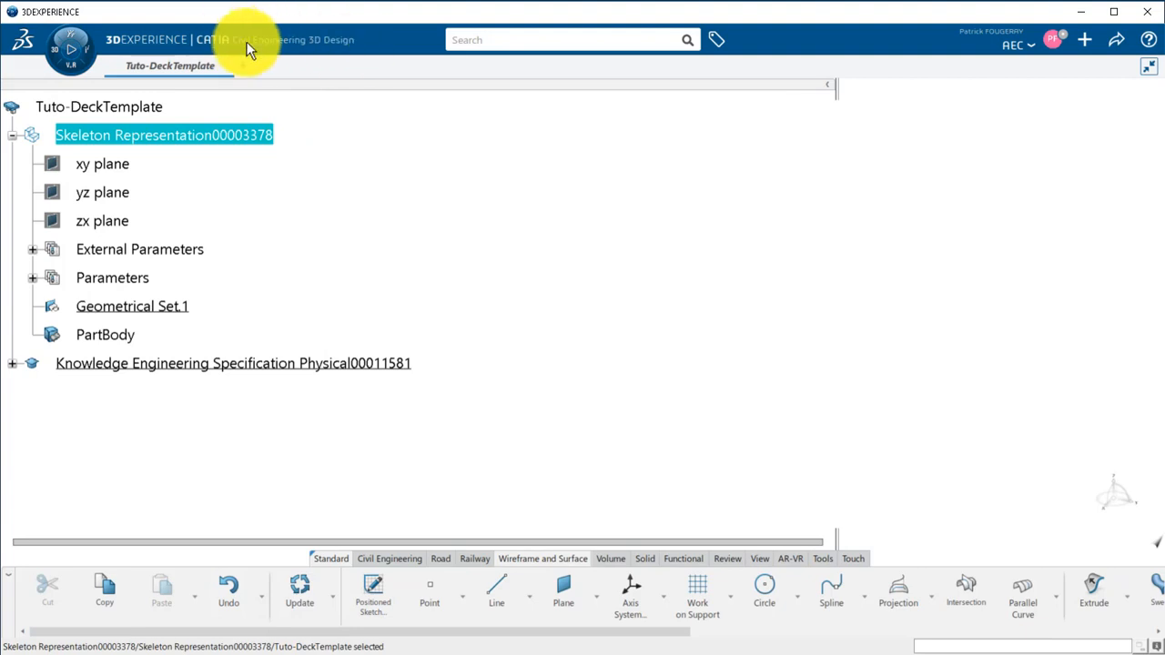
# Rename the geometrical set Geometrical Set.1 as Inputs.
pyautogui.rightClick(150, 307)
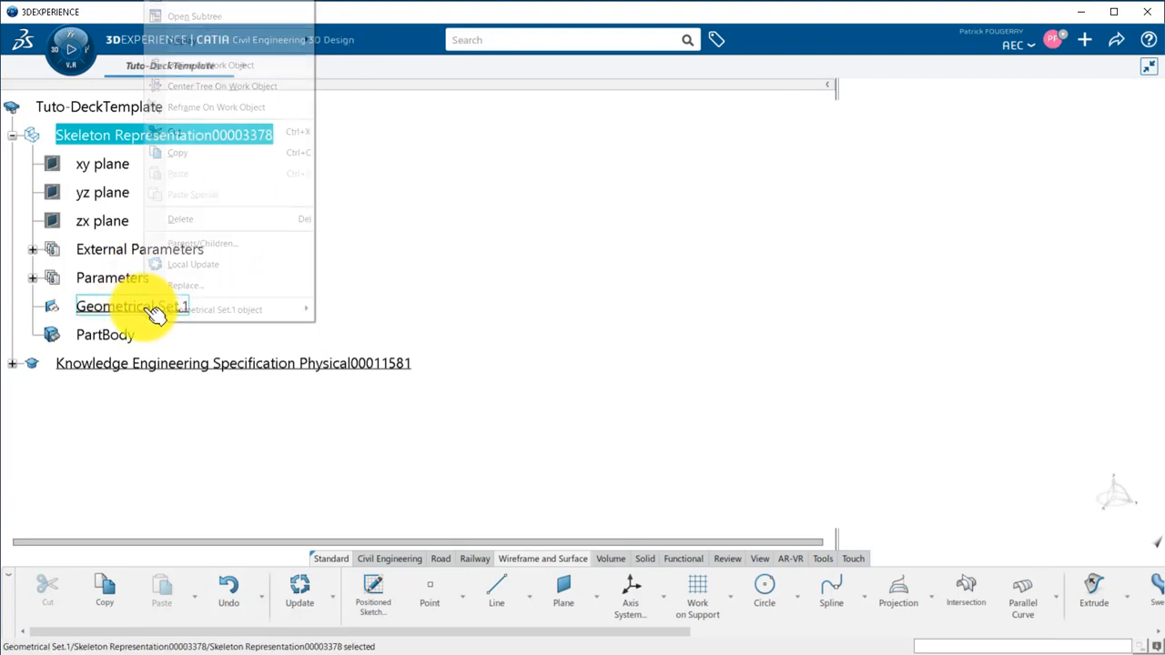
pyautogui.click(339, 198)
pyautogui.scroll(2, 182, 260)
pyautogui.rightClick(175, 362)
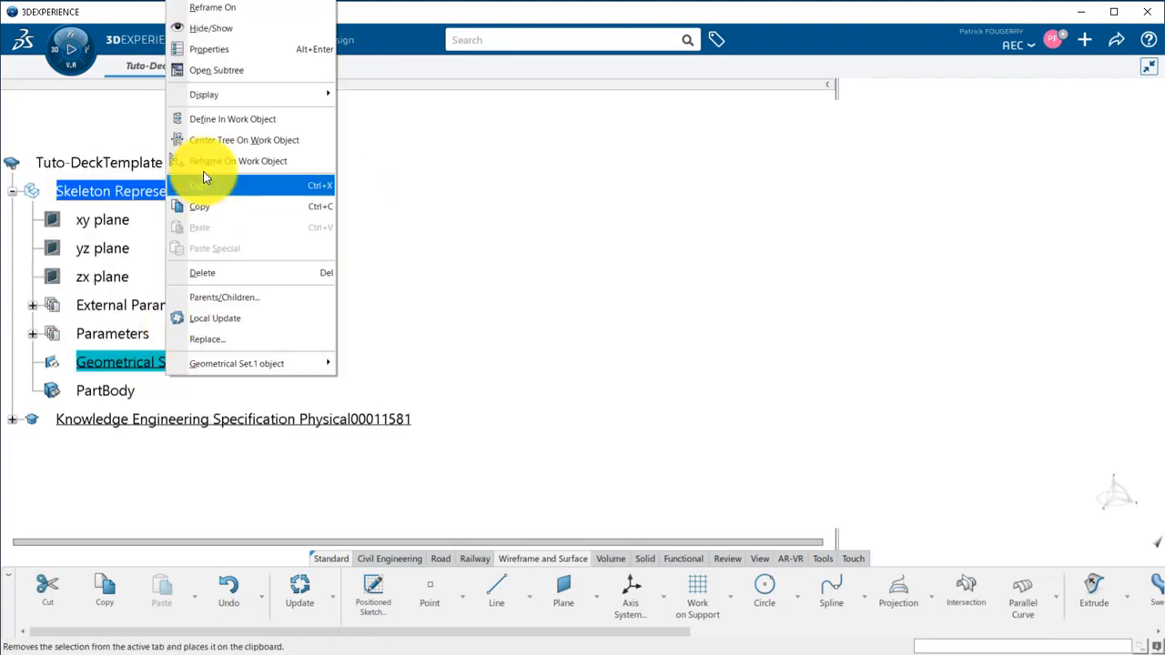
pyautogui.click(219, 50)
pyautogui.write('I')
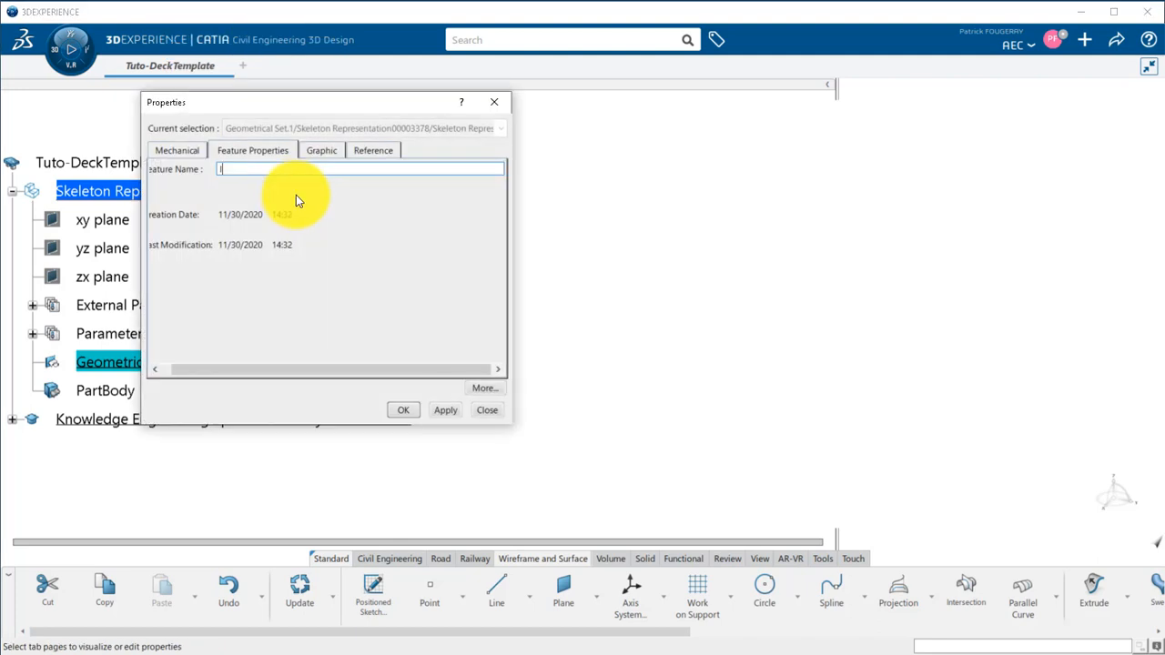
pyautogui.write('nputs')
pyautogui.press('Return')
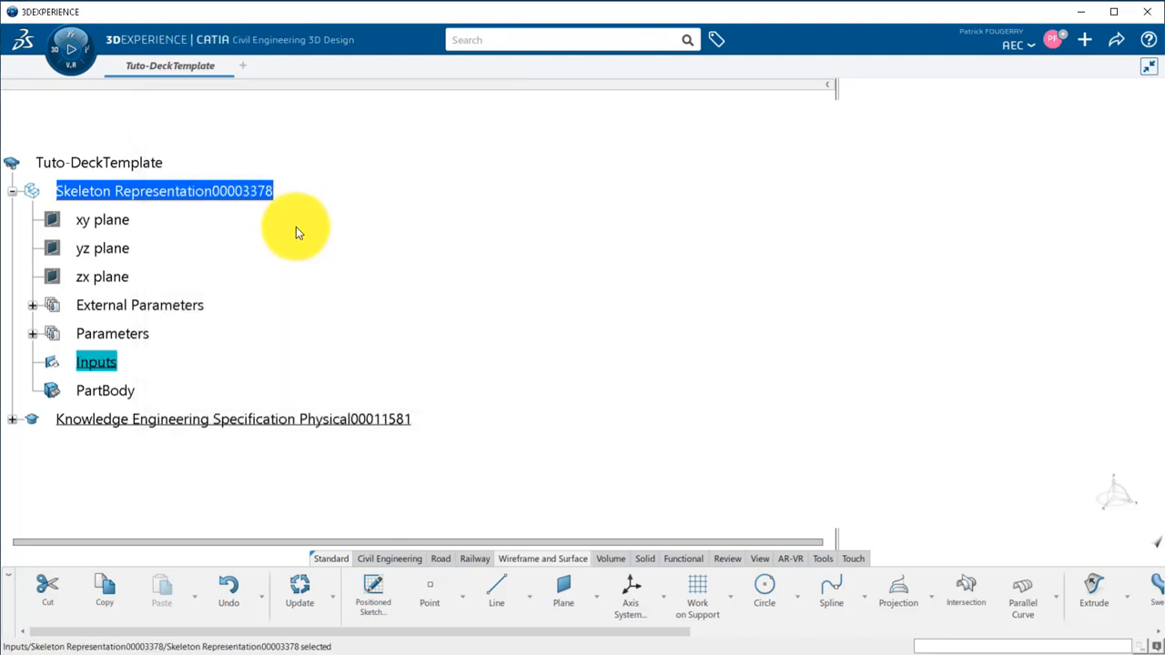
# Create a coordinate point at X 0 m, Y 0 m, Z 20 m in the Inputs set.
pyautogui.click(431, 592)
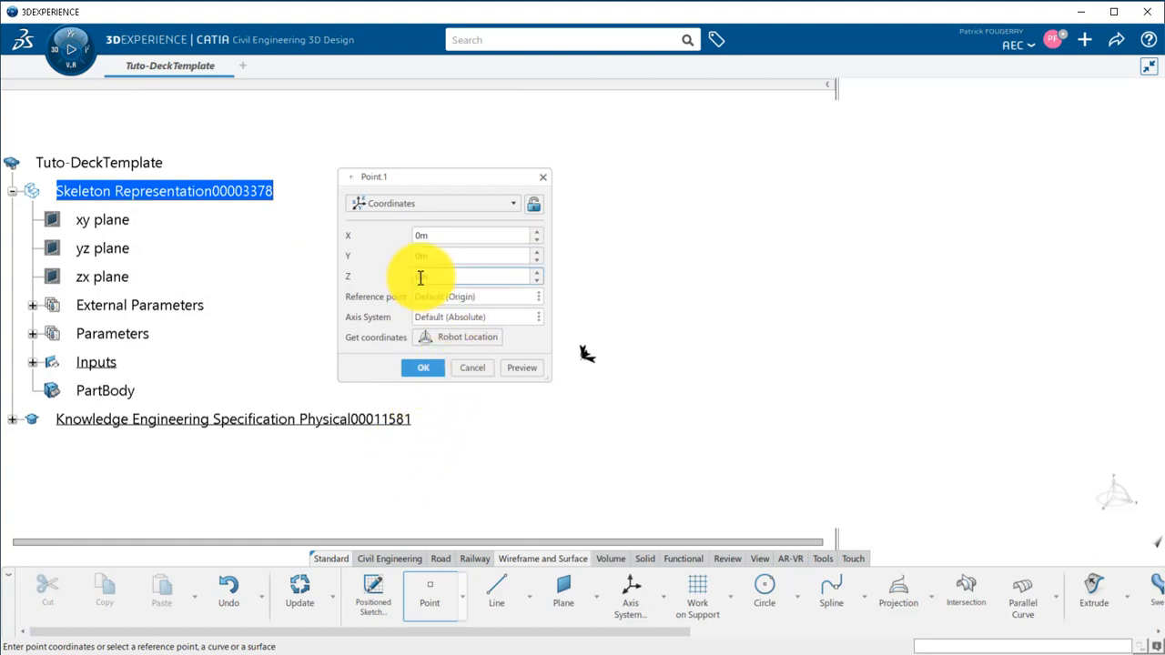
pyautogui.write('20m')
pyautogui.click(423, 367)
# Create a second coordinate point at X 30 m, Y 10 m, Z 25 m.
pyautogui.click(429, 592)
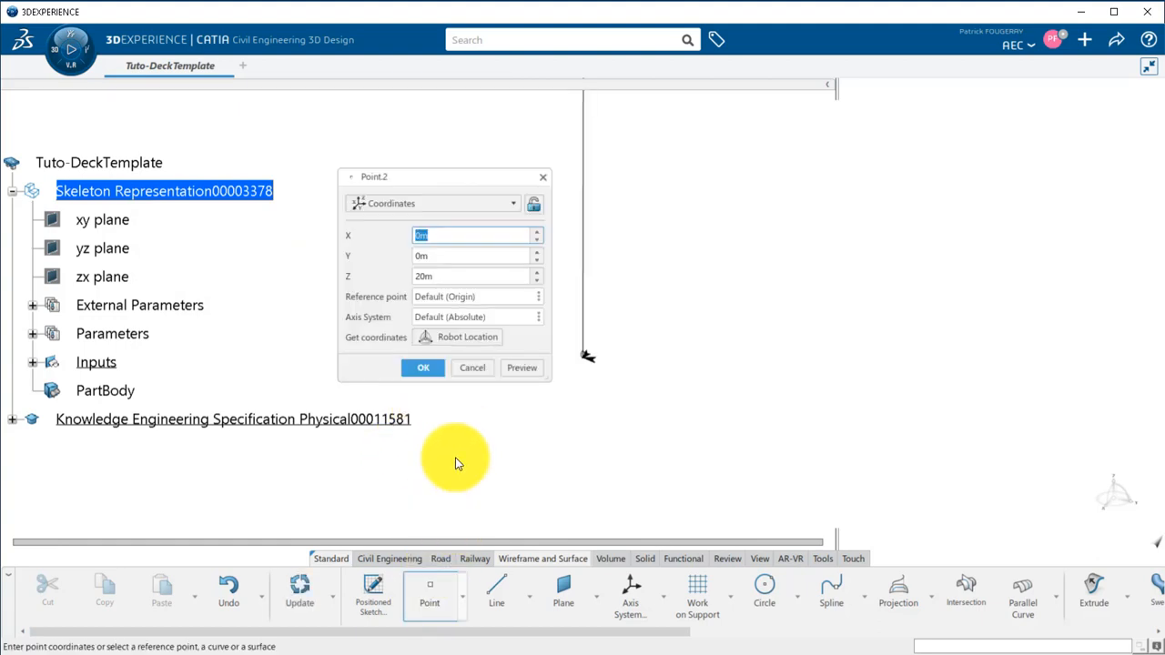
pyautogui.click(416, 256)
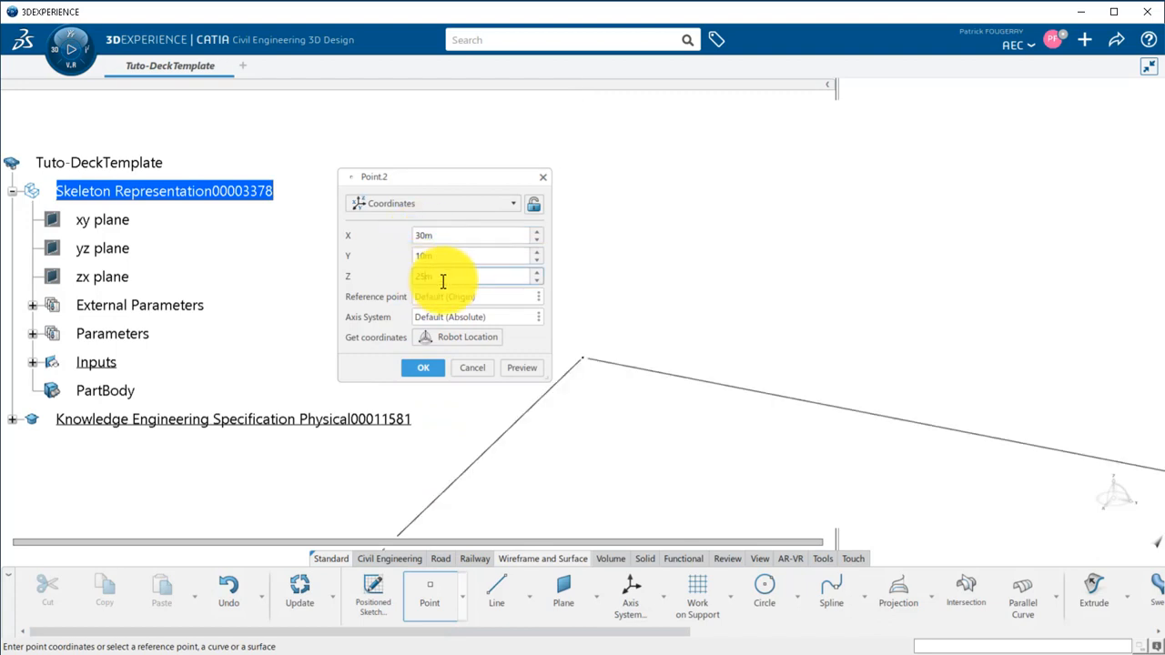
pyautogui.click(424, 367)
pyautogui.rightClick(253, 211)
pyautogui.click(315, 246)
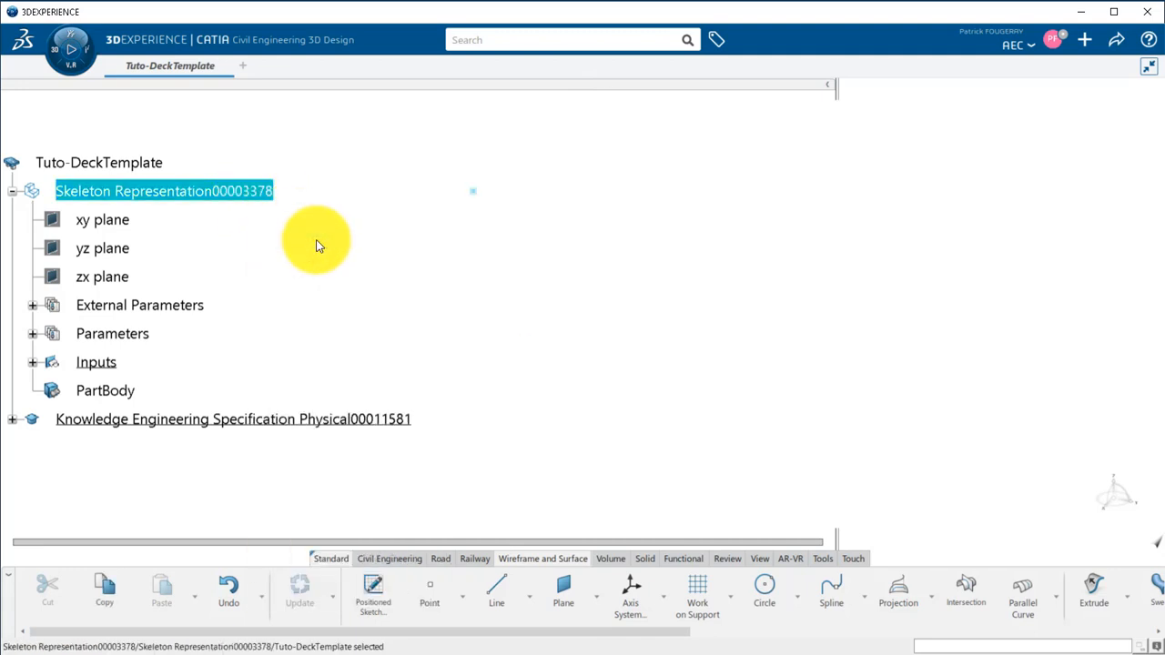
# Create a third coordinate point at X 60 m, Y 15 m, Z 22 m.
pyautogui.click(440, 587)
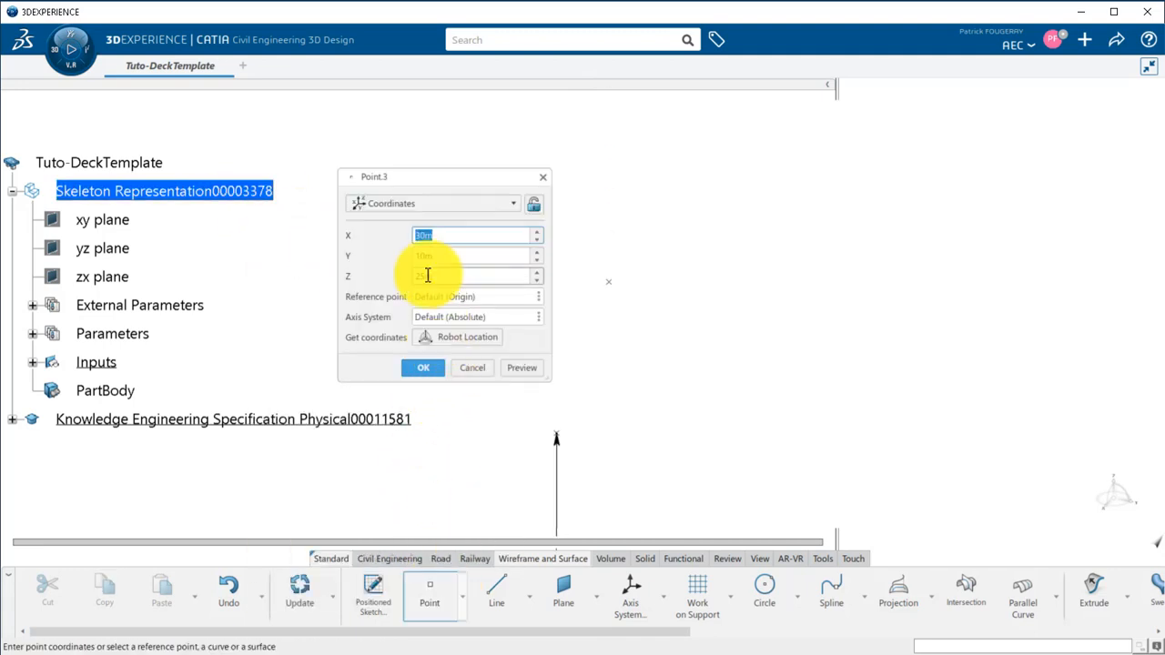
pyautogui.write('6')
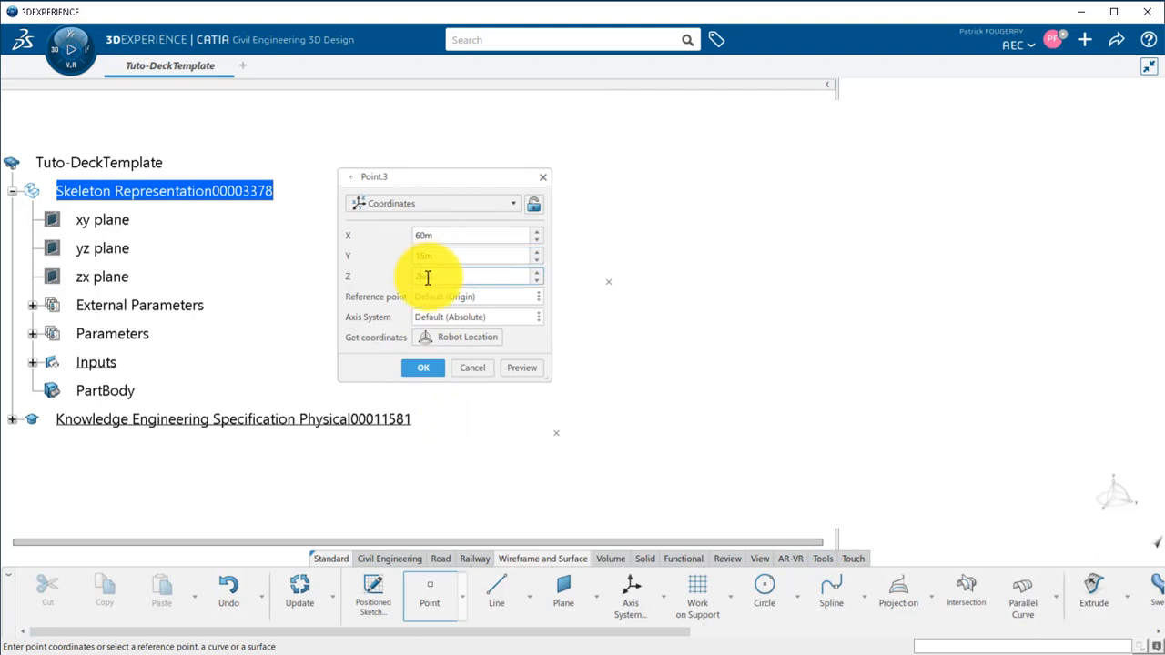
pyautogui.click(425, 366)
# Create a spline through Point.1, Point.2 and Point.3 in that order.
pyautogui.moveTo(492, 365); pyautogui.dragTo(728, 461, button='middle')
pyautogui.click(831, 591)
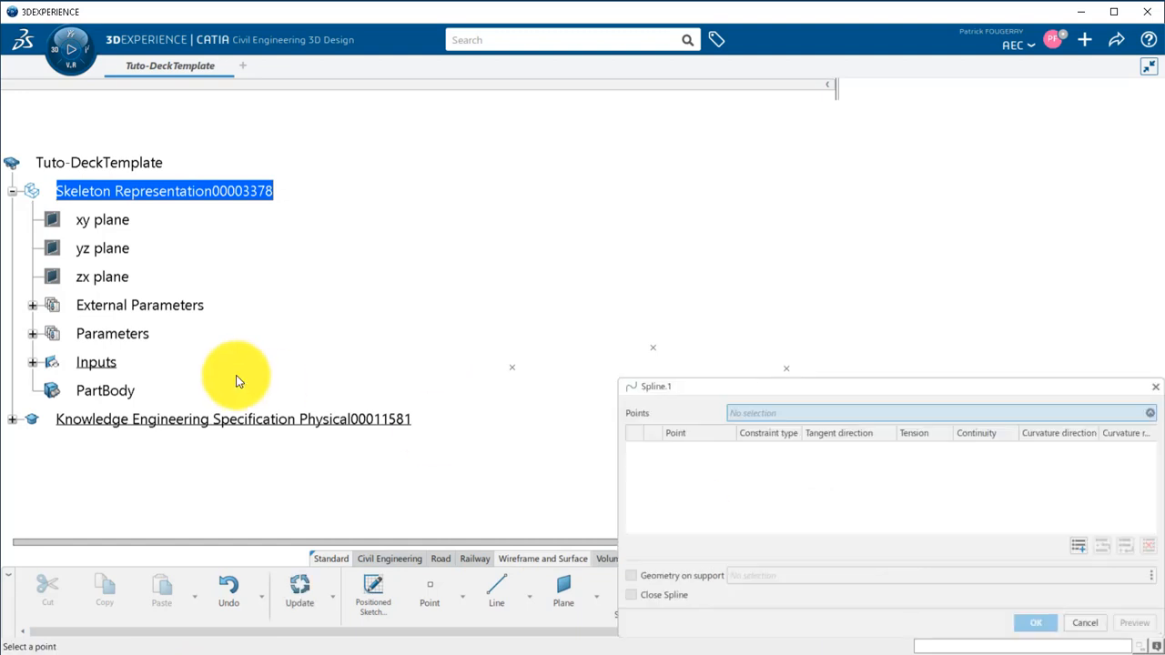
pyautogui.click(33, 362)
pyautogui.click(130, 390)
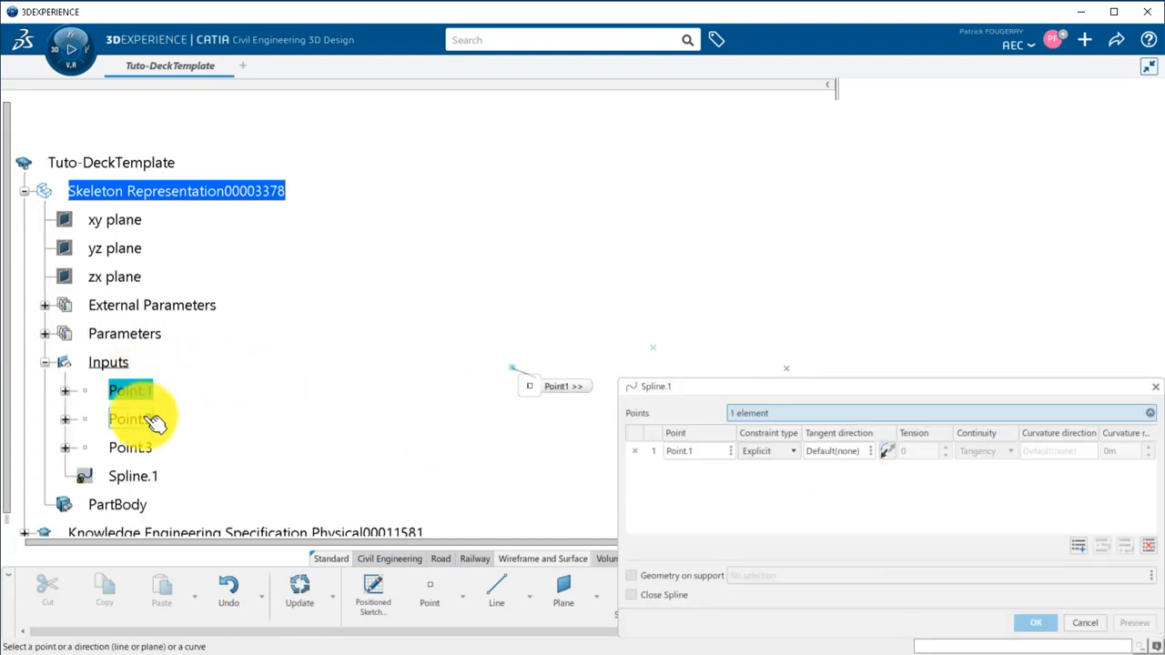
pyautogui.click(146, 419)
pyautogui.click(144, 447)
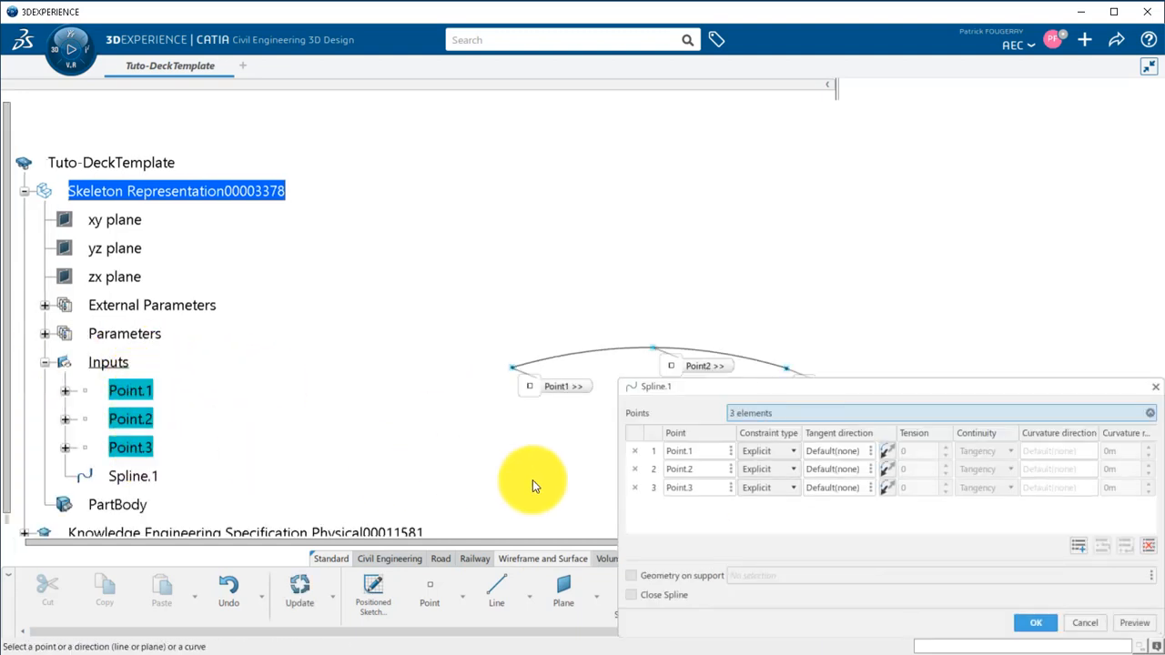
pyautogui.click(1052, 624)
# Isolate the spline from its construction history.
pyautogui.moveTo(611, 434); pyautogui.dragTo(824, 452, button='middle')
pyautogui.rightClick(152, 477)
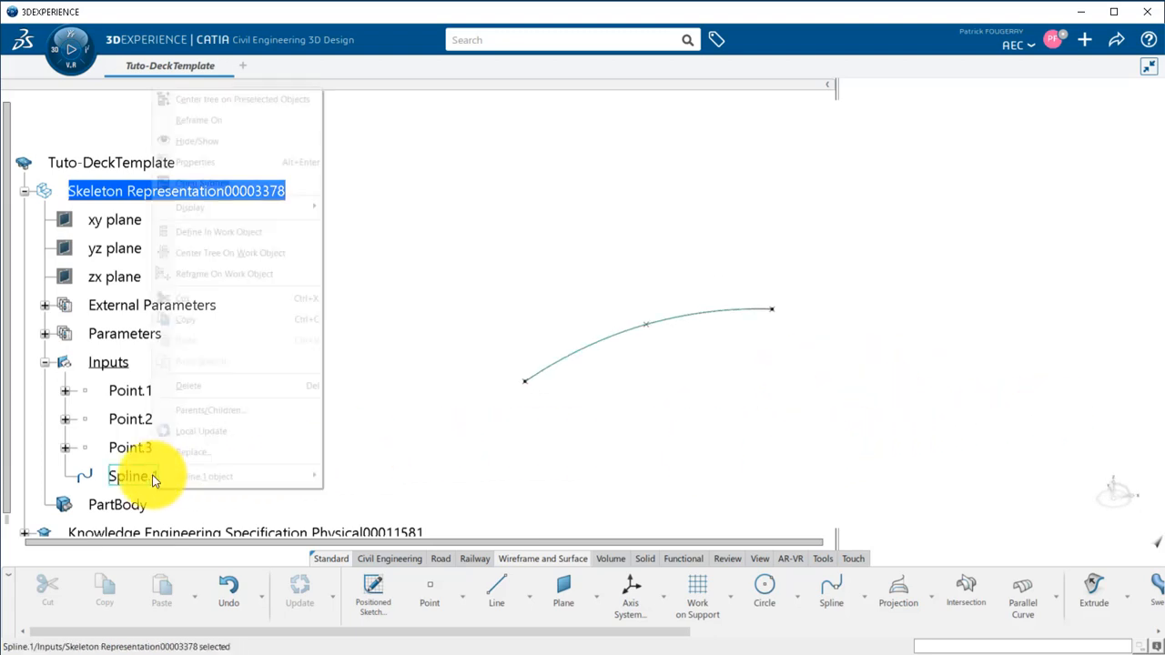
pyautogui.moveTo(227, 473)
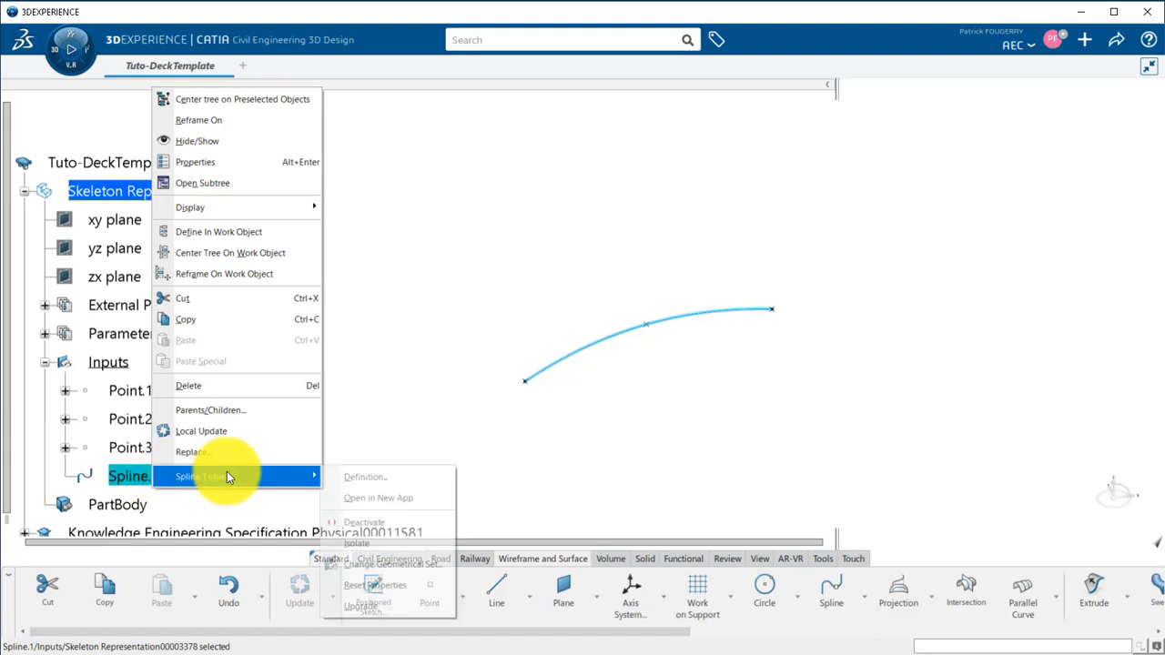
pyautogui.click(362, 543)
# Rename the isolated curve as Alignment.
pyautogui.rightClick(146, 478)
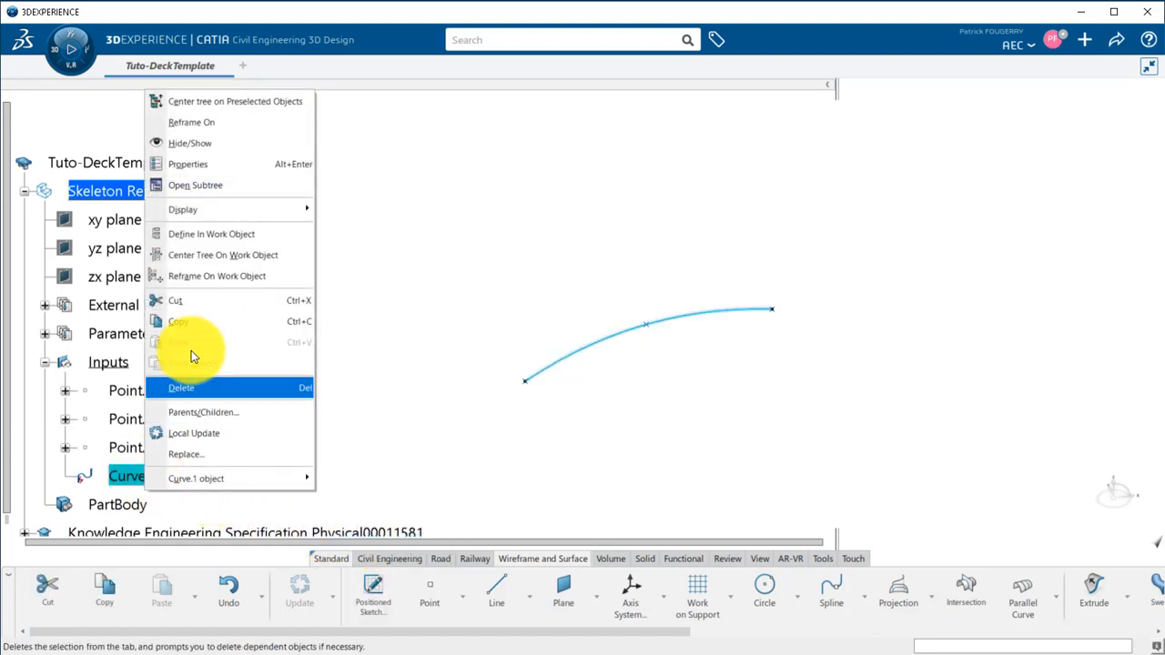
pyautogui.click(211, 164)
pyautogui.write('A')
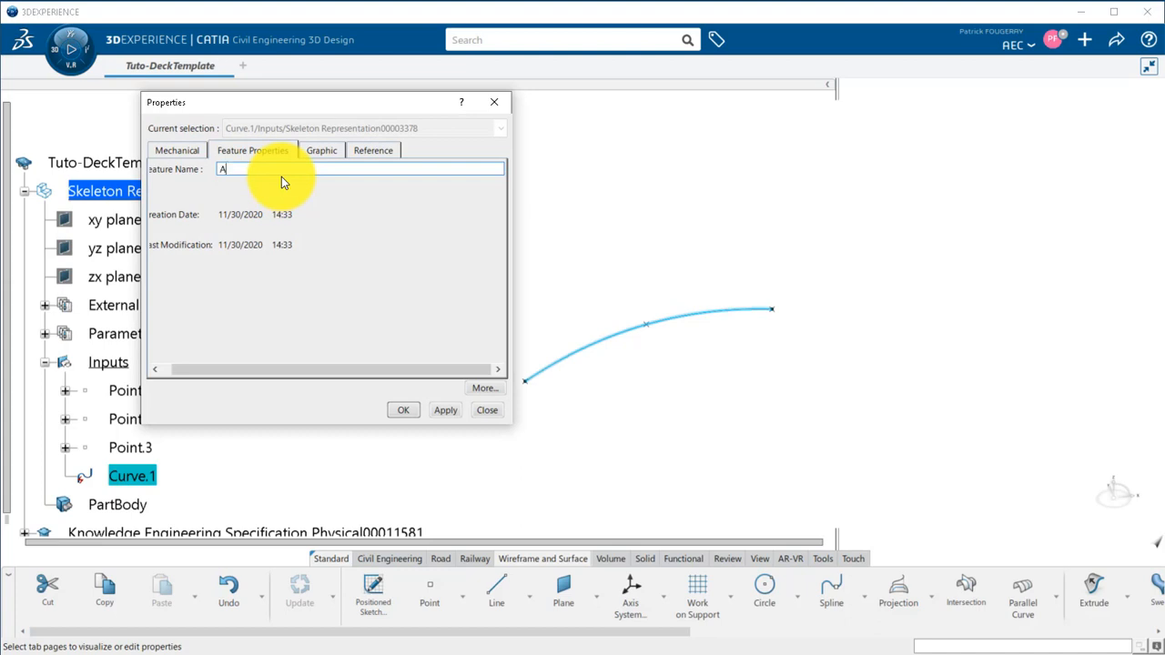
pyautogui.write('lignment')
pyautogui.press('Return')
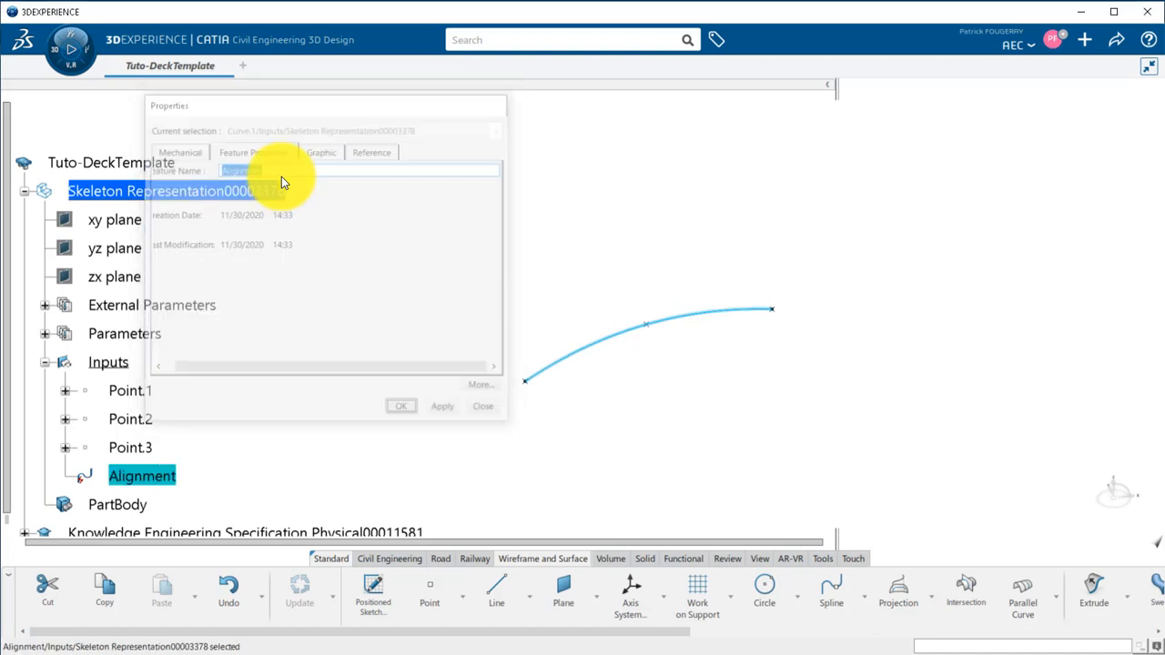
# Delete the three construction points Point.1, Point.2 and Point.3 from the Inputs set.
pyautogui.click(136, 390)
pyautogui.keyDown('shift'); pyautogui.click(136, 445); pyautogui.keyUp('shift')
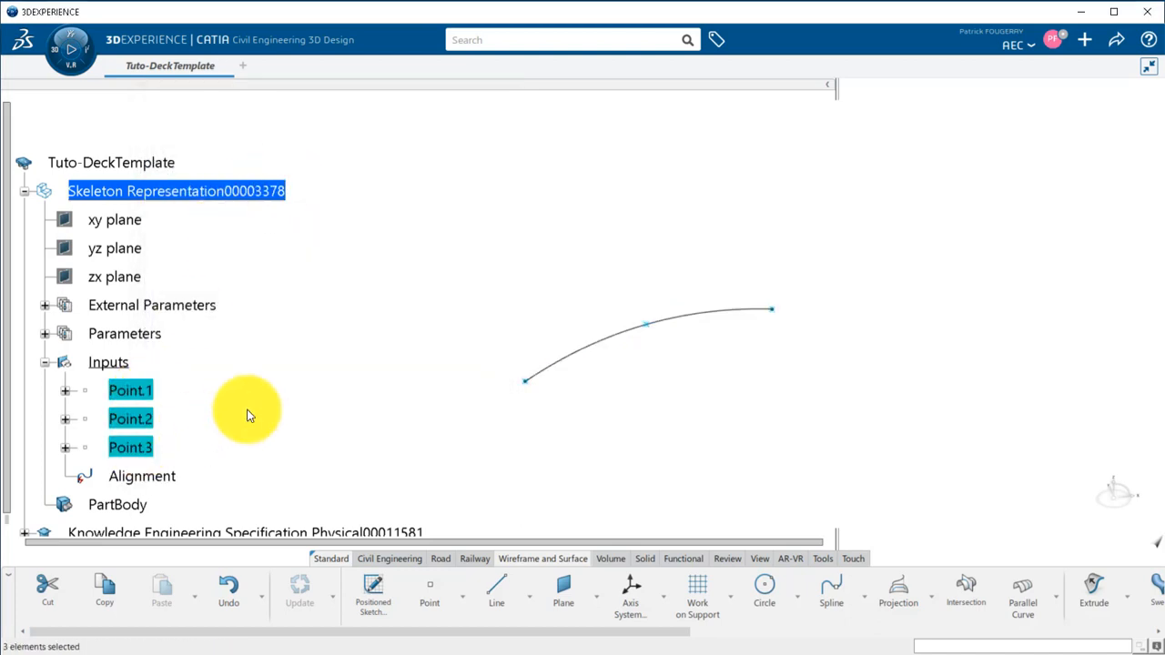
pyautogui.rightClick(141, 418)
pyautogui.click(215, 333)
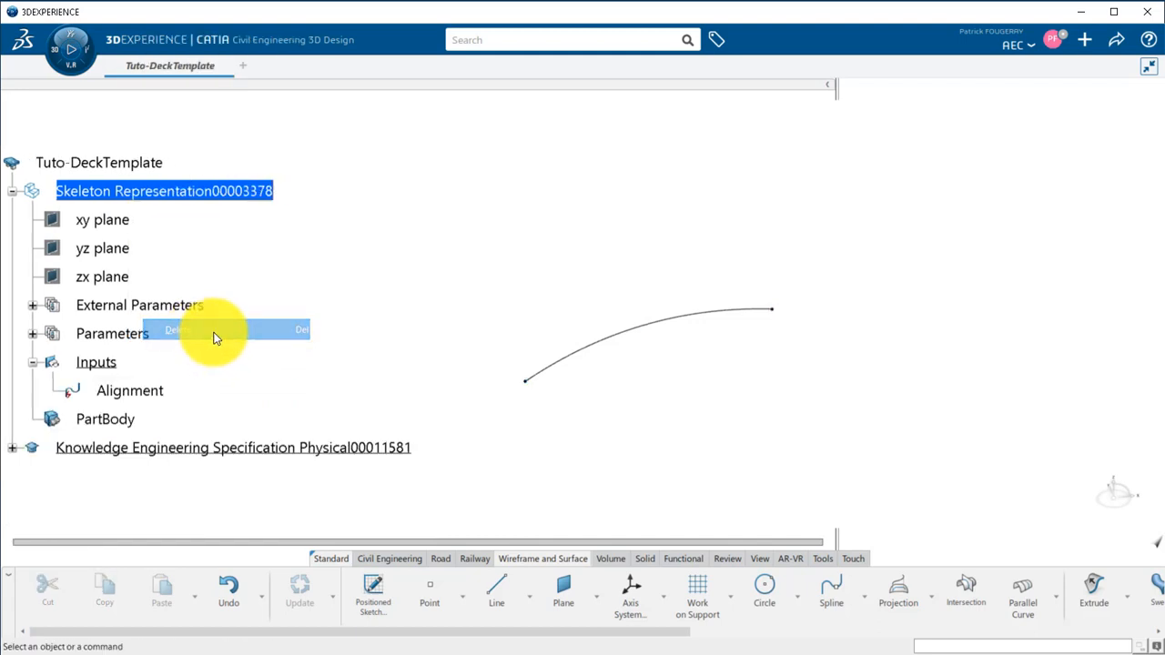
# Create two points on the Alignment curve, one at a geodesic distance of 10 m from each end.
pyautogui.click(429, 587)
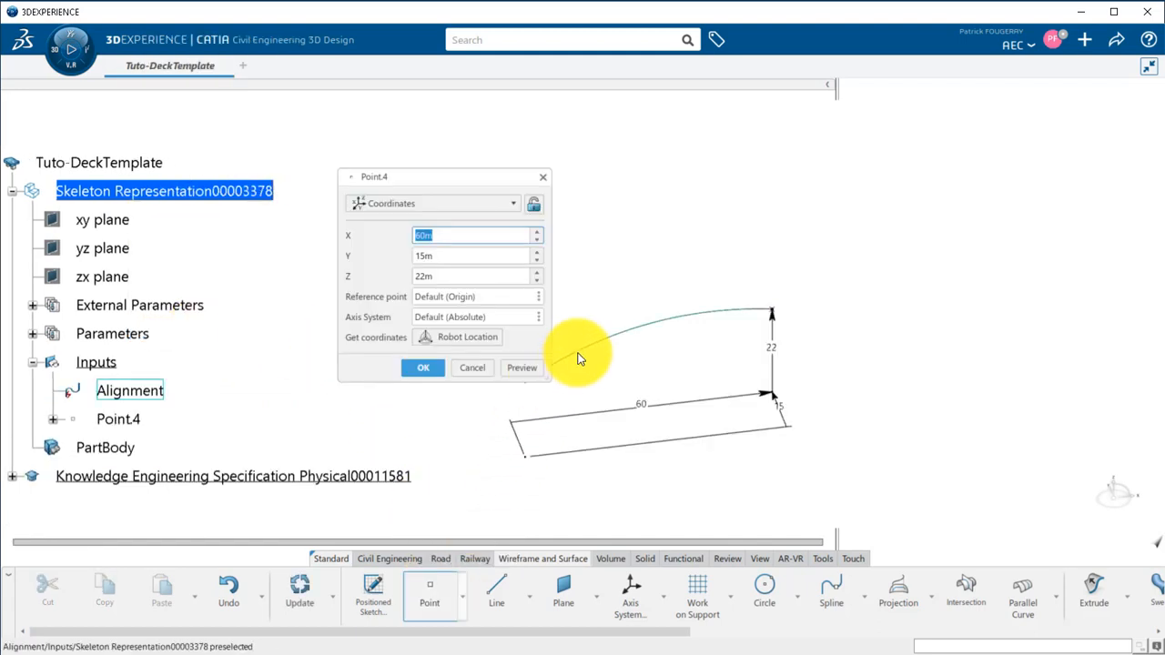
pyautogui.click(587, 359)
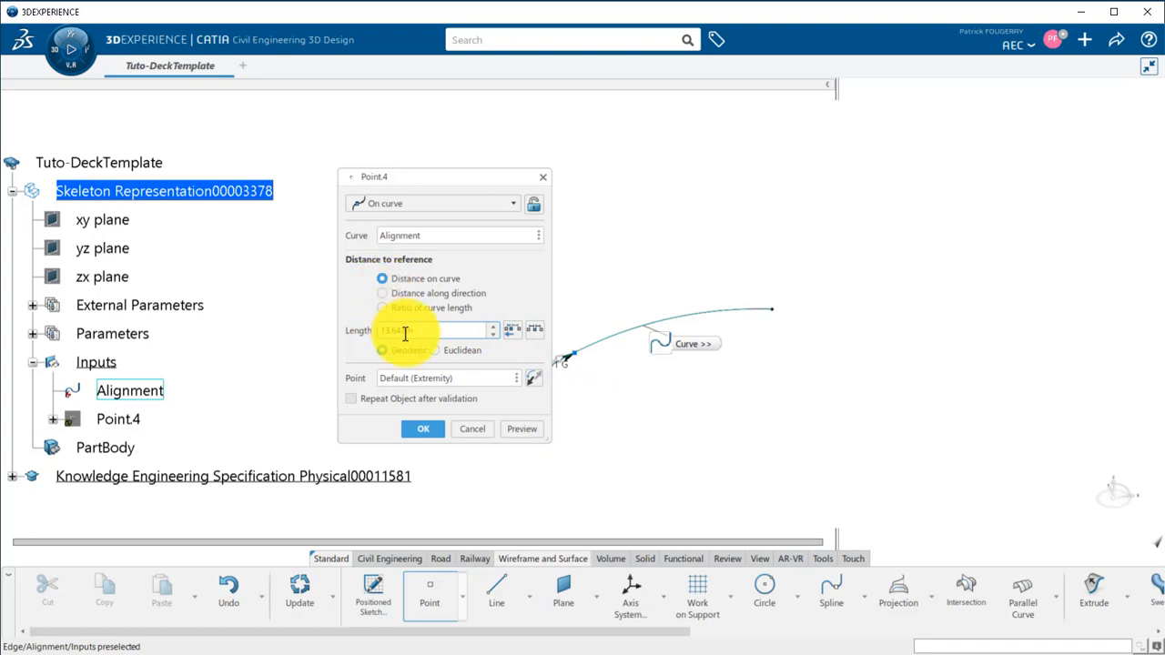
pyautogui.write('10m')
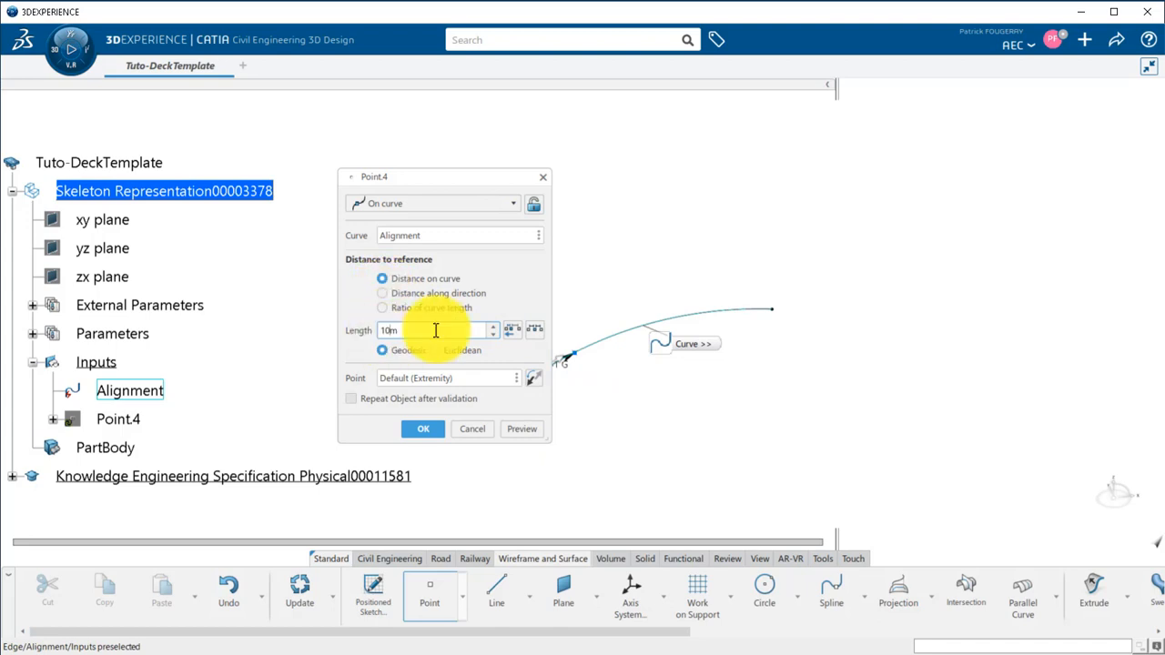
pyautogui.click(424, 428)
pyautogui.click(615, 349)
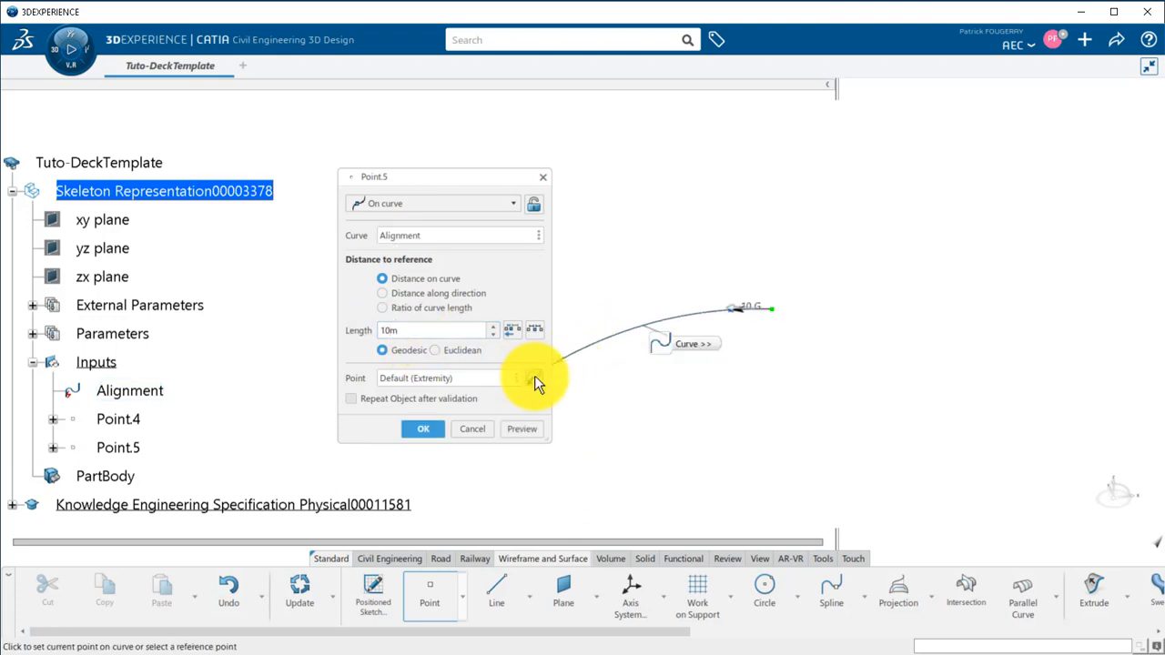
pyautogui.click(423, 428)
# Begin a standard axis system with its origin at Point.4 and the xy plane as its Z axis.
pyautogui.click(631, 591)
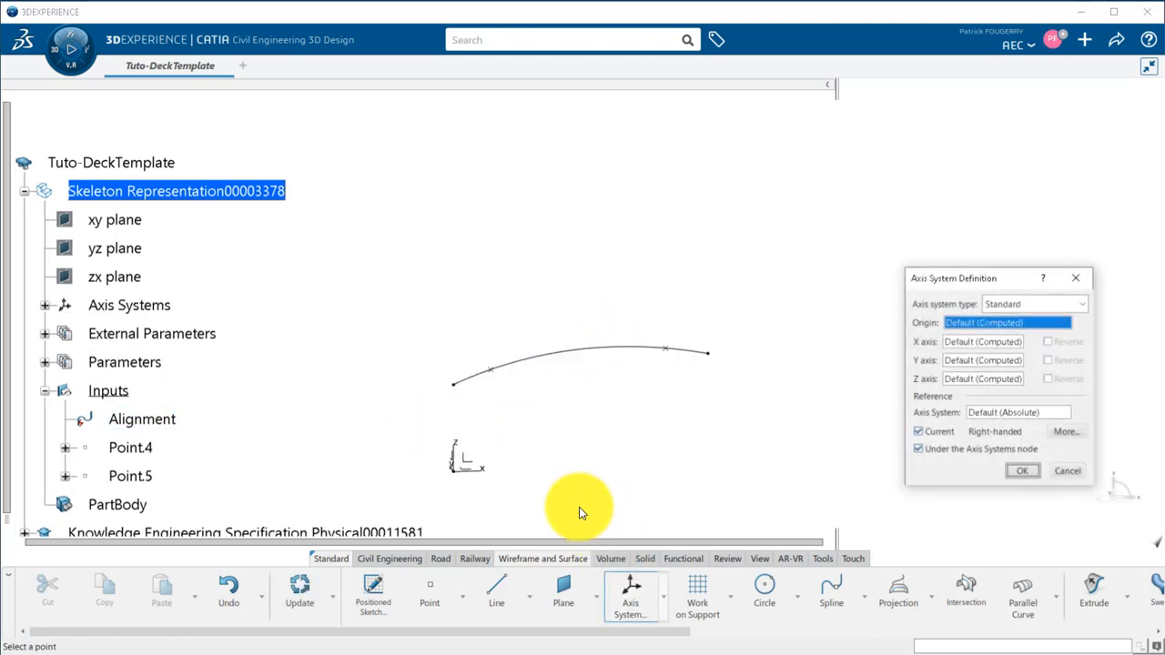
pyautogui.click(492, 371)
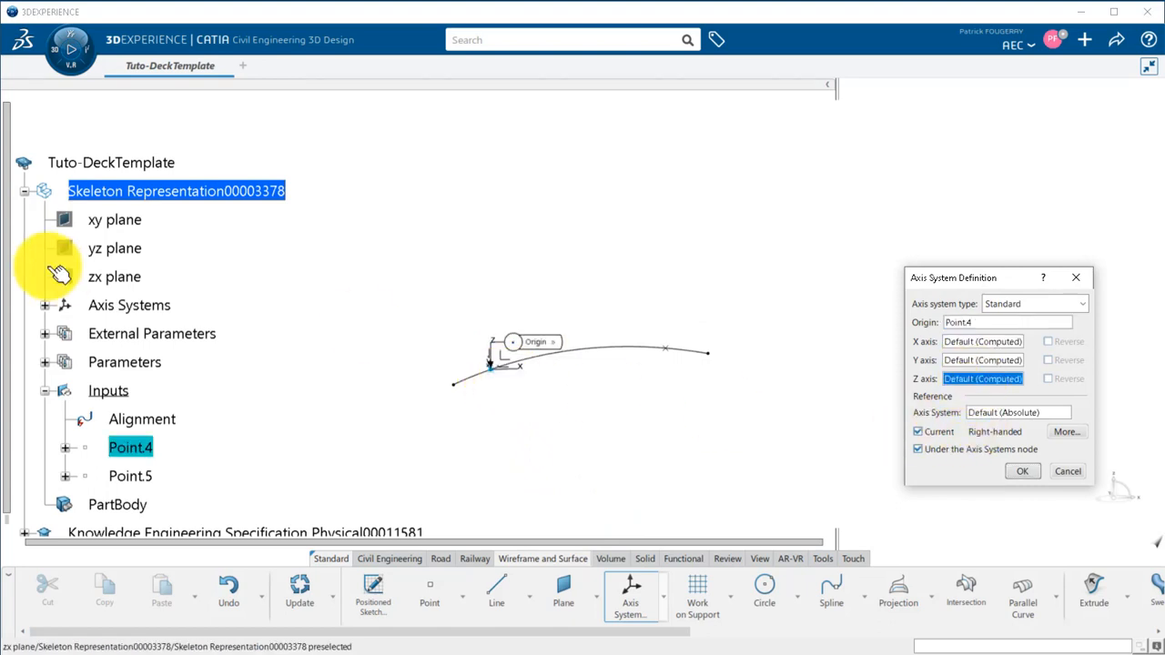
pyautogui.click(115, 219)
# Define the axis system's X axis with a mono-tangent line to Alignment at Point.4 and complete the axis system.
pyautogui.rightClick(948, 348)
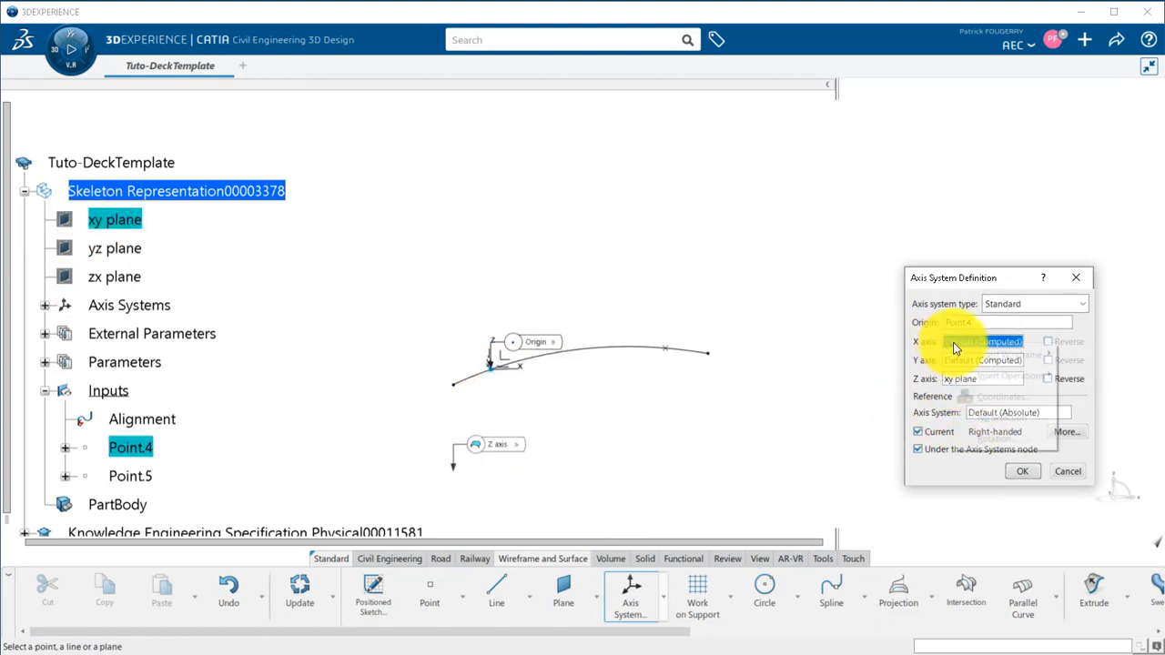
pyautogui.moveTo(1011, 356)
pyautogui.click(1097, 418)
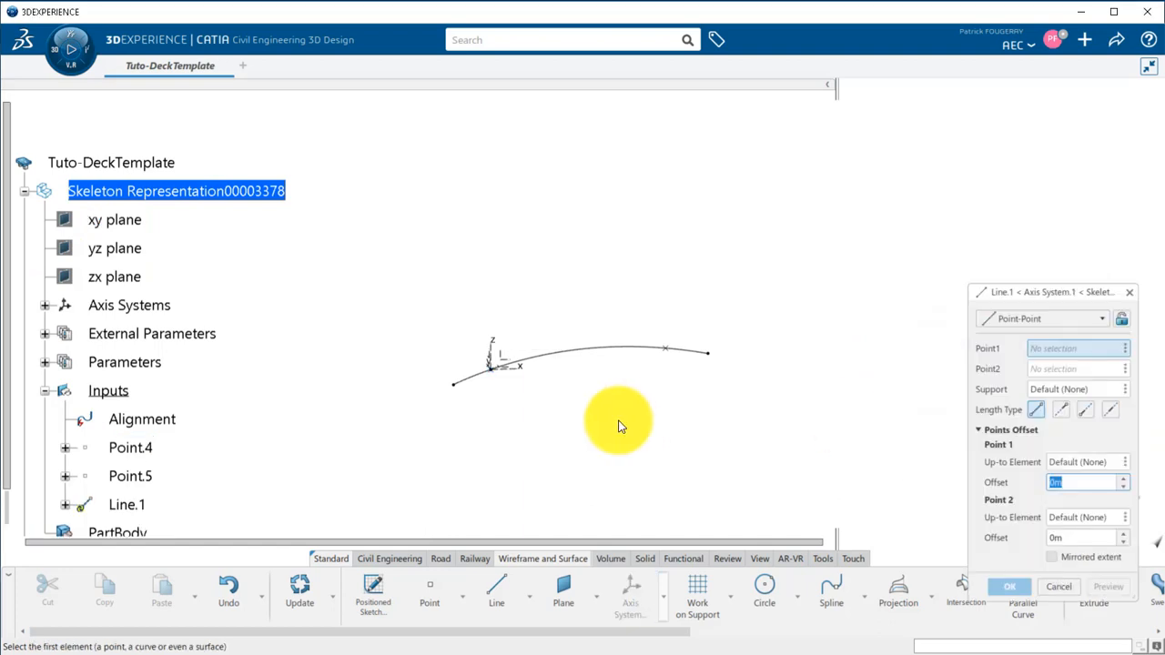
pyautogui.click(547, 362)
pyautogui.click(1012, 317)
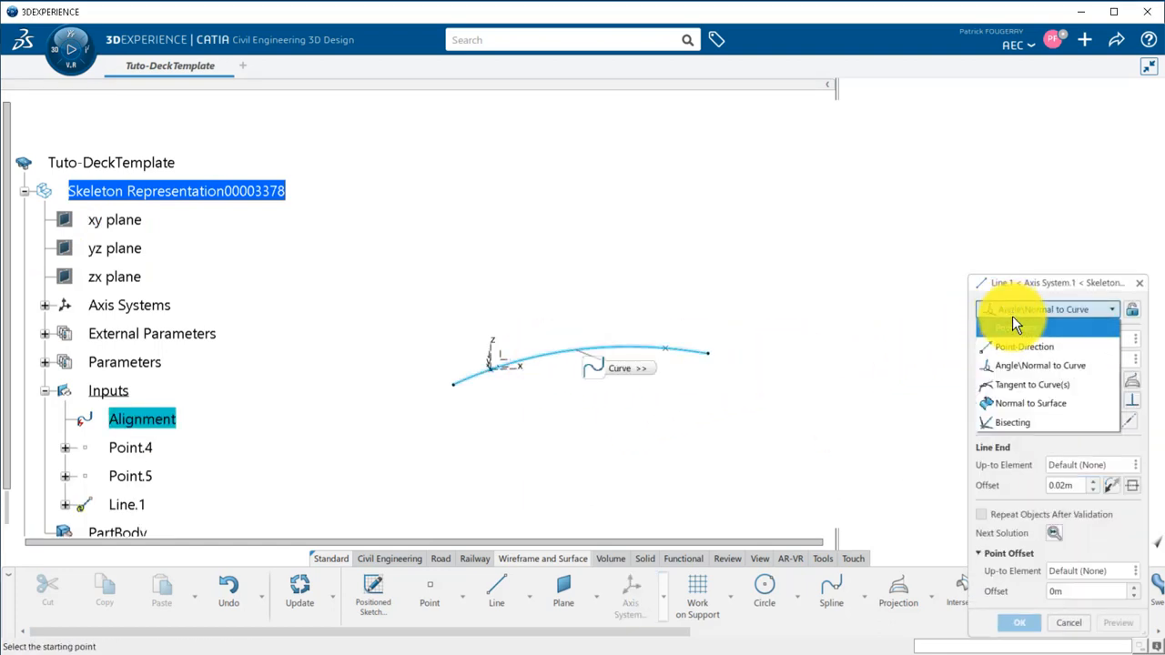
pyautogui.click(1021, 383)
pyautogui.click(1054, 369)
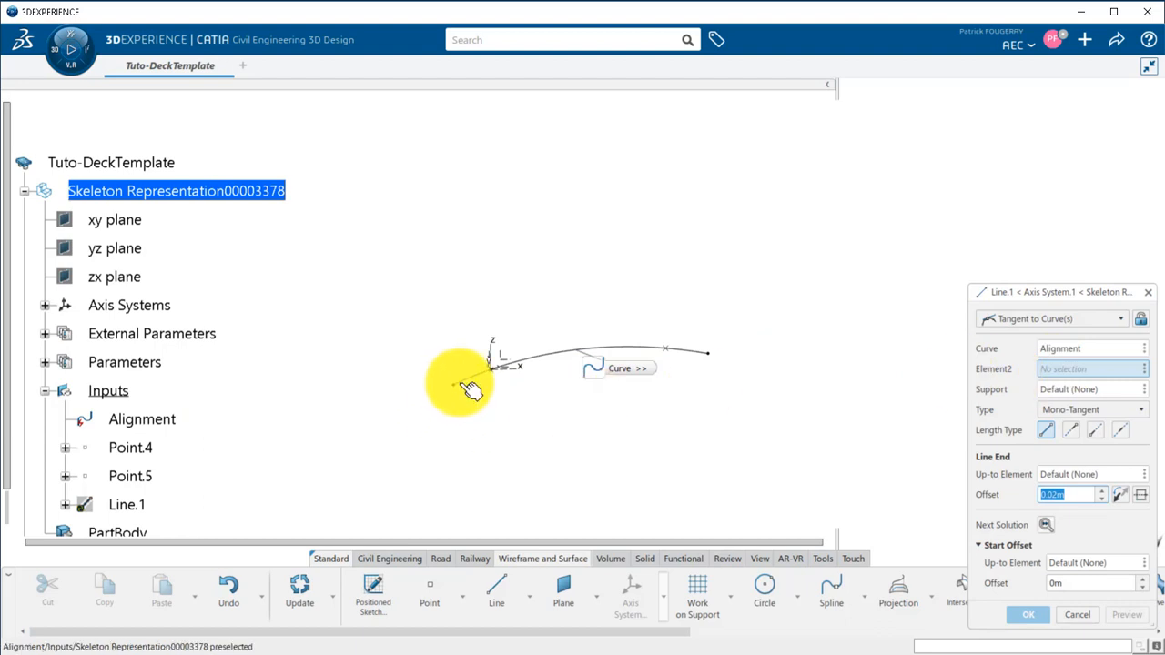
pyautogui.click(500, 378)
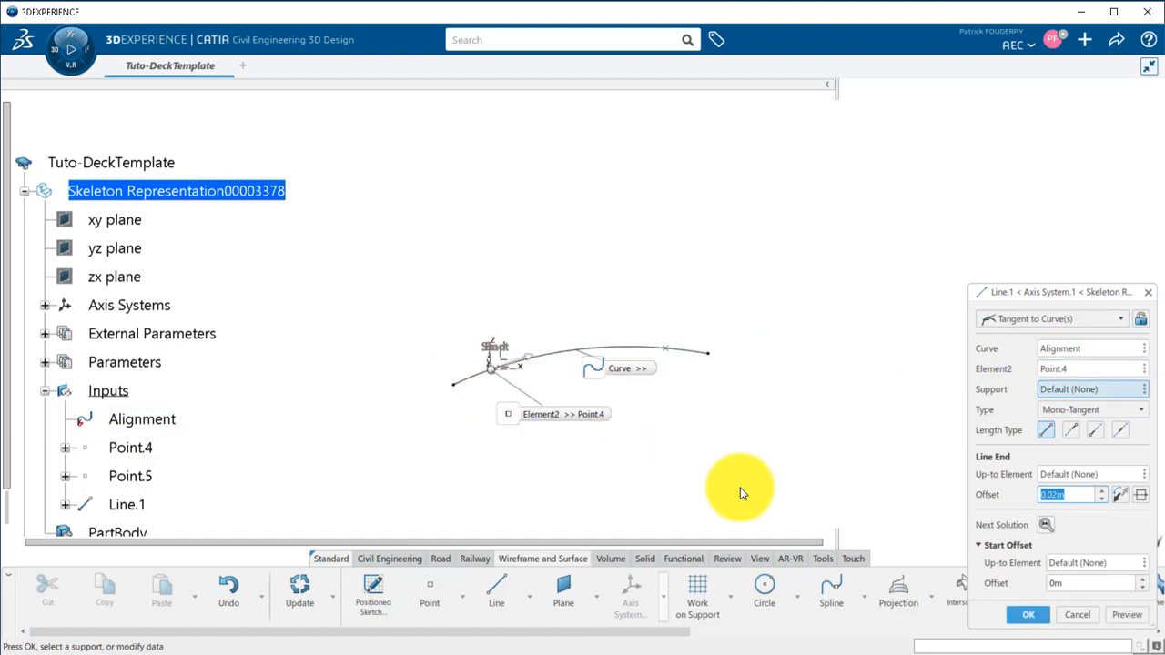
pyautogui.click(1009, 609)
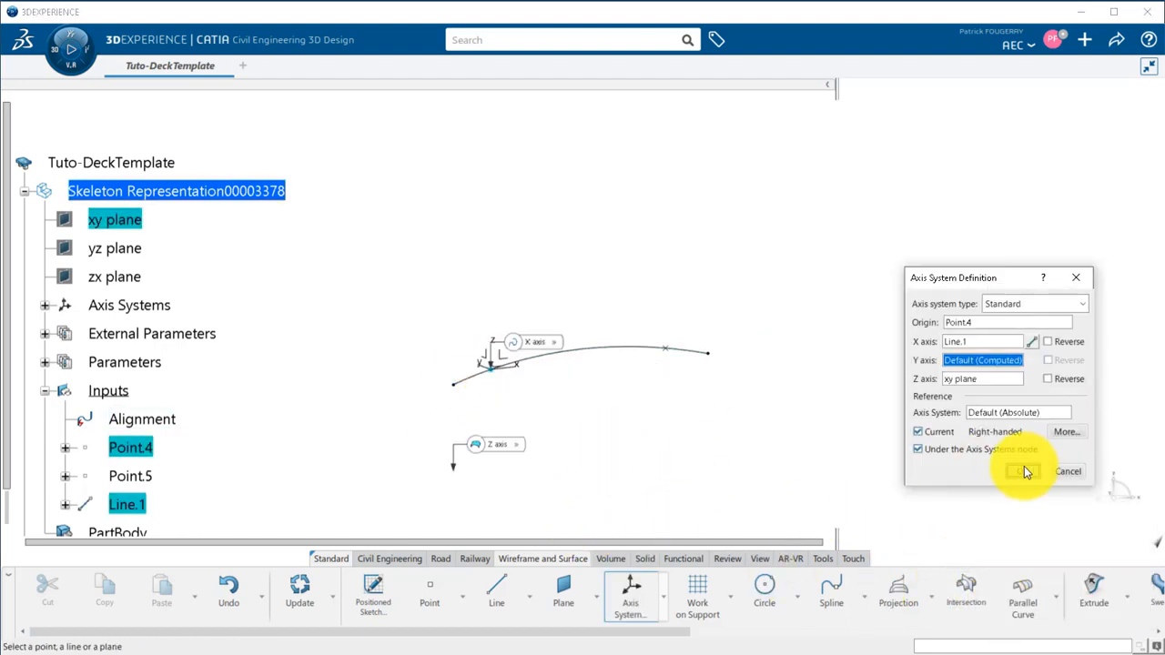
pyautogui.click(1030, 476)
# Begin a second standard axis system with its origin at Point.5 and the xy plane as its Z axis.
pyautogui.moveTo(610, 413); pyautogui.dragTo(550, 484, button='middle')
pyautogui.click(631, 587)
pyautogui.click(615, 304)
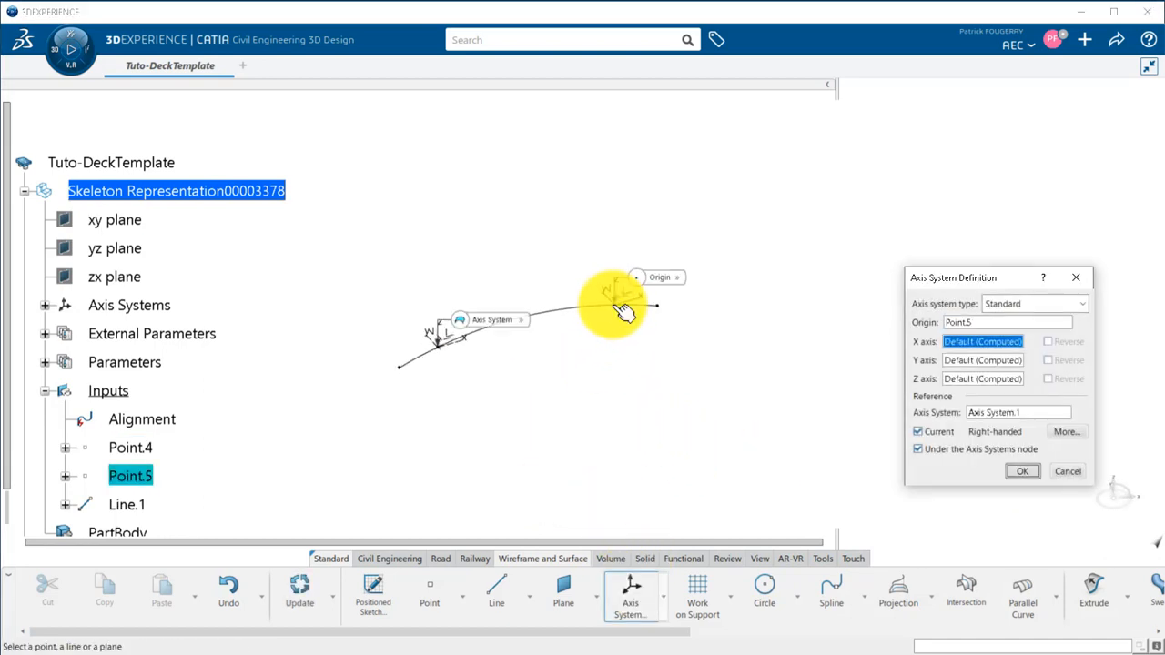
pyautogui.click(961, 379)
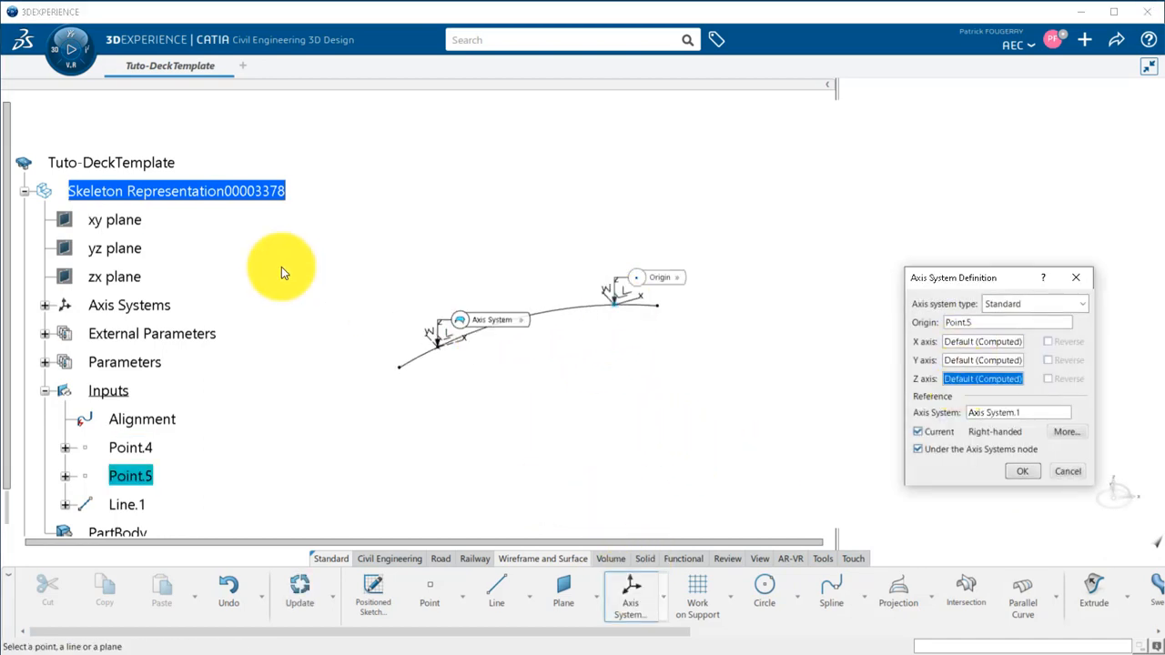
pyautogui.click(132, 225)
# Define the second axis system's X axis with a mono-tangent line to Alignment at Point.5 and complete the axis system.
pyautogui.rightClick(956, 343)
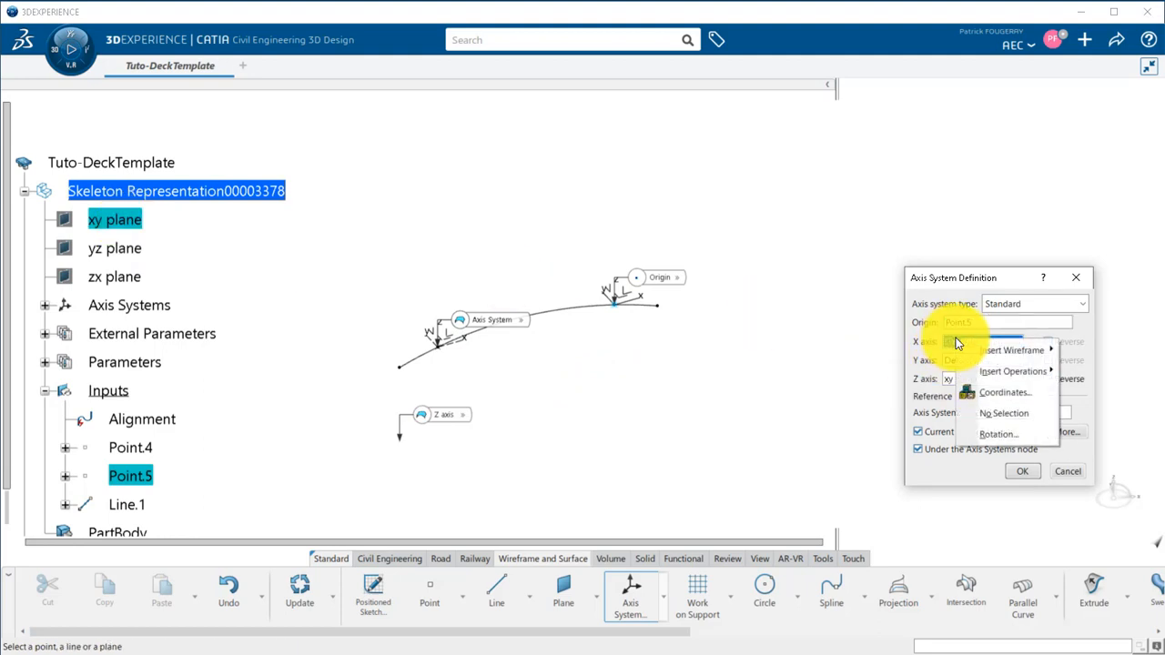
pyautogui.moveTo(1012, 355)
pyautogui.click(1076, 412)
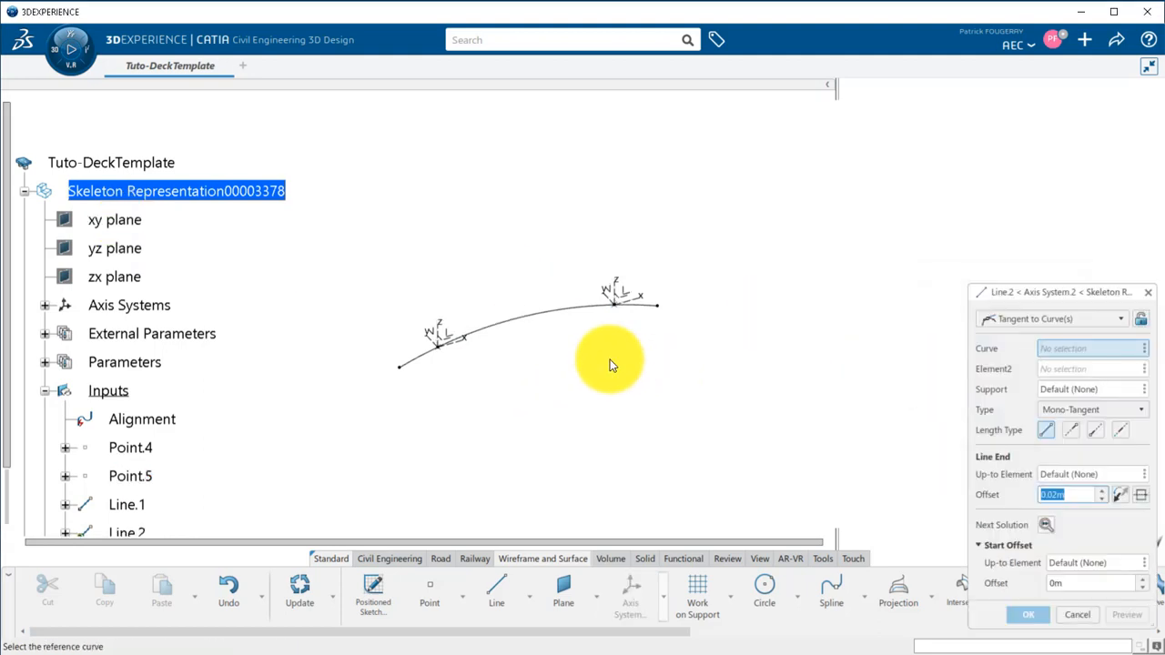
pyautogui.click(642, 306)
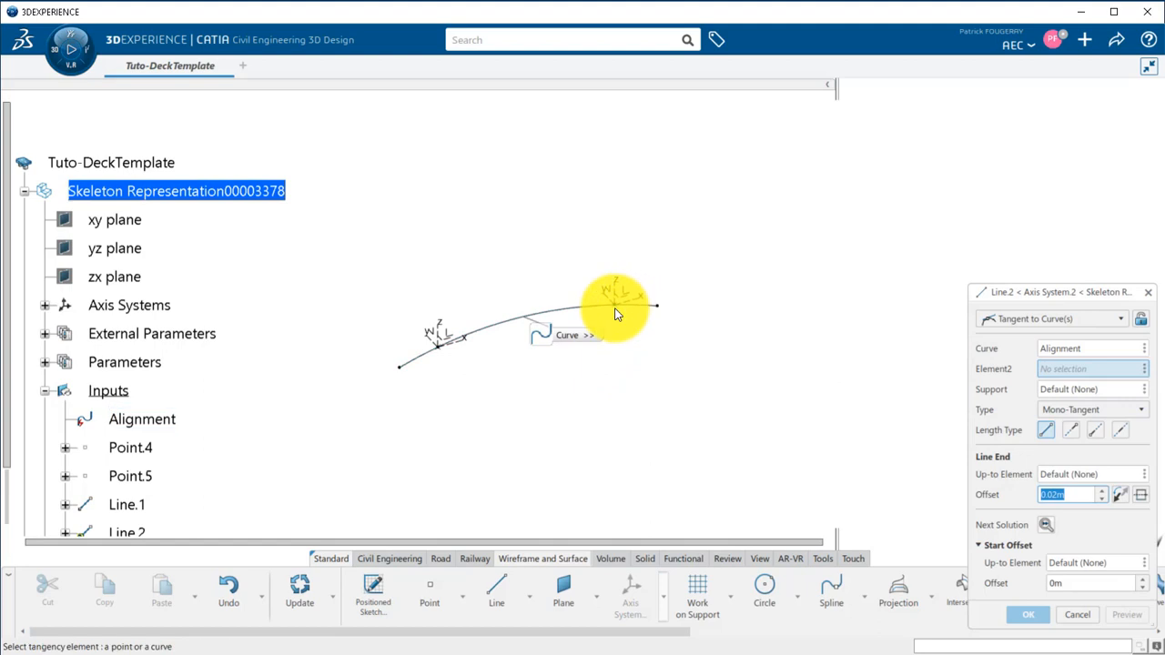
pyautogui.click(615, 312)
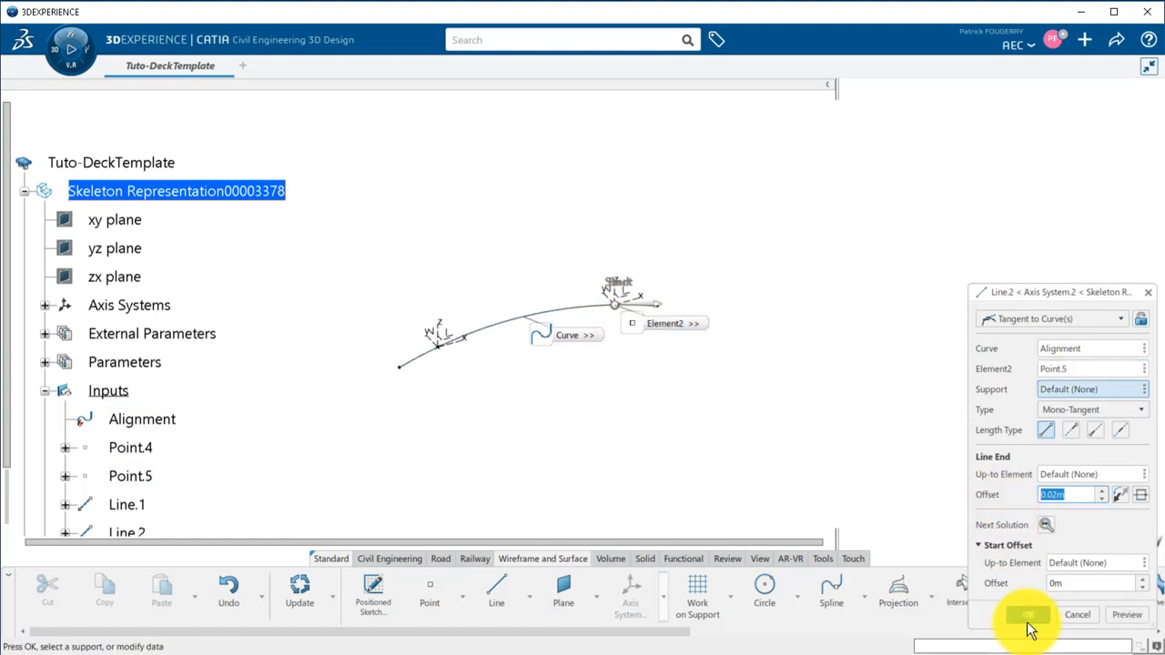
pyautogui.click(1026, 616)
pyautogui.click(1020, 471)
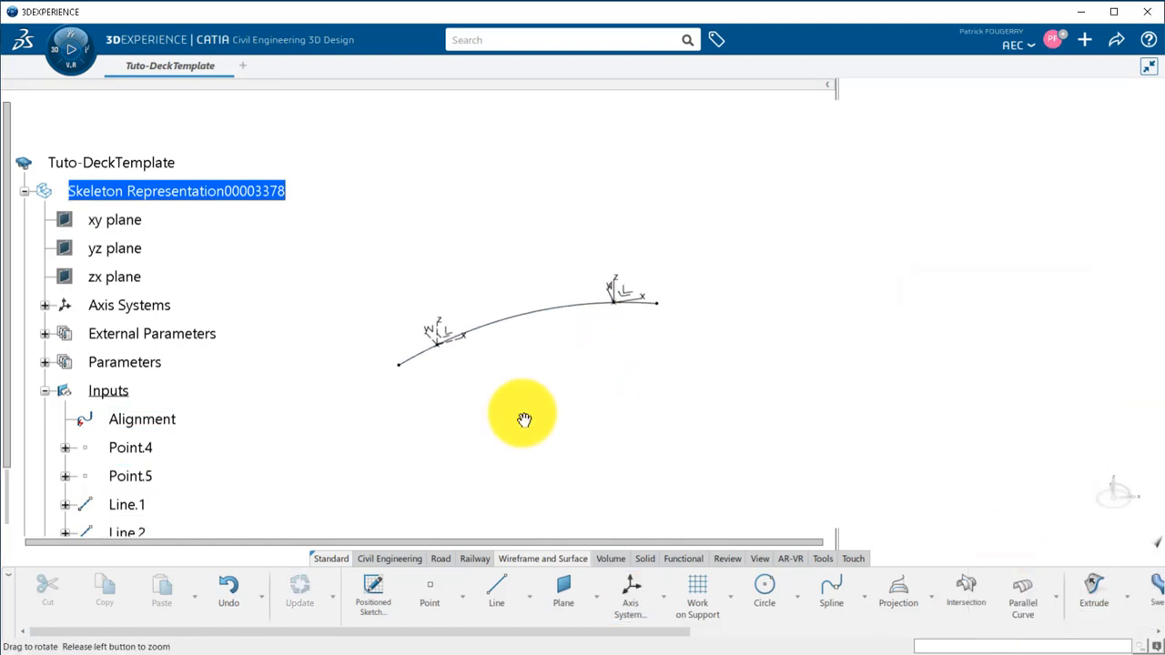
# Move Axis System.1 and Axis System.2 into the Inputs geometrical set at the last position.
pyautogui.moveTo(522, 415); pyautogui.dragTo(429, 312, button='middle')
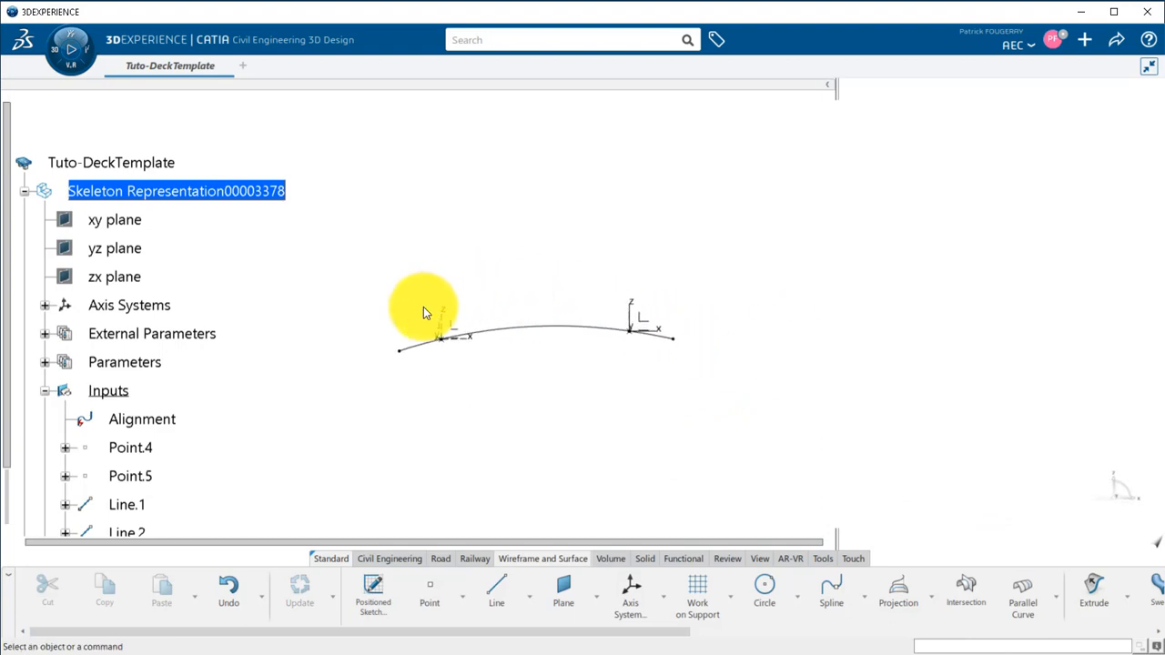
pyautogui.click(45, 305)
pyautogui.click(163, 334)
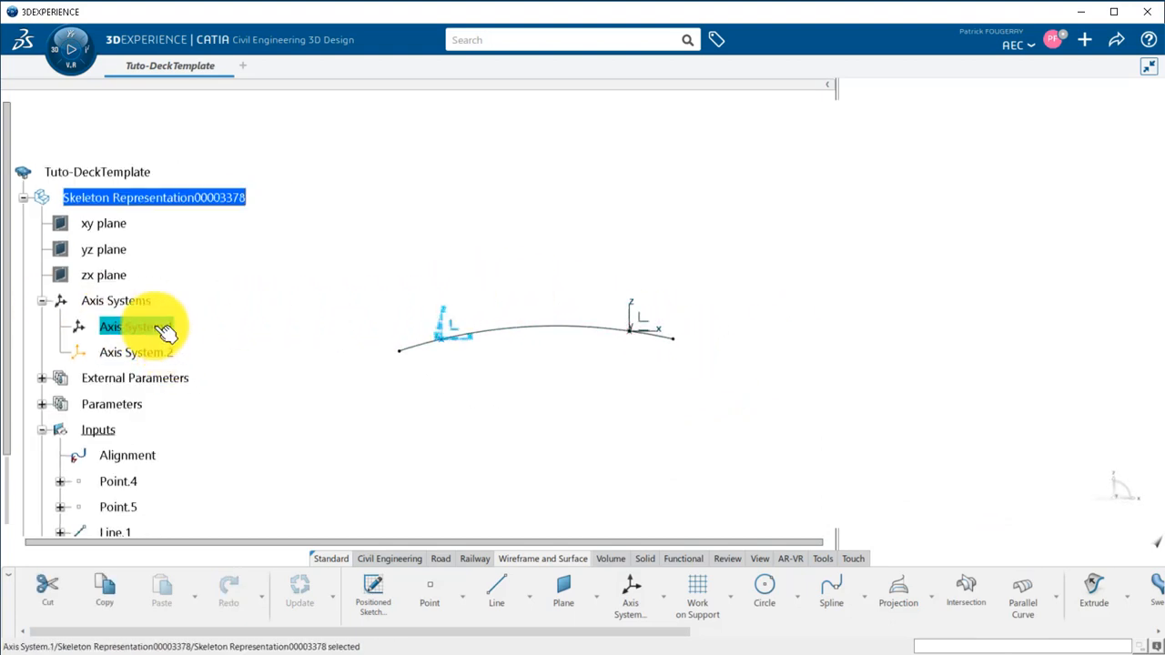
pyautogui.keyDown('ctrl'); pyautogui.click(170, 360); pyautogui.keyUp('ctrl')
pyautogui.rightClick(170, 359)
pyautogui.moveTo(209, 347)
pyautogui.click(346, 413)
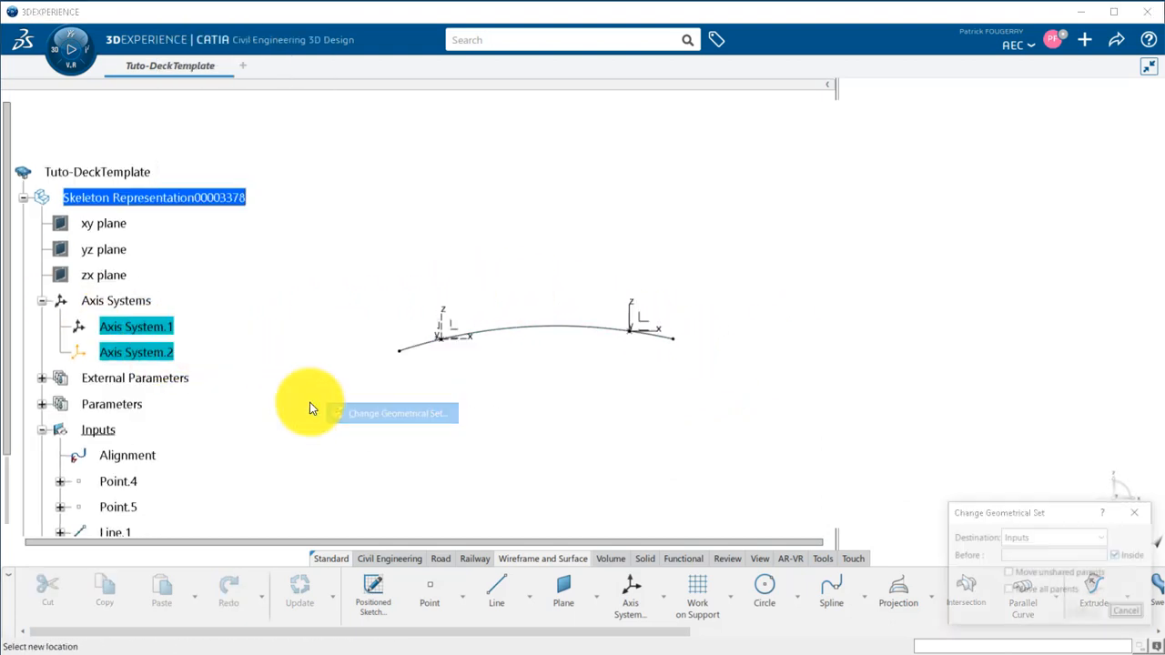
pyautogui.scroll(-2, 30, 382)
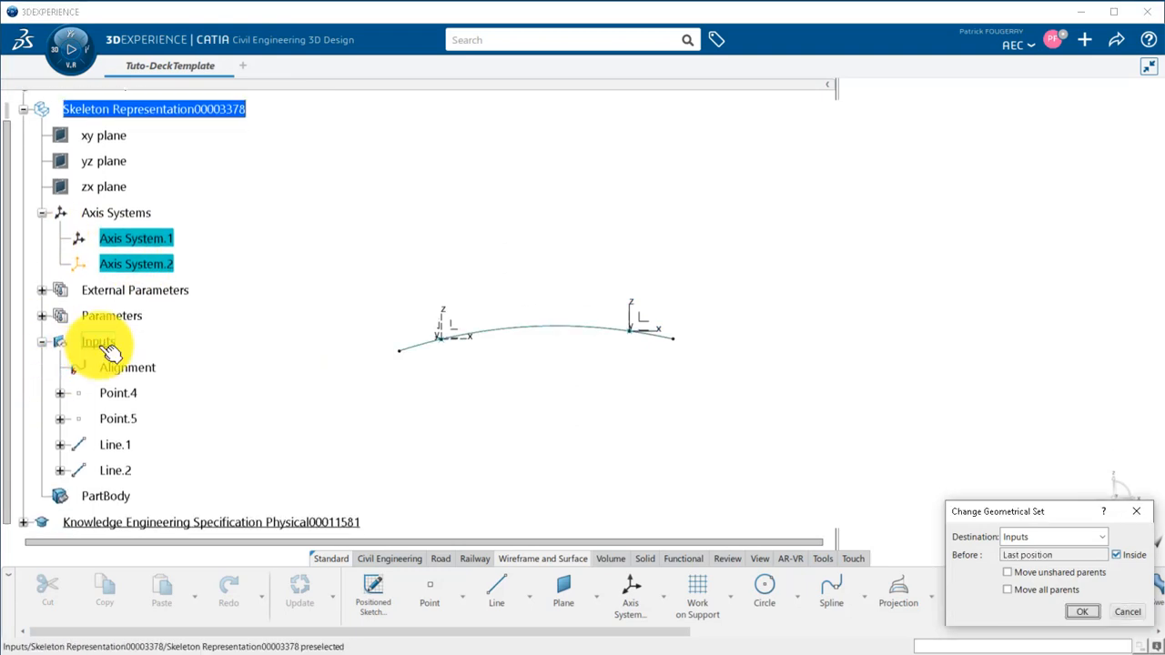
pyautogui.click(1082, 612)
# Isolate Axis System.1 and Axis System.2 in the Inputs set from their parent geometry.
pyautogui.rightClick(150, 418)
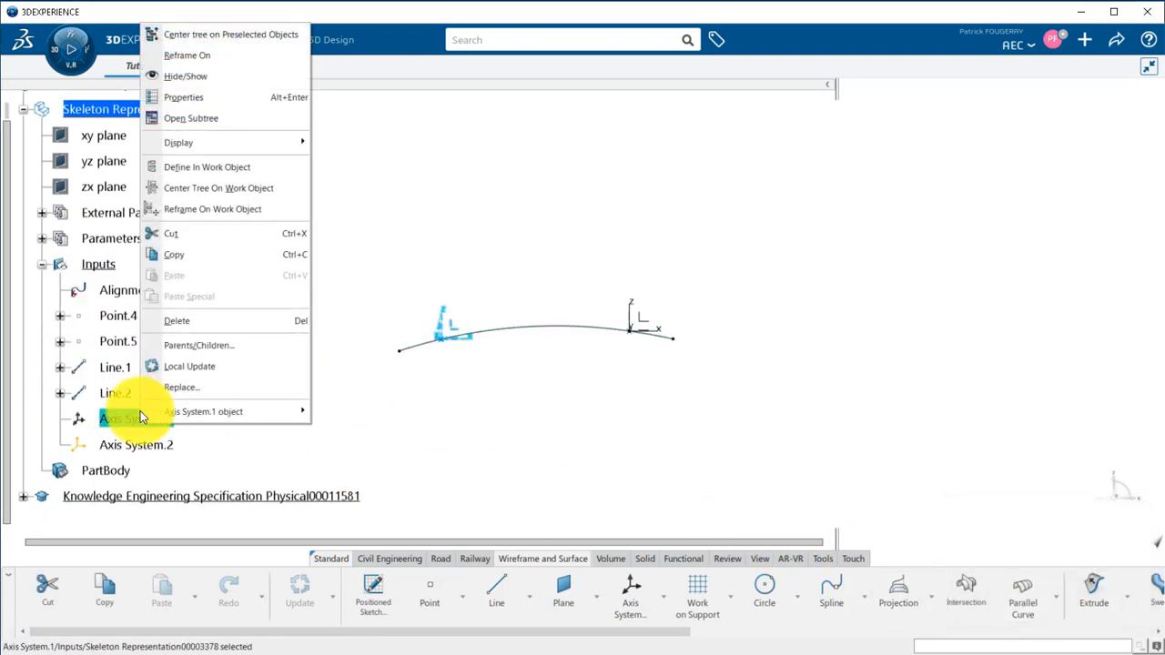
pyautogui.moveTo(271, 412)
pyautogui.click(390, 475)
pyautogui.rightClick(160, 444)
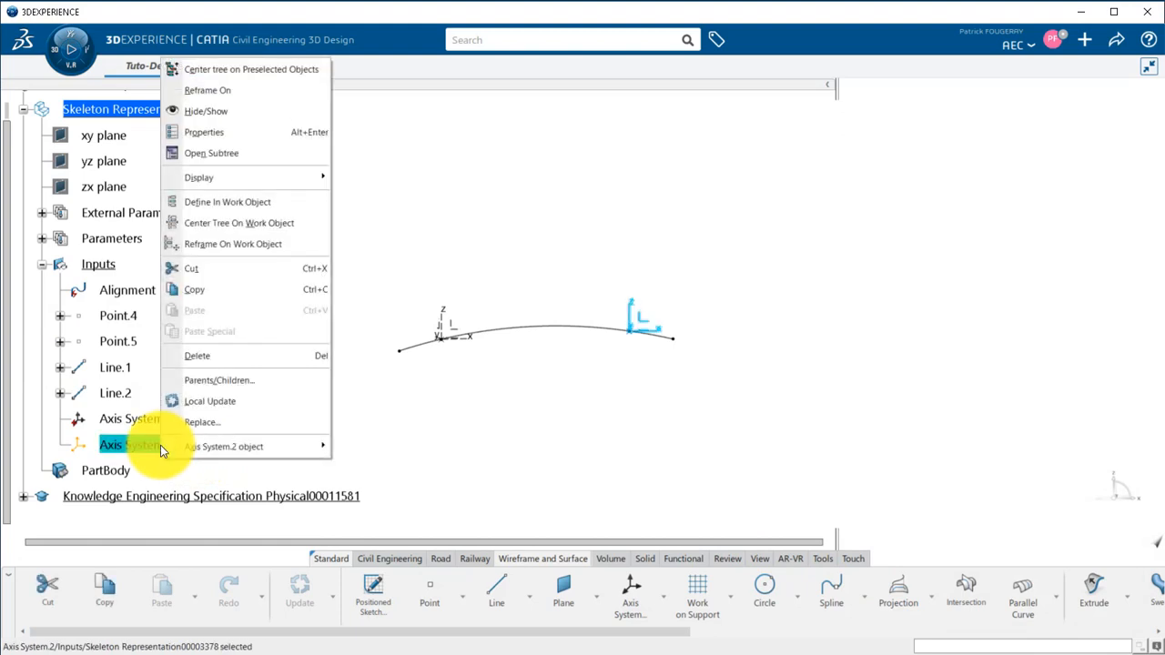
pyautogui.moveTo(278, 448)
pyautogui.click(381, 512)
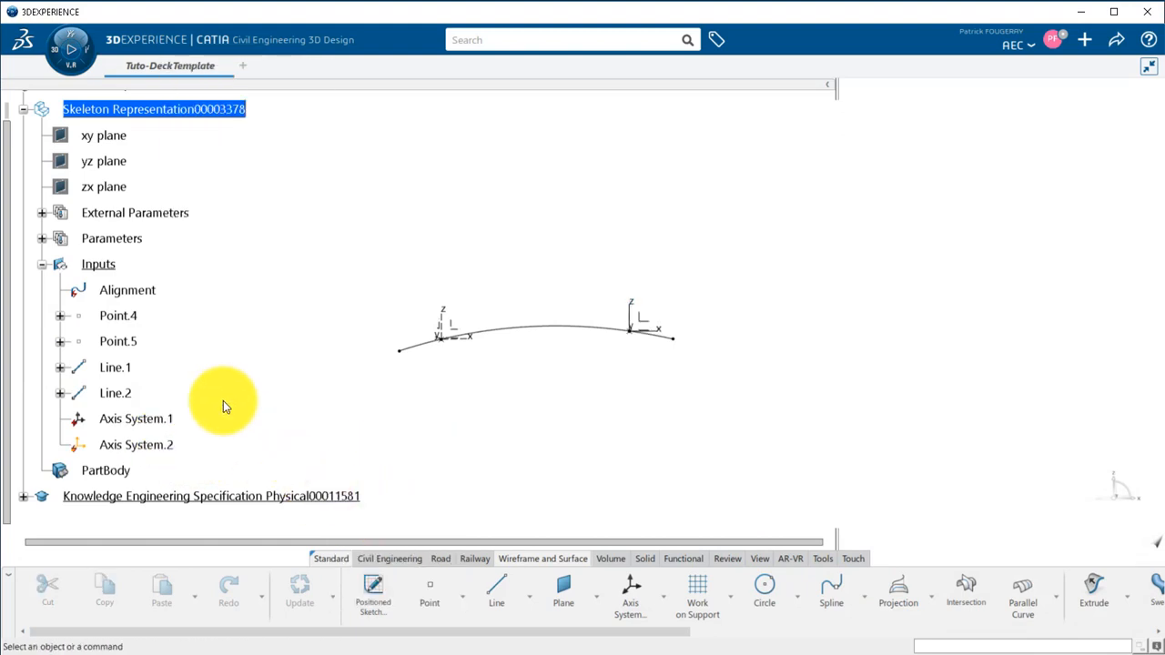
# Delete the construction elements Point.4, Point.5, Line.1 and Line.2 from the Inputs set.
pyautogui.click(118, 315)
pyautogui.keyDown('shift'); pyautogui.click(116, 393); pyautogui.keyUp('shift')
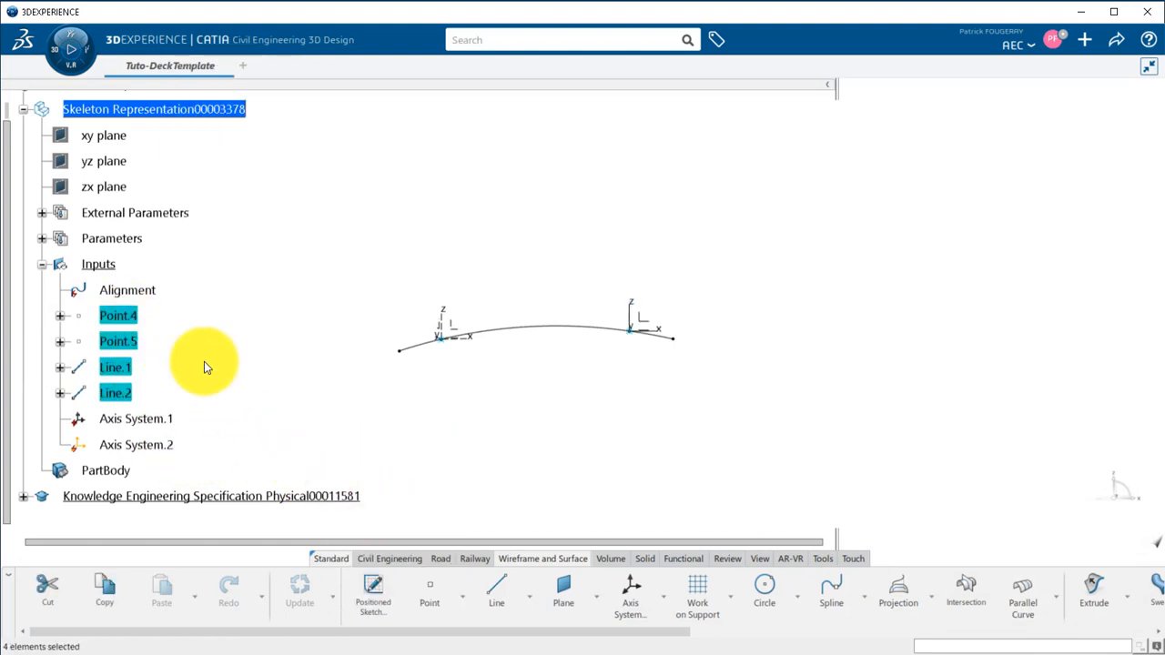
pyautogui.rightClick(127, 355)
pyautogui.click(187, 248)
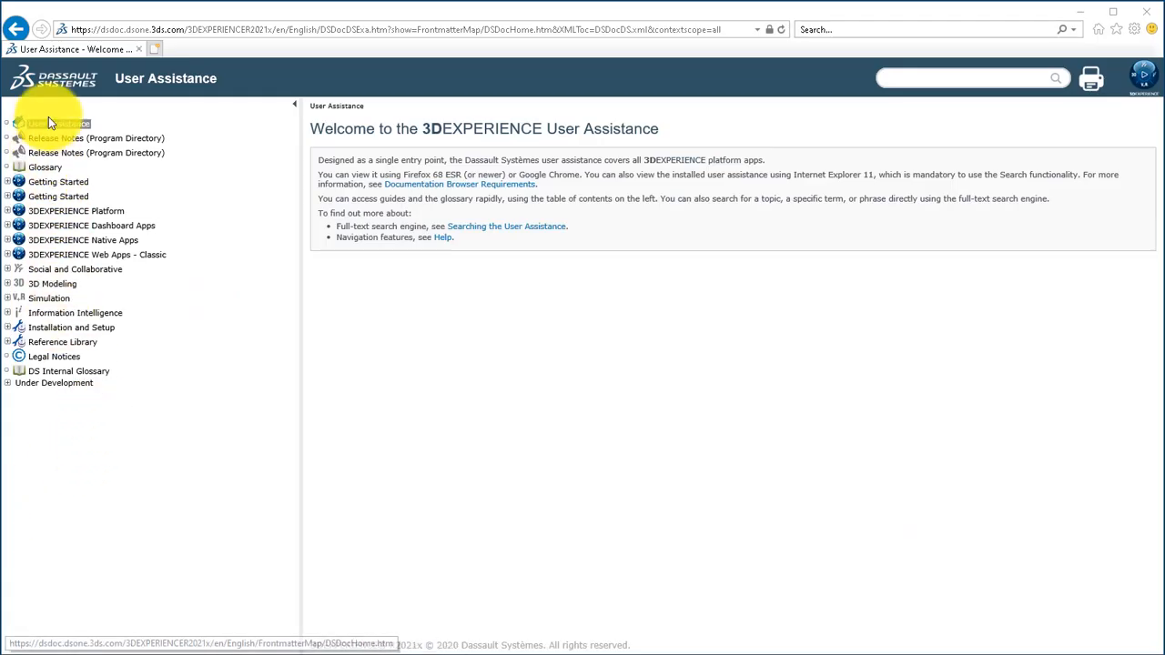
# In the 3DEXPERIENCE User Assistance, open About the Bridge Design Assistant under Civil Engineering 3D Design, Bridge Design.
pyautogui.click(8, 288)
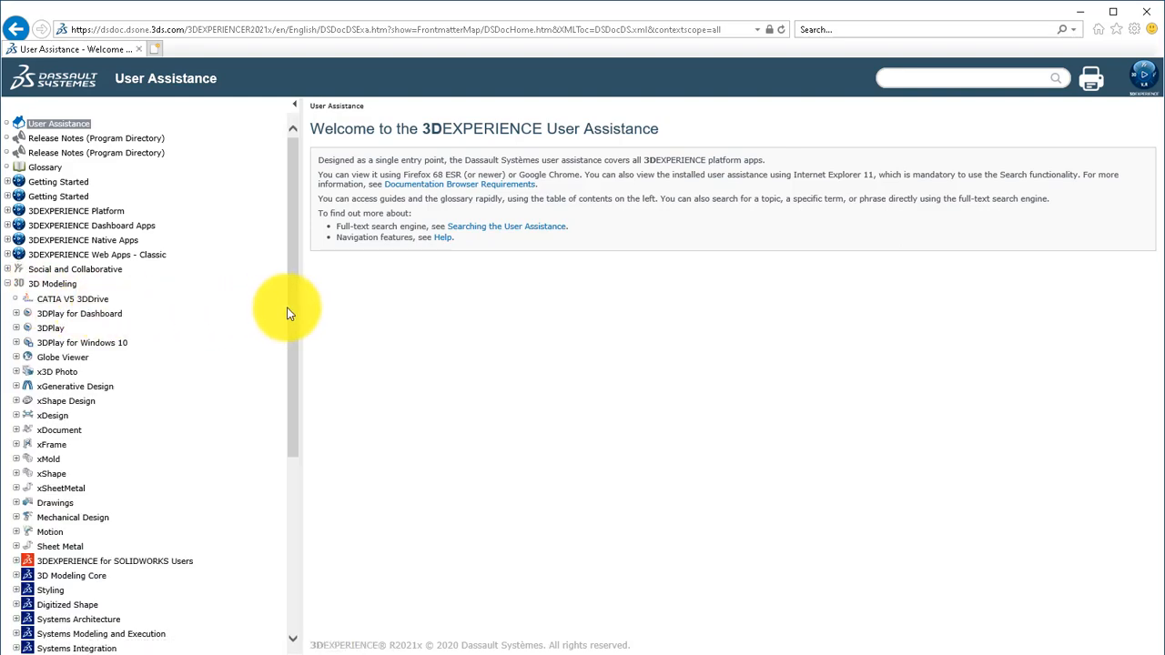
pyautogui.moveTo(287, 314); pyautogui.dragTo(301, 483)
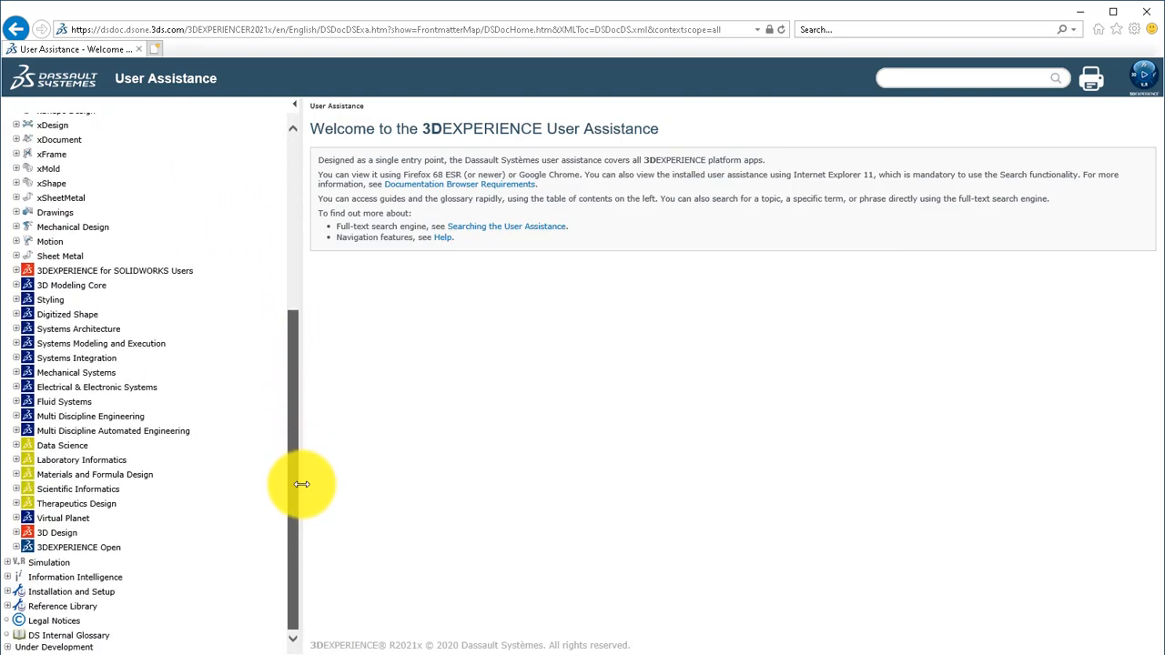
pyautogui.click(16, 416)
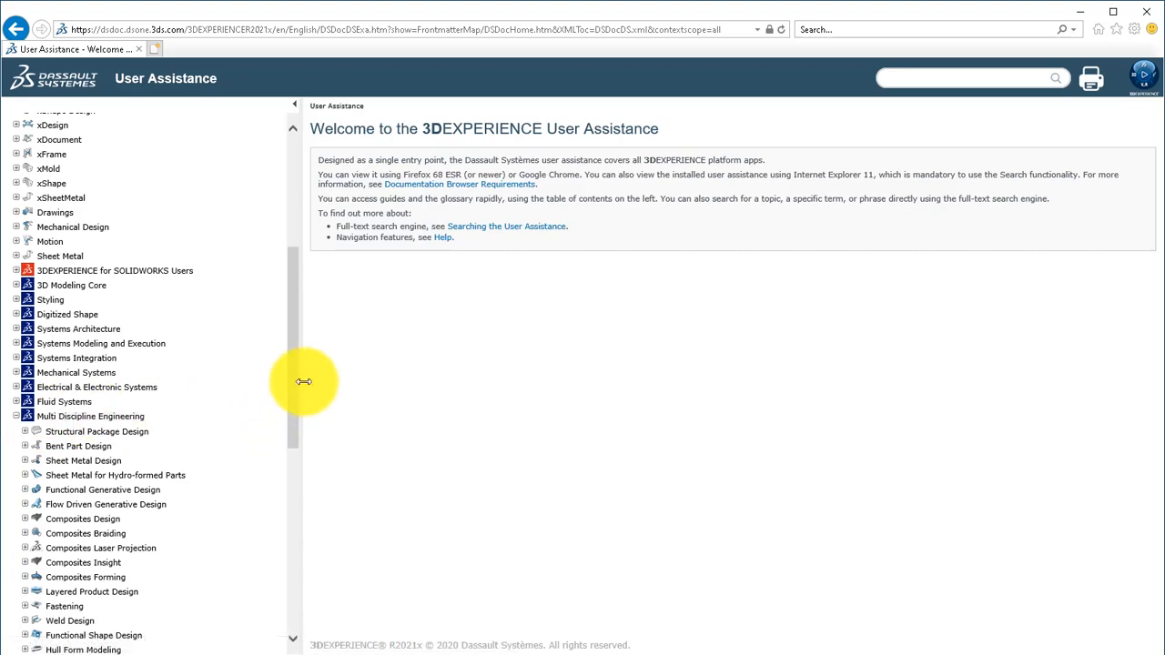
pyautogui.moveTo(295, 373); pyautogui.dragTo(252, 527)
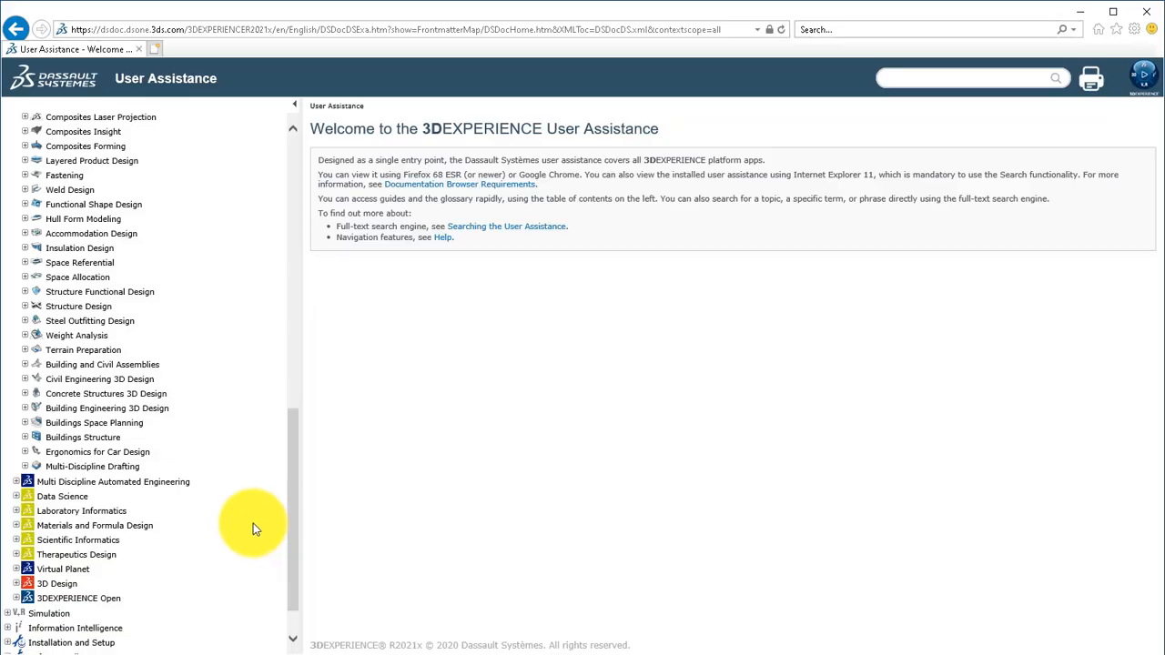
pyautogui.click(26, 379)
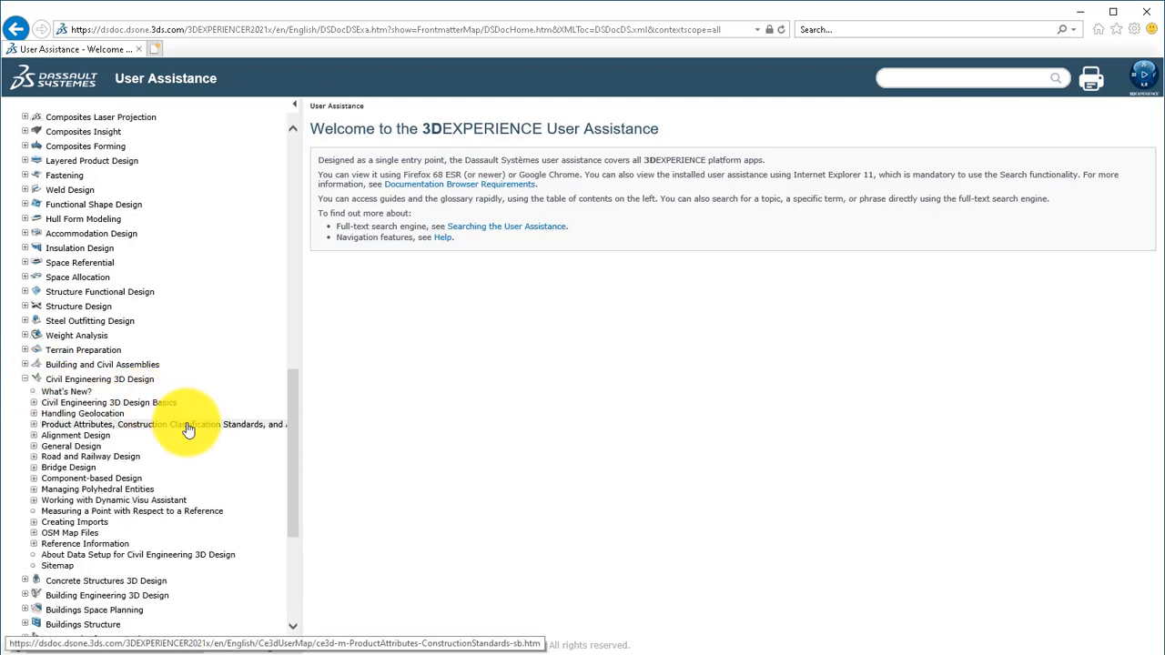
pyautogui.click(34, 467)
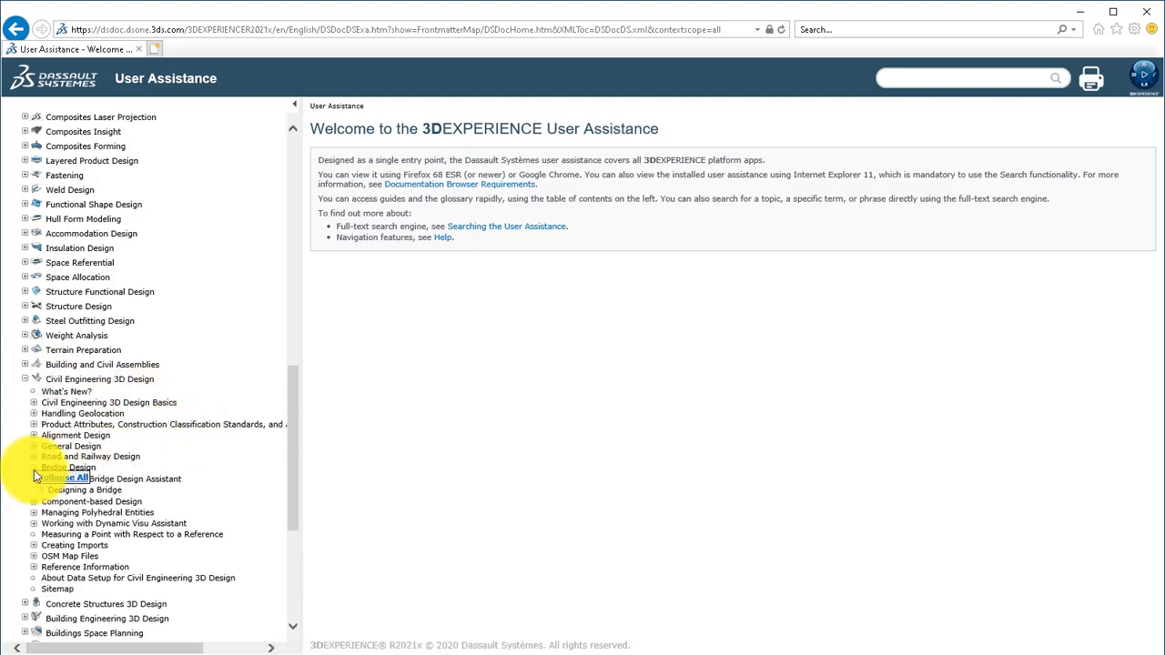
pyautogui.click(135, 480)
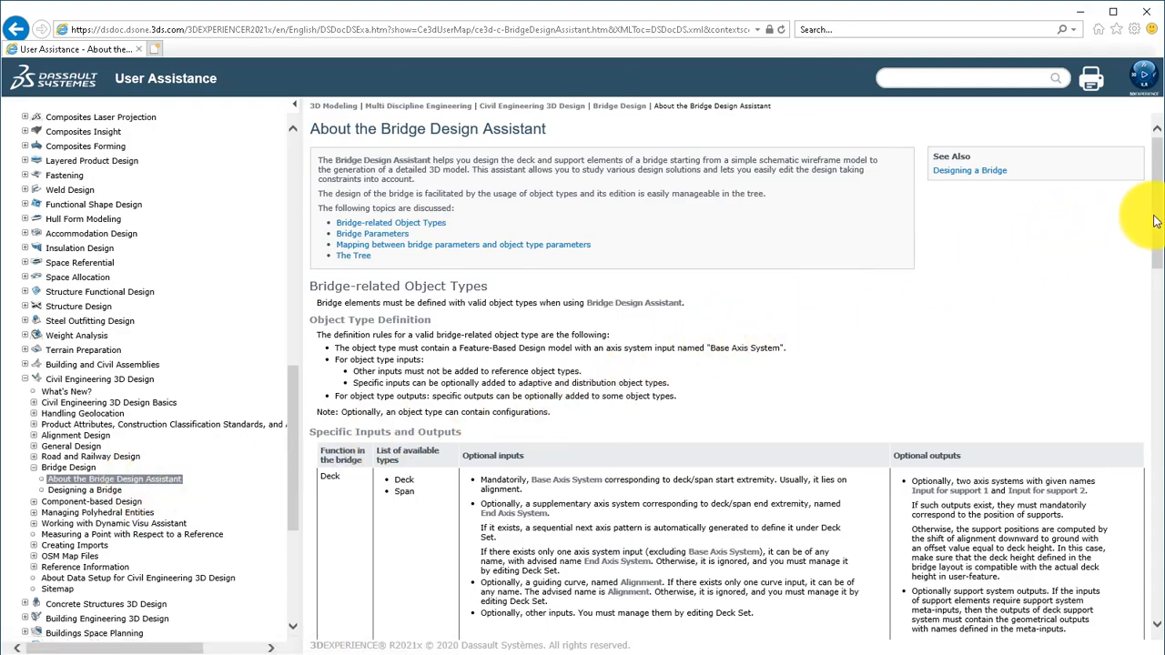
# Examine the input names specified for the deck's start and end axis systems in Specific Inputs and Outputs.
pyautogui.moveTo(1161, 221); pyautogui.dragTo(1144, 301)
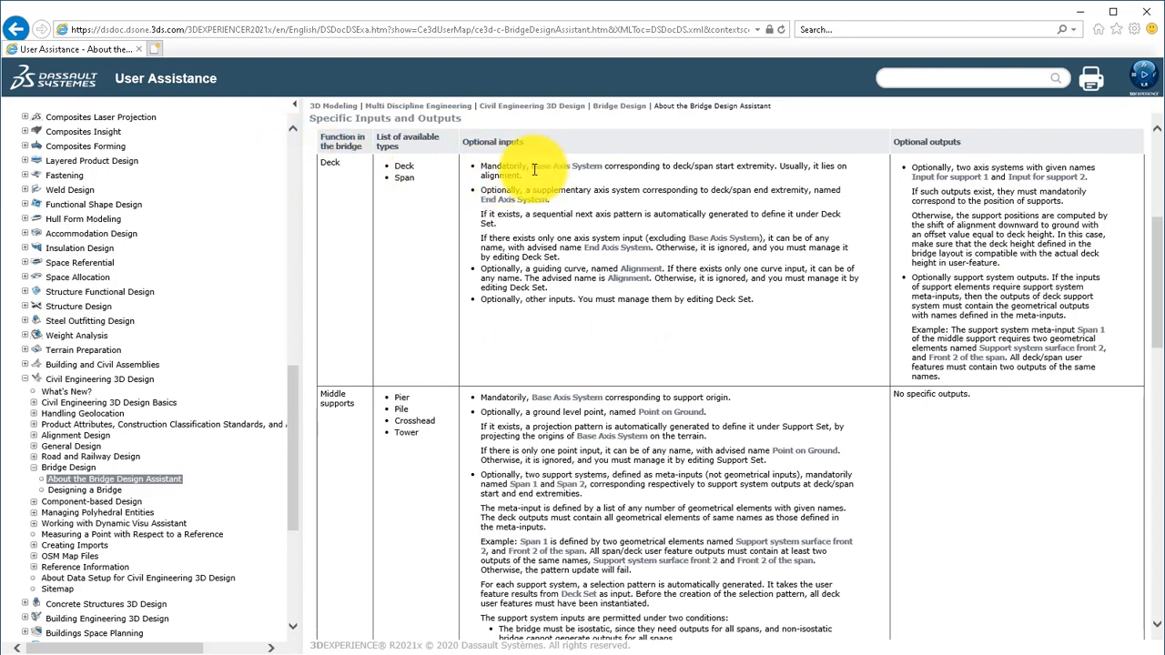
pyautogui.moveTo(533, 168); pyautogui.dragTo(566, 168)
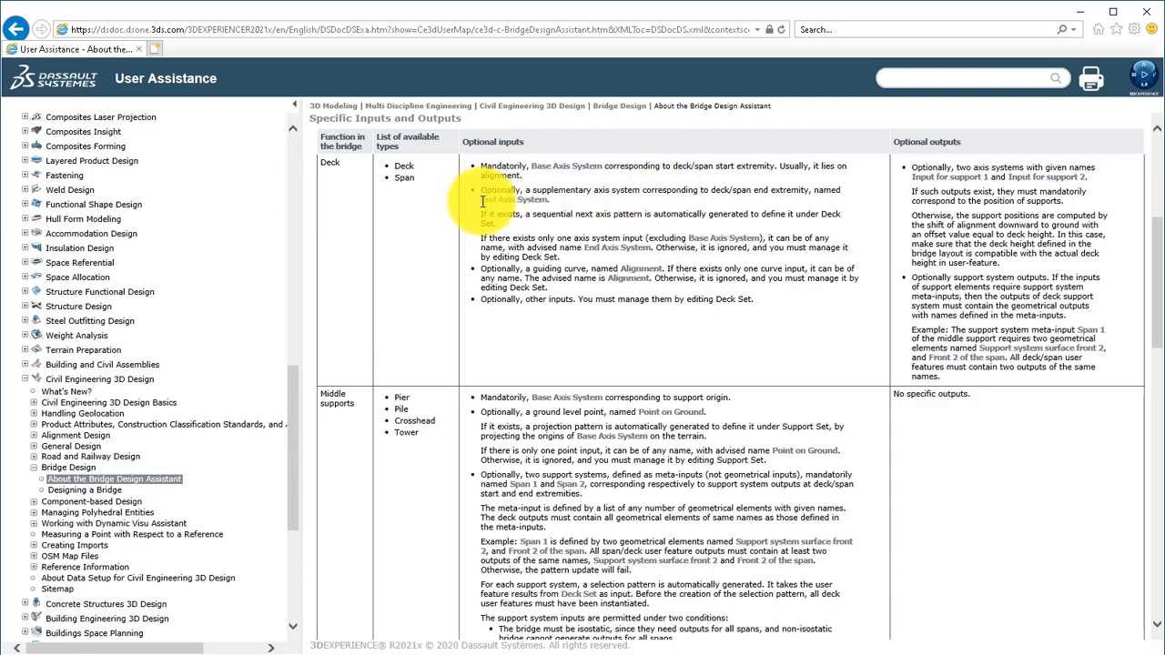
pyautogui.moveTo(481, 201); pyautogui.dragTo(548, 201)
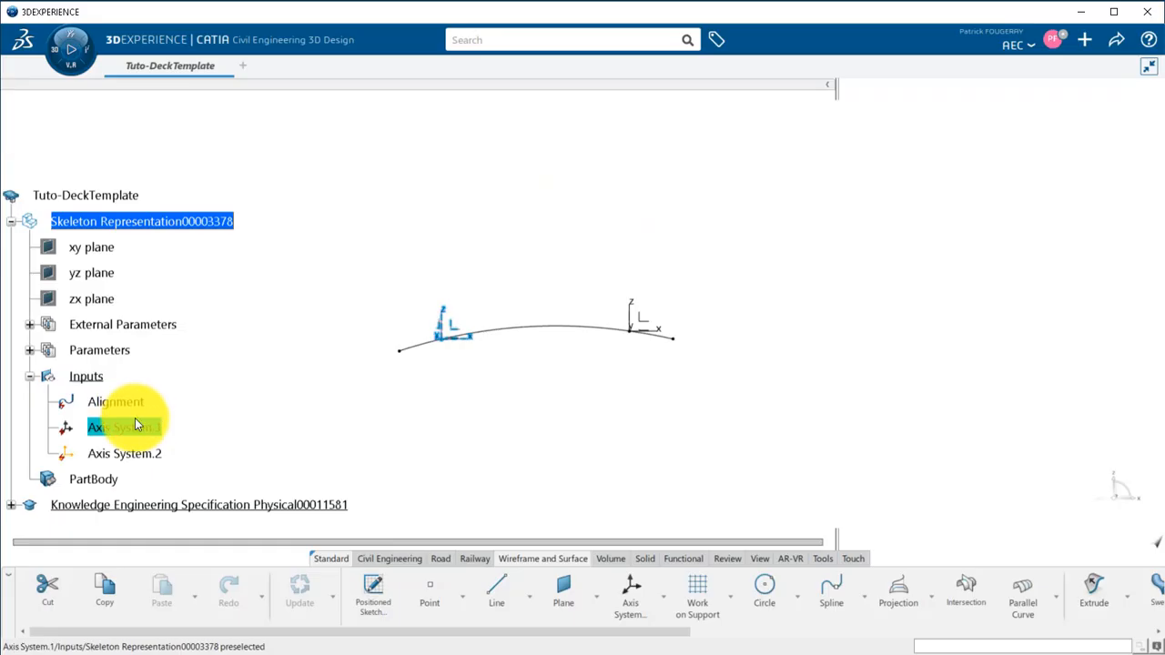
# Switch back to CATIA and rename Axis System.1 as Base Axis System.
pyautogui.rightClick(135, 417)
pyautogui.click(200, 115)
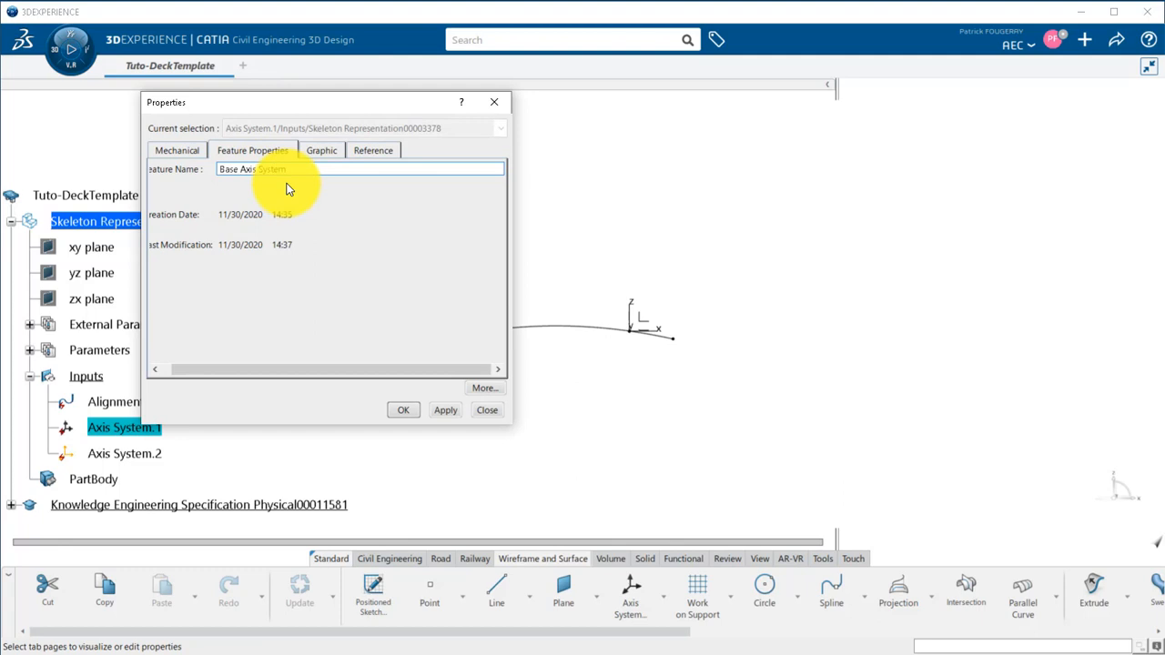
pyautogui.press('Return')
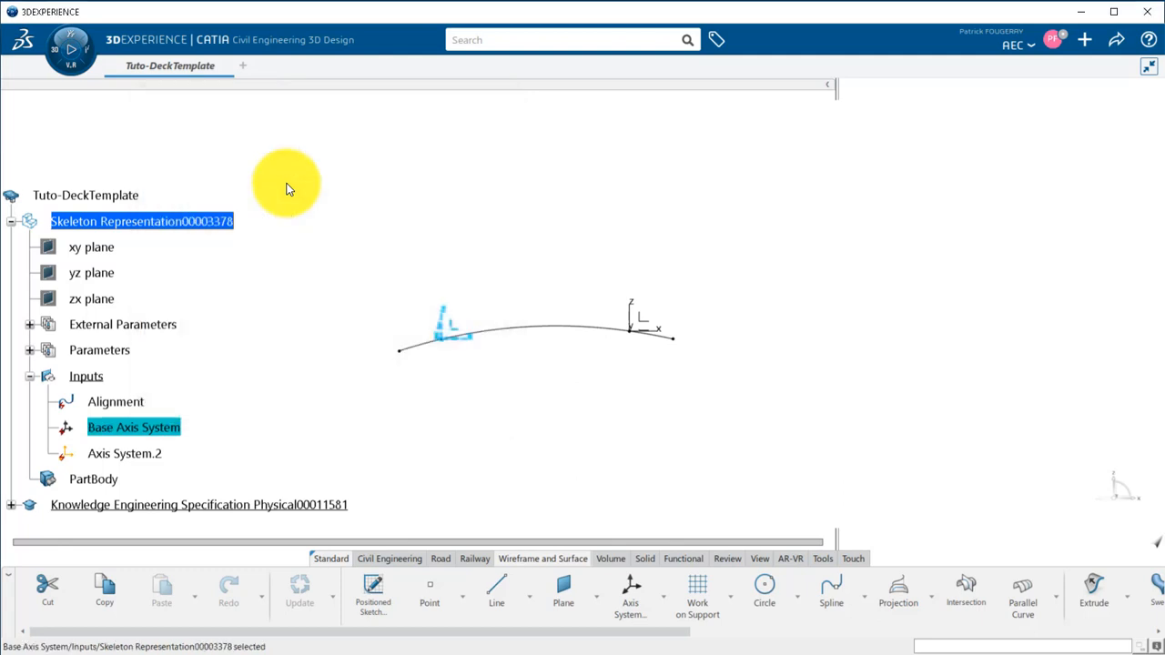
# Rename Axis System.2 in the Inputs set as End Axis System.
pyautogui.rightClick(170, 455)
pyautogui.click(235, 143)
pyautogui.write('End A')
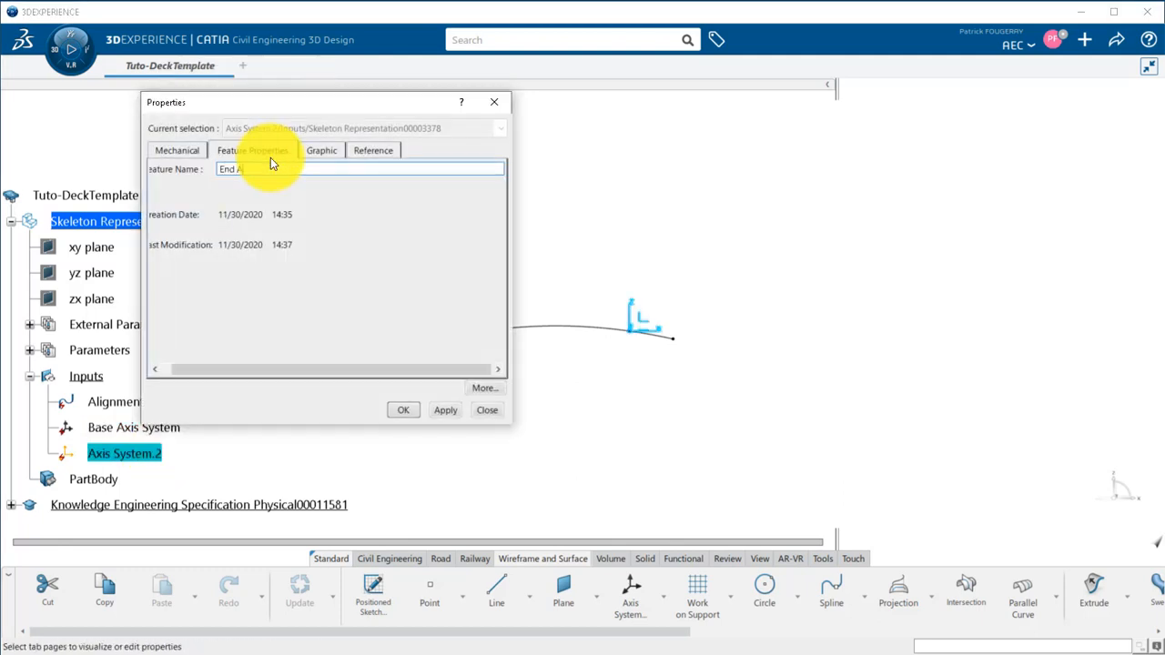
pyautogui.write('xis System')
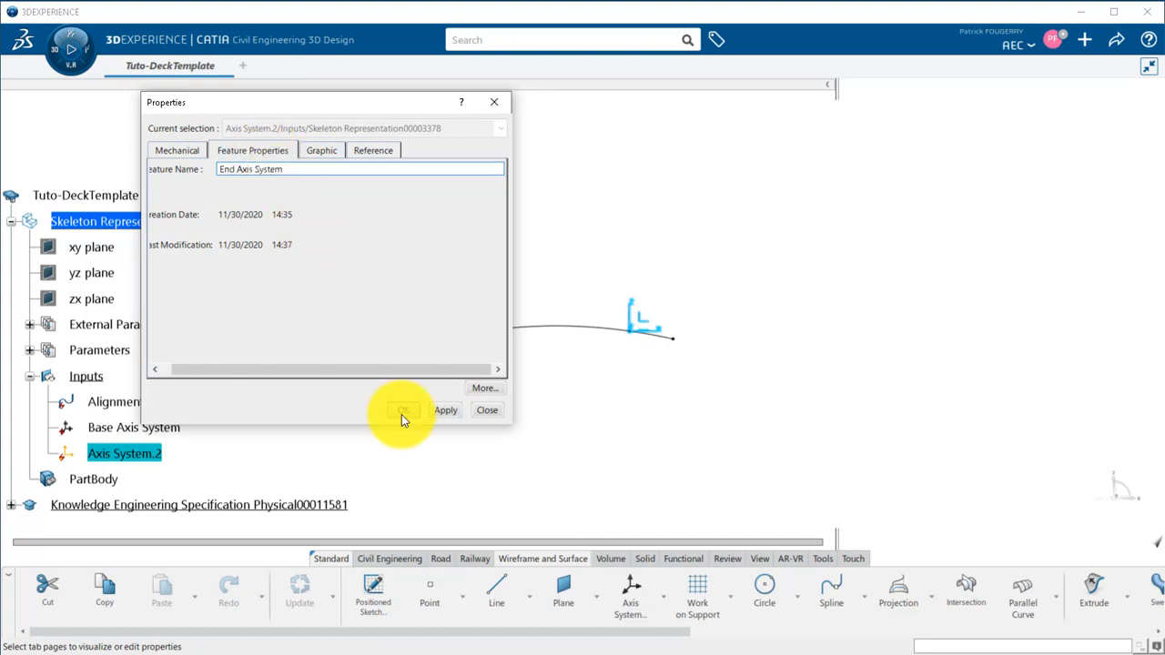
pyautogui.click(404, 410)
# Insert a new geometrical set in the skeleton representation and rename it DeckGeometry.
pyautogui.scroll(-1, 242, 319)
pyautogui.click(209, 167)
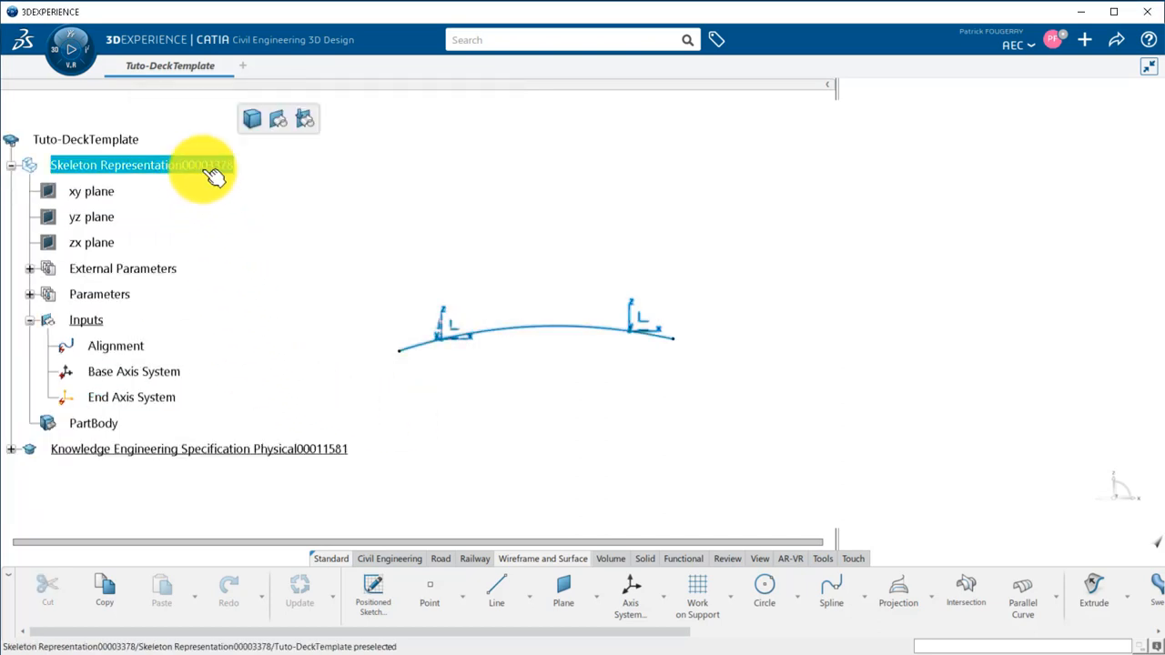
pyautogui.click(279, 124)
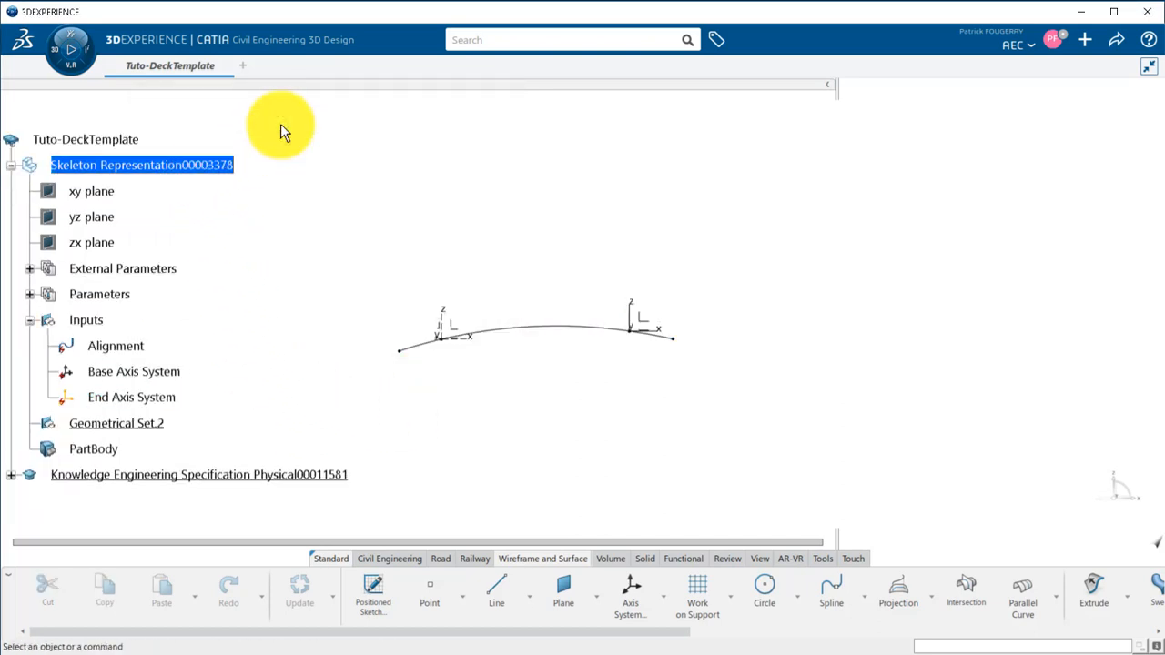
pyautogui.rightClick(133, 423)
pyautogui.click(209, 112)
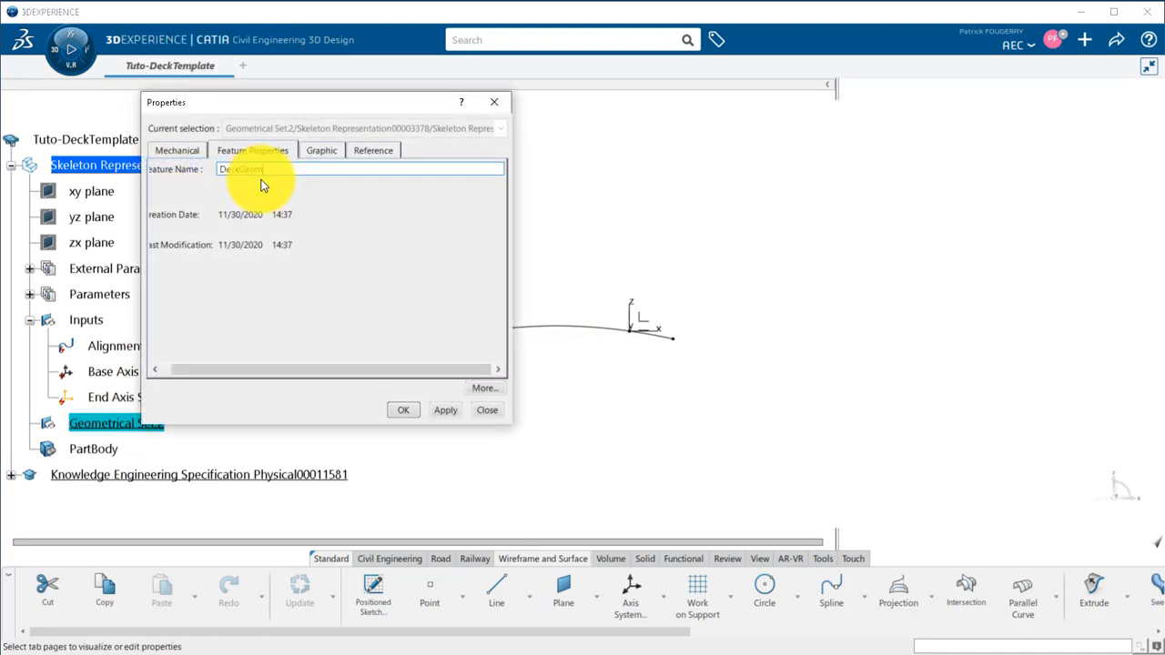
pyautogui.press('Return')
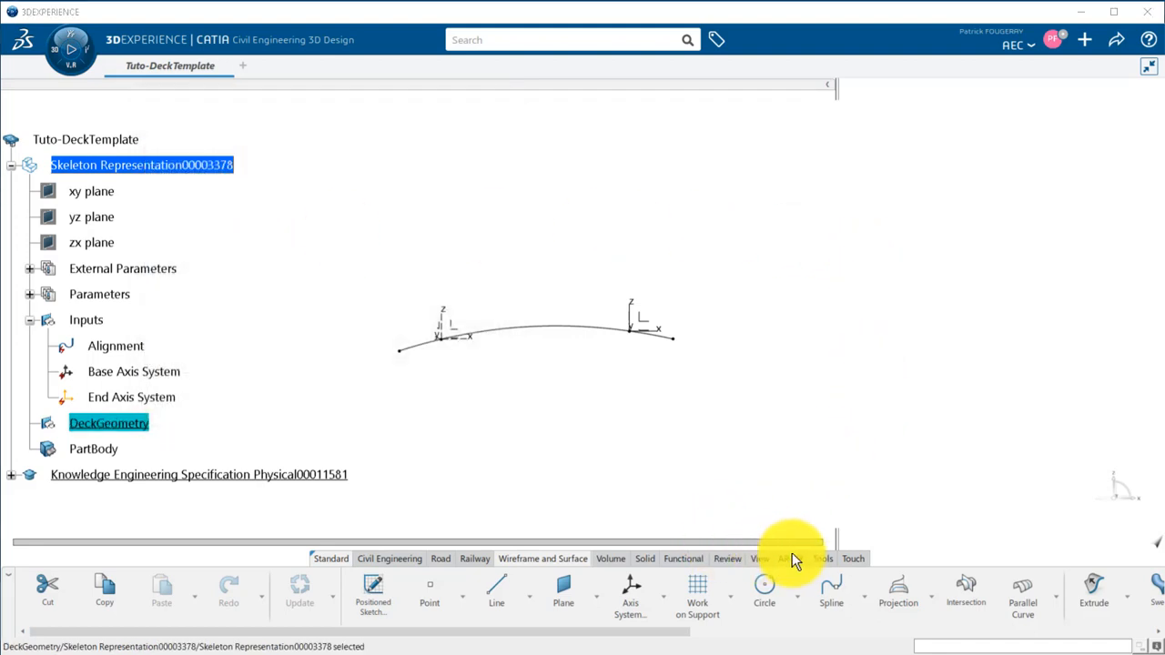
# Create a new parameter of type Axis System in DeckGeometry with the Formula command.
pyautogui.click(822, 557)
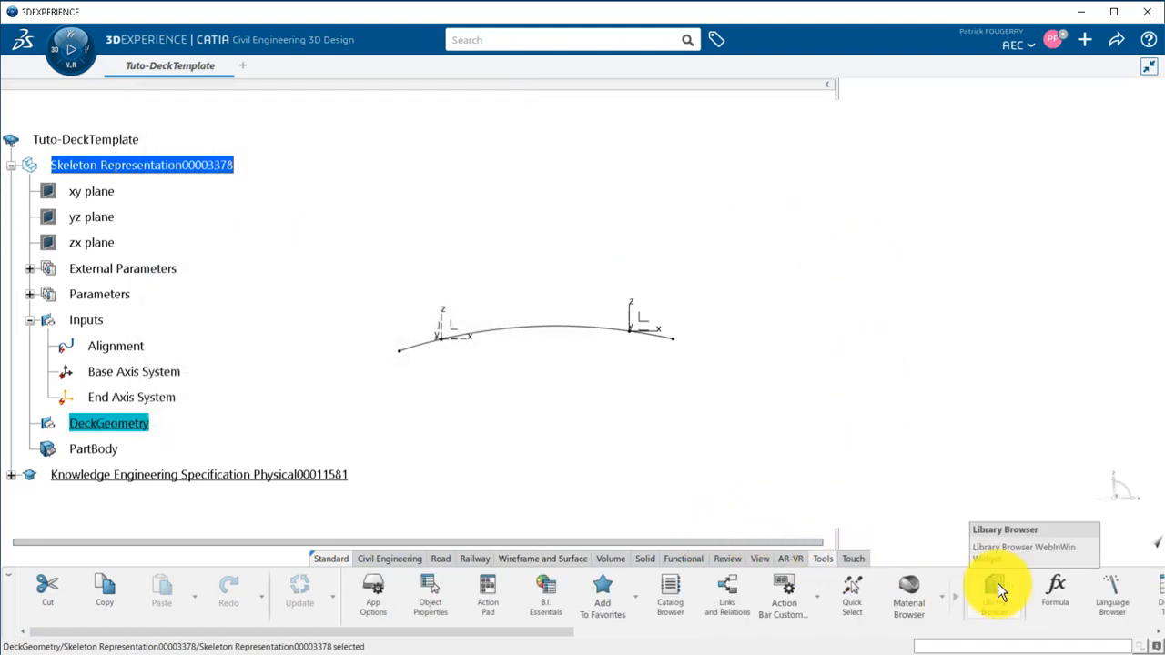
pyautogui.click(1055, 589)
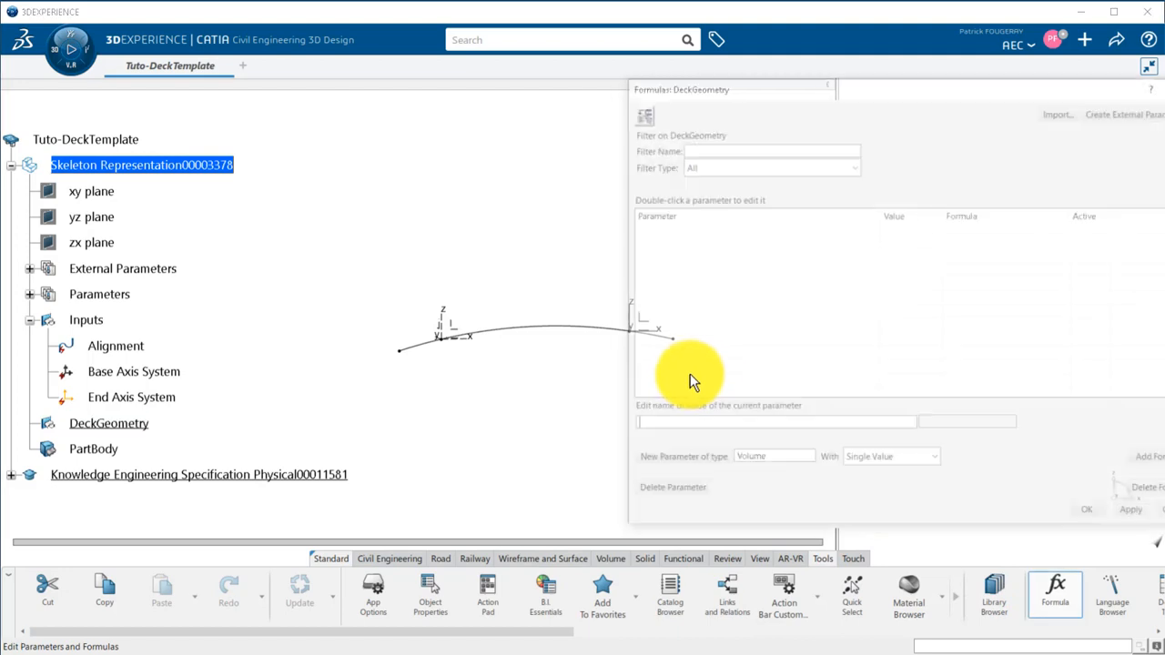
pyautogui.click(774, 456)
pyautogui.write('Axis')
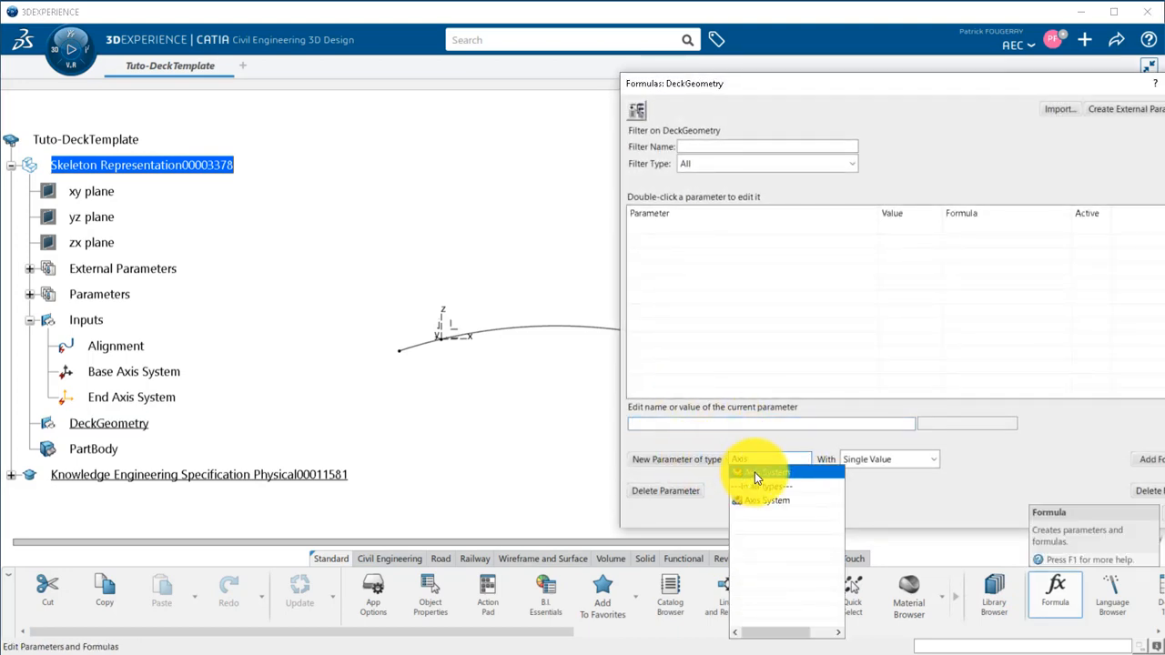
pyautogui.click(754, 472)
pyautogui.click(717, 463)
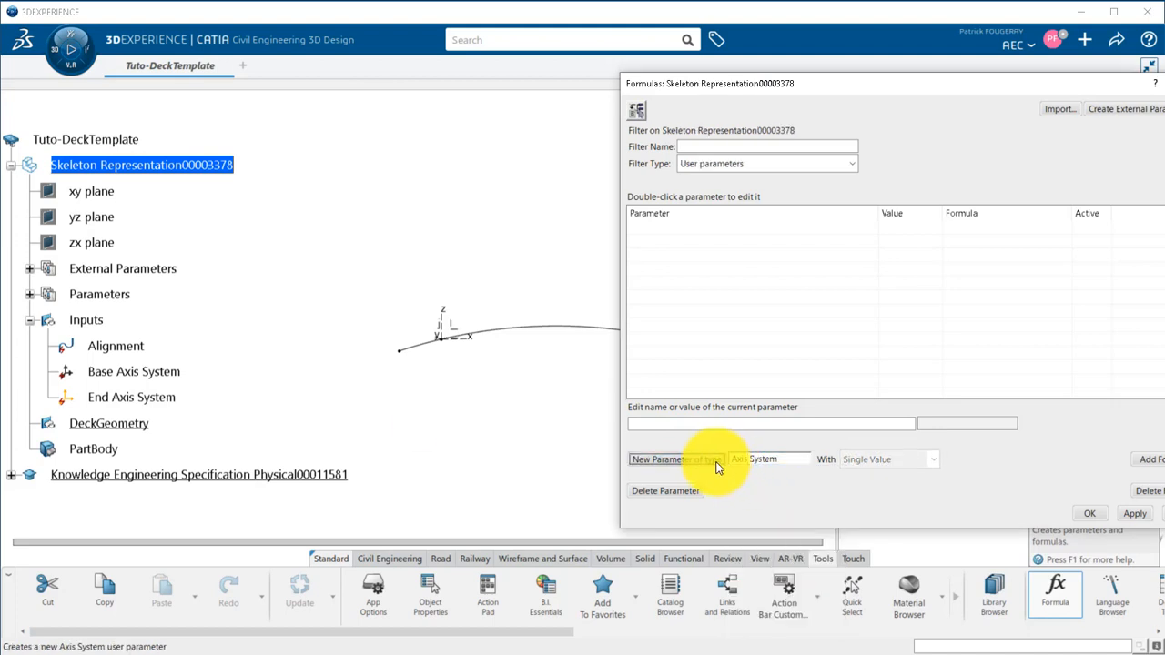
# Set the parameter filter type to All and create a second Axis System parameter in DeckGeometry.
pyautogui.click(846, 164)
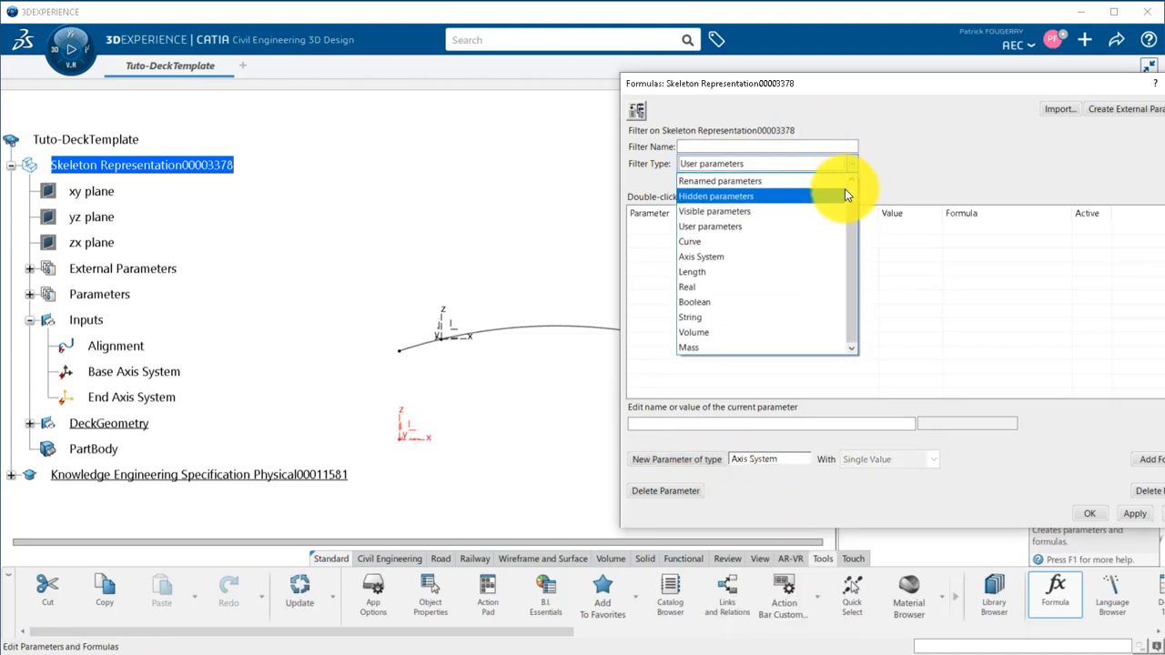
pyautogui.scroll(1, 850, 186)
pyautogui.click(836, 183)
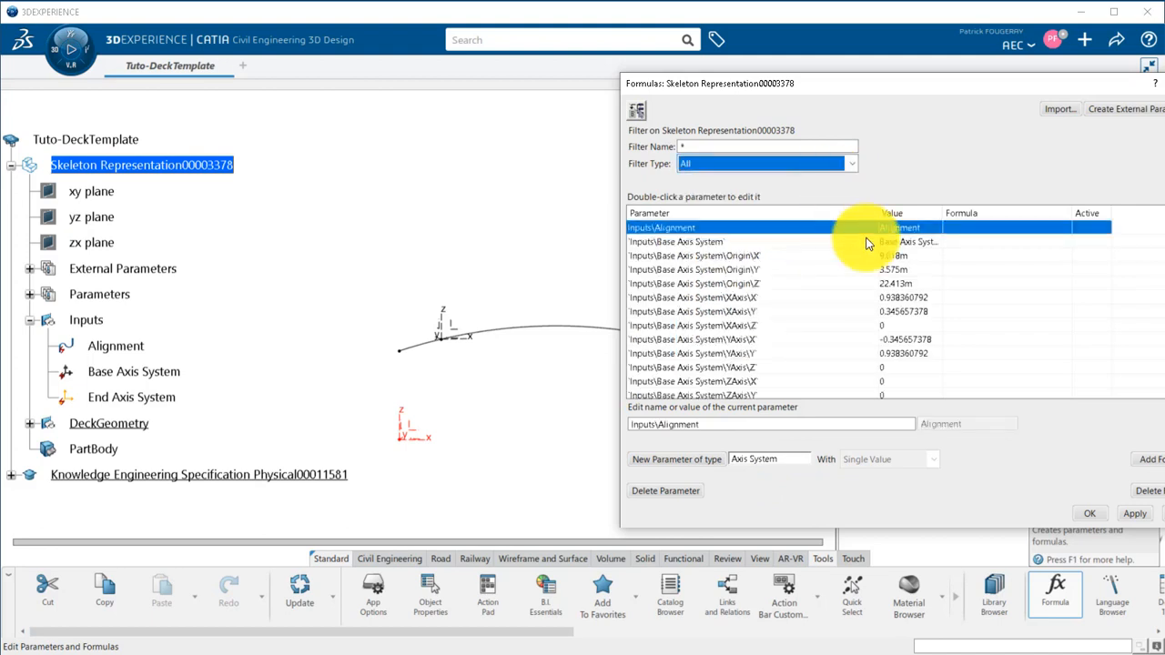
pyautogui.click(711, 466)
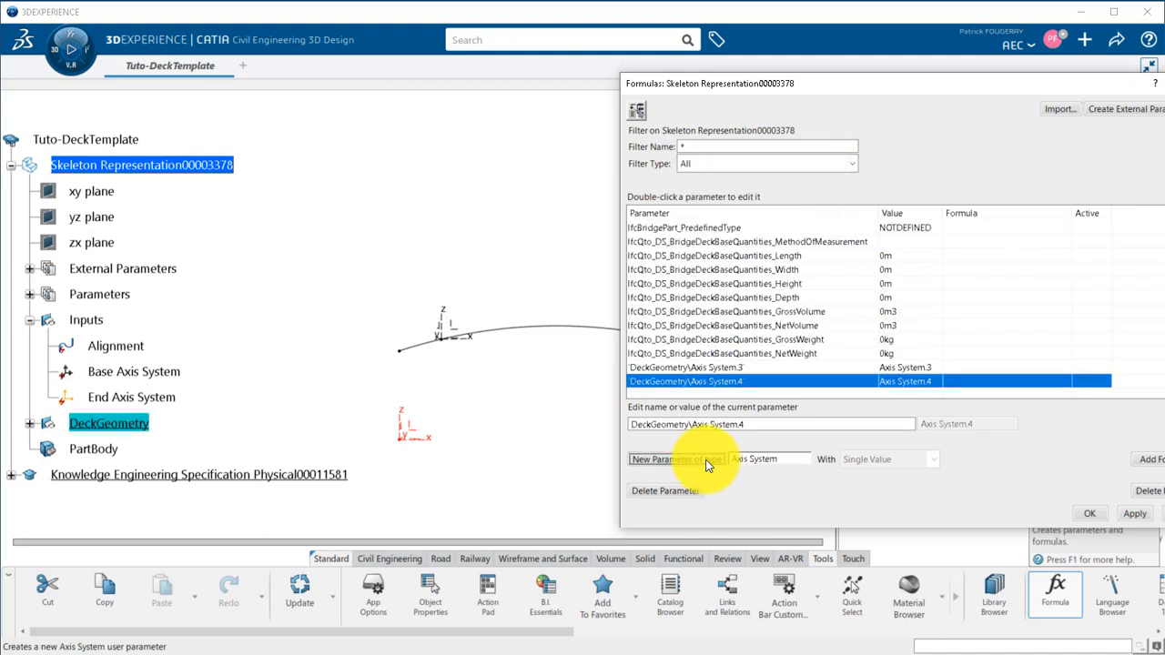
# Add a formula linking Axis System.3 to the Base Axis System input, with updating during global updates.
pyautogui.click(989, 368)
pyautogui.click(1150, 461)
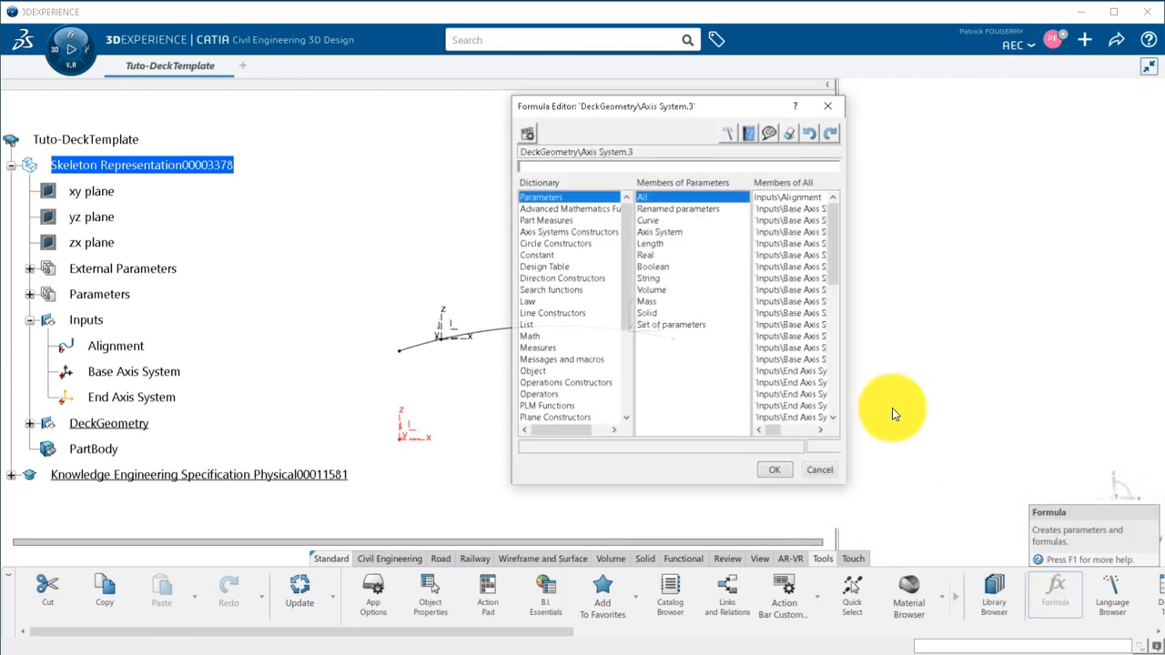
pyautogui.click(170, 381)
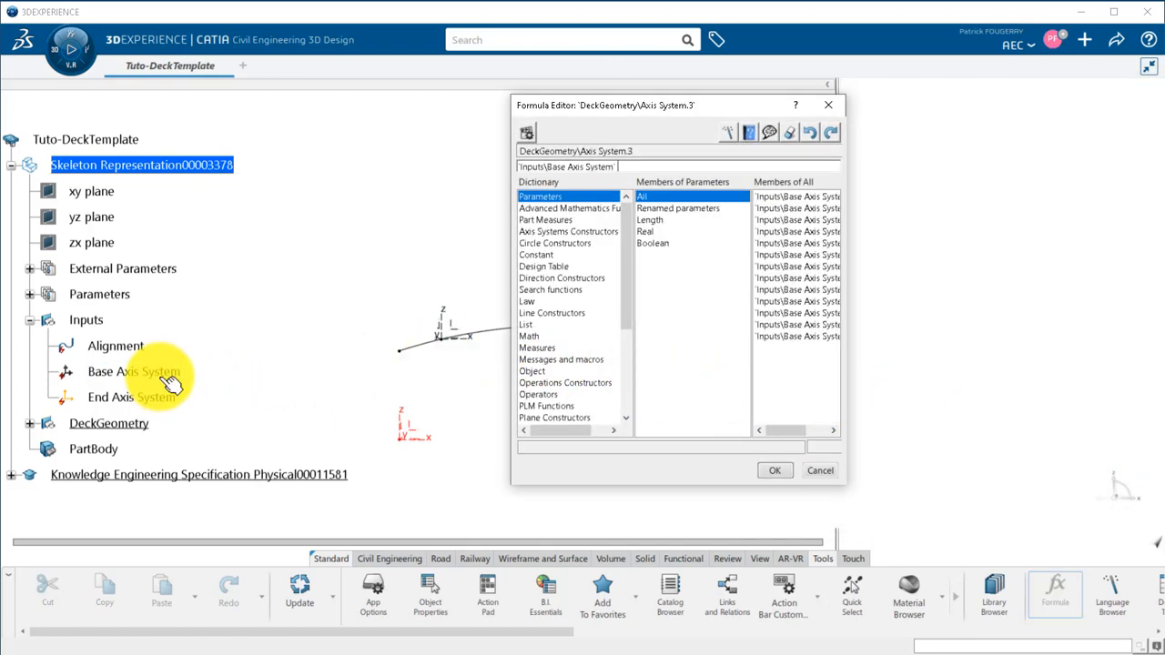
pyautogui.click(772, 471)
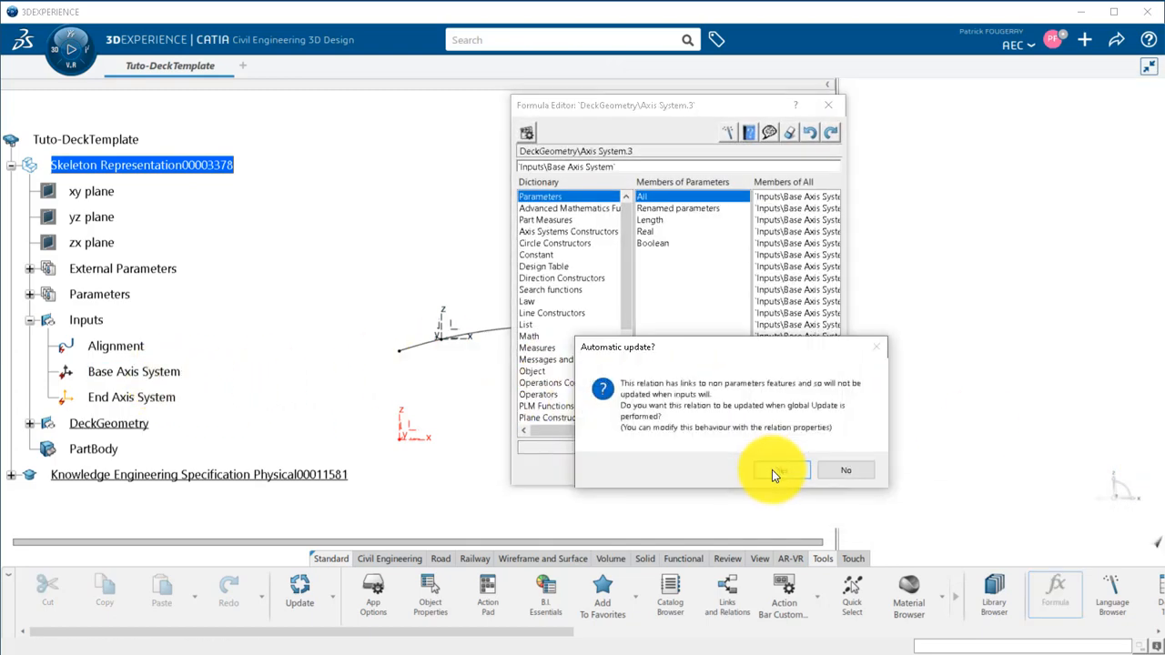
pyautogui.click(771, 470)
# Add a formula linking Axis System.4 to the End Axis System input, with updating during global updates.
pyautogui.click(887, 382)
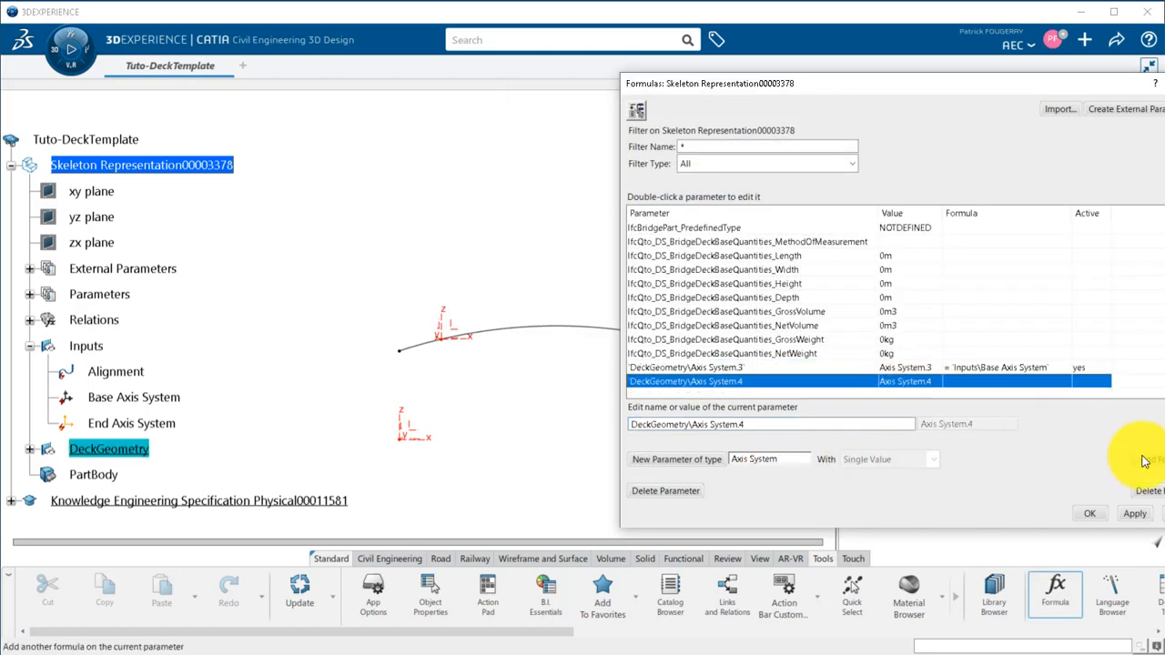
pyautogui.click(1146, 458)
pyautogui.click(159, 428)
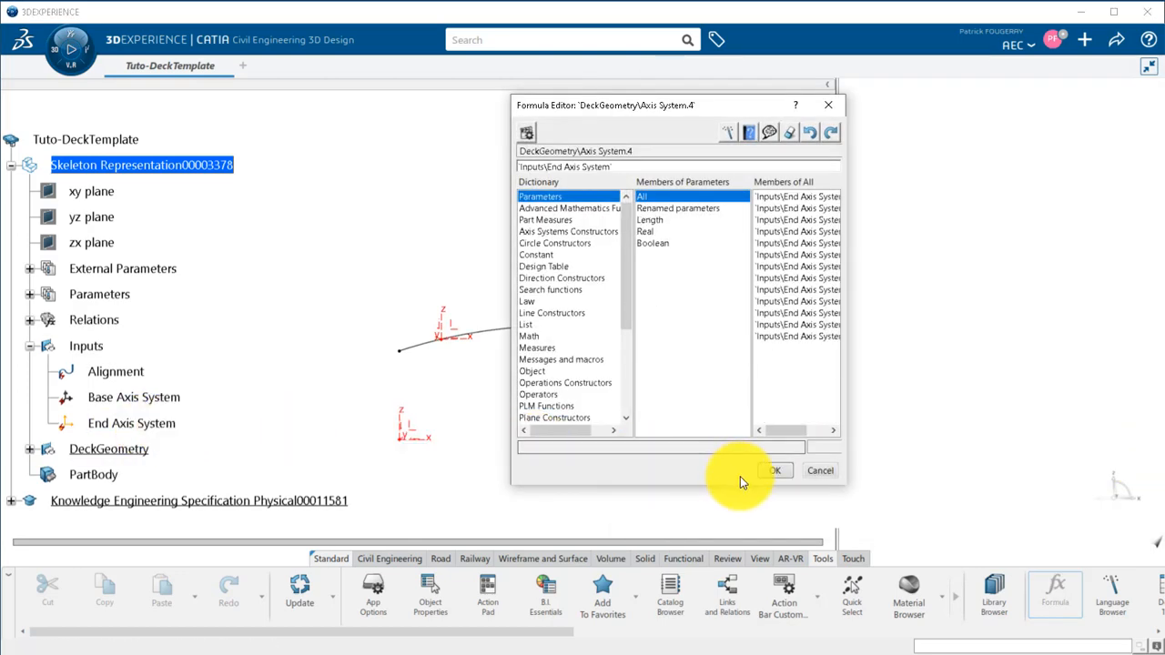
pyautogui.click(769, 471)
pyautogui.click(768, 476)
# Create a Curve parameter in DeckGeometry with a formula linking it to the Alignment input, and enable its update during global updates.
pyautogui.click(789, 461)
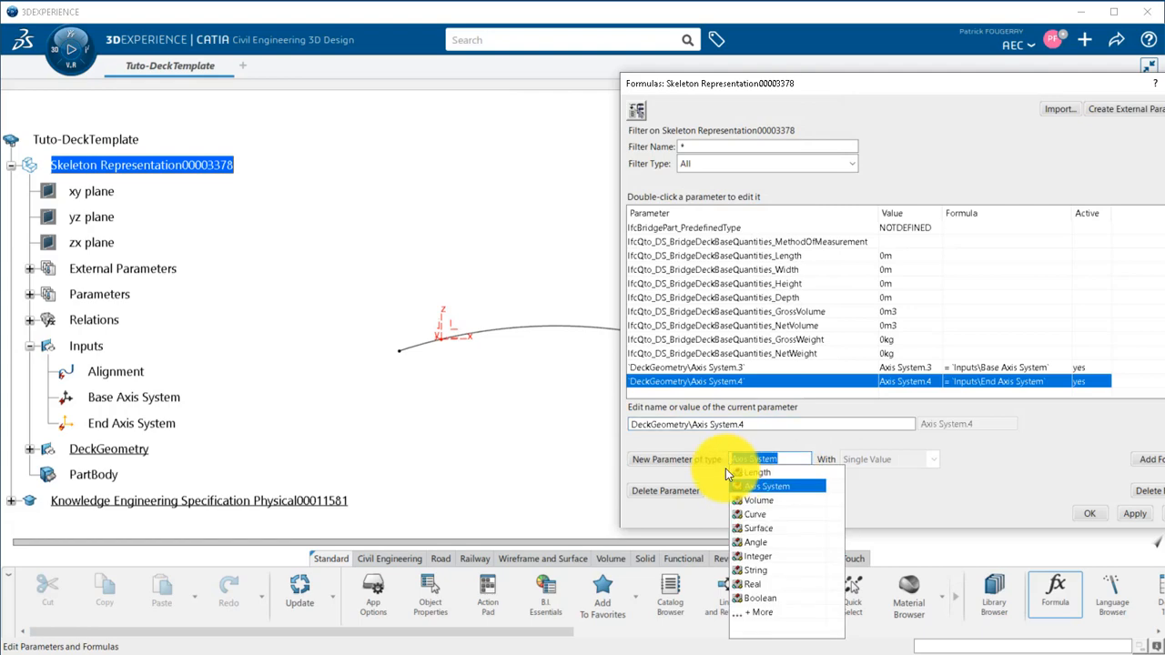
pyautogui.write('curve')
pyautogui.click(707, 466)
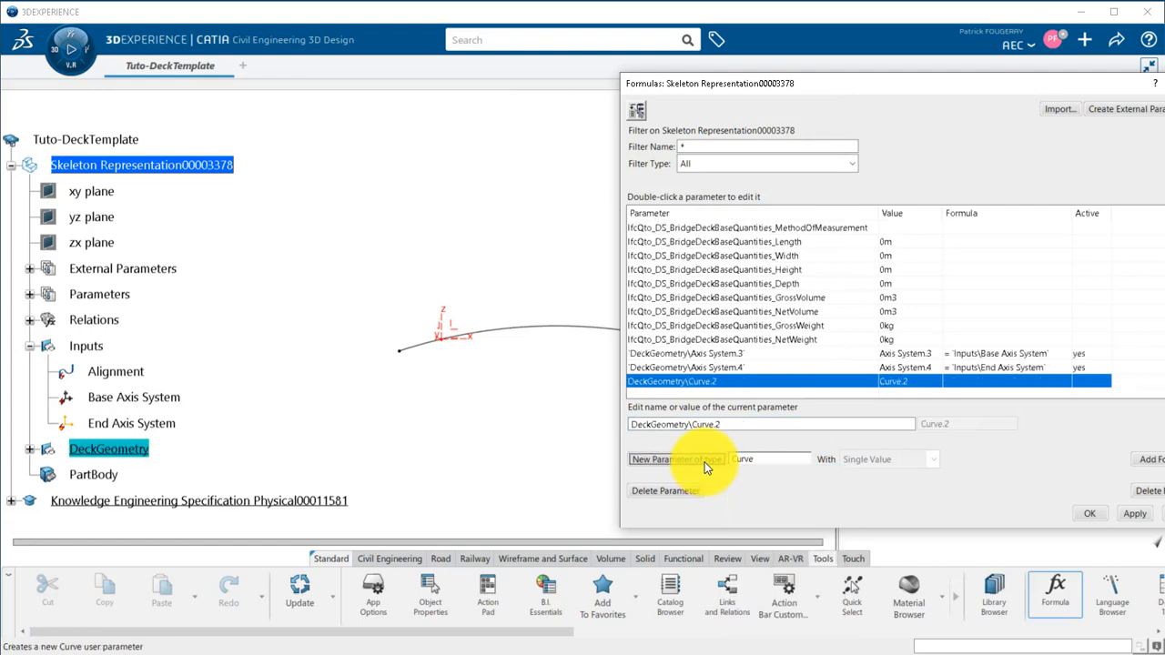
pyautogui.click(1143, 459)
pyautogui.click(68, 373)
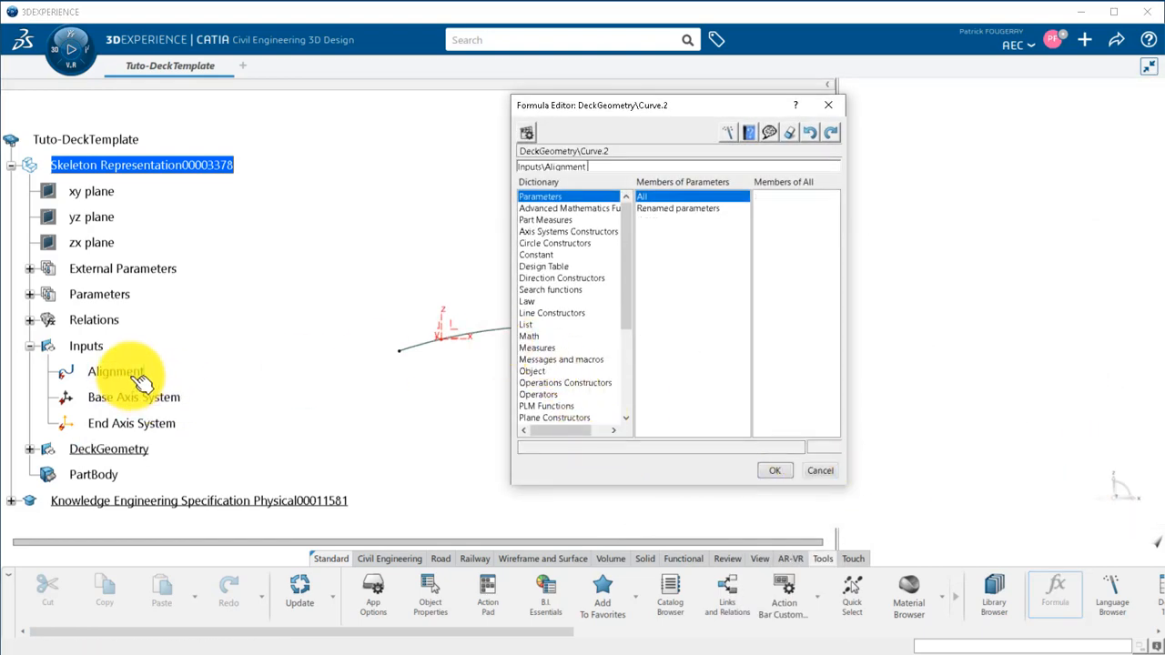
pyautogui.click(769, 469)
pyautogui.click(780, 471)
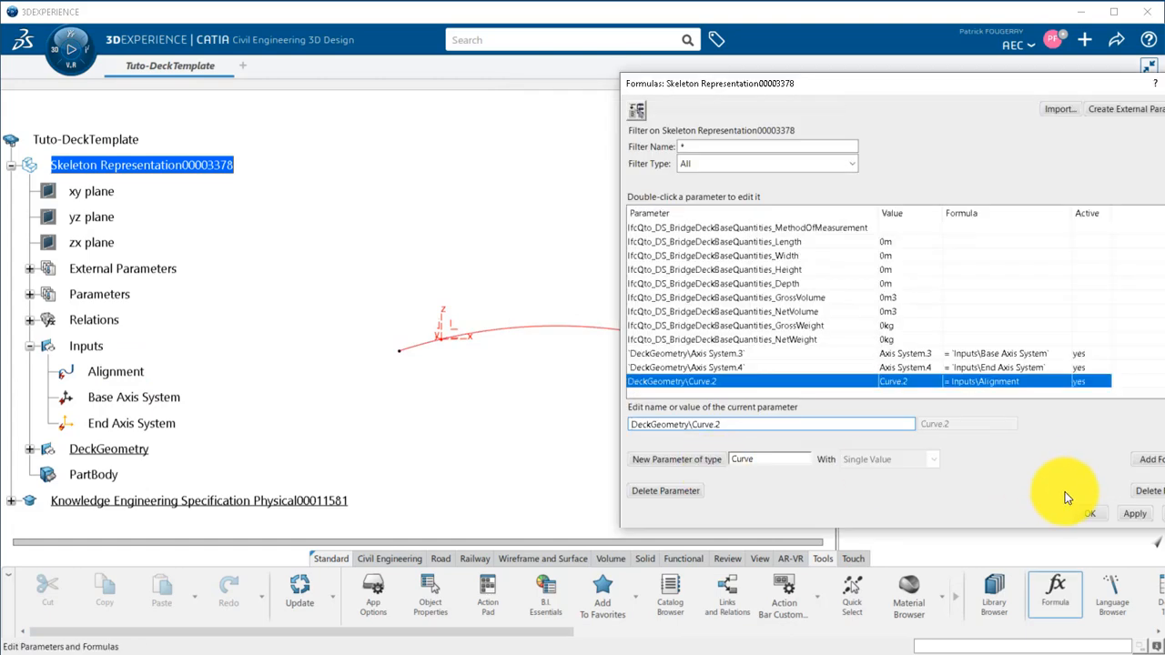
pyautogui.click(1065, 501)
# Rename Axis System.3 in DeckGeometry as StartAxis.
pyautogui.click(31, 450)
pyautogui.rightClick(129, 455)
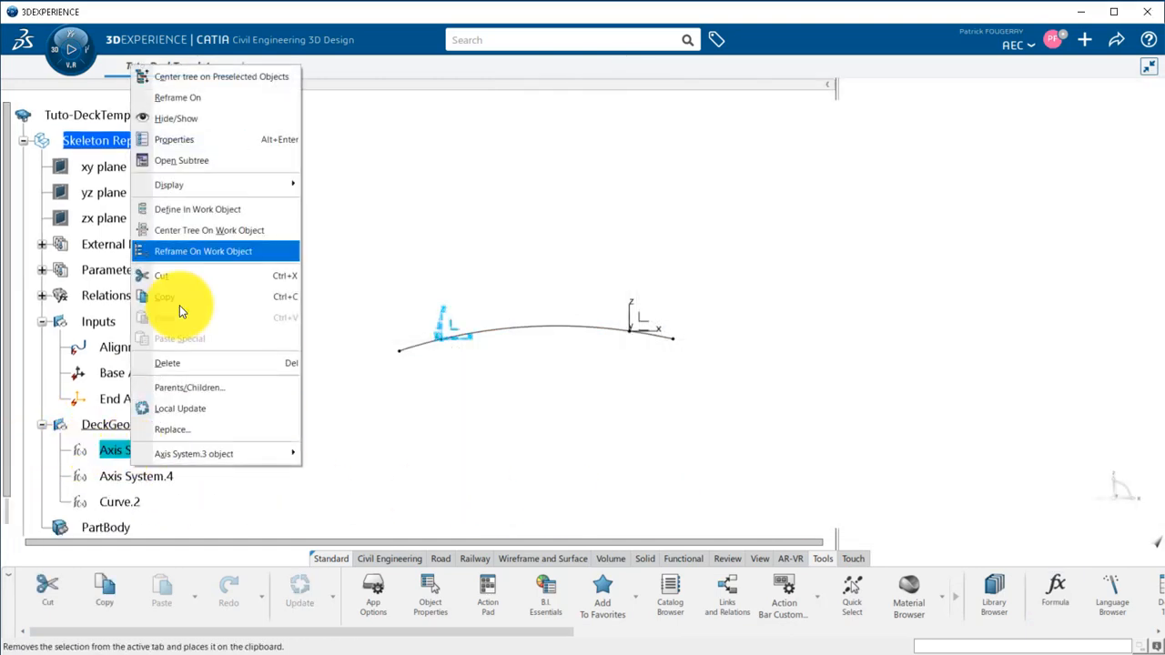
pyautogui.click(182, 139)
pyautogui.write('StartAxis')
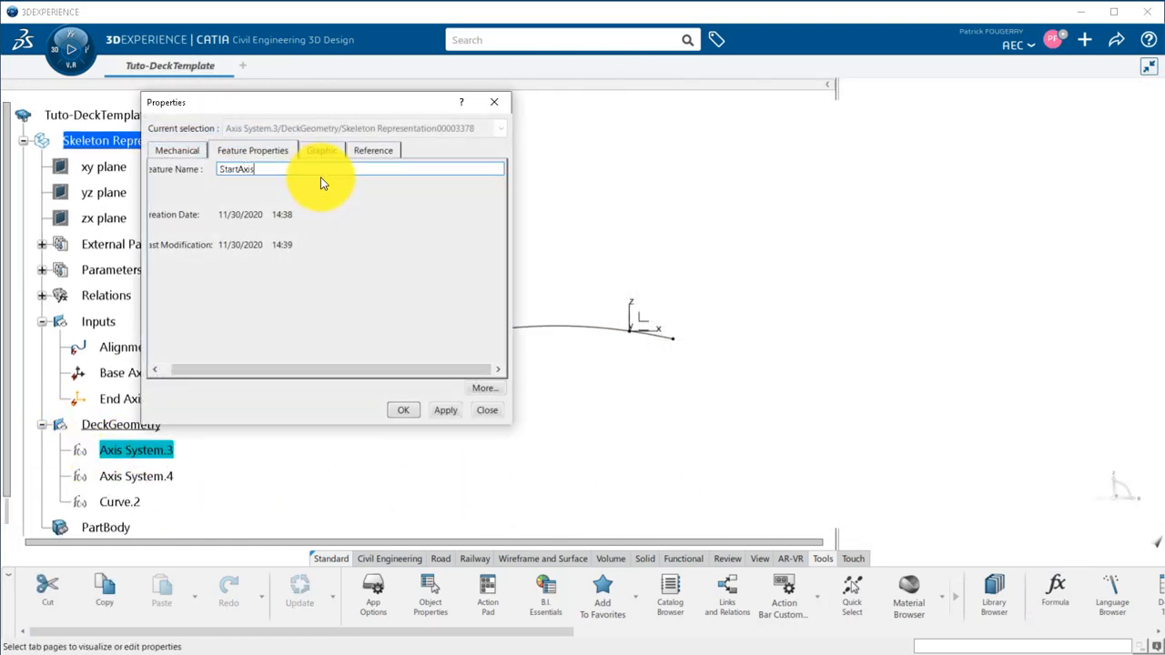
pyautogui.press('Return')
# Rename Axis System.4 in DeckGeometry as EndAxis.
pyautogui.rightClick(137, 475)
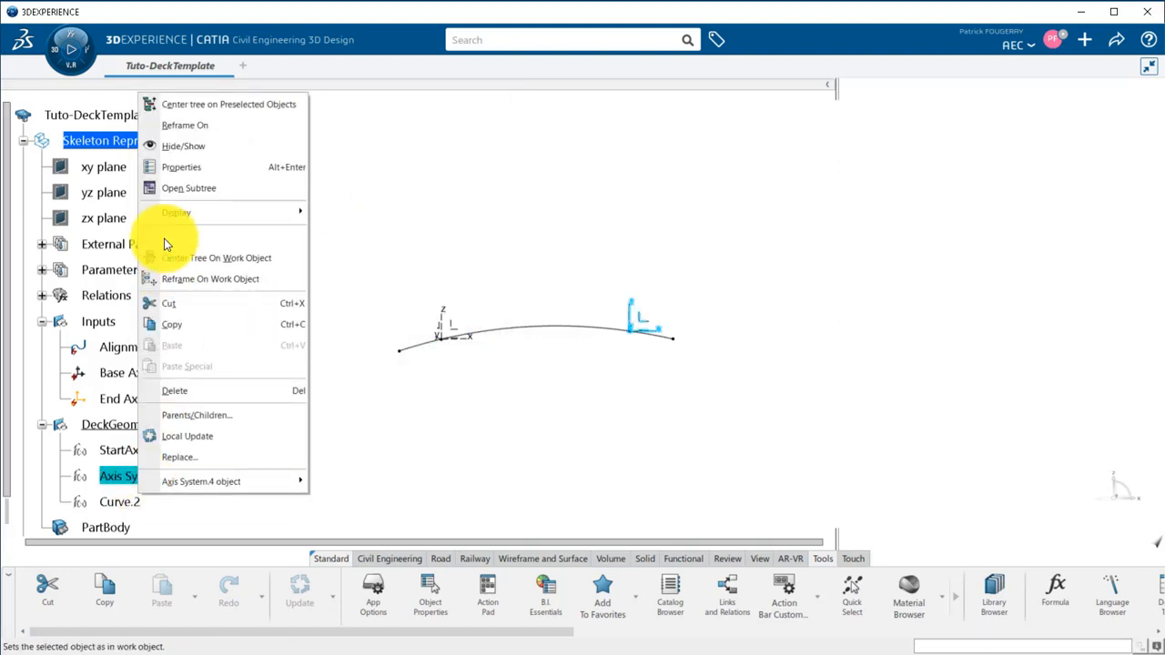
pyautogui.click(179, 173)
pyautogui.write('EndAxis')
pyautogui.press('Return')
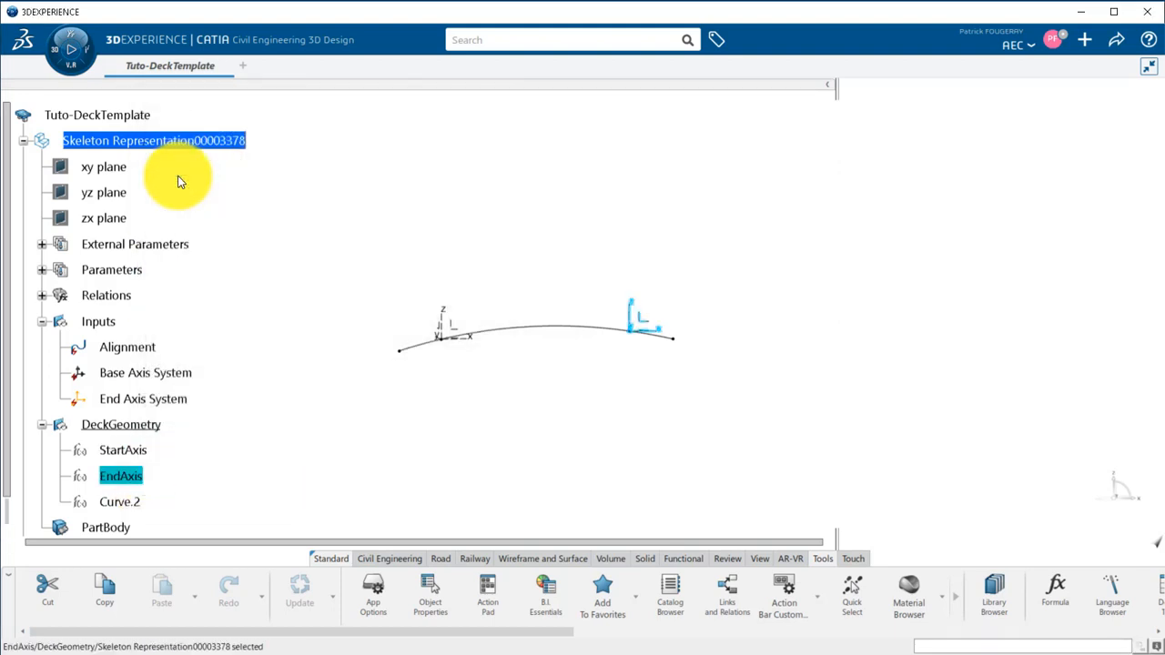
# Rename Curve.2 in DeckGeometry as AlgCurve.
pyautogui.rightClick(120, 502)
pyautogui.click(182, 176)
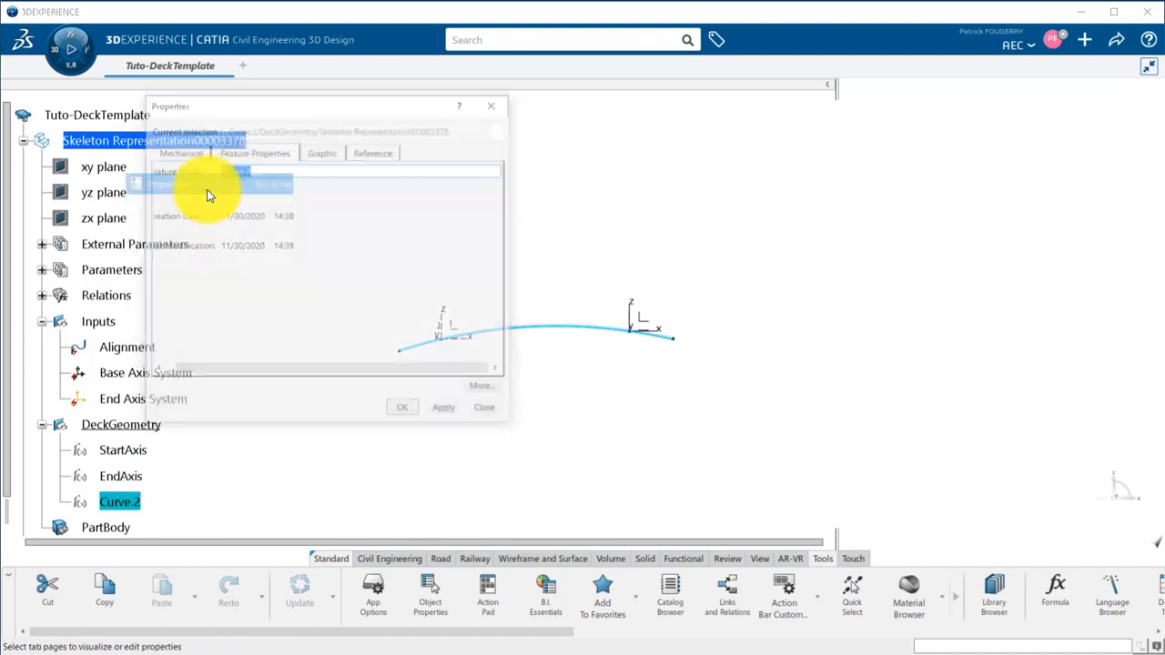
pyautogui.write('AlgCurve')
pyautogui.press('Return')
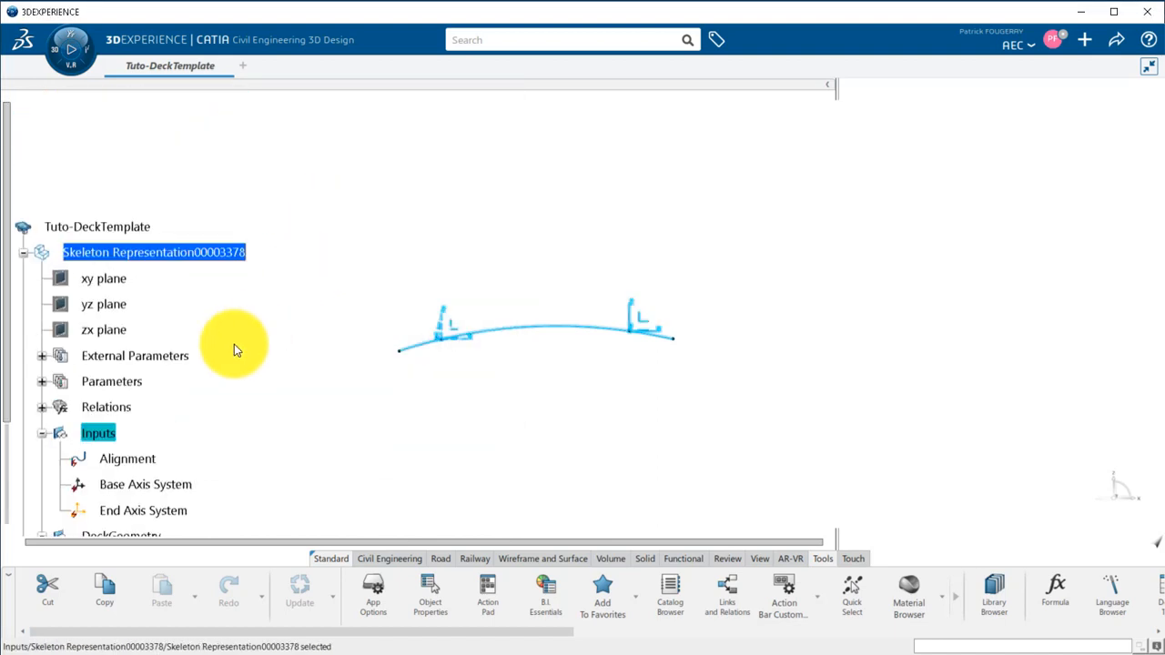
# Hide the Inputs geometrical set.
pyautogui.rightClick(102, 435)
pyautogui.click(161, 103)
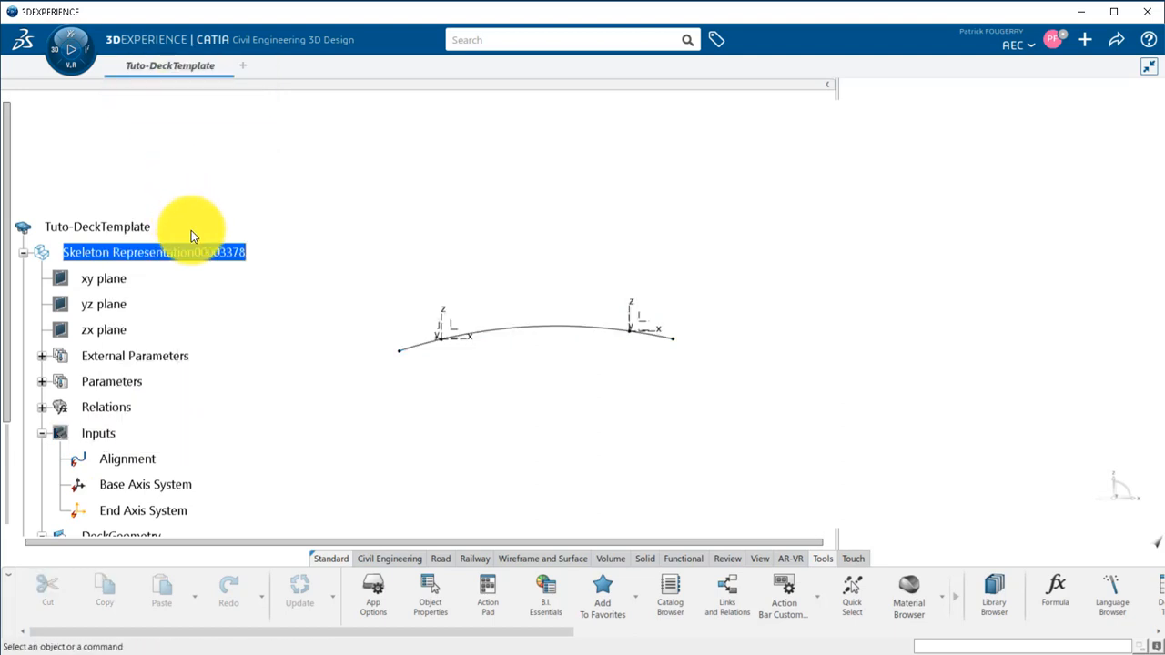
pyautogui.scroll(-3, 191, 230)
pyautogui.scroll(-1, 190, 244)
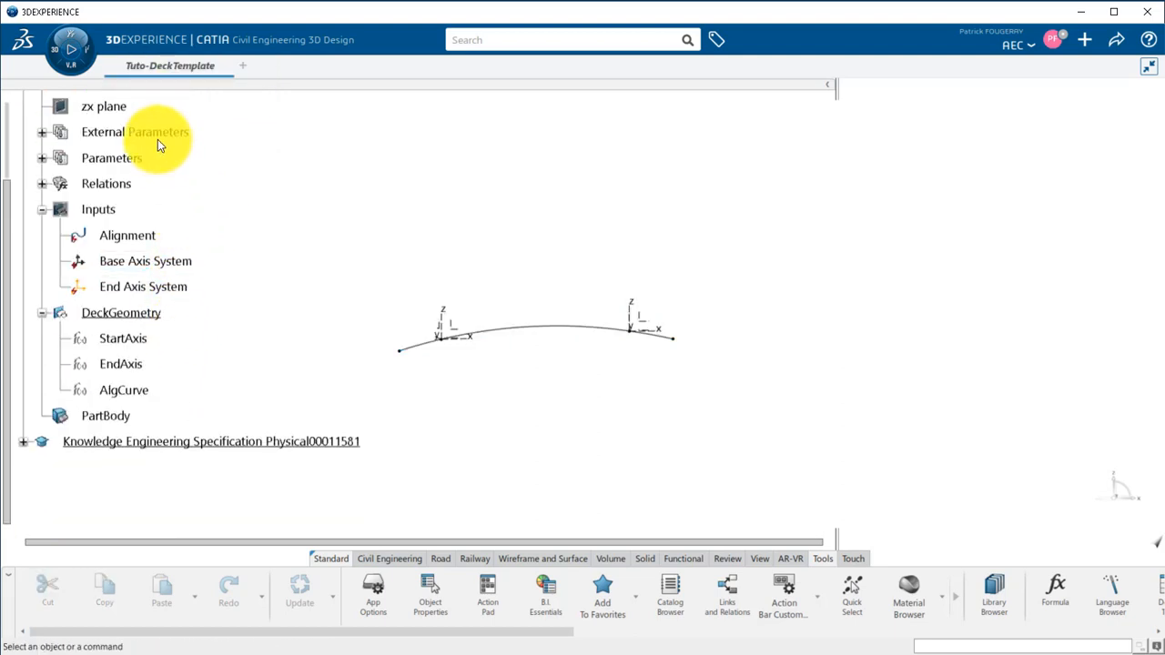
# Switch to Engineering Rules Capture and add a parameter set and a relation set to DeckGeometry.
pyautogui.click(53, 53)
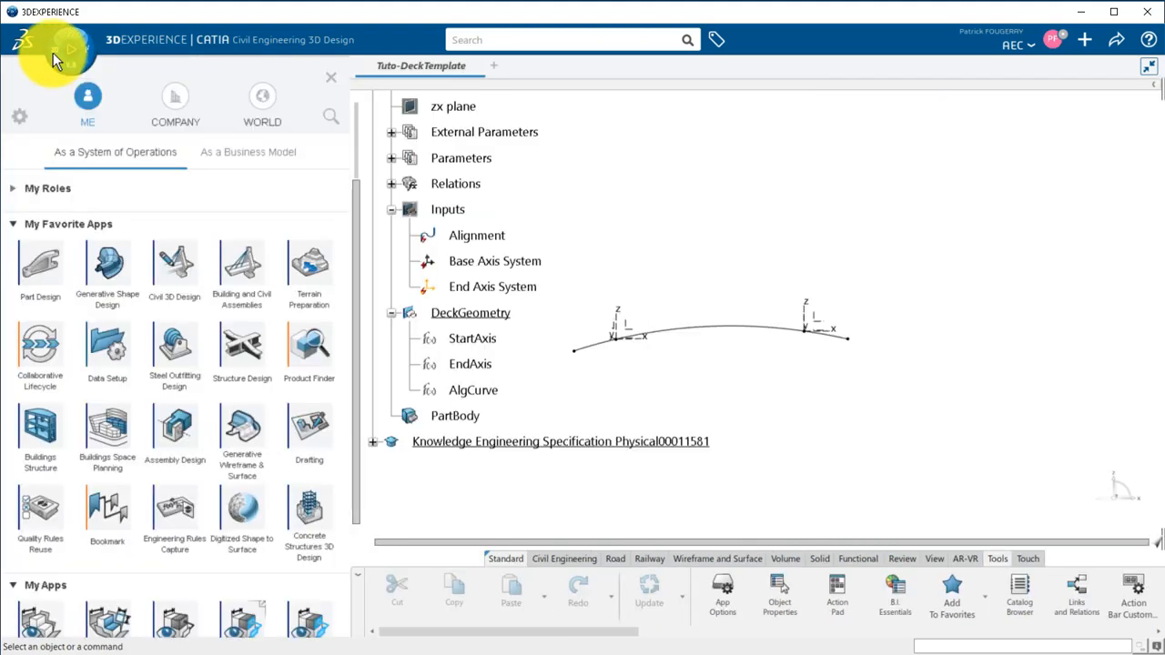
pyautogui.click(183, 510)
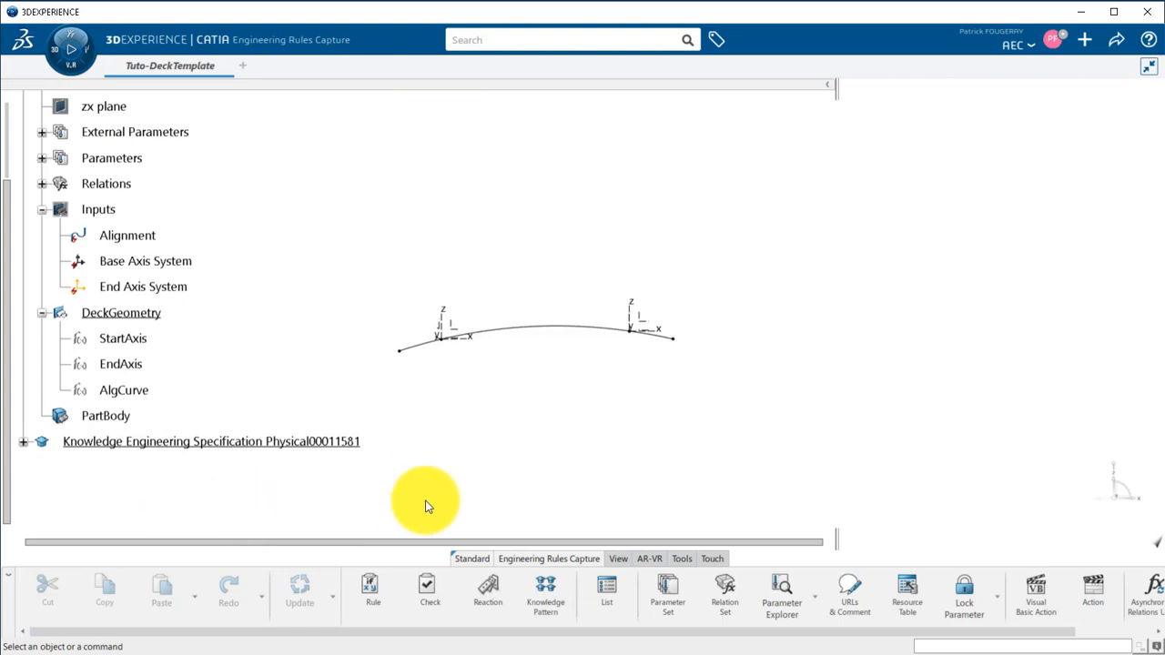
pyautogui.click(151, 315)
pyautogui.click(725, 591)
pyautogui.click(124, 314)
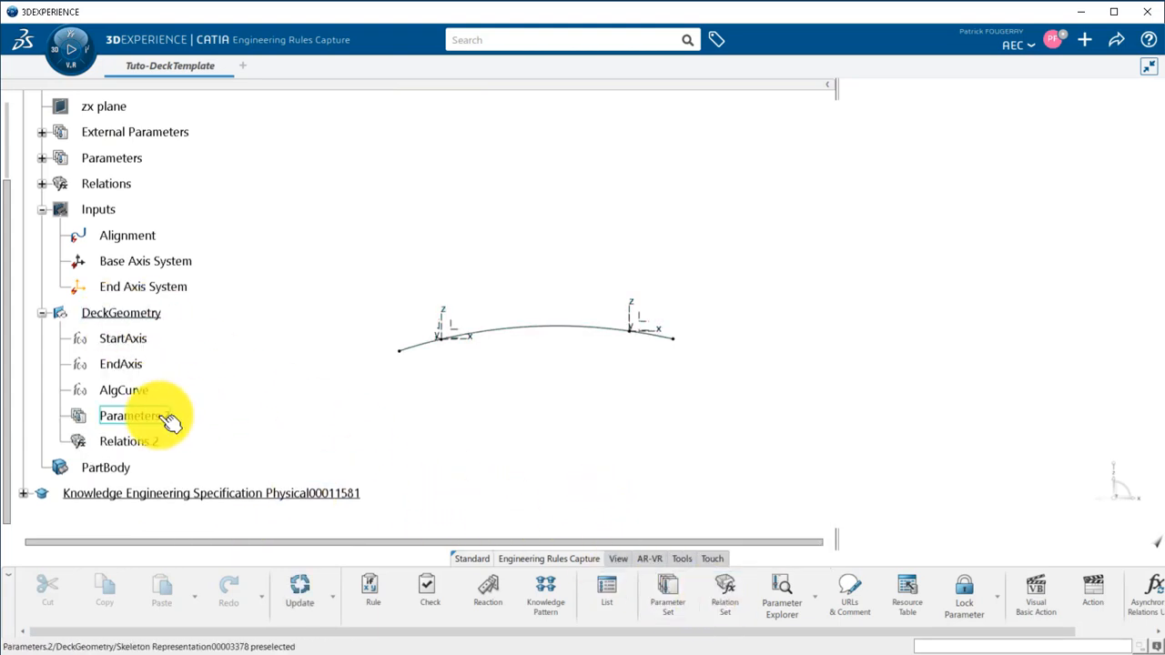
# Rename the new parameter set in DeckGeometry as ParametersSet and the new relation set as RelationsSet.
pyautogui.rightClick(135, 415)
pyautogui.click(244, 104)
pyautogui.write('ParametersSet')
pyautogui.press('Return')
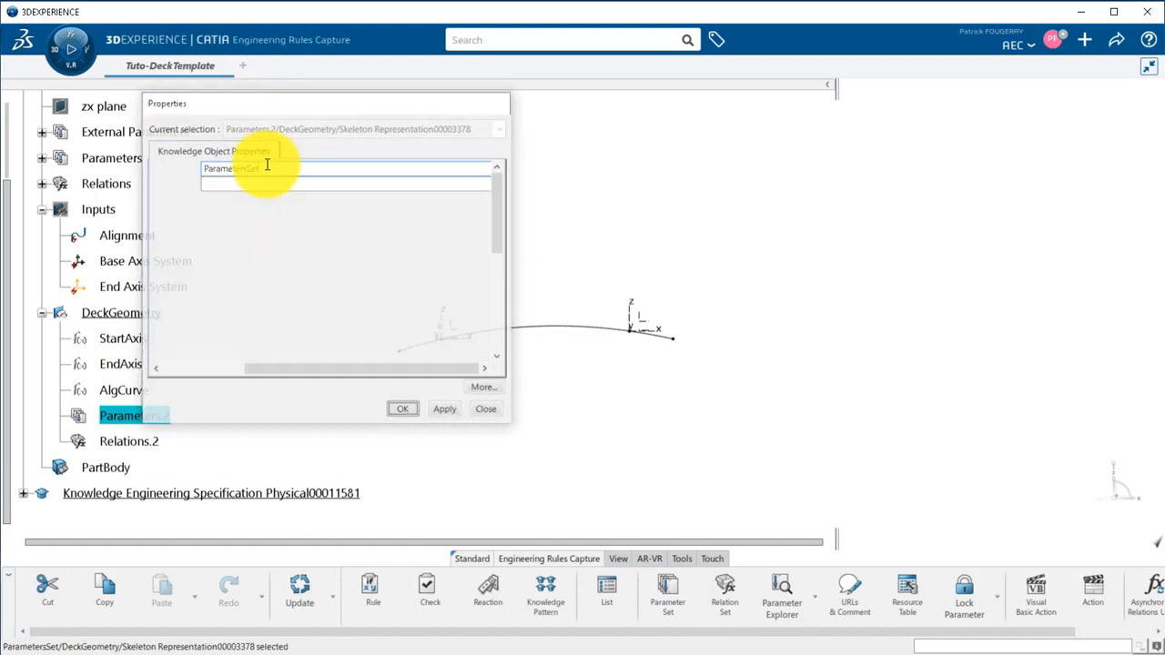
pyautogui.rightClick(150, 442)
pyautogui.click(206, 134)
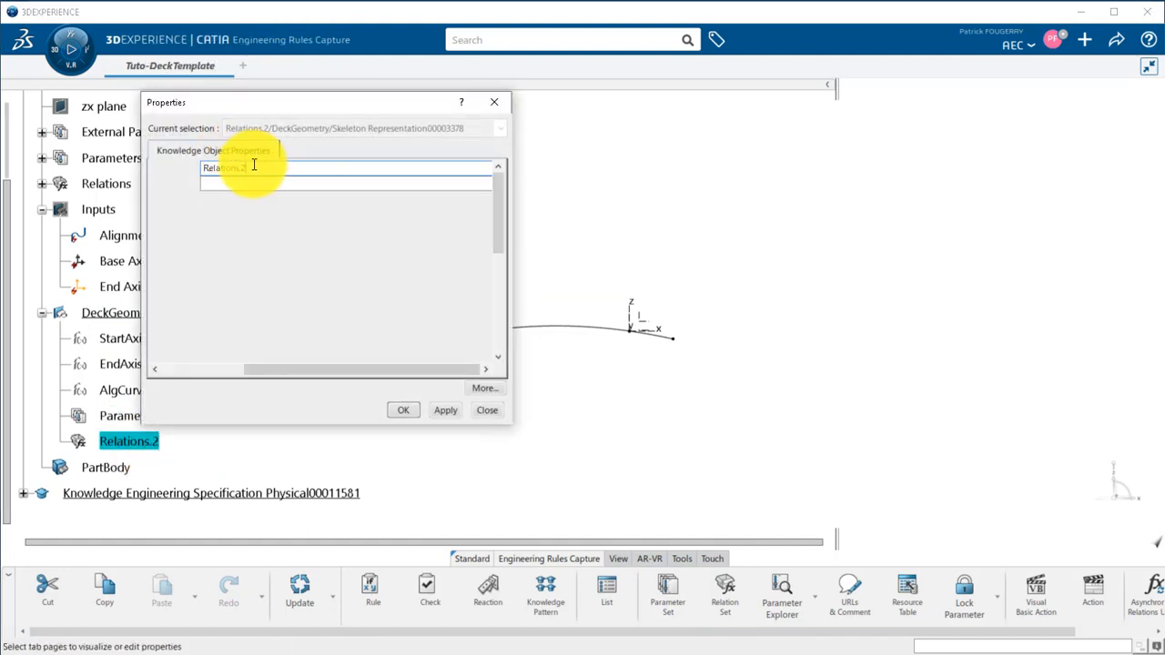
pyautogui.press('Return')
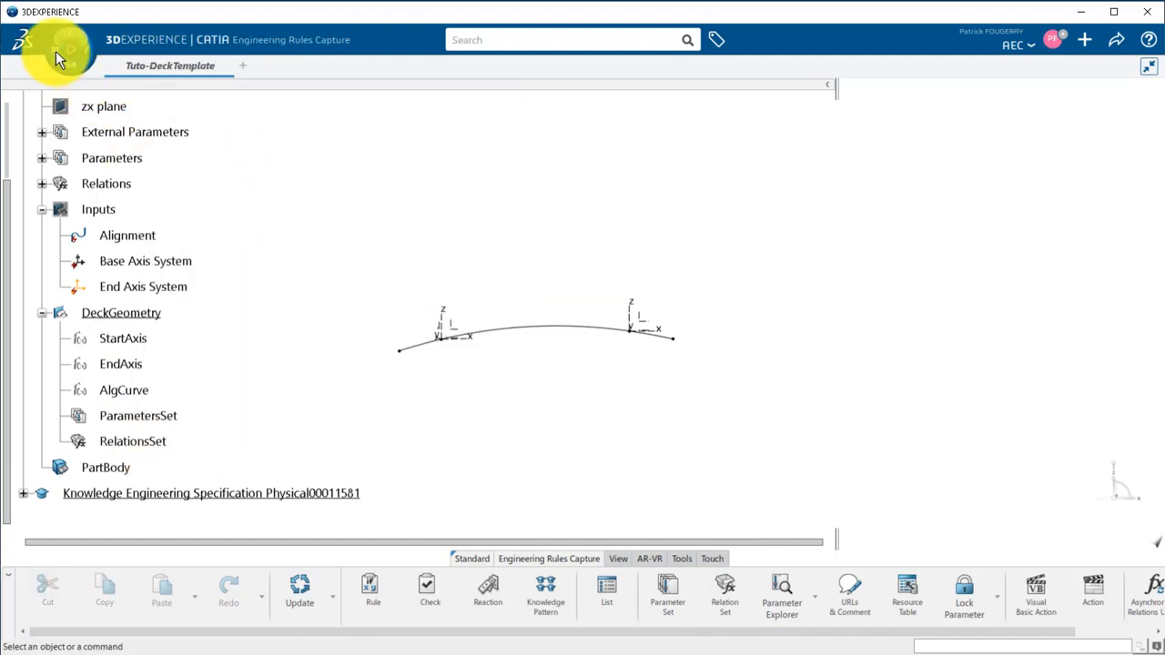
# Switch back to Civil Engineering 3D Design and create a positioned sketch in DeckGeometry on the start axis system's yz plane.
pyautogui.click(55, 51)
pyautogui.click(180, 266)
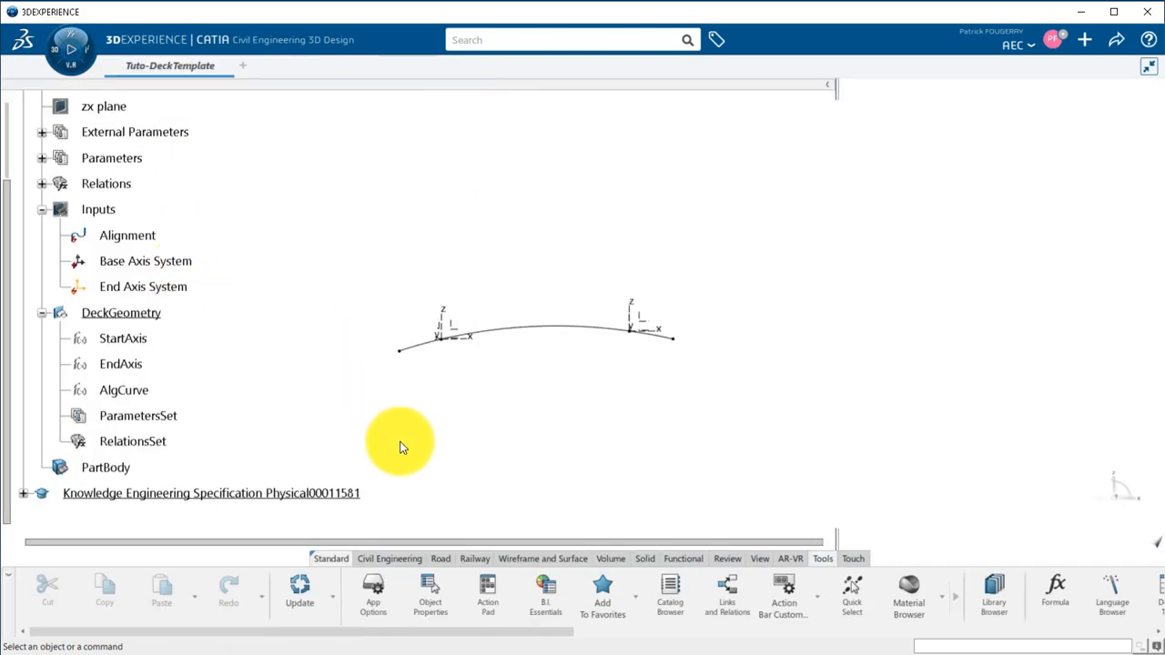
pyautogui.click(526, 558)
pyautogui.click(384, 585)
pyautogui.moveTo(455, 395); pyautogui.dragTo(640, 398, button='middle')
pyautogui.click(423, 332)
pyautogui.press('Return')
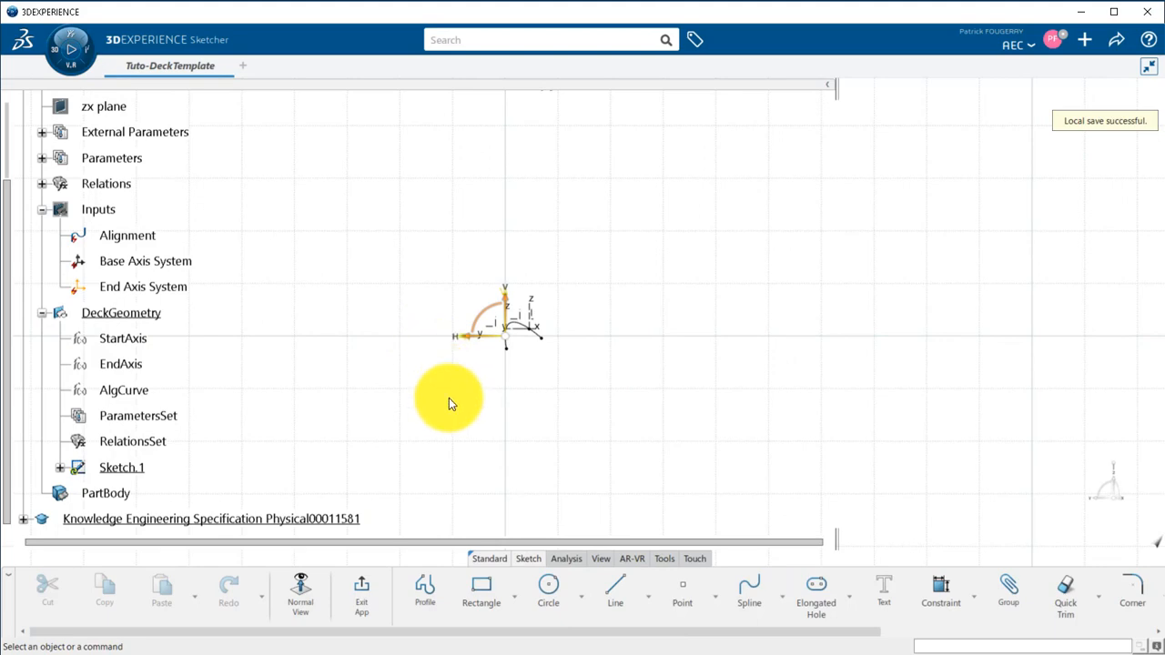
# Sketch a closed six-sided deck cross-section around the sketch origin with the Profile tool.
pyautogui.click(425, 590)
pyautogui.click(411, 323)
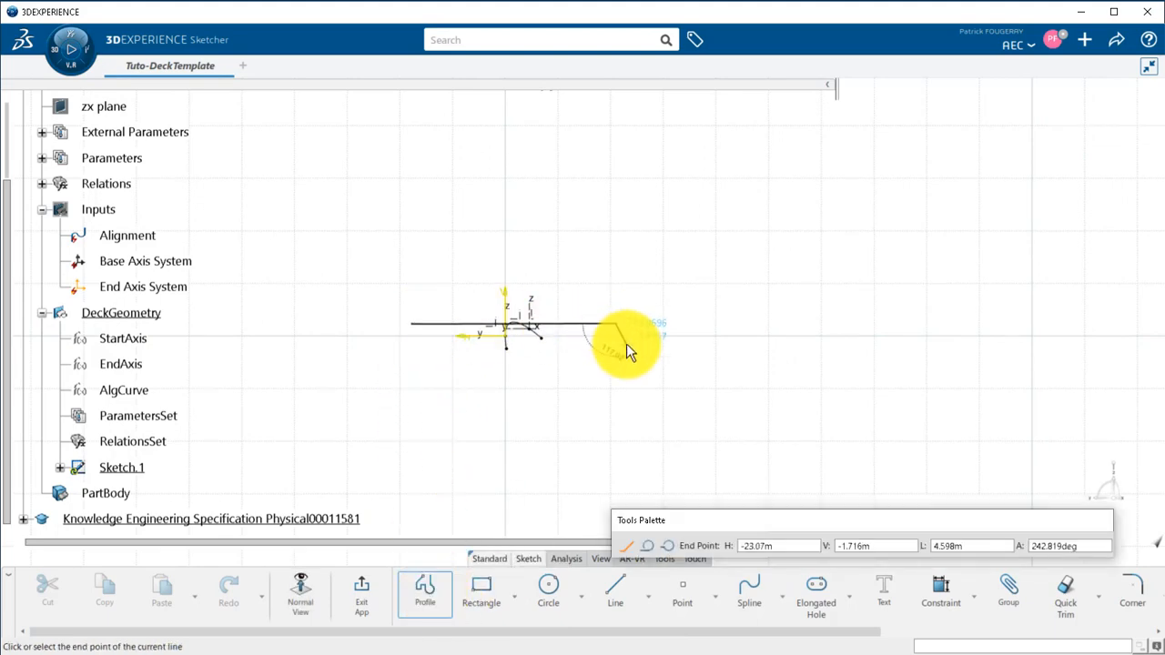
pyautogui.click(415, 373)
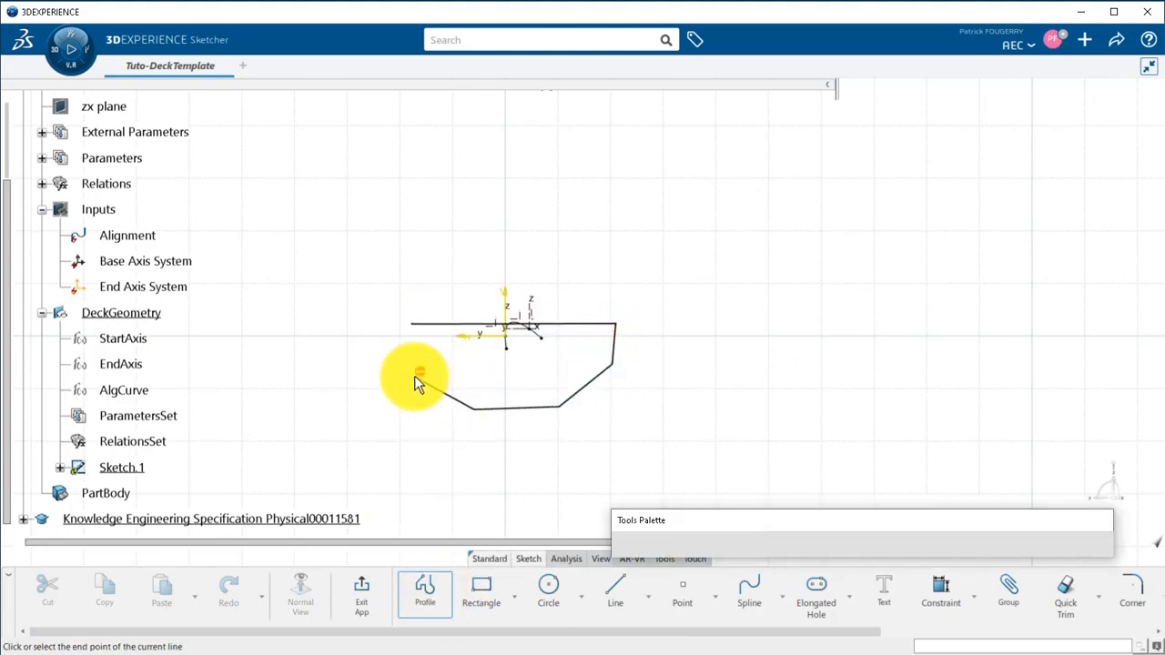
pyautogui.click(412, 324)
# Constrain both side edges of the deck cross-section to be vertical.
pyautogui.click(414, 362)
pyautogui.click(674, 321)
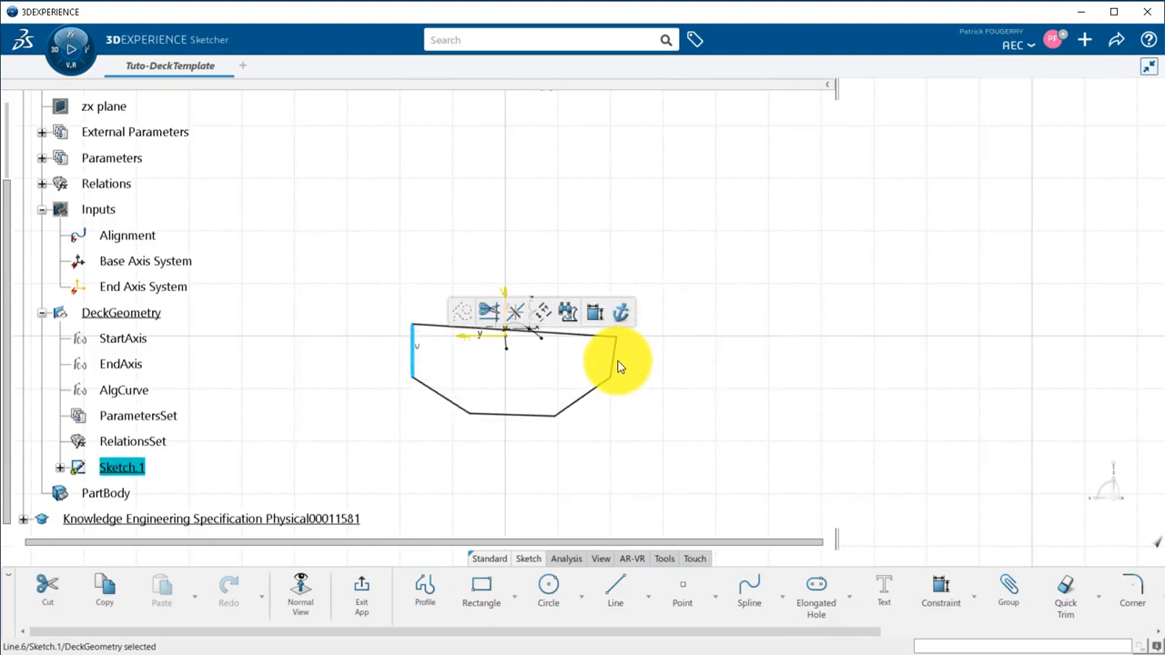
pyautogui.click(614, 355)
pyautogui.click(852, 325)
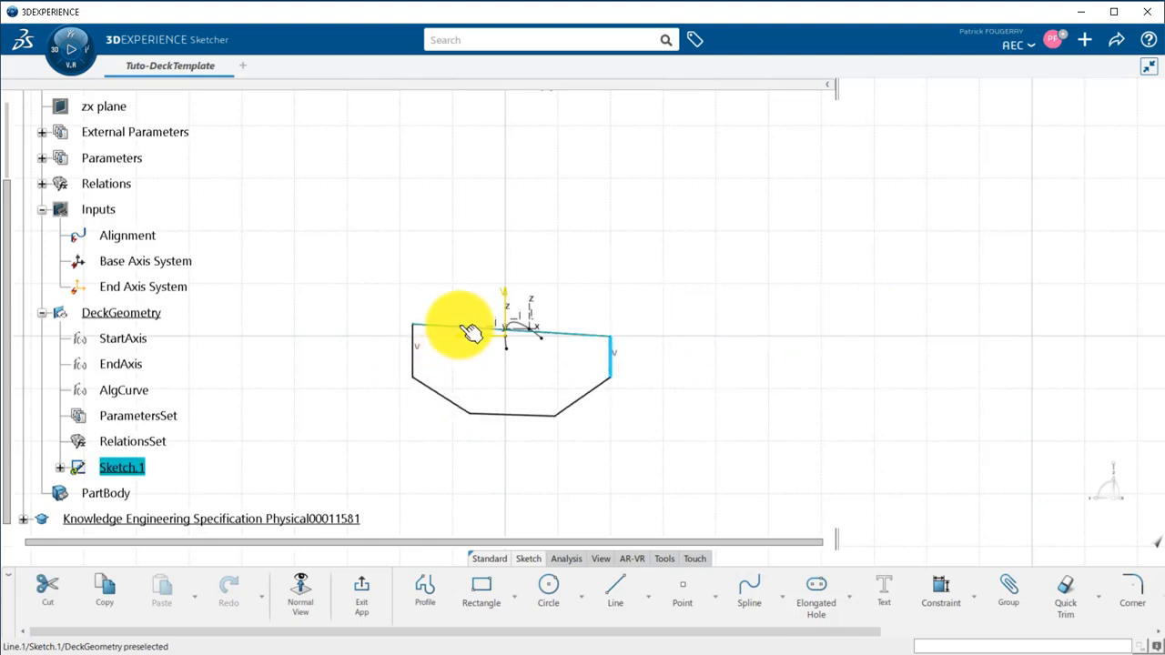
# Make the cross-section's top edge coincident with the sketch's horizontal axis.
pyautogui.click(468, 327)
pyautogui.keyDown('ctrl'); pyautogui.click(472, 336); pyautogui.keyUp('ctrl')
pyautogui.click(598, 297)
pyautogui.rightClick(736, 346)
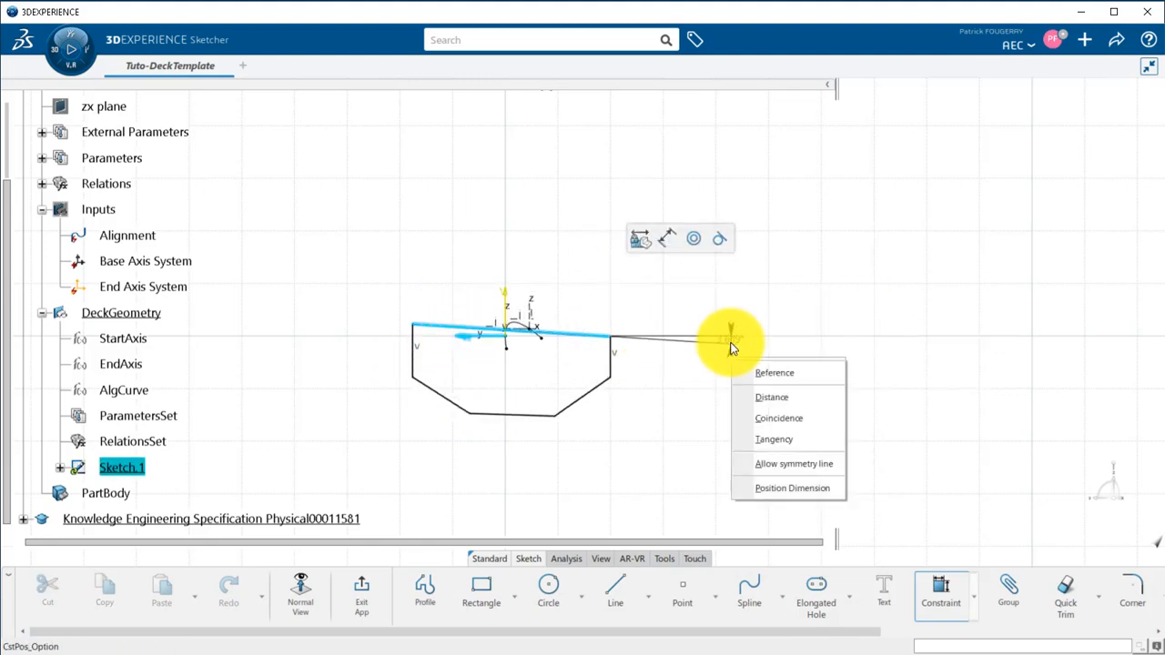
pyautogui.click(779, 417)
# Make the two endpoints of the top edge symmetric about the sketch's vertical axis.
pyautogui.click(414, 337)
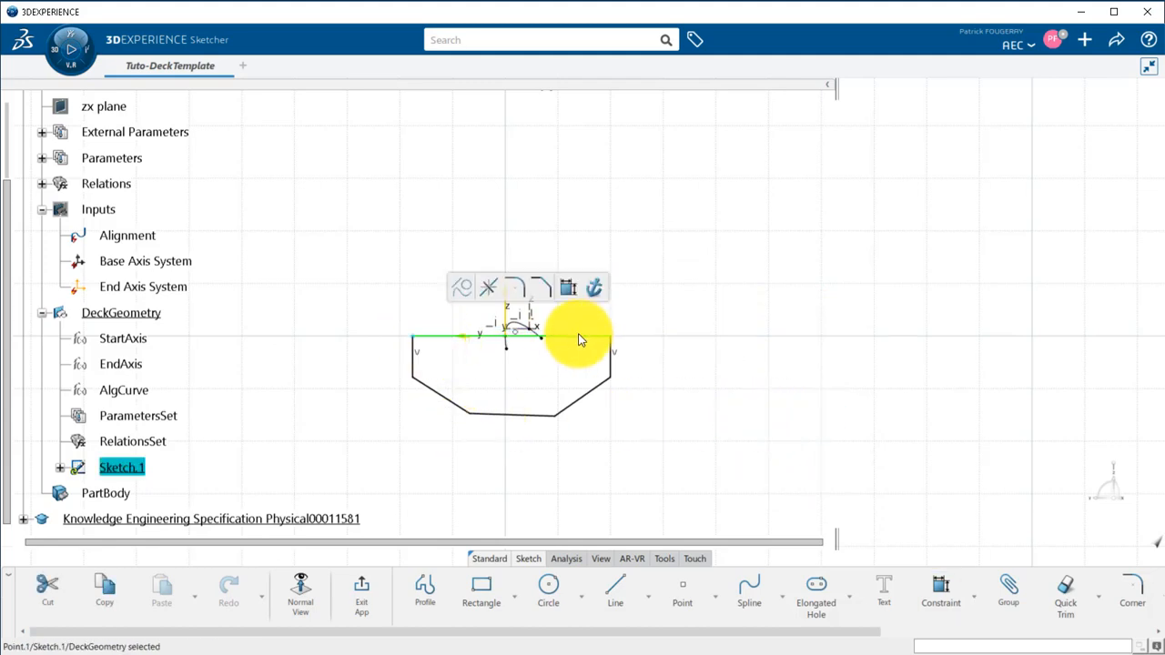
pyautogui.keyDown('ctrl'); pyautogui.click(611, 339); pyautogui.keyUp('ctrl')
pyautogui.keyDown('ctrl'); pyautogui.click(507, 296); pyautogui.keyUp('ctrl')
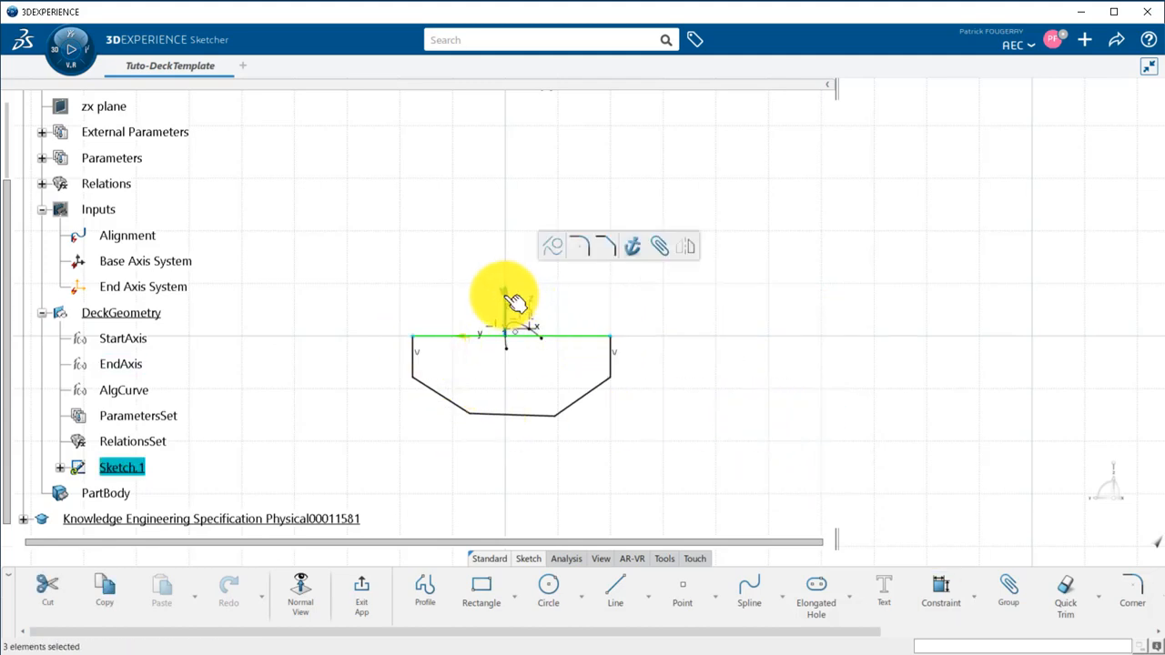
pyautogui.click(676, 248)
# Dimension the distance between the sketch's horizontal axis and the cross-section's bottom edge.
pyautogui.click(496, 414)
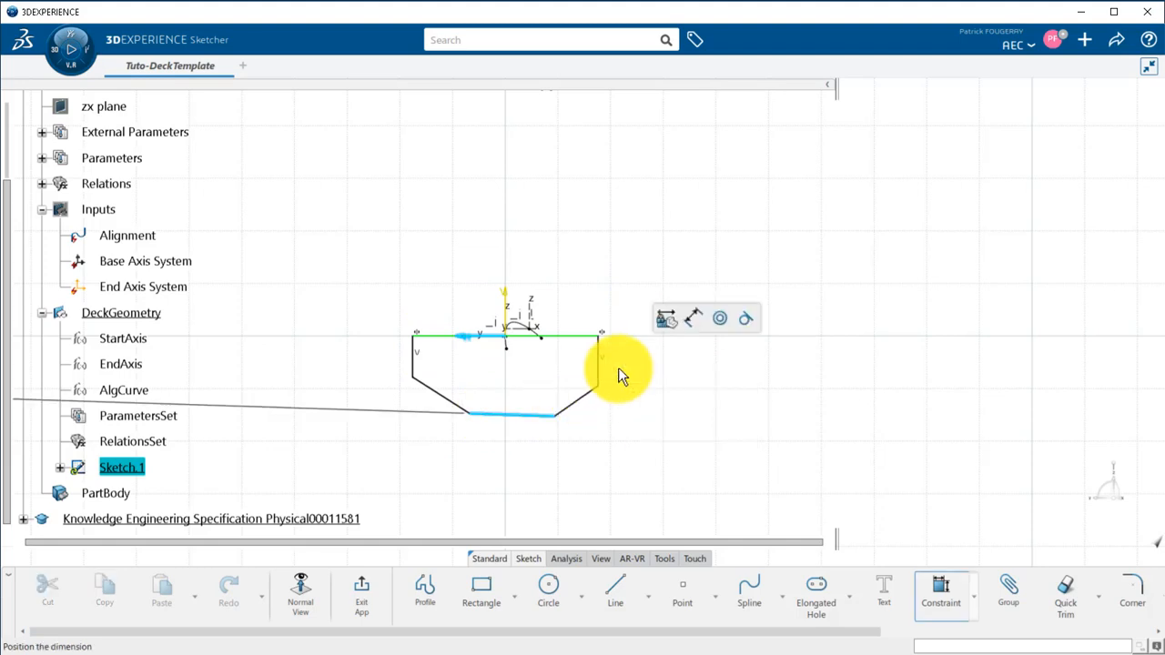
pyautogui.rightClick(697, 368)
pyautogui.click(743, 424)
pyautogui.click(722, 386)
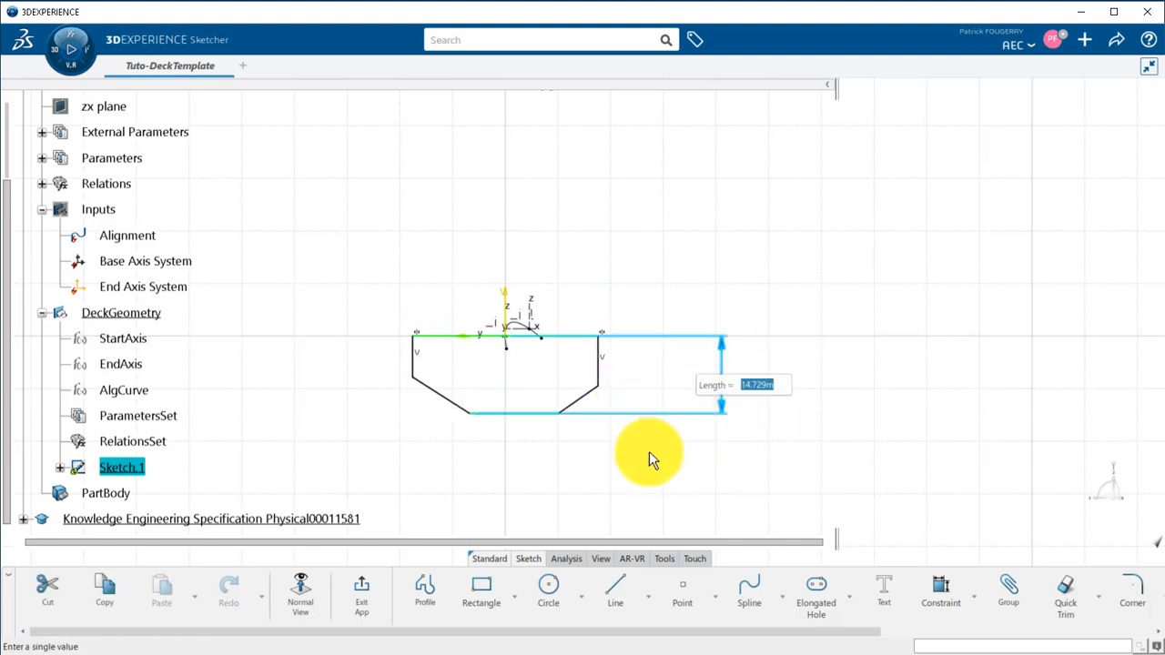
pyautogui.press('Return')
pyautogui.click(648, 452)
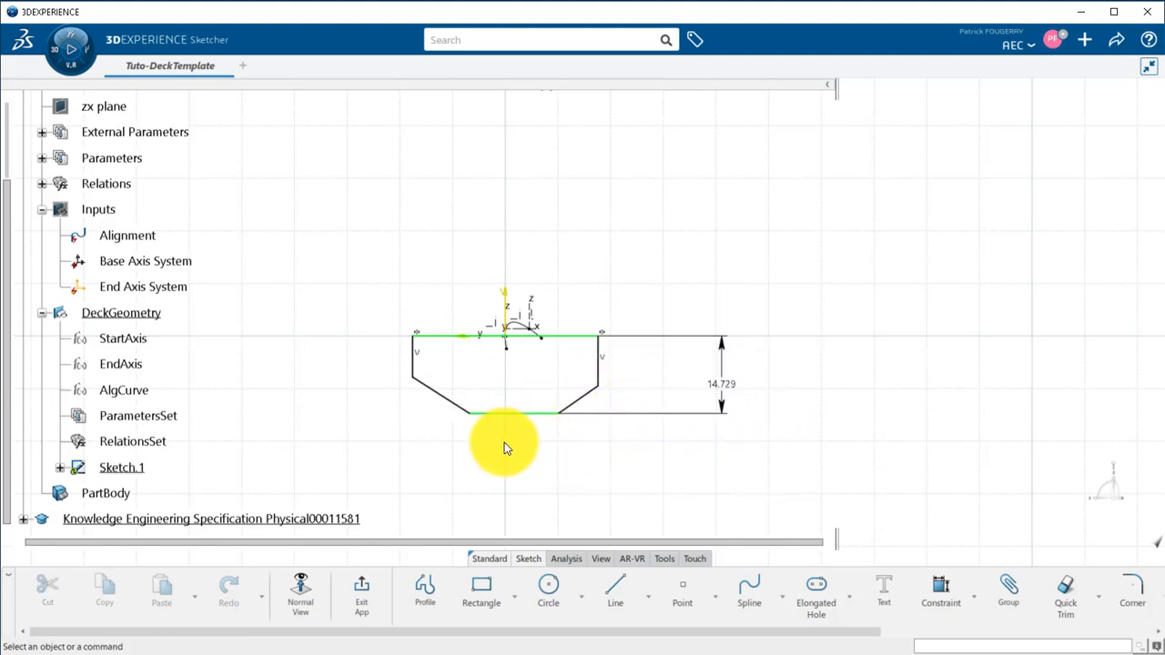
# Dimension the top edge's length and make the bottom edge's endpoints symmetric about the sketch's vertical axis.
pyautogui.click(586, 335)
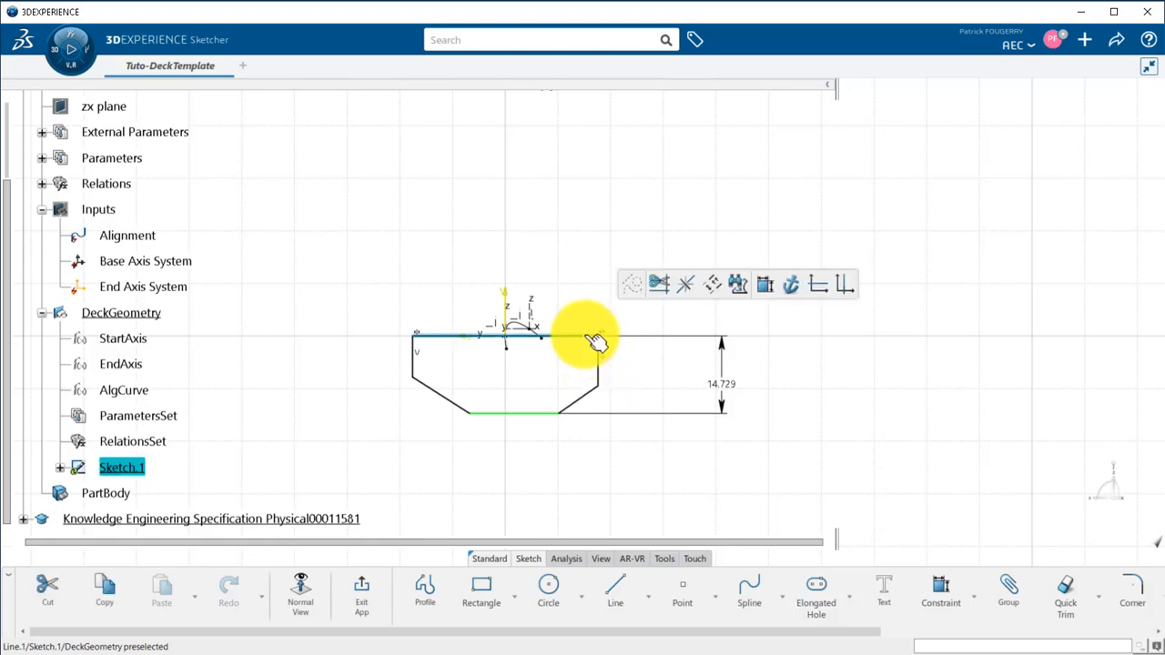
pyautogui.click(752, 287)
pyautogui.click(525, 263)
pyautogui.press('Return')
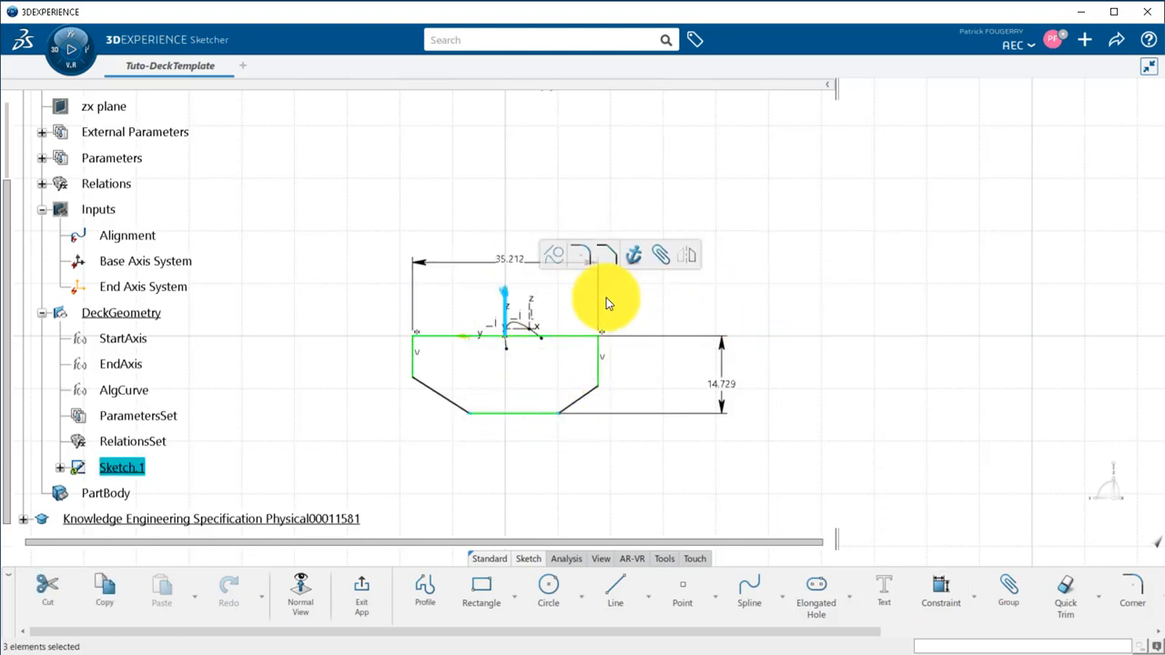
pyautogui.click(678, 266)
# Dimension the lengths of both vertical side edges of the cross-section.
pyautogui.click(597, 369)
pyautogui.click(769, 324)
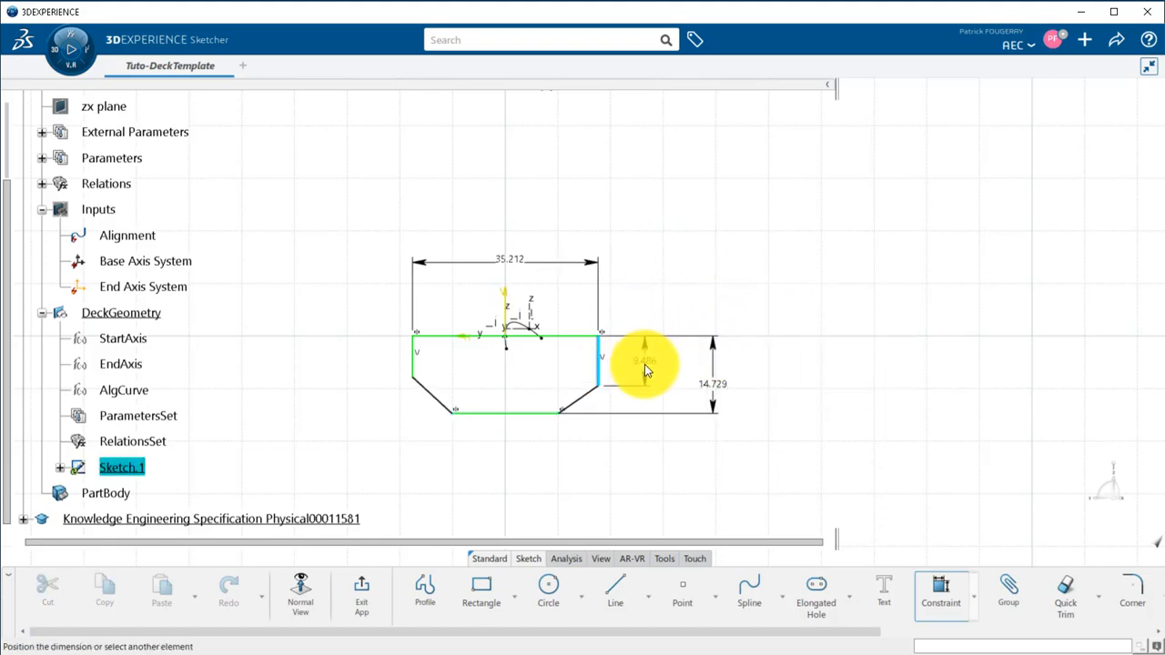
pyautogui.click(644, 364)
pyautogui.press('Return')
pyautogui.click(413, 366)
pyautogui.click(592, 318)
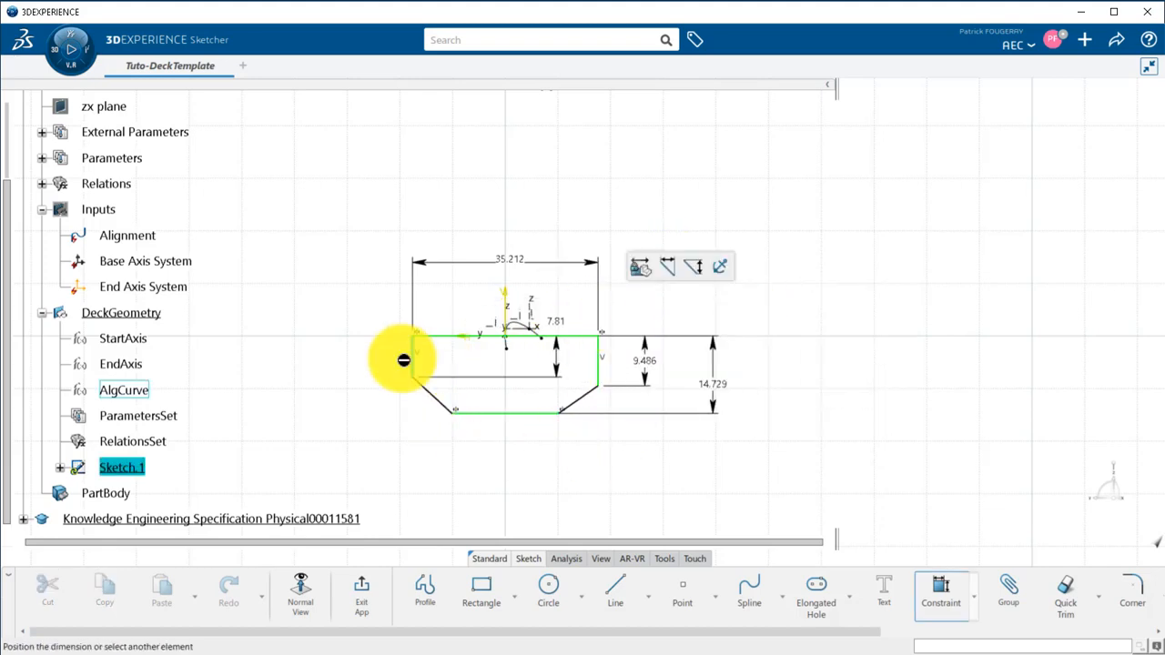
pyautogui.click(374, 366)
pyautogui.press('Return')
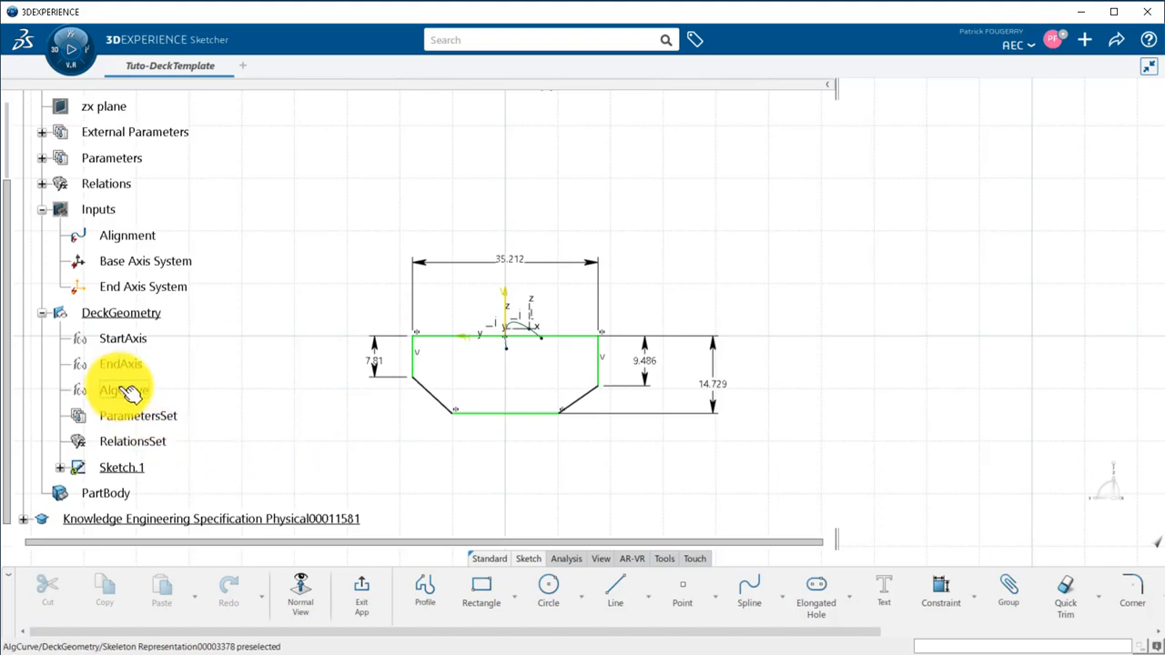
# Add two length parameters with values 10 m and 5 m to ParametersSet.
pyautogui.click(136, 420)
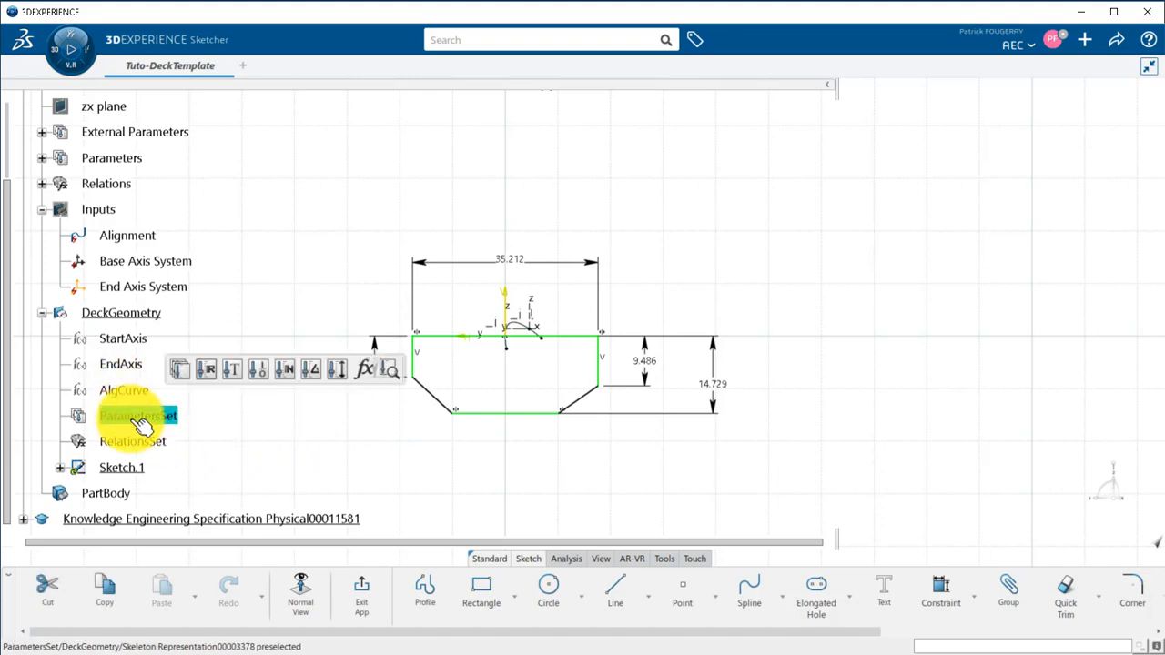
pyautogui.click(337, 373)
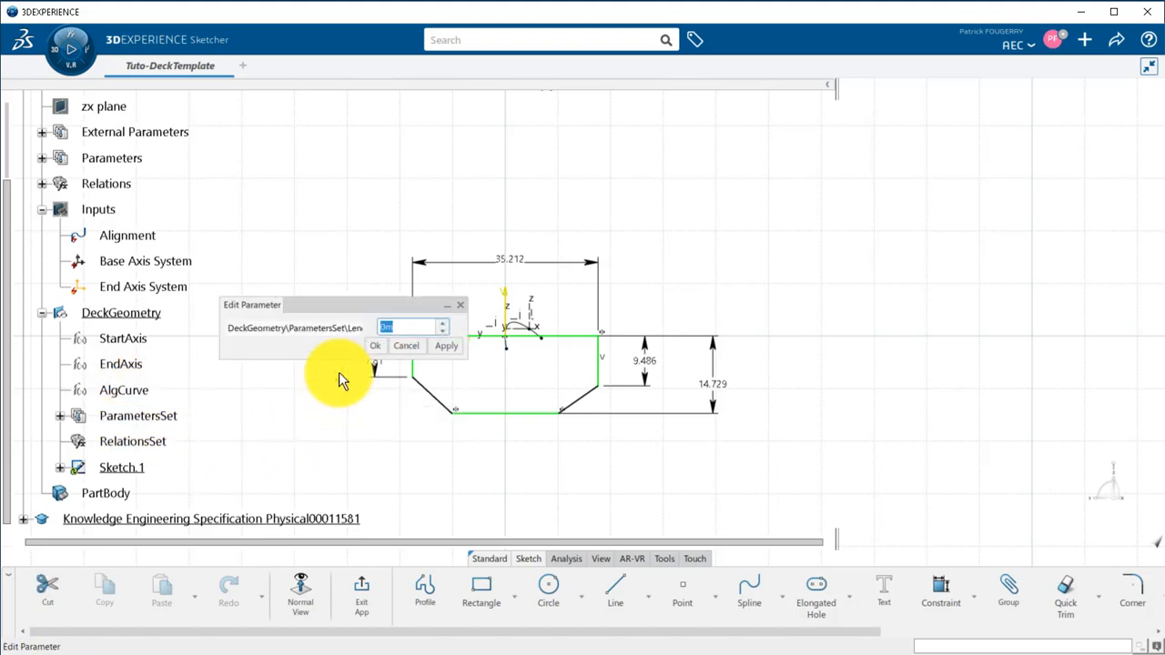
pyautogui.press('Return')
pyautogui.click(150, 416)
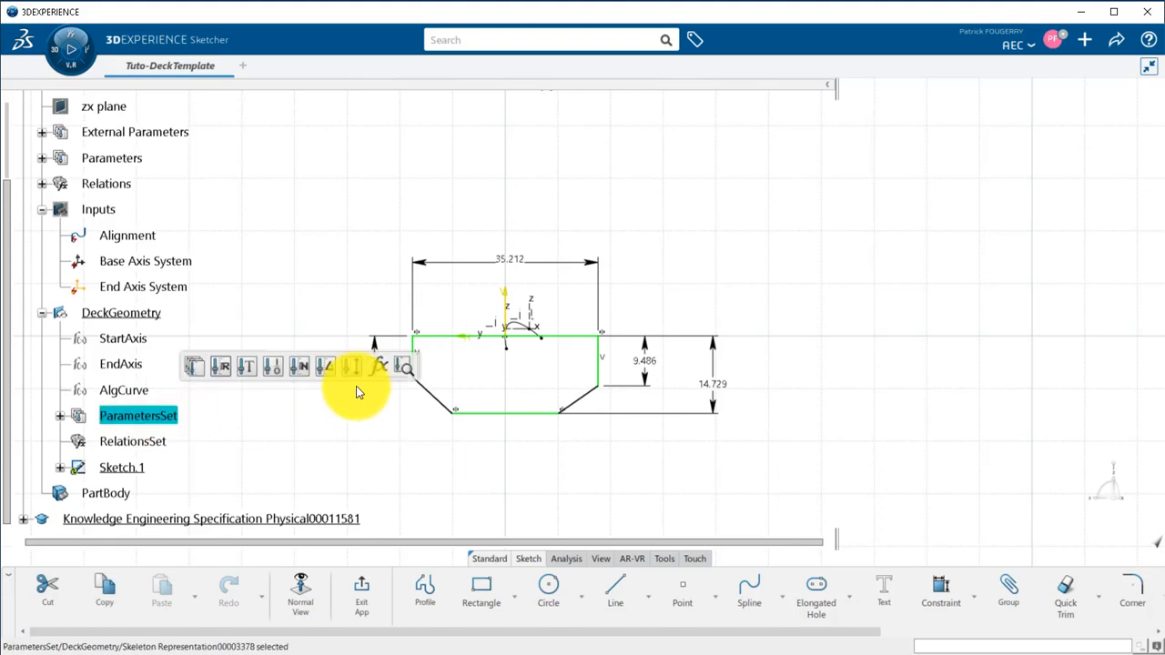
pyautogui.click(355, 367)
pyautogui.click(375, 346)
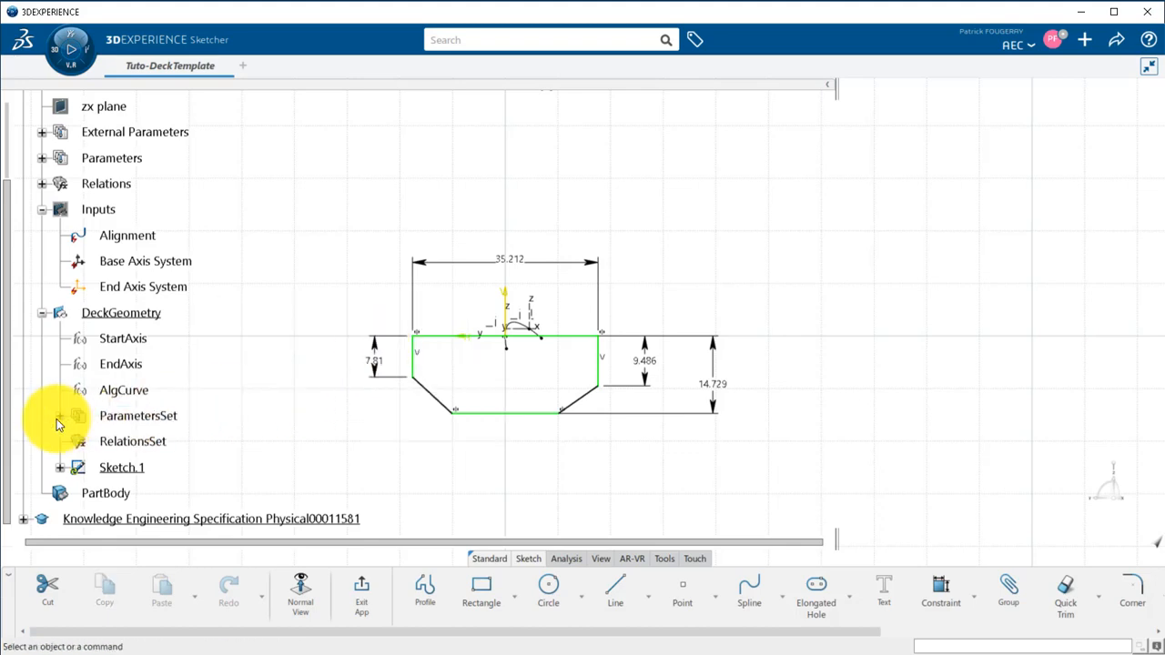
# Add two more length parameters with values 1 m and 2 m to ParametersSet.
pyautogui.click(58, 416)
pyautogui.click(145, 416)
pyautogui.click(375, 368)
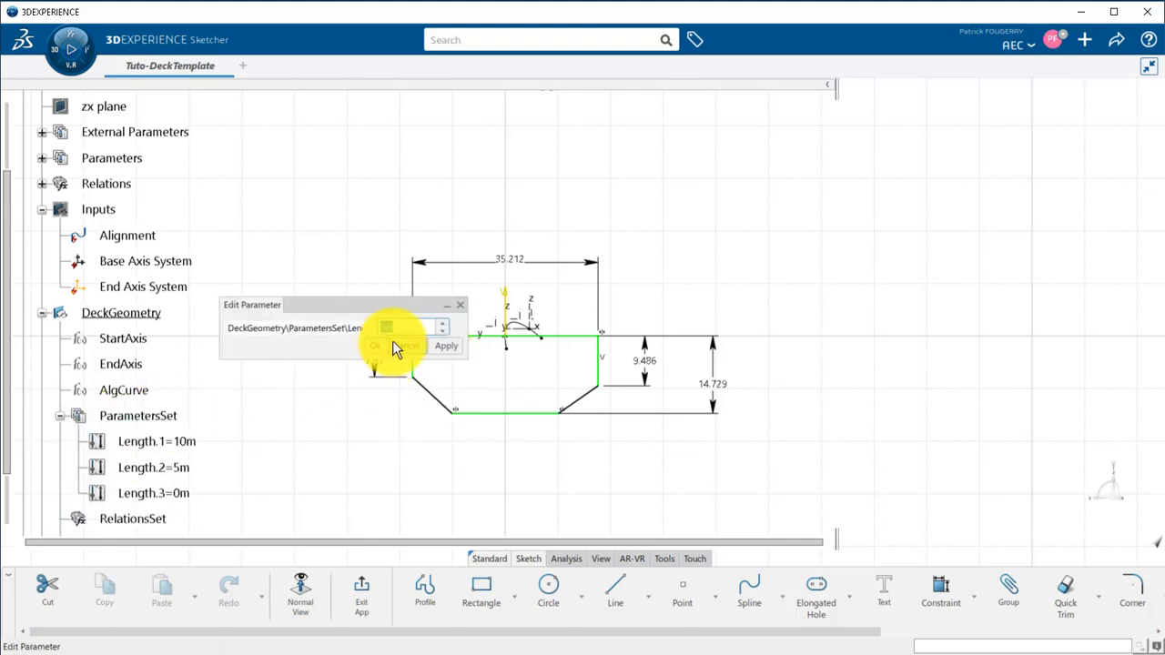
pyautogui.click(169, 414)
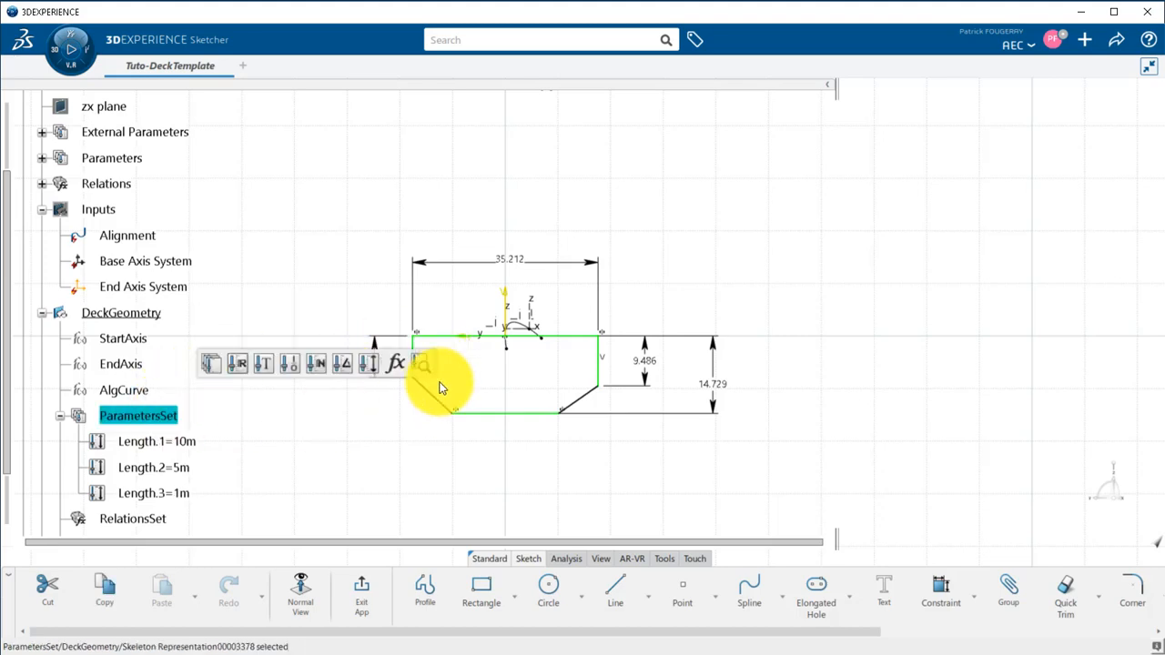
pyautogui.click(374, 366)
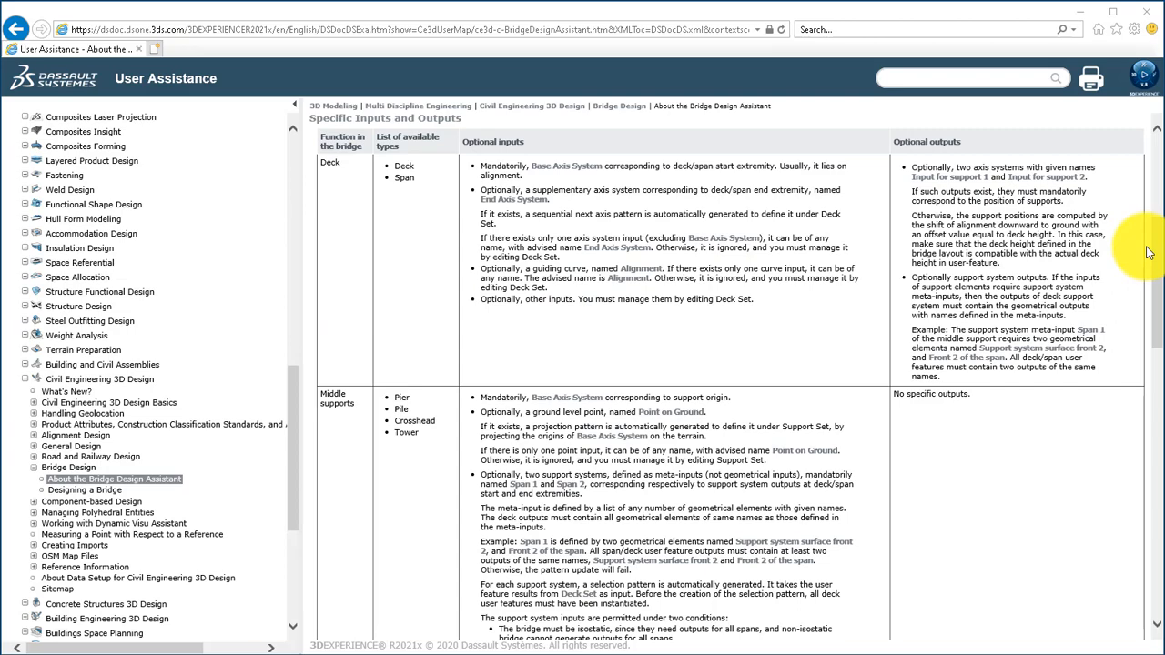
# Switch to the User Assistance documentation and review the bridge parameters and their mapping to object type parameters.
pyautogui.moveTo(1154, 241); pyautogui.dragTo(1150, 411)
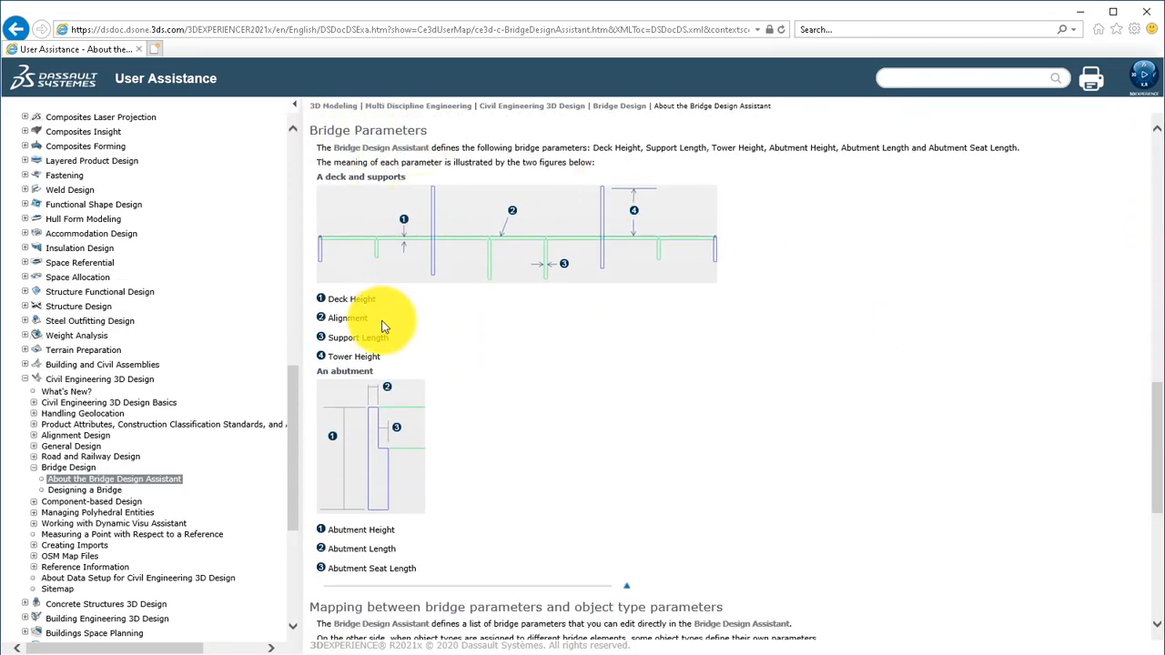
pyautogui.moveTo(1149, 424); pyautogui.dragTo(1154, 587)
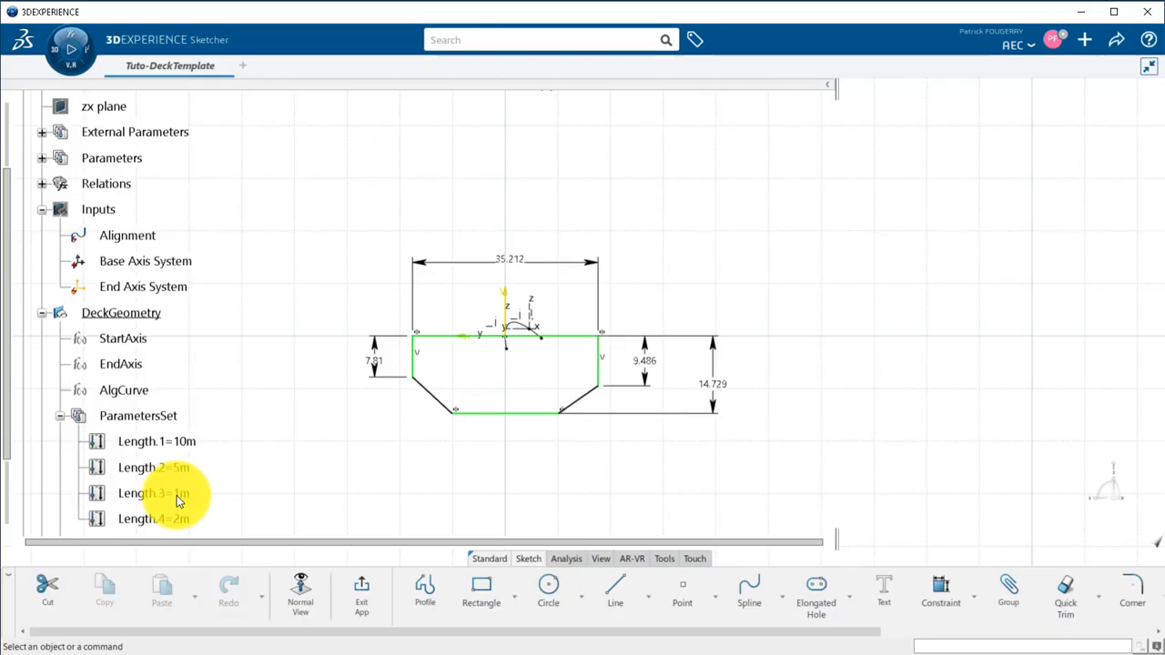
# Rename the parameter Length.1 as Width, in both its local name and its name.
pyautogui.rightClick(177, 444)
pyautogui.click(246, 240)
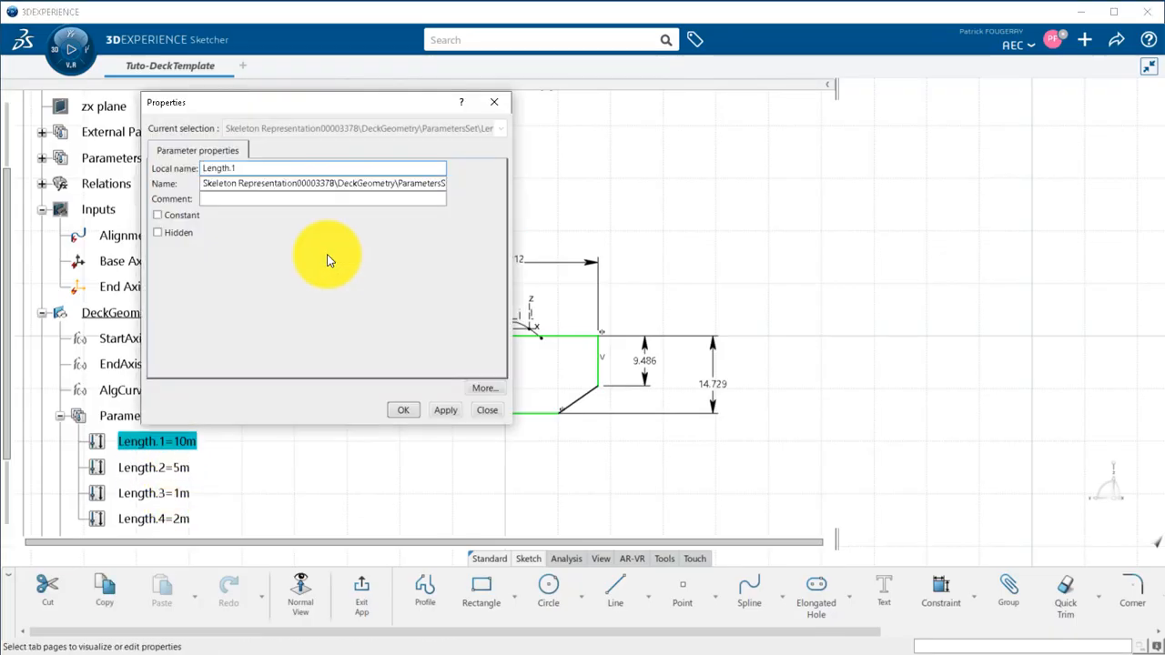
pyautogui.moveTo(205, 185); pyautogui.dragTo(491, 203)
pyautogui.write('Width')
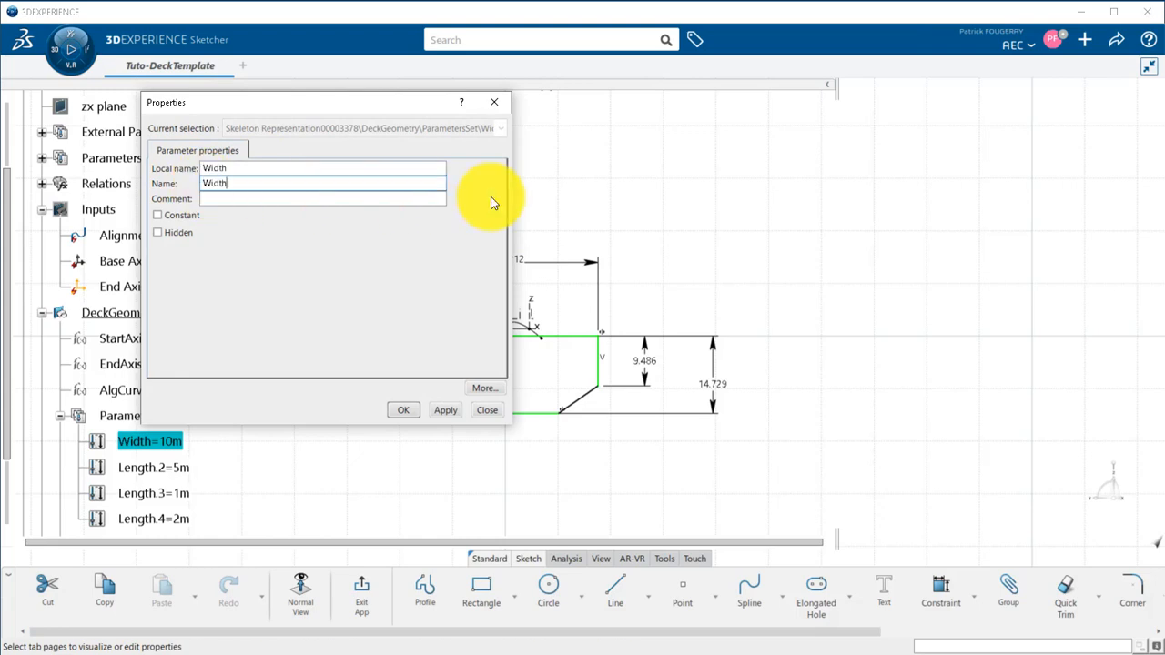
pyautogui.click(414, 416)
# Rename the parameter Length.2 as BottomWidth, in both its local name and its name.
pyautogui.rightClick(168, 468)
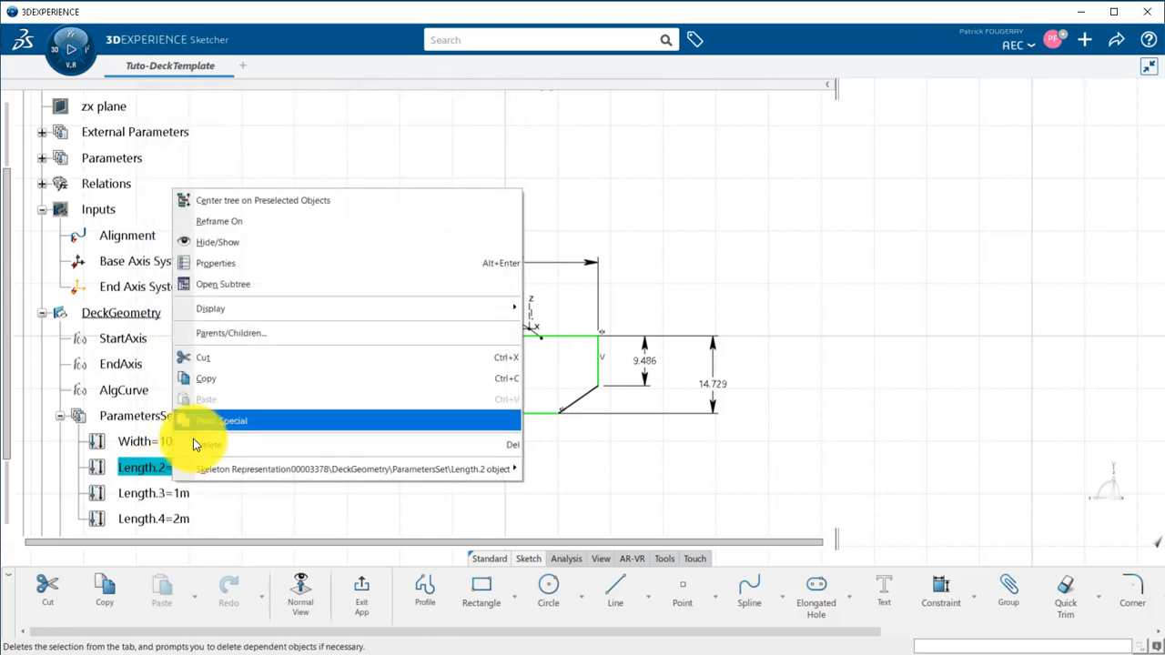
pyautogui.click(266, 262)
pyautogui.moveTo(286, 167); pyautogui.dragTo(190, 169)
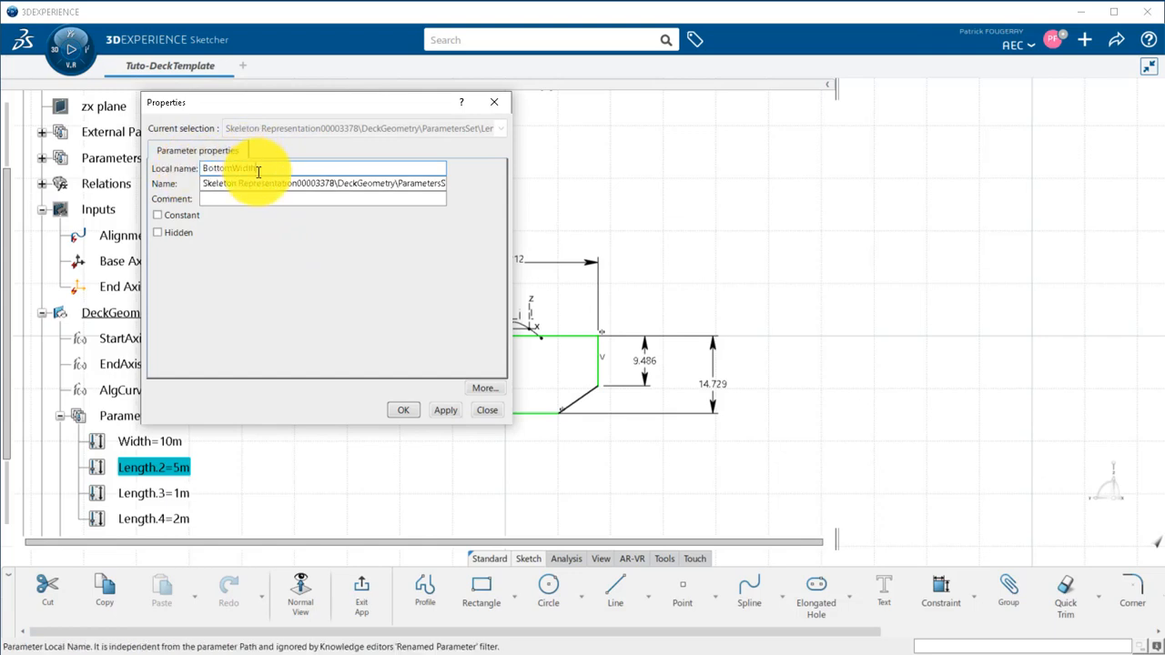
pyautogui.moveTo(259, 170); pyautogui.dragTo(444, 184)
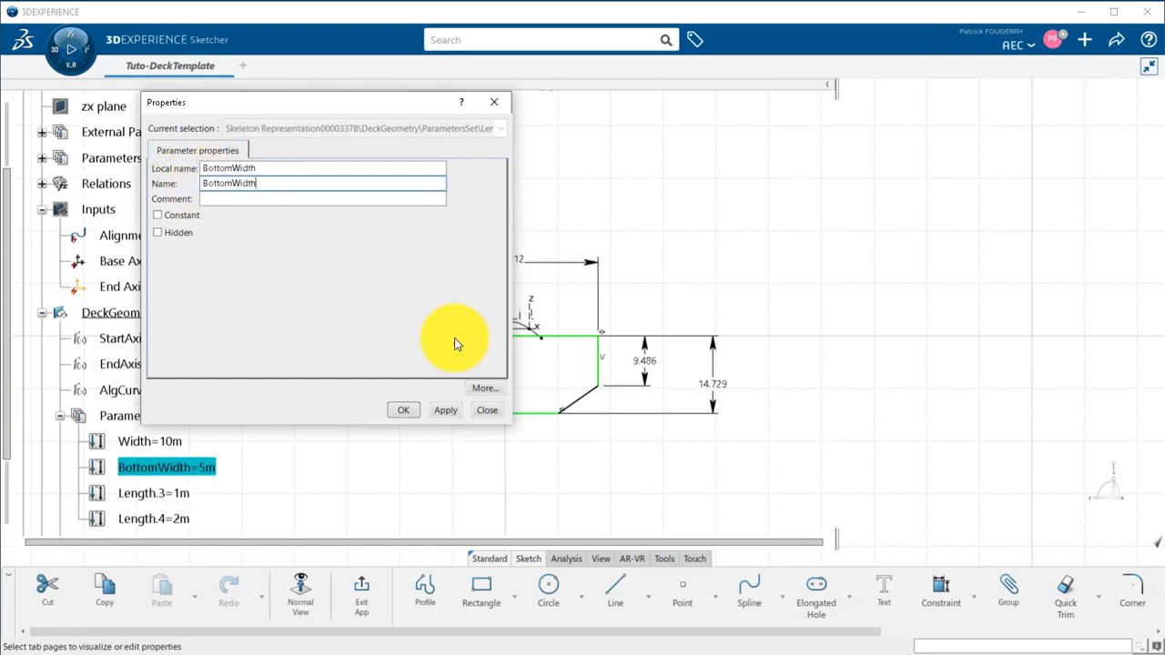
pyautogui.click(403, 409)
# Rename the parameter Length.3 as FlangeHeight, in both its local name and its name.
pyautogui.rightClick(180, 494)
pyautogui.click(269, 300)
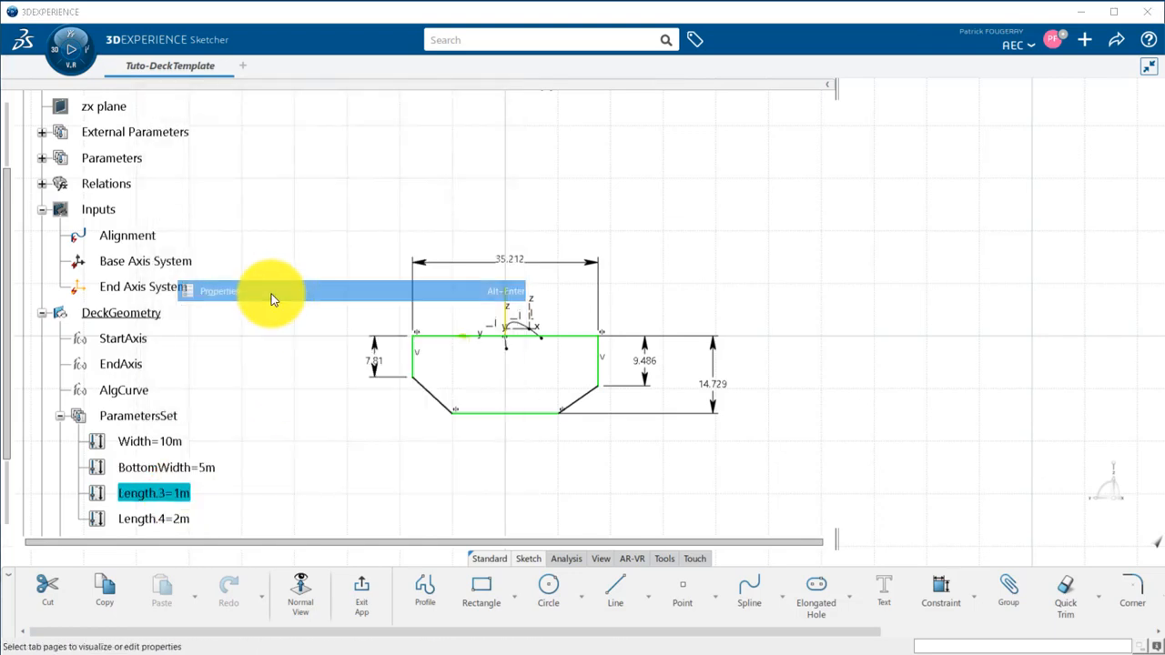
pyautogui.moveTo(291, 171); pyautogui.dragTo(192, 170)
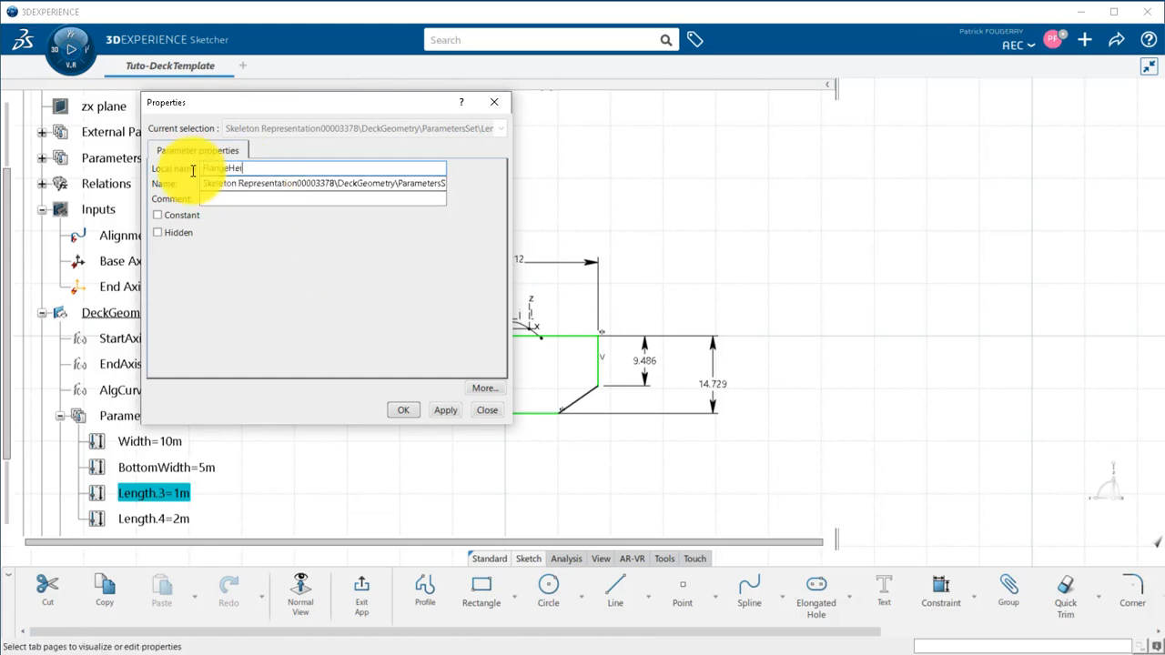
pyautogui.moveTo(246, 168); pyautogui.dragTo(575, 188)
pyautogui.click(416, 405)
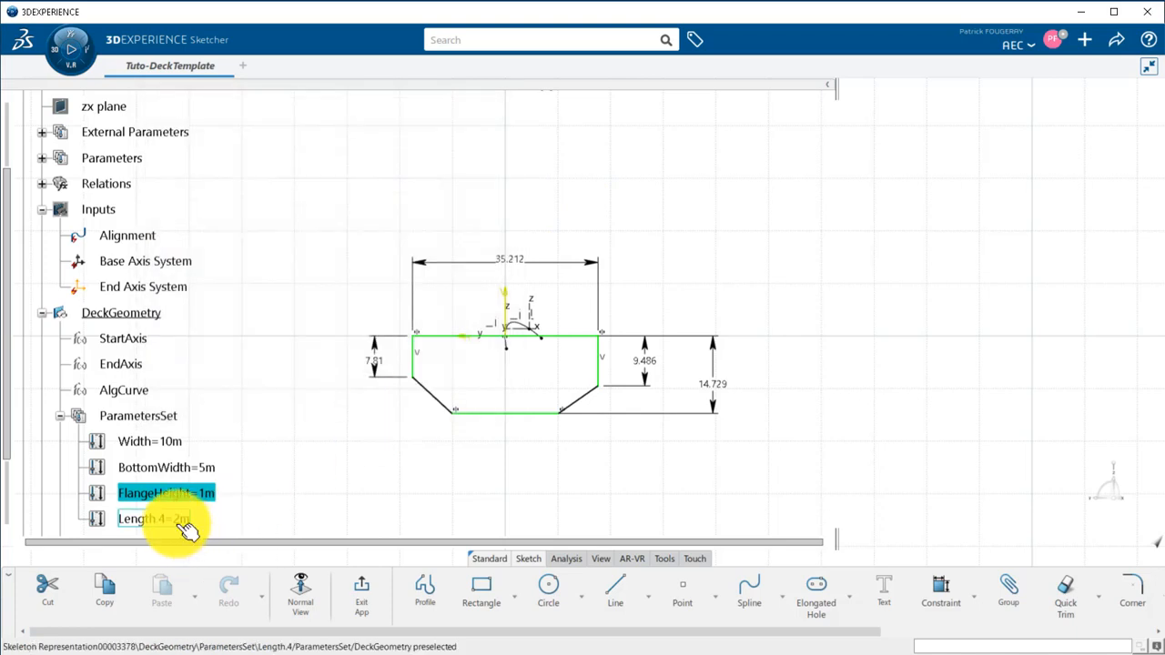
# Rename the parameter Length.4 as Height, in both its local name and its name.
pyautogui.rightClick(182, 519)
pyautogui.click(240, 317)
pyautogui.moveTo(281, 170); pyautogui.dragTo(185, 172)
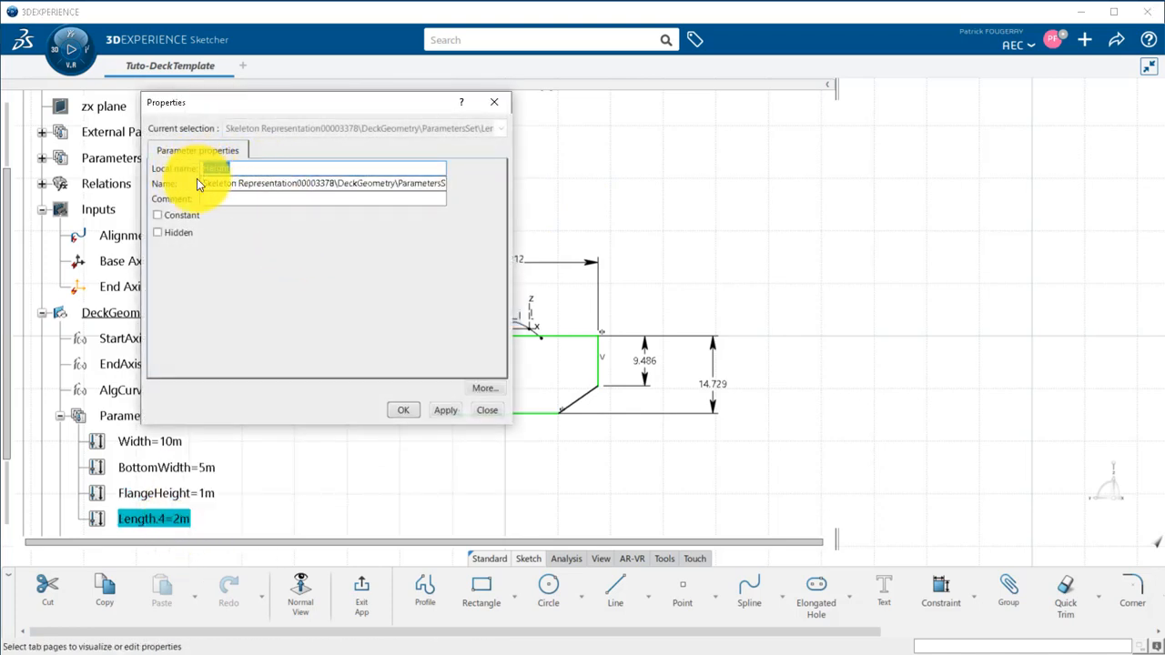
pyautogui.moveTo(197, 183); pyautogui.dragTo(447, 188)
pyautogui.write('Height')
pyautogui.click(403, 410)
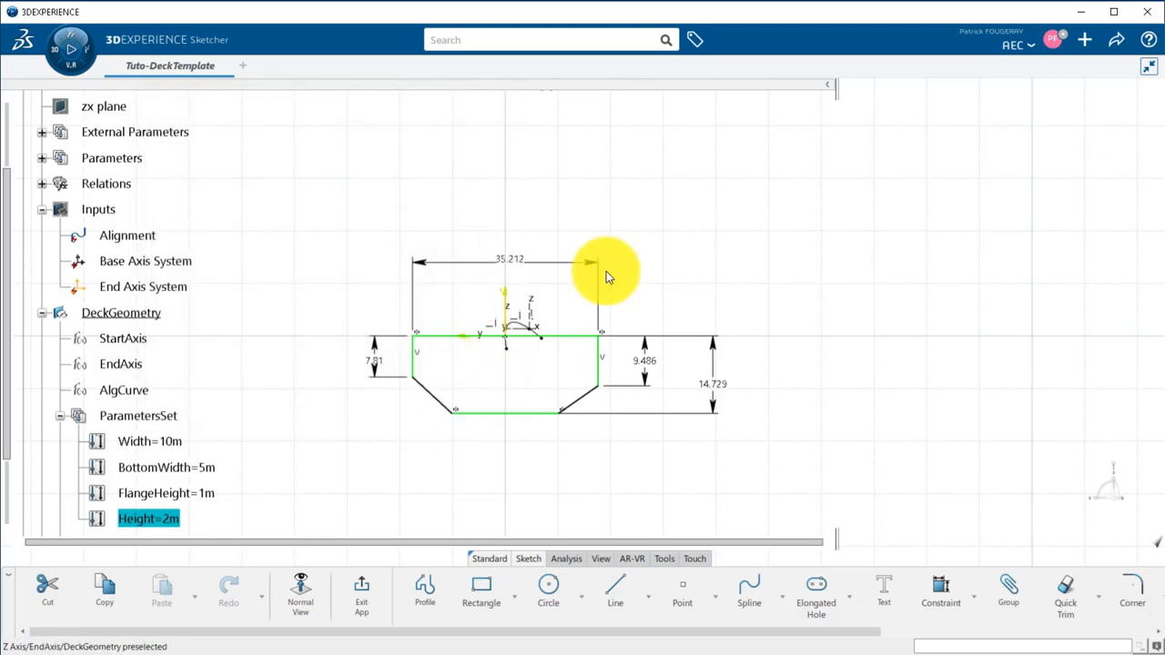
# Drive the right-hand vertical edge dimension of the cross-section with a formula equal to the FlangeHeight parameter.
pyautogui.doubleClick(644, 364)
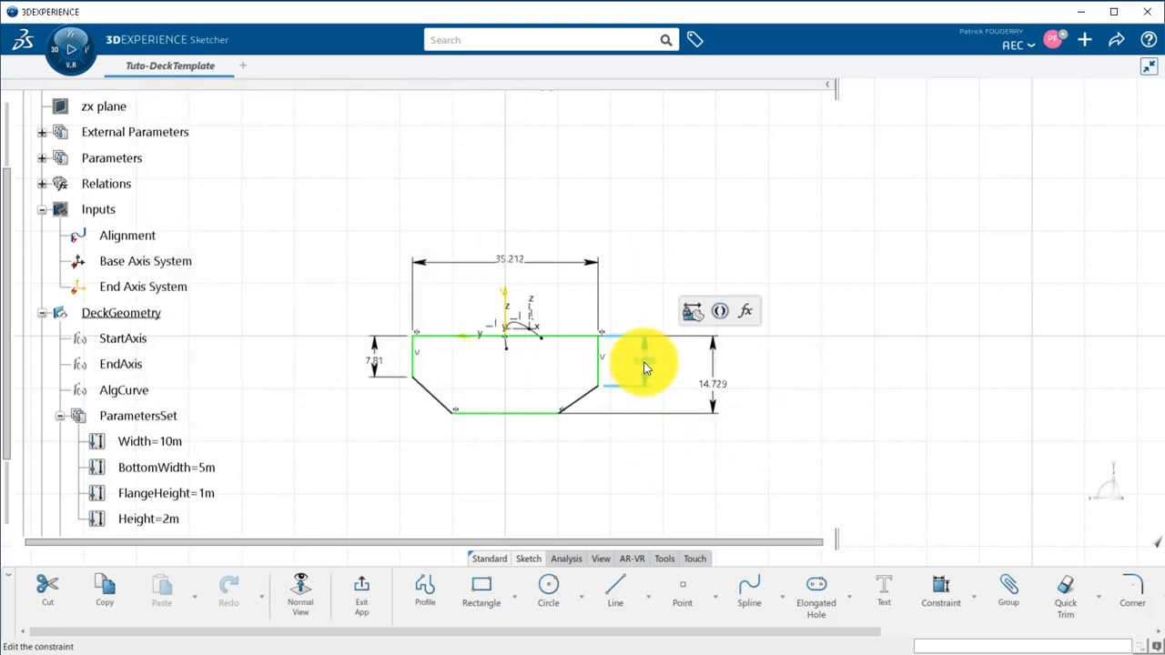
pyautogui.click(755, 309)
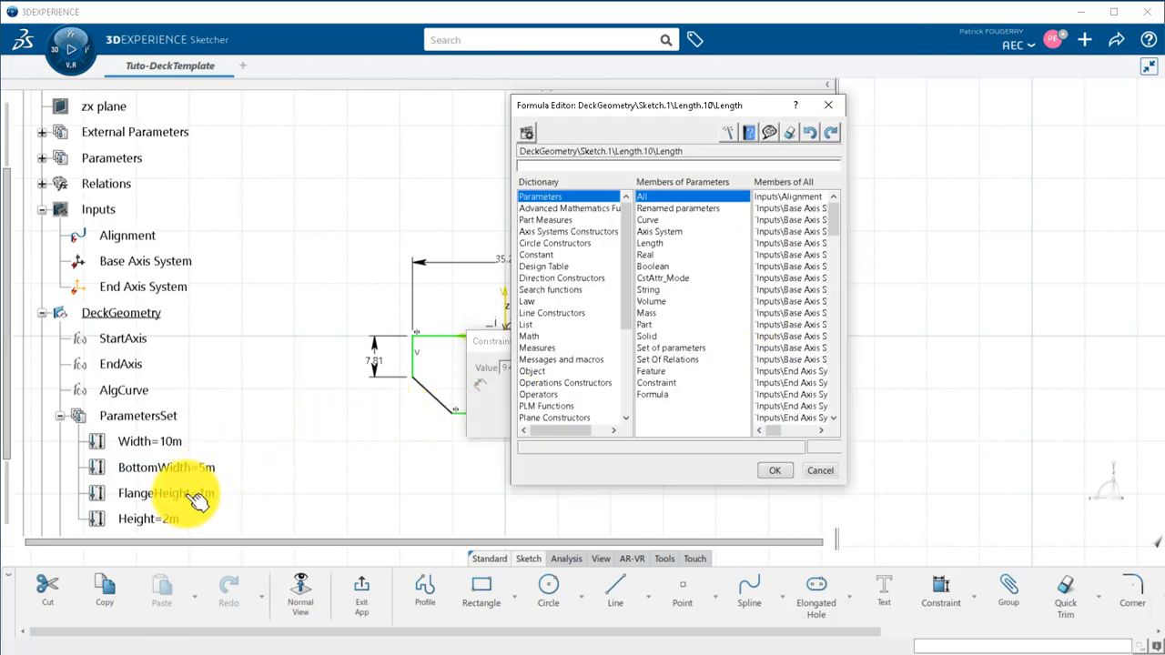
pyautogui.click(193, 500)
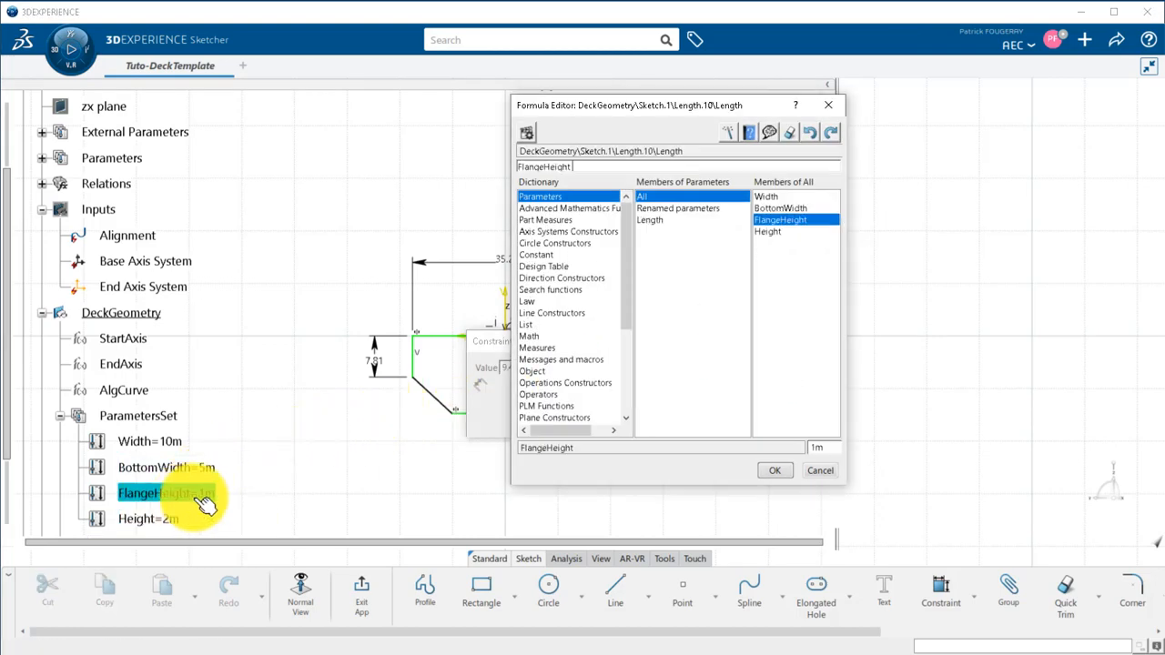
pyautogui.click(764, 473)
pyautogui.click(683, 423)
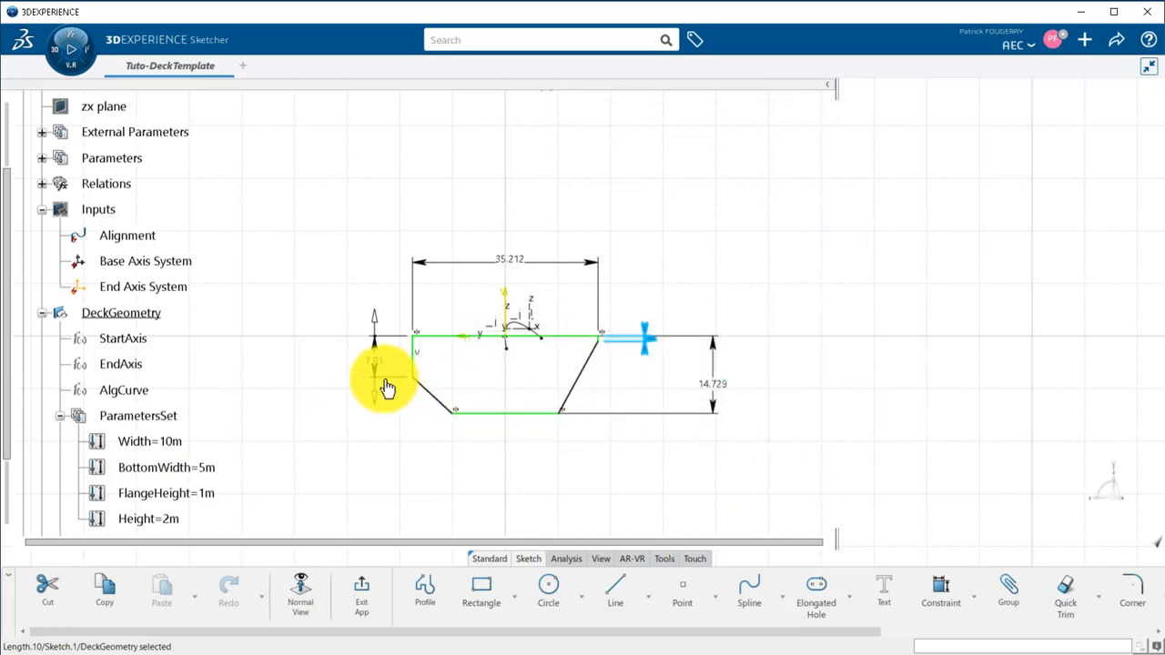
# Link the left-hand vertical edge dimension of the cross-section to the FlangeHeight parameter through a formula.
pyautogui.click(376, 359)
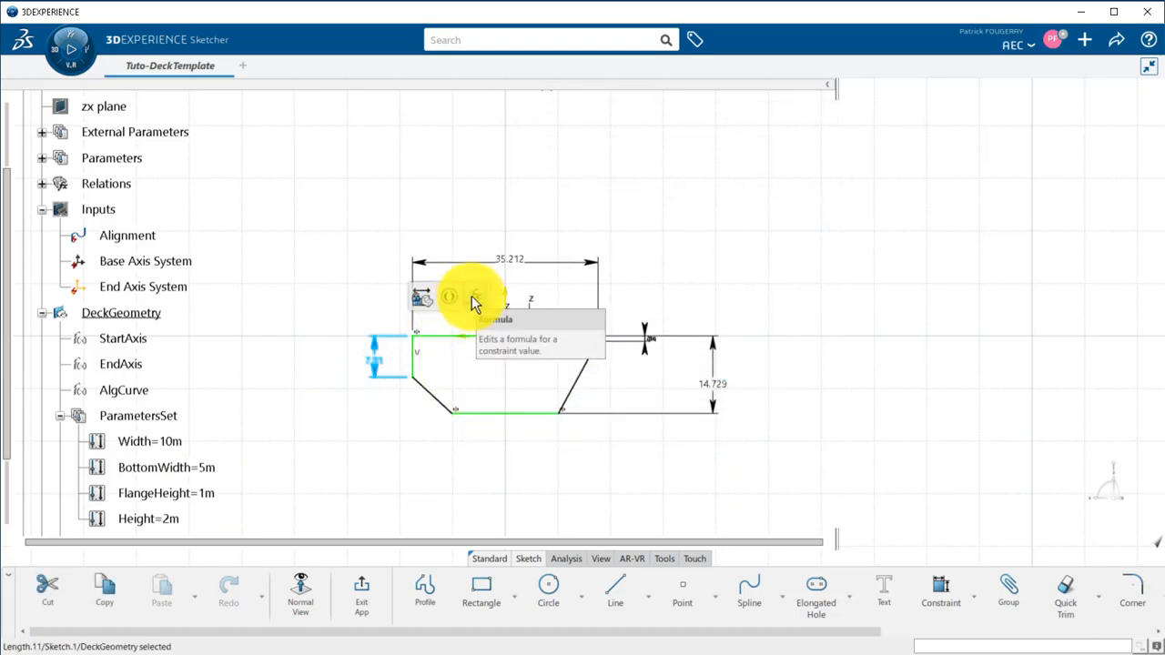
pyautogui.click(474, 296)
pyautogui.click(193, 493)
pyautogui.click(772, 471)
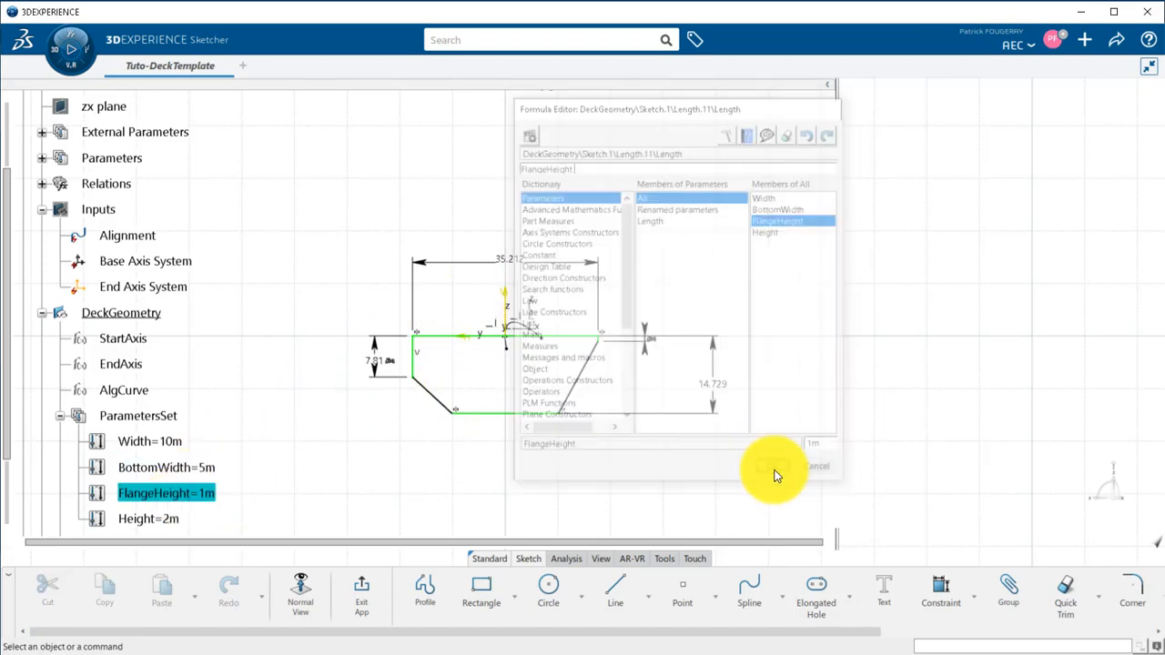
# Add a length dimension below the profile's bottom line and drive it with a formula equal to BottomWidth.
pyautogui.click(528, 414)
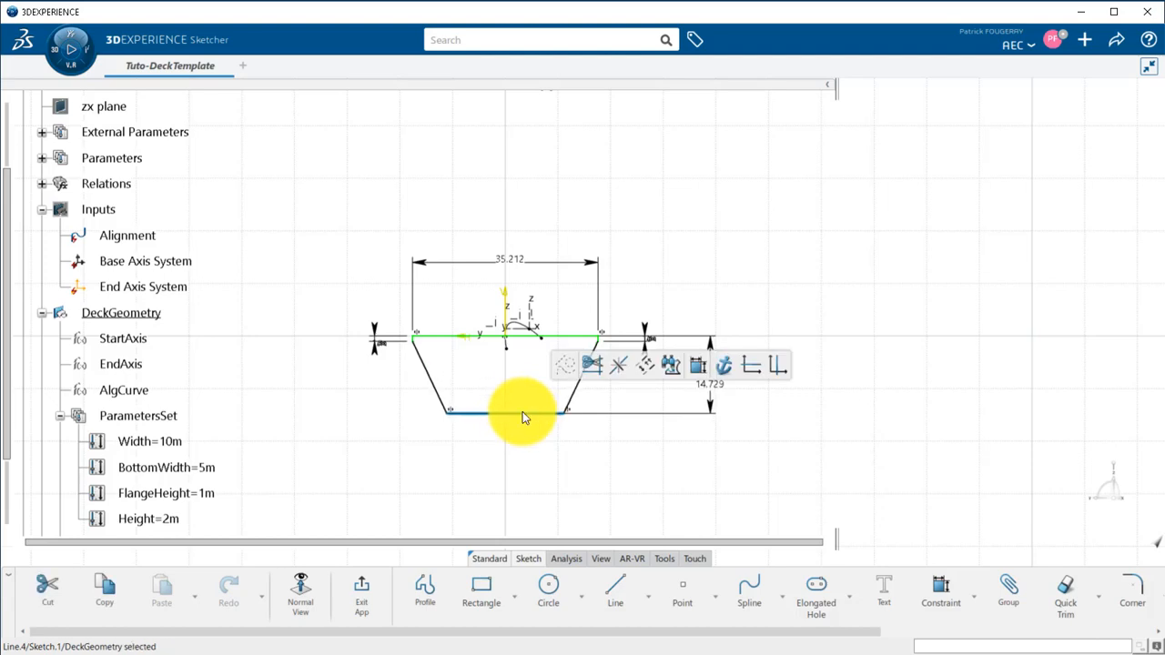
pyautogui.click(698, 364)
pyautogui.click(554, 447)
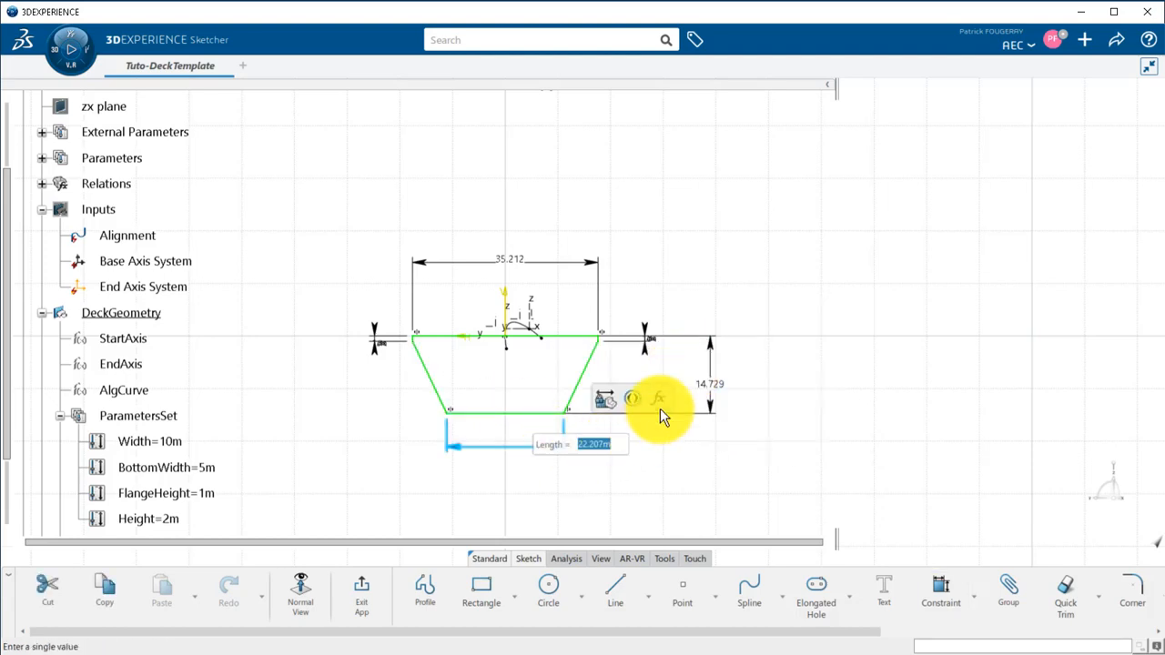
pyautogui.click(657, 400)
pyautogui.click(167, 467)
pyautogui.click(769, 467)
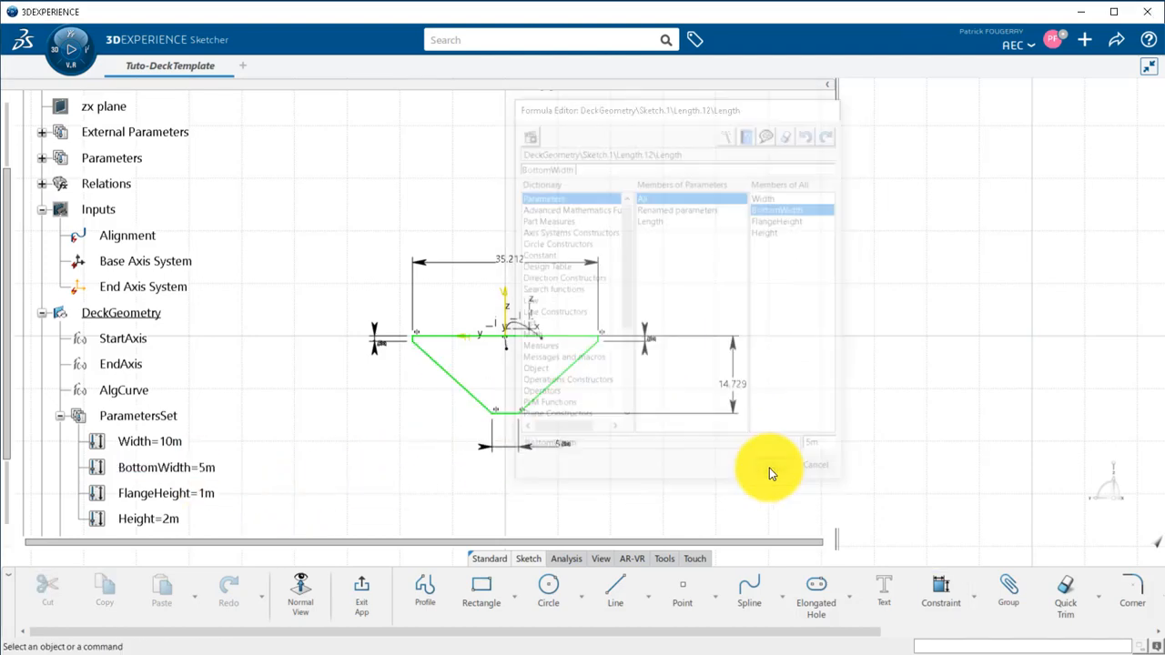
# Drive the overall depth dimension between the profile's top and bottom lines with a formula equal to Height.
pyautogui.doubleClick(734, 379)
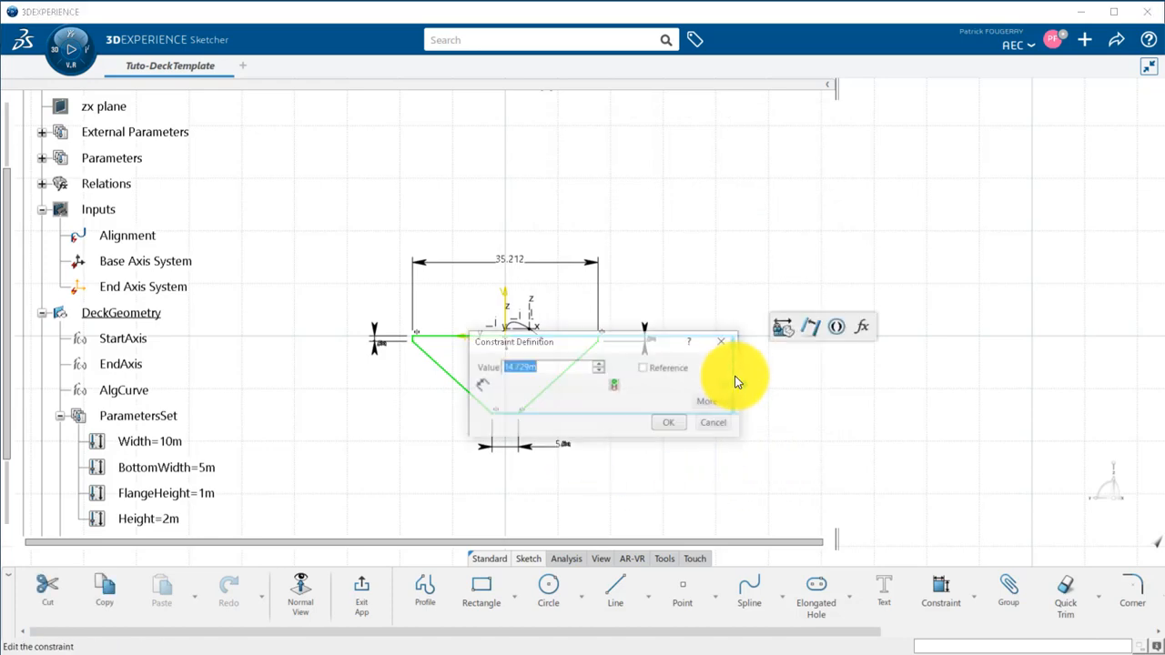
pyautogui.rightClick(548, 364)
pyautogui.click(567, 376)
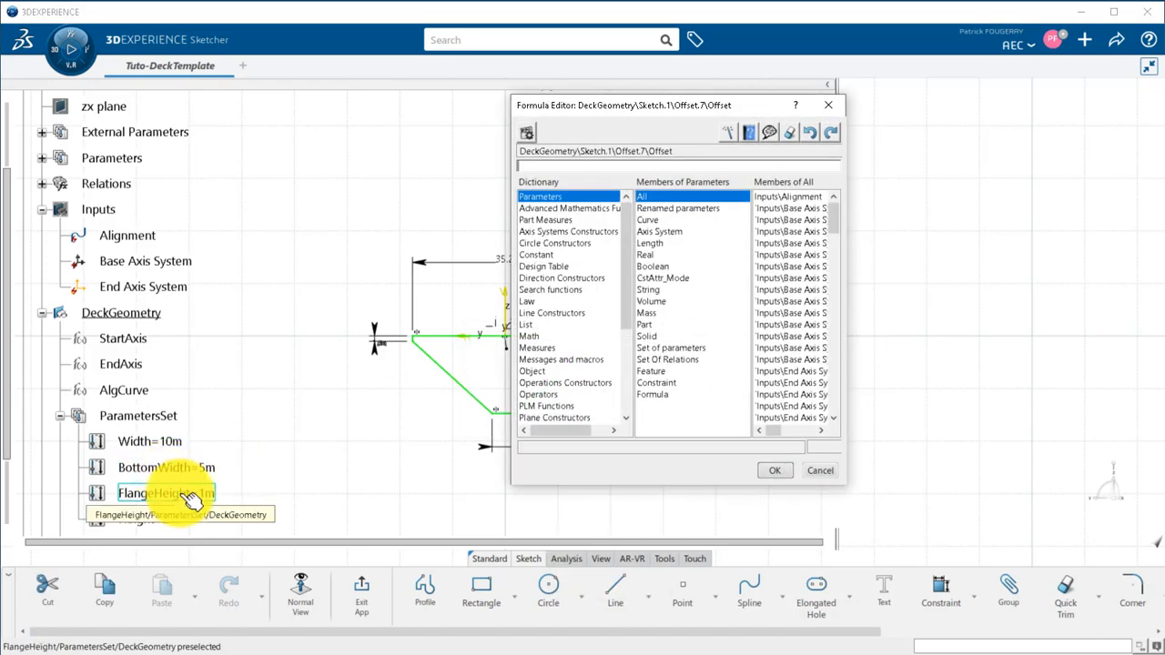
pyautogui.click(150, 518)
pyautogui.click(774, 470)
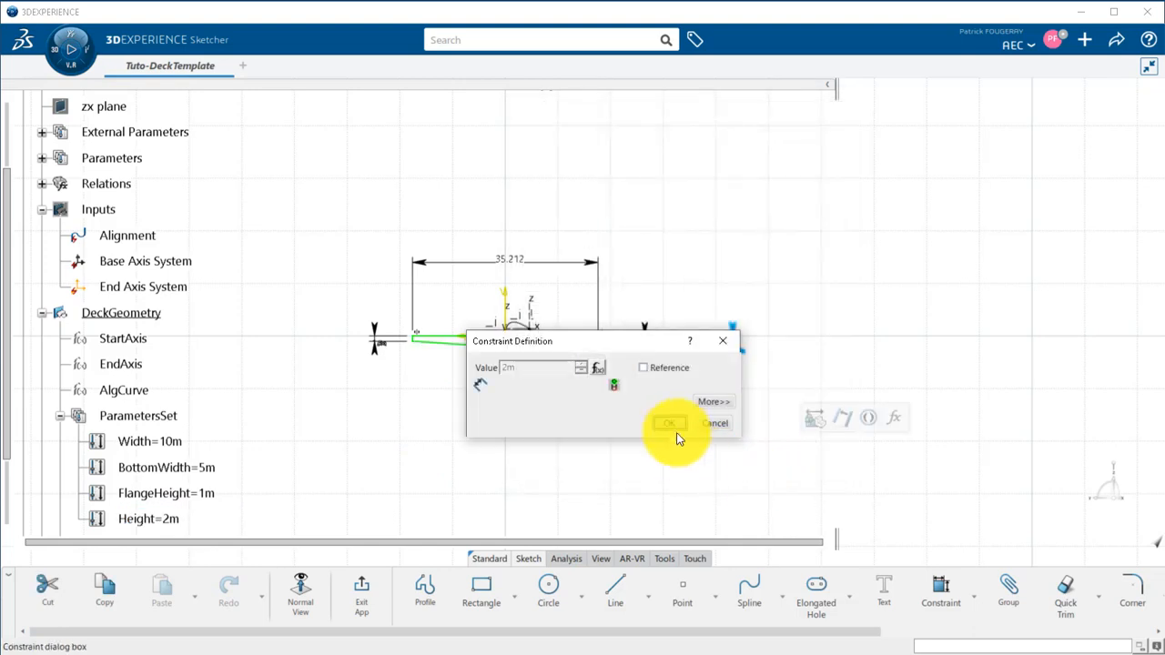
pyautogui.click(671, 424)
# Drive the profile's top line dimension with a formula equal to Width, and exit the sketch.
pyautogui.moveTo(540, 455); pyautogui.dragTo(409, 81, button='middle')
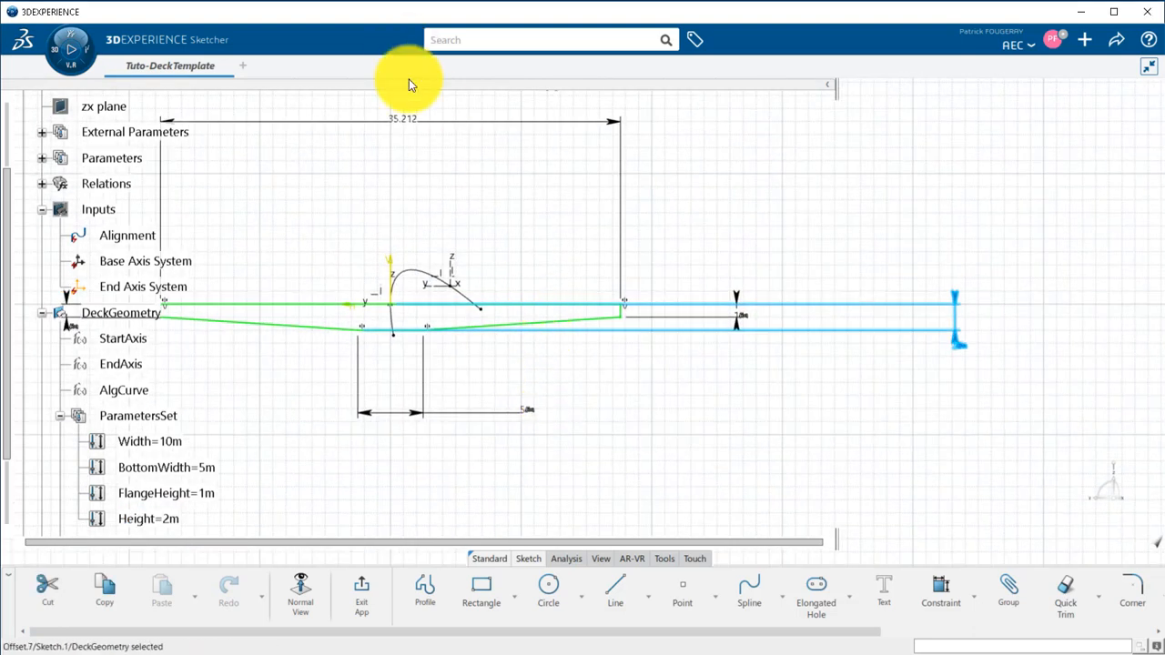
pyautogui.doubleClick(439, 122)
pyautogui.click(668, 423)
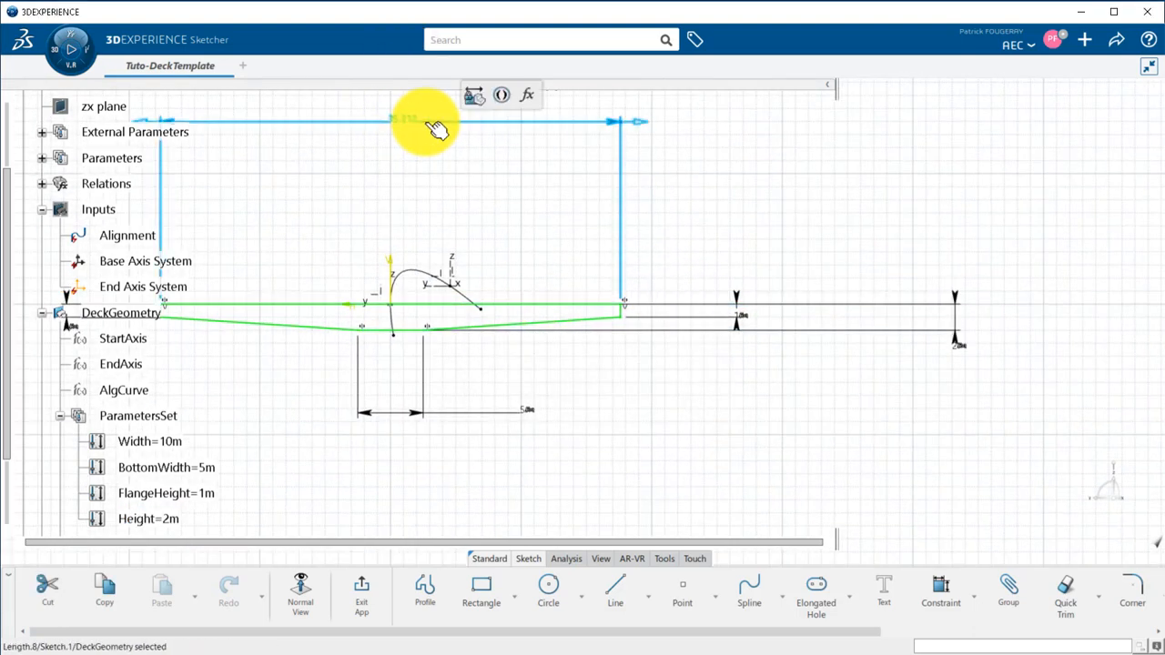
pyautogui.click(528, 96)
pyautogui.click(207, 443)
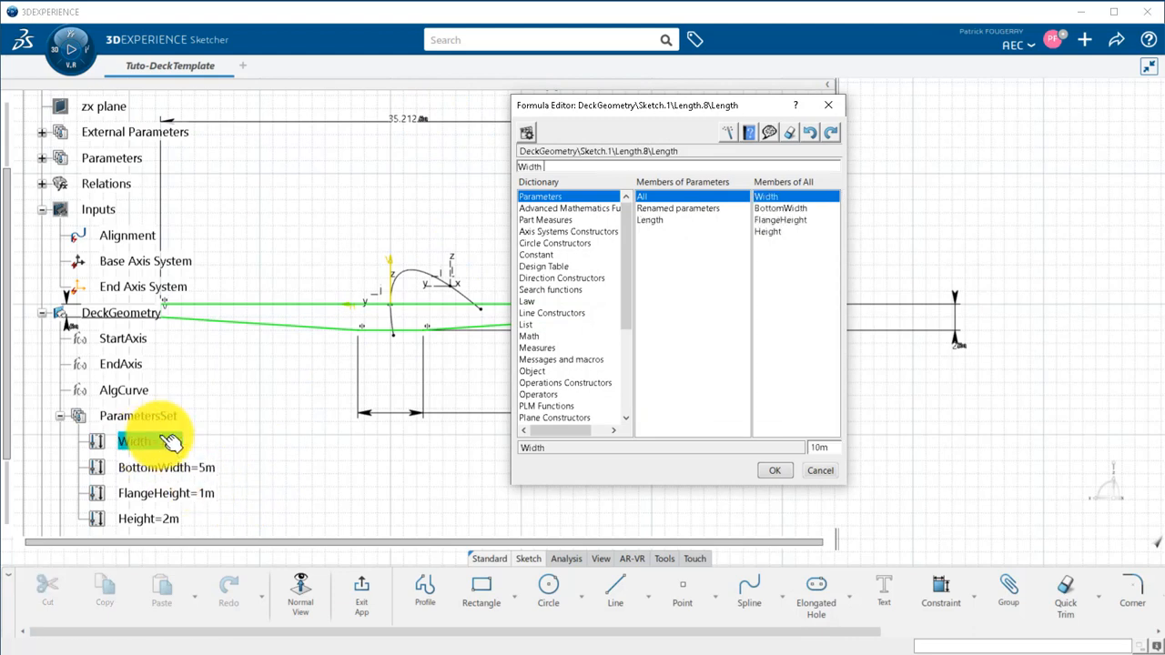
pyautogui.click(771, 470)
pyautogui.click(359, 588)
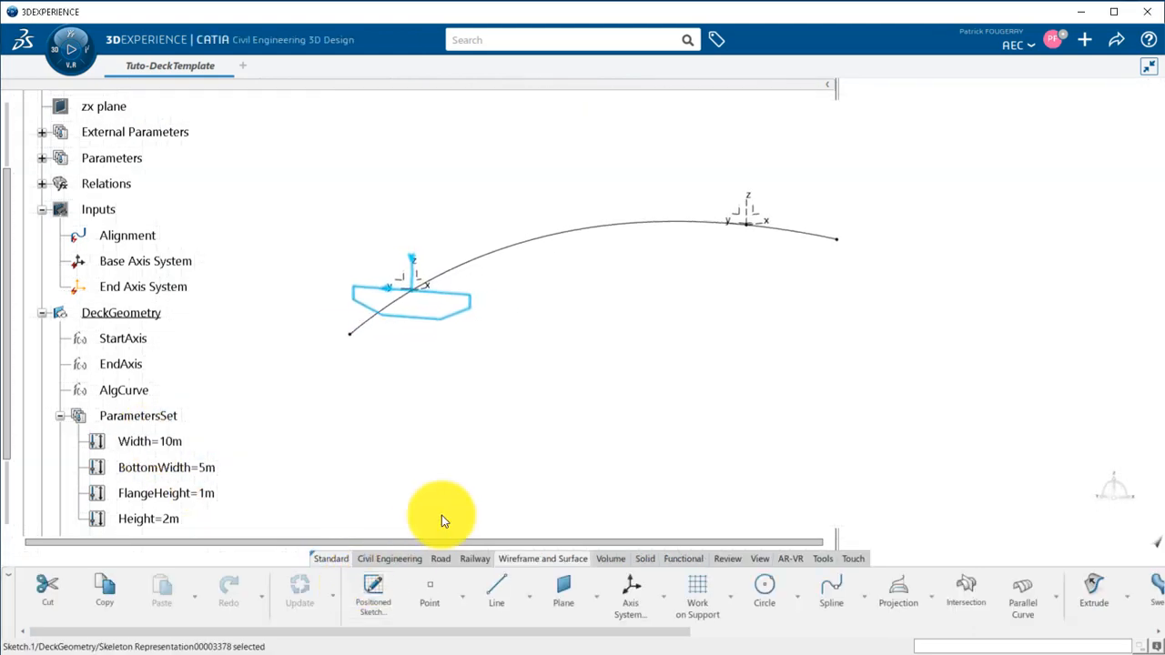
# Create a volume sweep of Sketch.1 along guide curve AlgCurve, using the With pulling direction subtype and Z Component as direction.
pyautogui.click(610, 559)
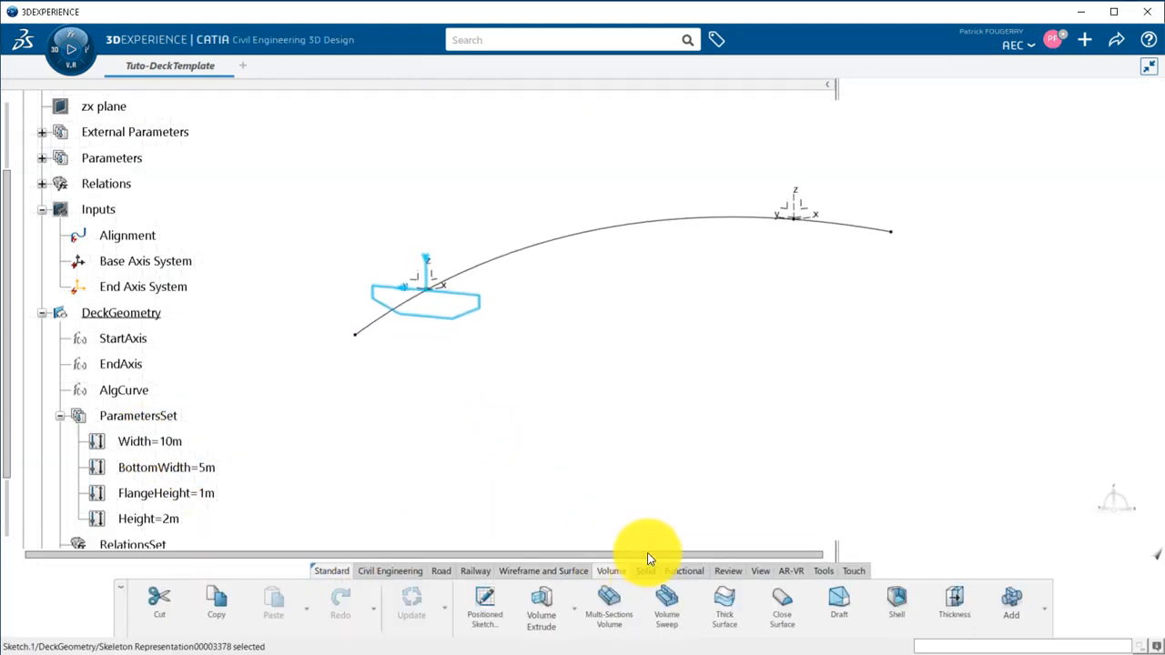
pyautogui.click(670, 605)
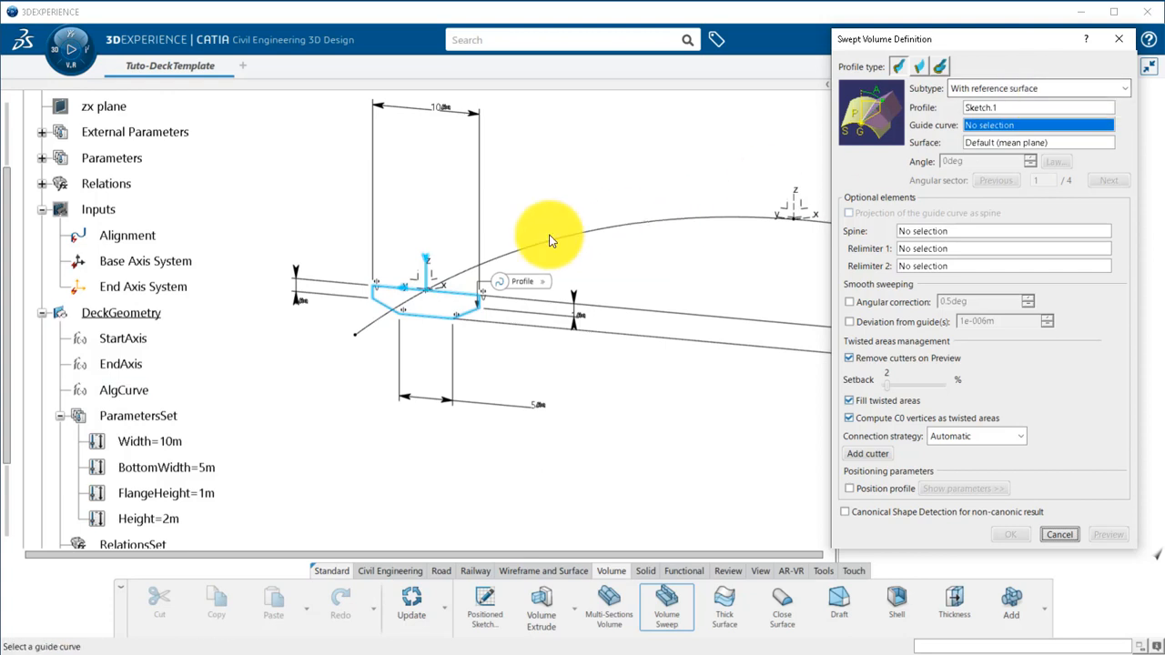
pyautogui.click(654, 211)
pyautogui.click(1027, 88)
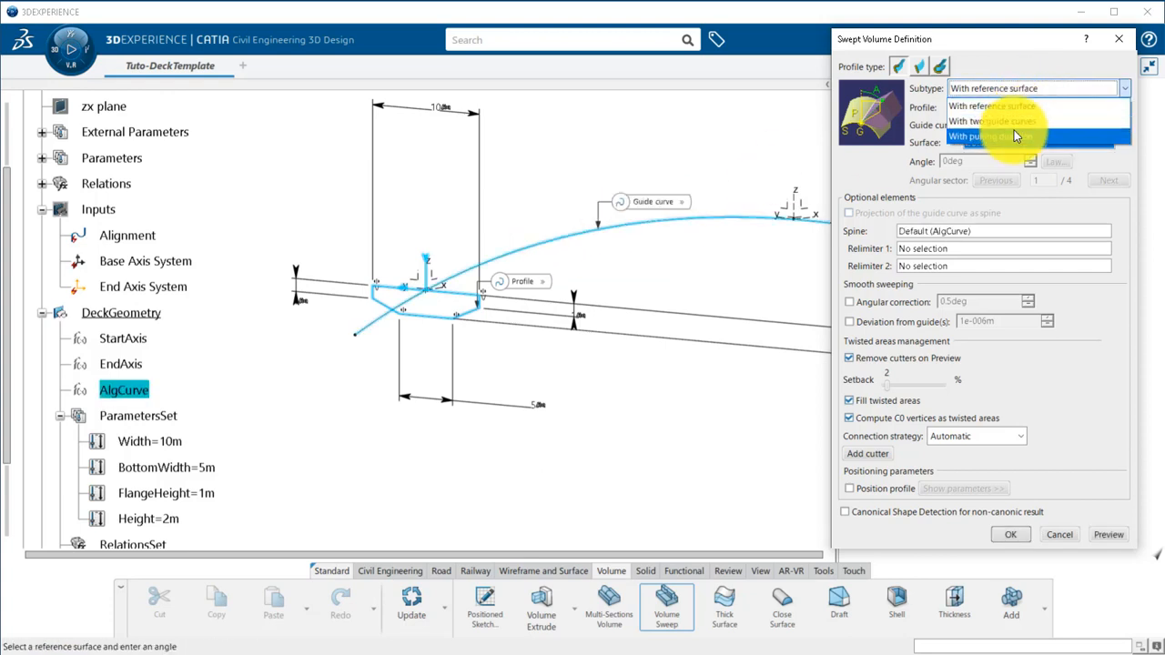
pyautogui.click(1014, 130)
pyautogui.rightClick(995, 149)
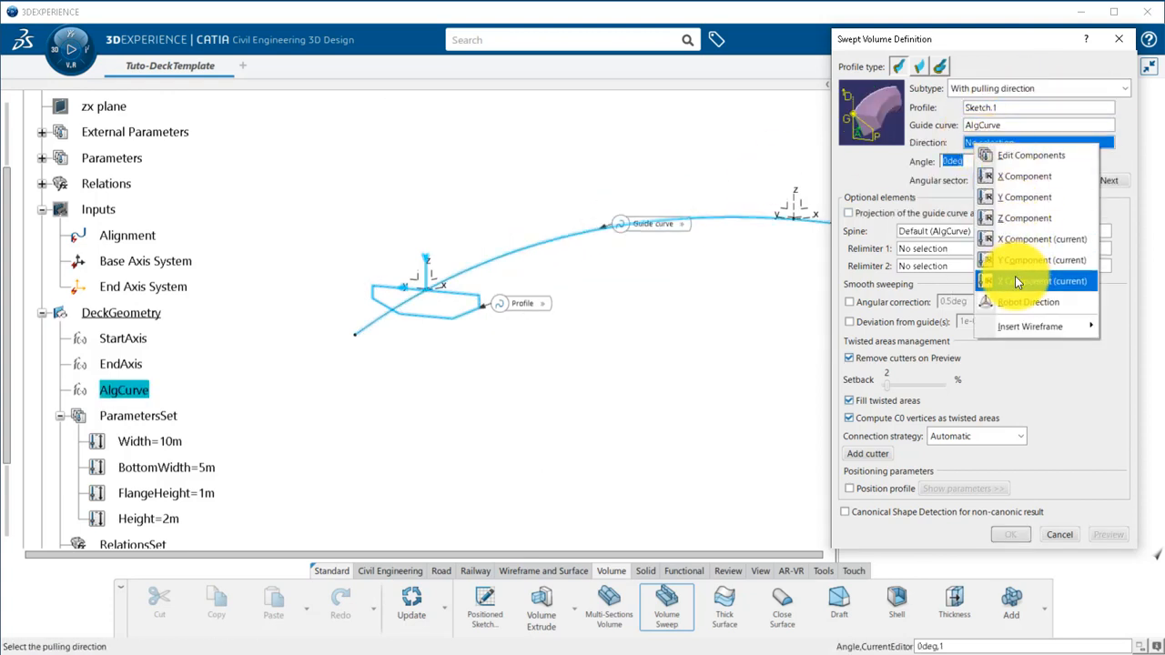
pyautogui.click(1034, 219)
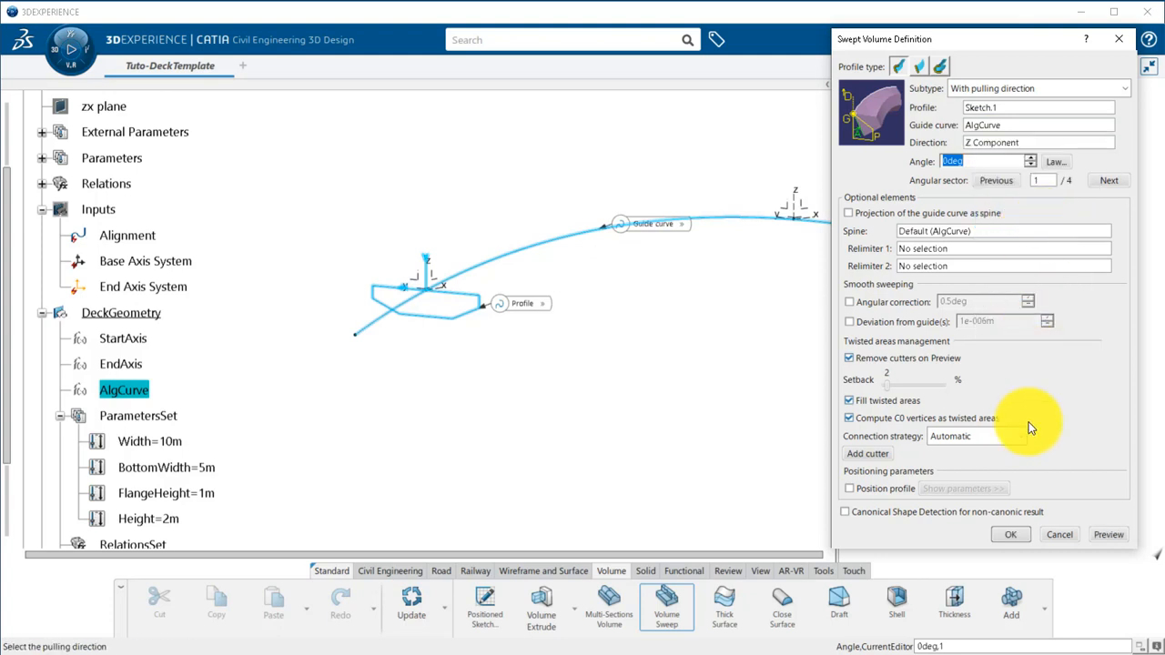
pyautogui.click(1097, 534)
pyautogui.click(1020, 536)
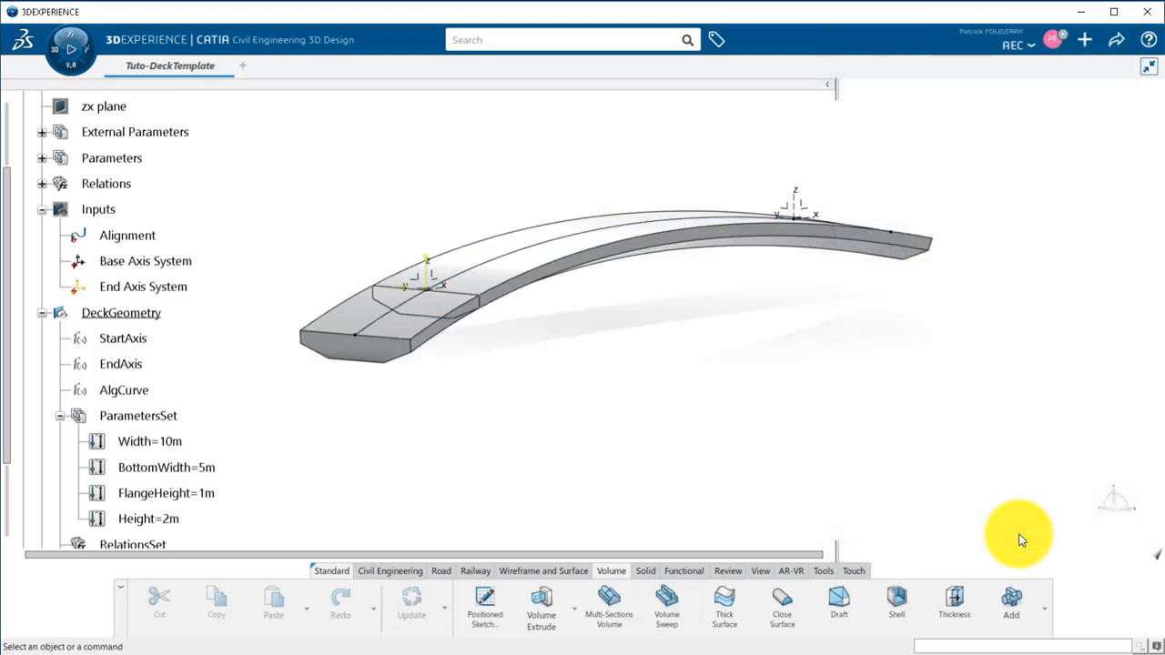
# Project AlgCurve onto the XY plane of StartAxis, keeping the normal projection type.
pyautogui.moveTo(819, 298); pyautogui.dragTo(1073, 338, button='middle')
pyautogui.moveTo(735, 403); pyautogui.dragTo(784, 387, button='middle')
pyautogui.click(529, 568)
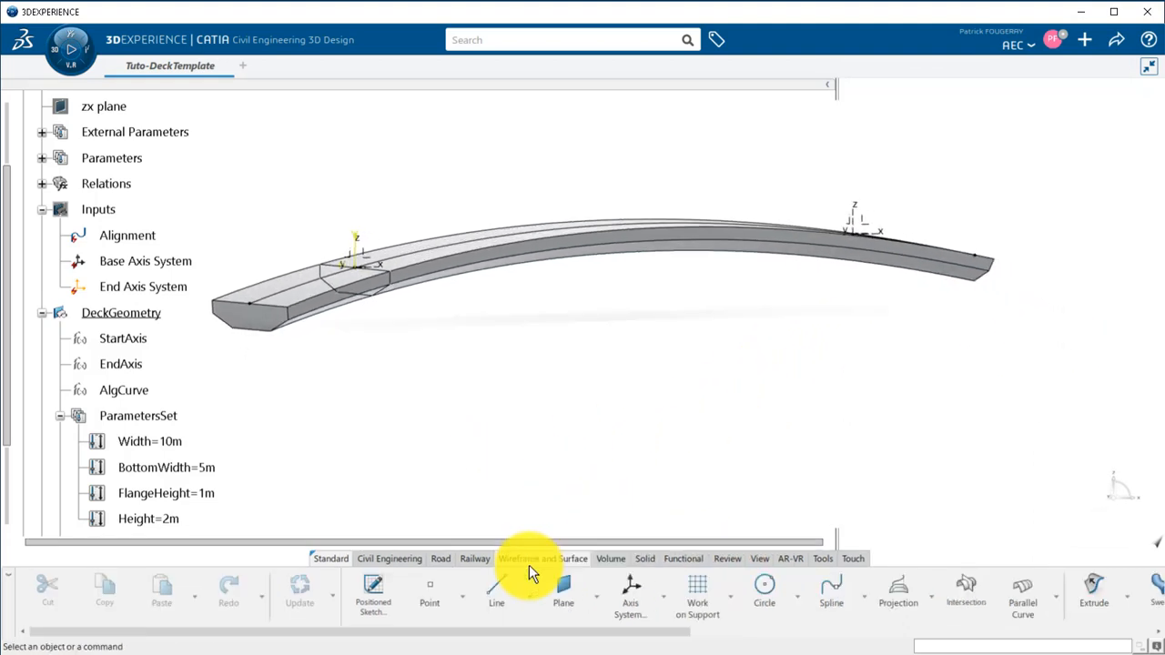
pyautogui.click(892, 594)
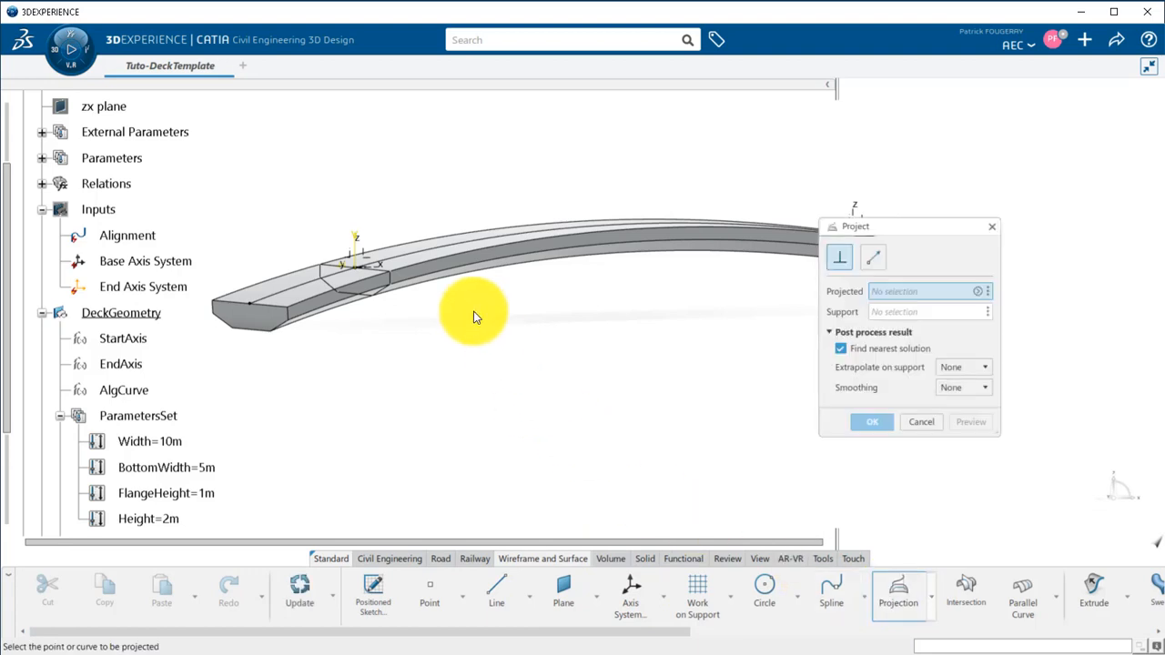
pyautogui.click(443, 253)
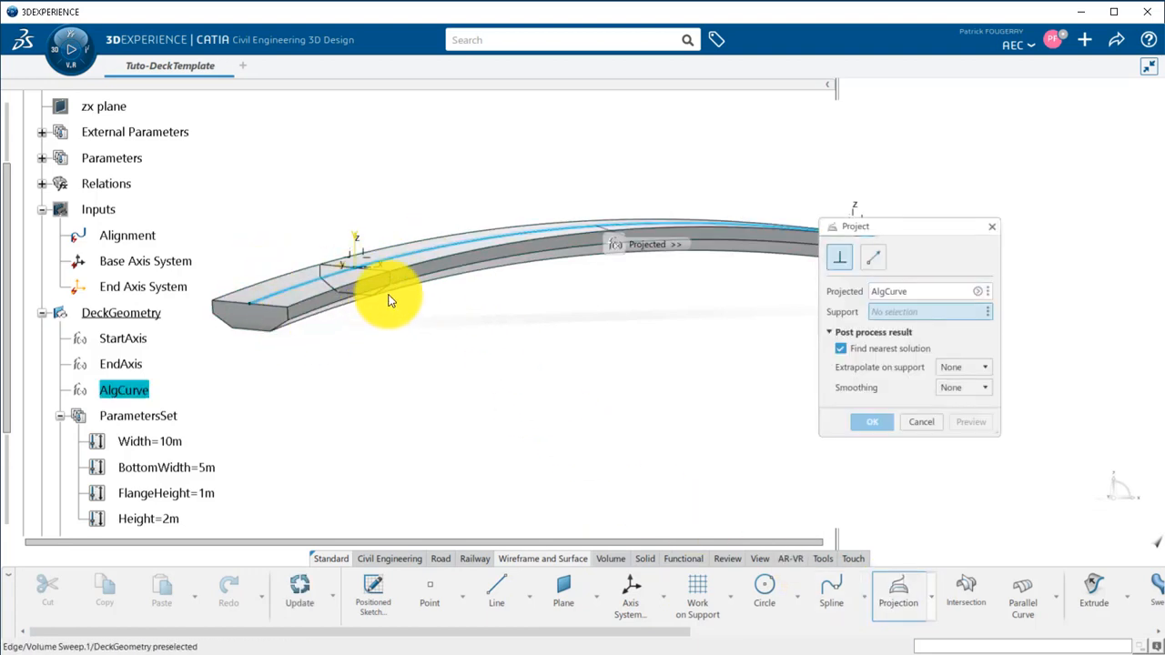
pyautogui.moveTo(445, 321); pyautogui.dragTo(404, 410, button='middle')
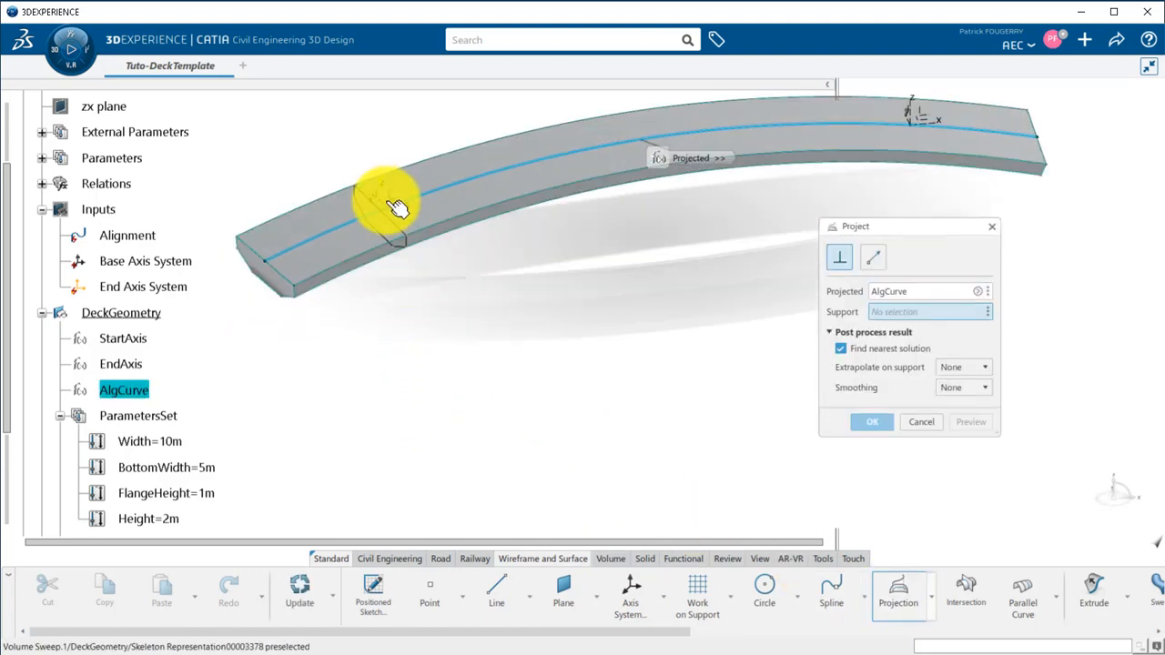
pyautogui.click(396, 209)
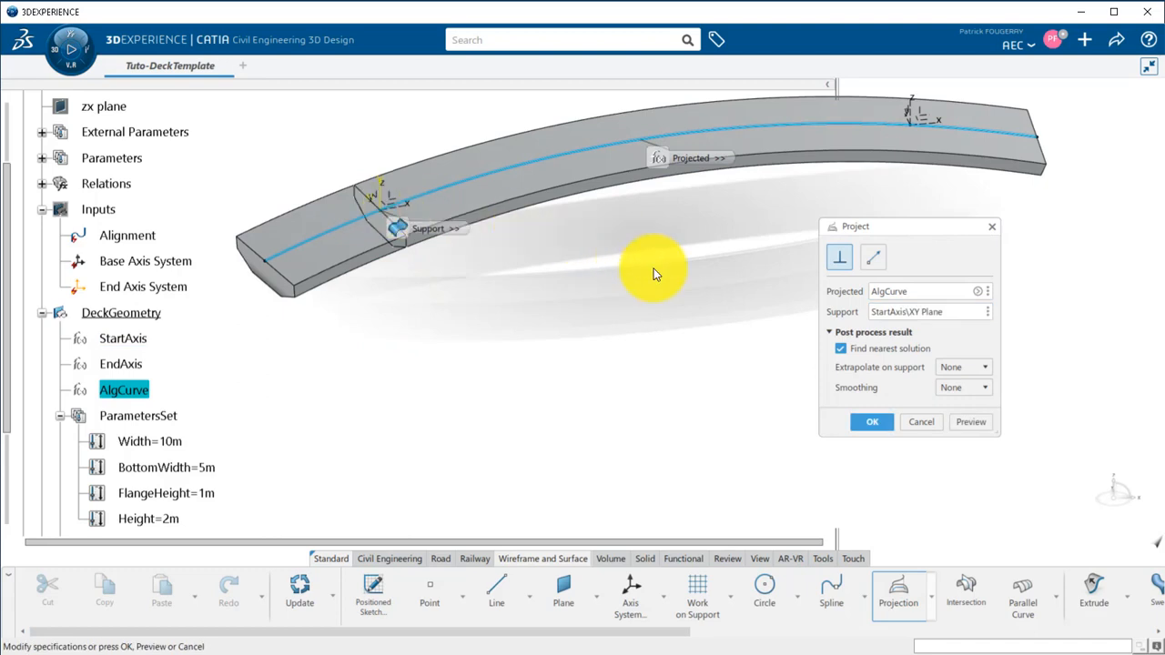
pyautogui.click(871, 419)
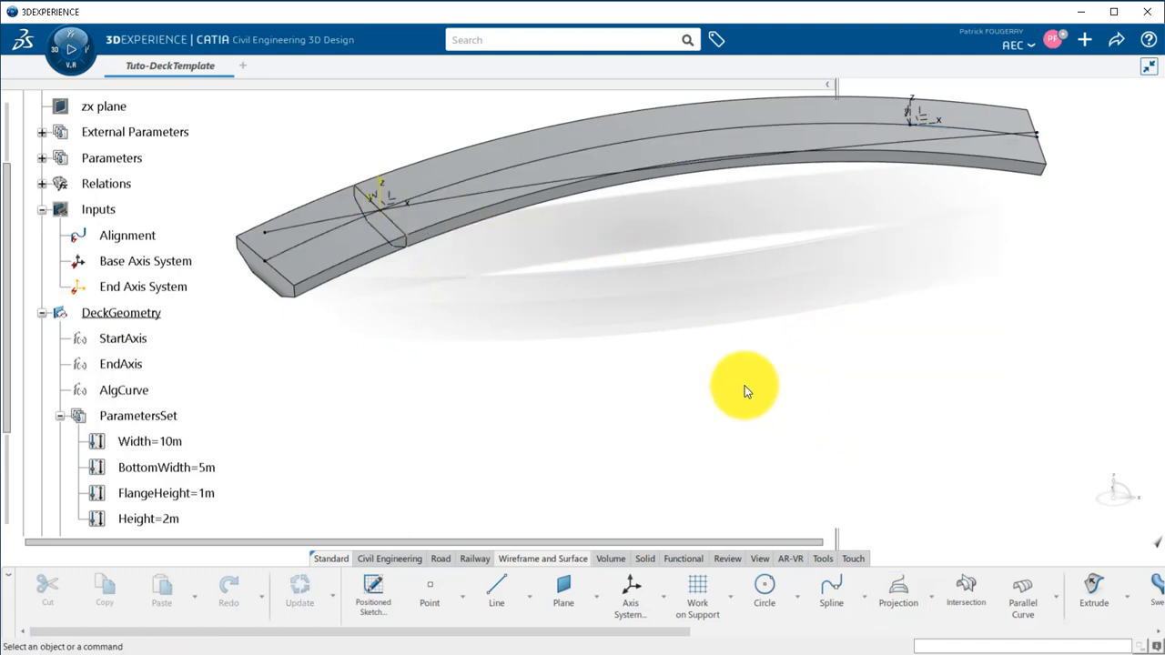
# Collapse ParametersSet in the tree, edit Volume Sweep.1 and set its spine to the projected curve Project.1.
pyautogui.moveTo(669, 357); pyautogui.dragTo(673, 273, button='middle')
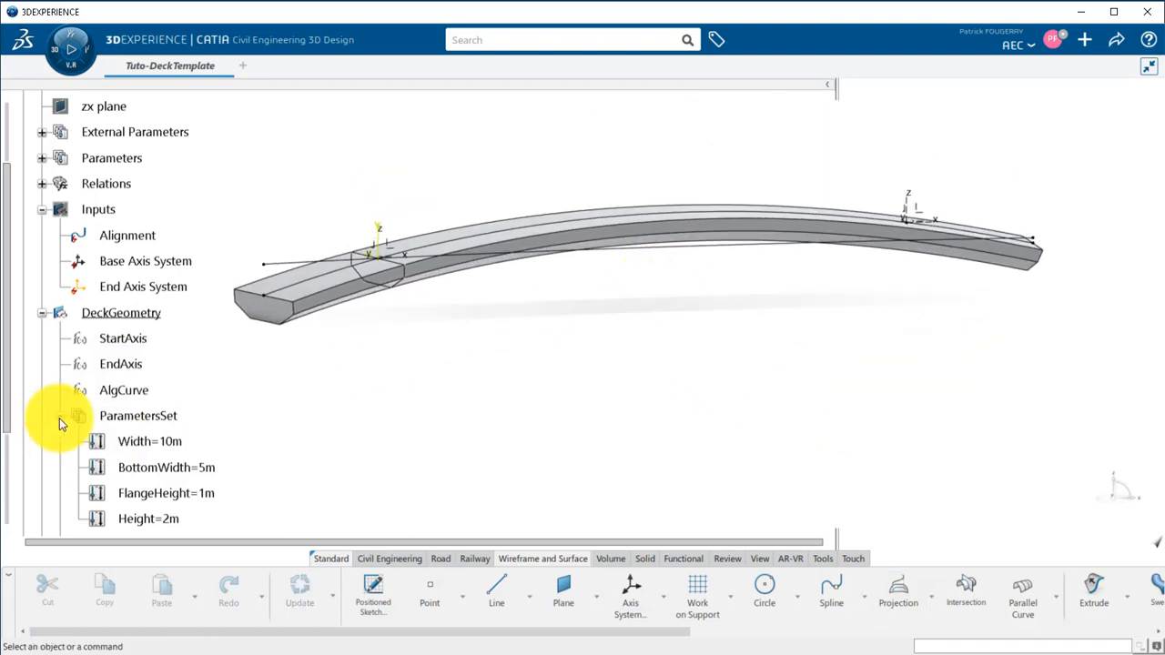
pyautogui.click(59, 416)
pyautogui.doubleClick(145, 492)
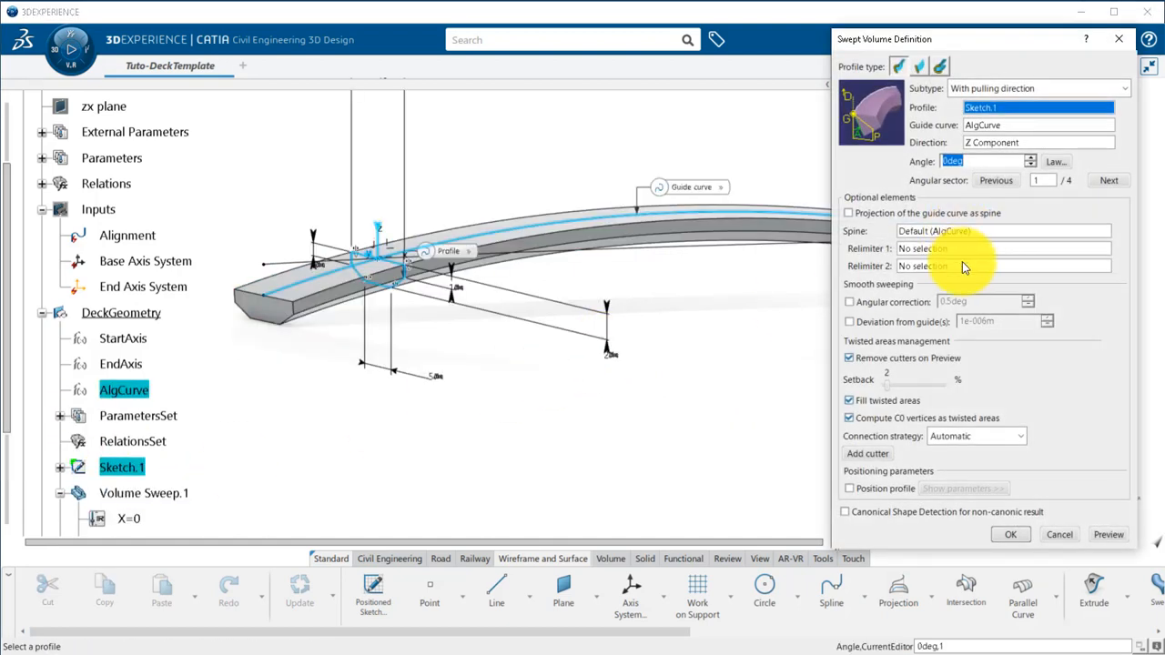
pyautogui.click(929, 230)
pyautogui.moveTo(700, 321); pyautogui.dragTo(674, 325, button='middle')
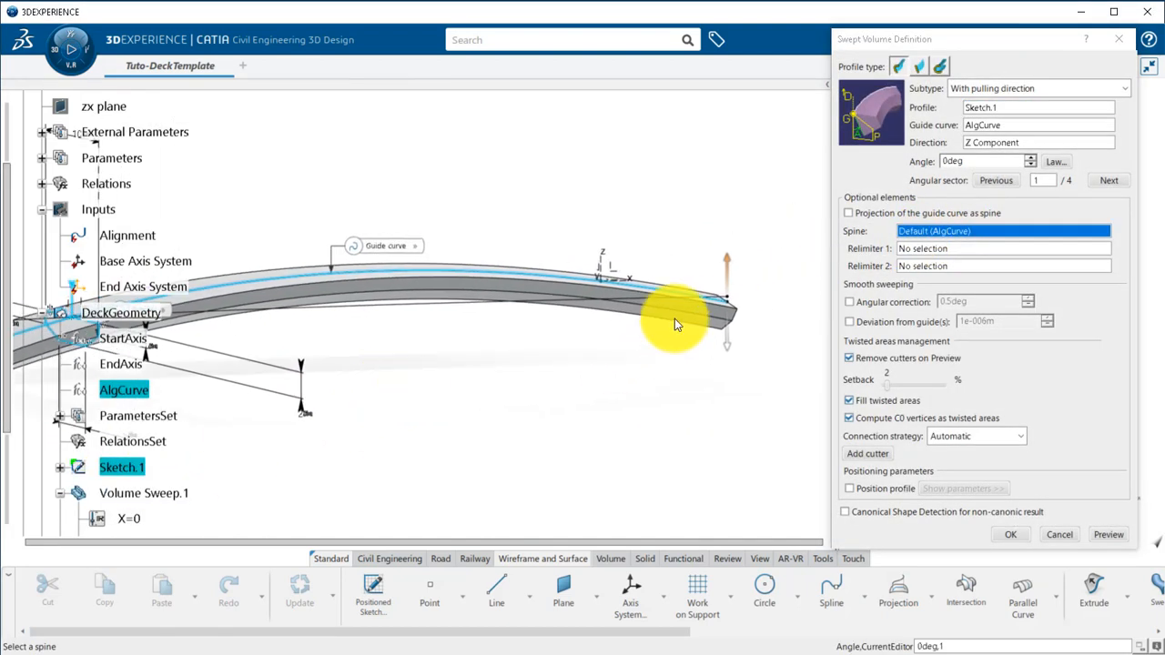
pyautogui.click(601, 304)
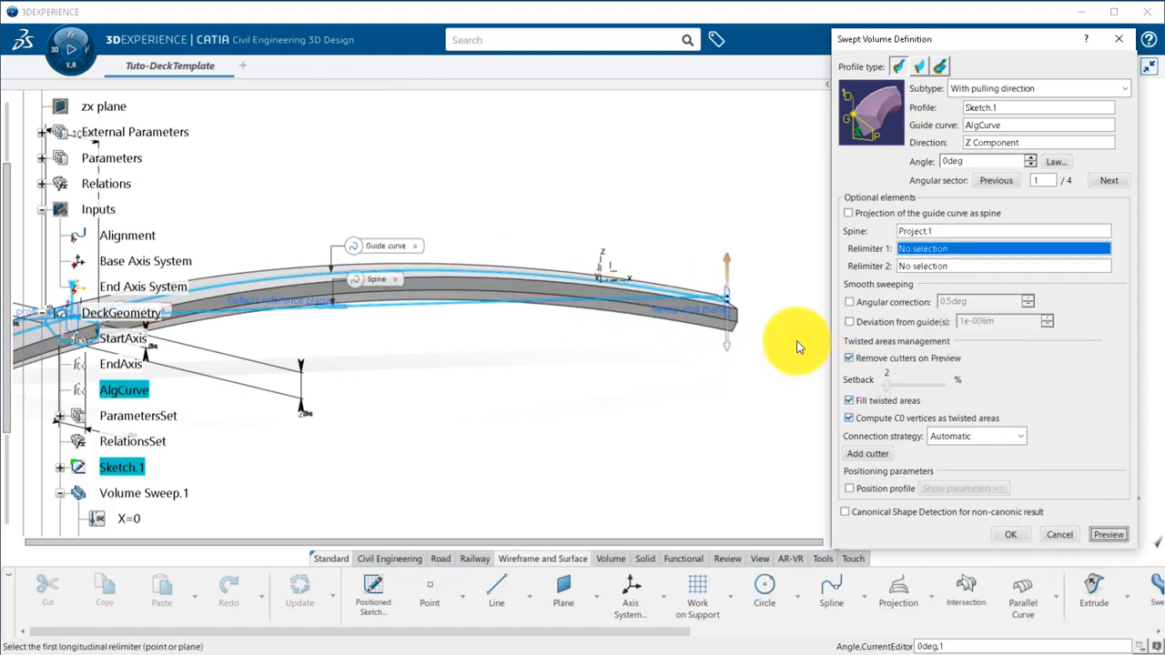
# Limit Volume Sweep.1 with StartAxis's YZ plane as Relimiter 1 and the matching end axis plane as Relimiter 2, previewing and validating it.
pyautogui.moveTo(533, 364); pyautogui.dragTo(699, 326, button='middle')
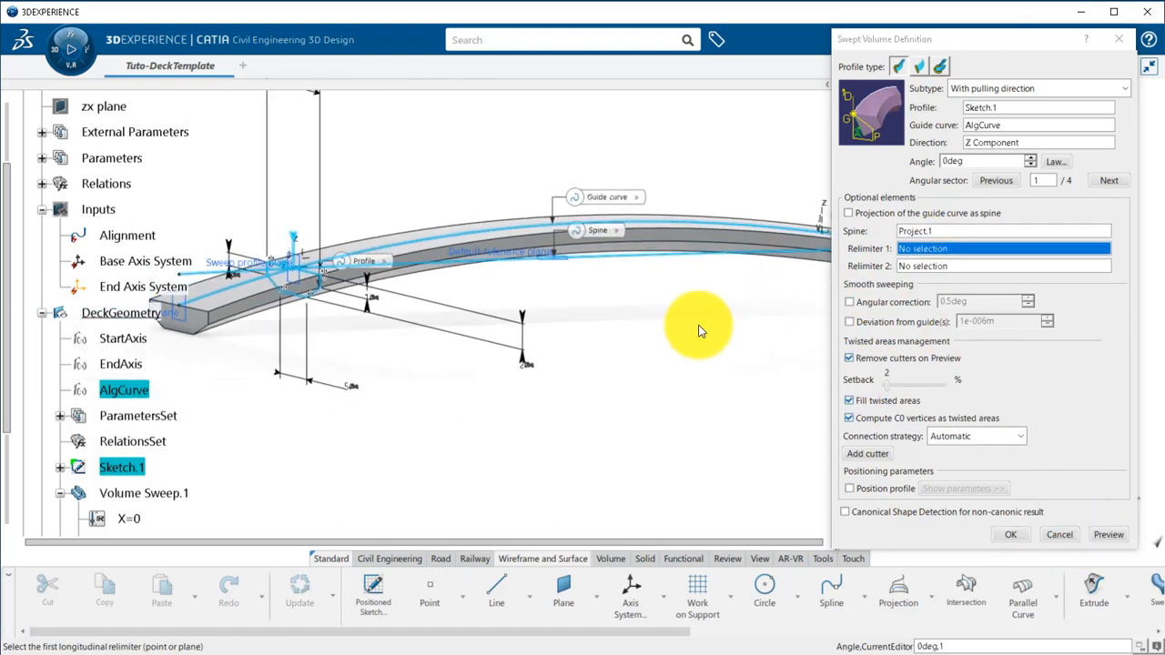
pyautogui.click(294, 262)
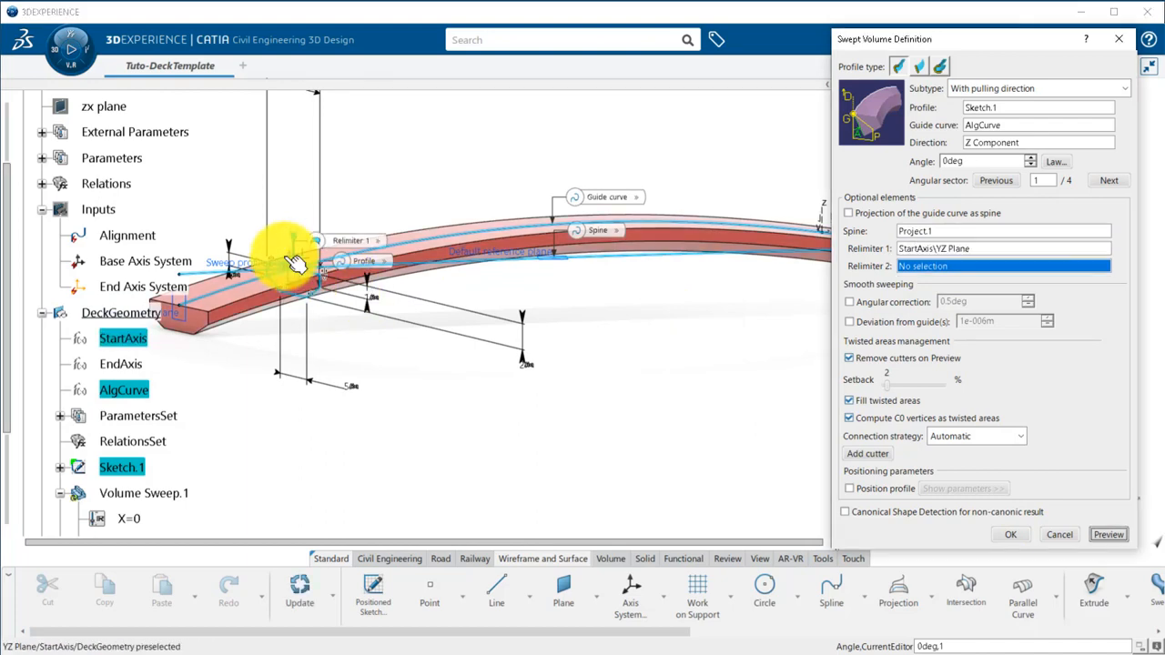
pyautogui.moveTo(650, 325); pyautogui.dragTo(562, 386, button='middle')
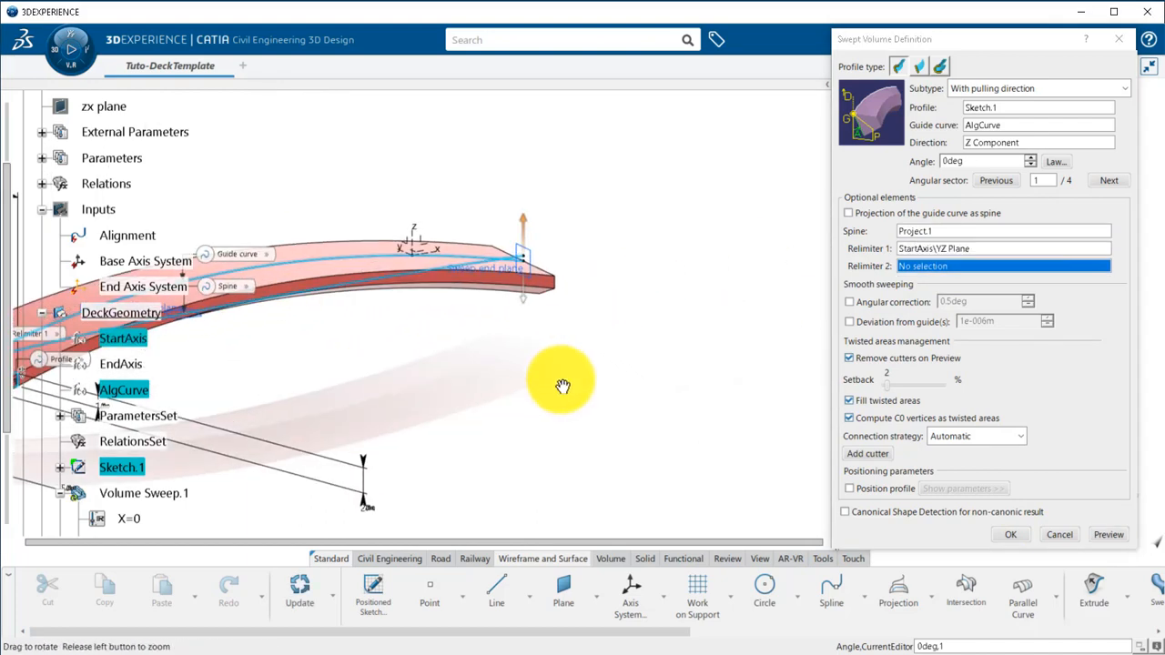
pyautogui.click(400, 238)
pyautogui.click(1108, 534)
pyautogui.moveTo(587, 463); pyautogui.dragTo(541, 343, button='middle')
pyautogui.click(1010, 534)
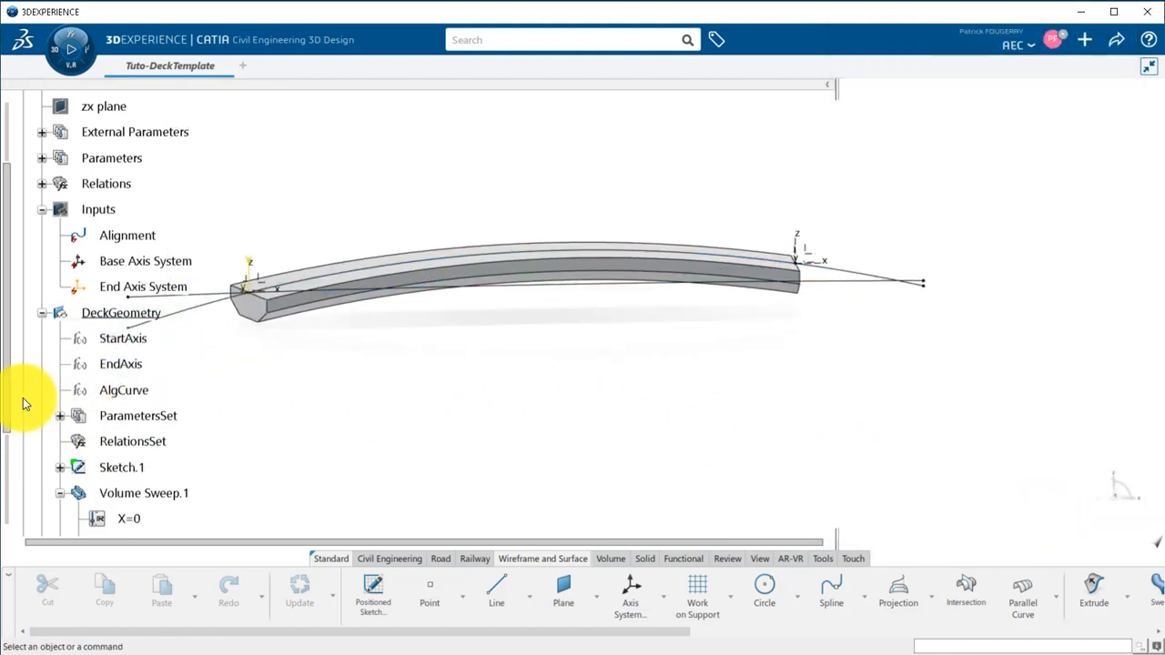
# Rename Volume Sweep.1 as DeckVolume in its feature properties.
pyautogui.scroll(-3, 23, 427)
pyautogui.rightClick(127, 505)
pyautogui.rightClick(114, 375)
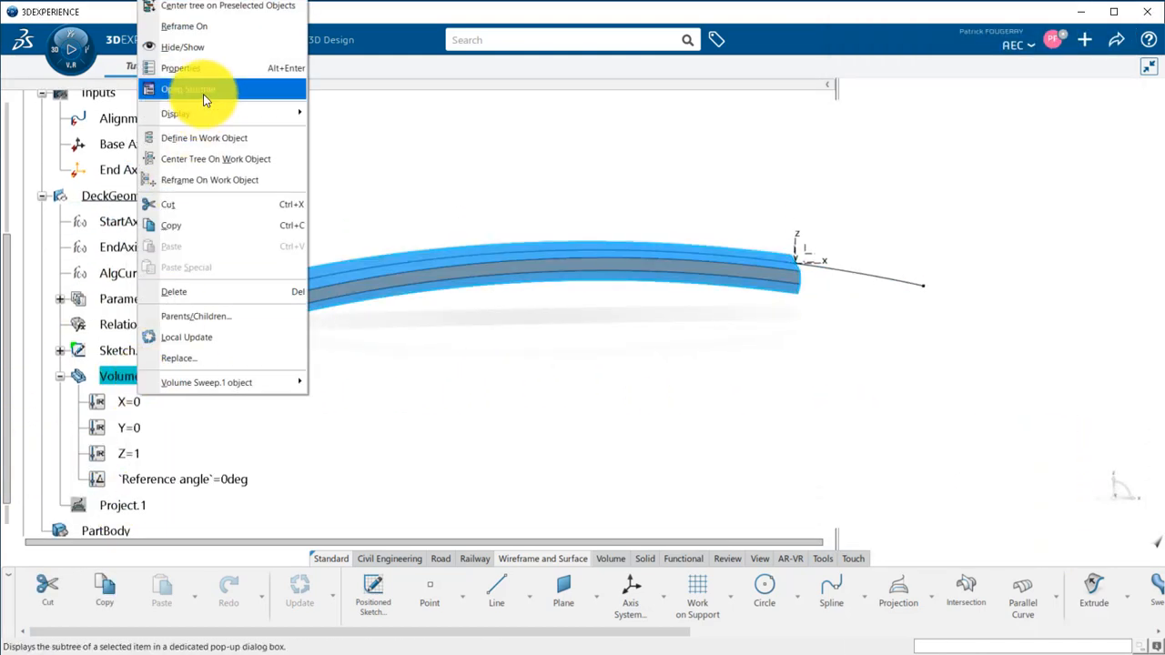
pyautogui.click(203, 94)
pyautogui.click(271, 157)
pyautogui.write('DeckVolume')
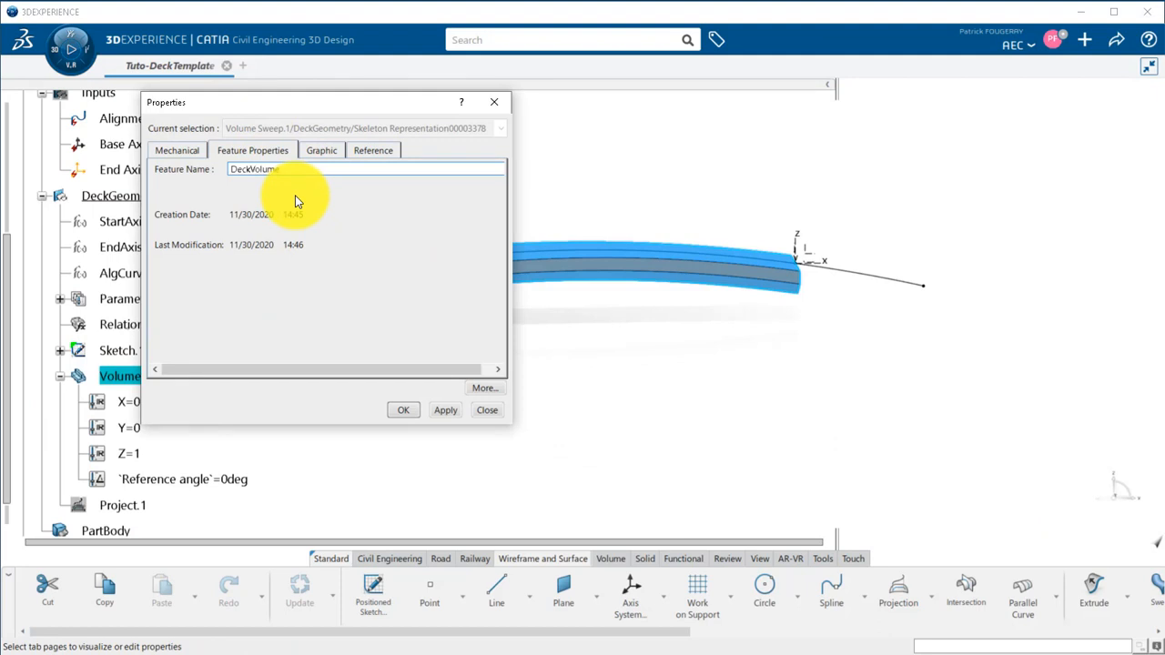
pyautogui.press('Return')
# Rename Sketch.1 as DeckSketch in its feature properties.
pyautogui.rightClick(132, 350)
pyautogui.click(156, 39)
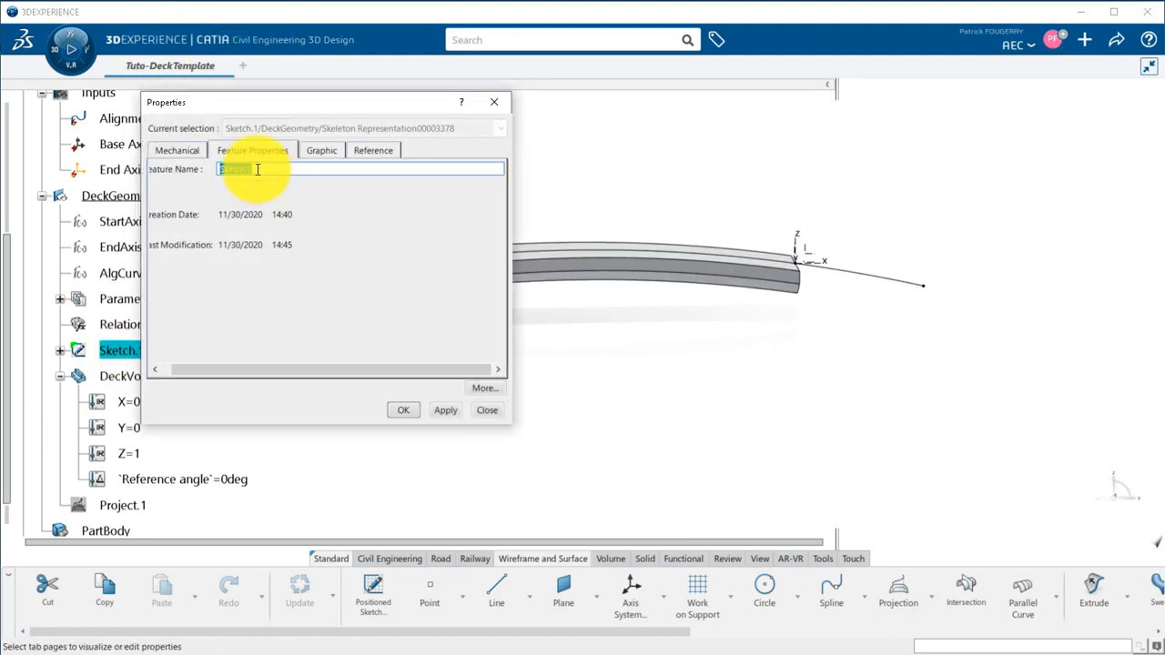
pyautogui.write('DeckSketch')
pyautogui.press('Return')
pyautogui.click(434, 359)
# Create a new single-value parameter of type Volume with the Formula command.
pyautogui.moveTo(434, 361); pyautogui.dragTo(487, 362, button='middle')
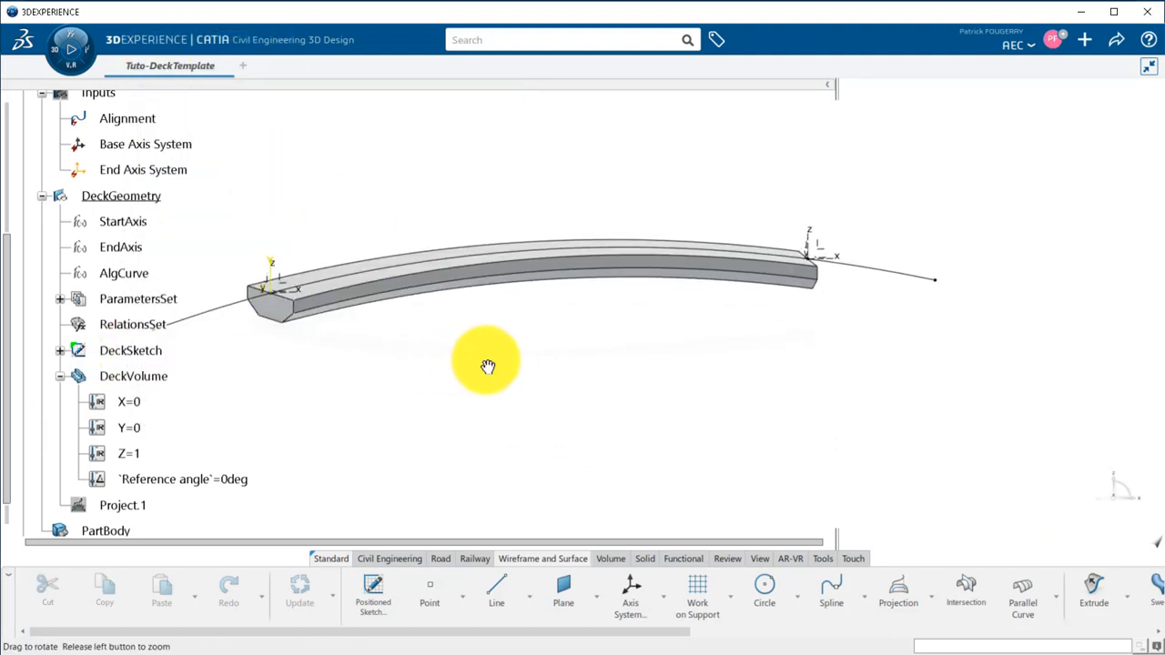
pyautogui.click(830, 561)
pyautogui.click(1055, 592)
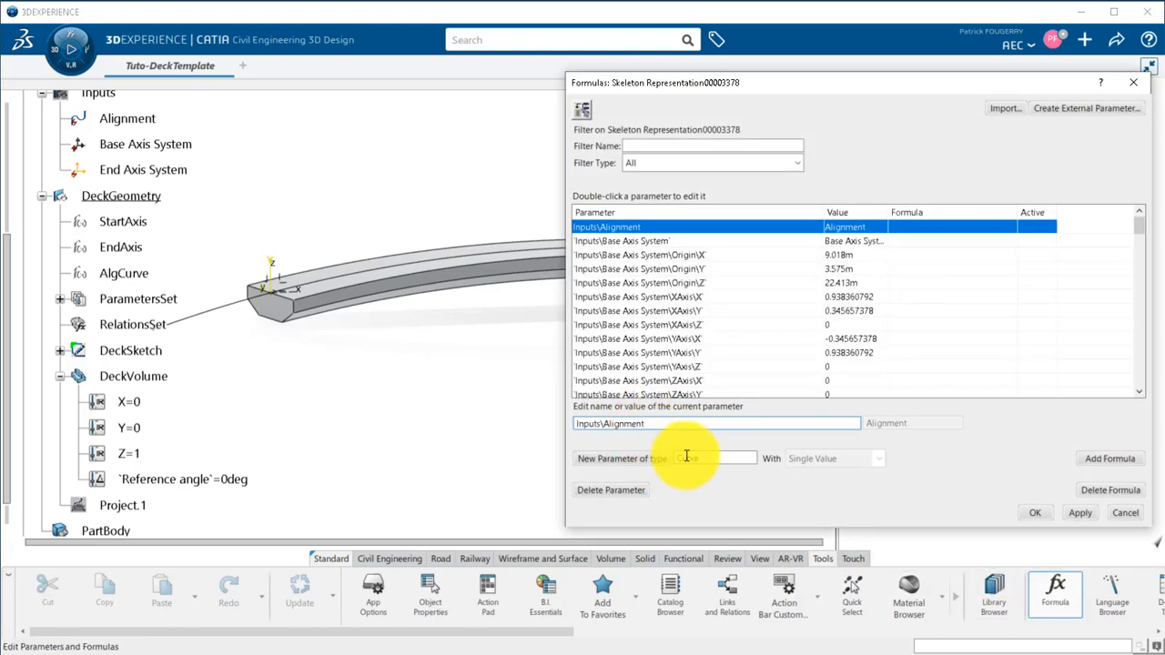
pyautogui.click(701, 458)
pyautogui.write('Volume')
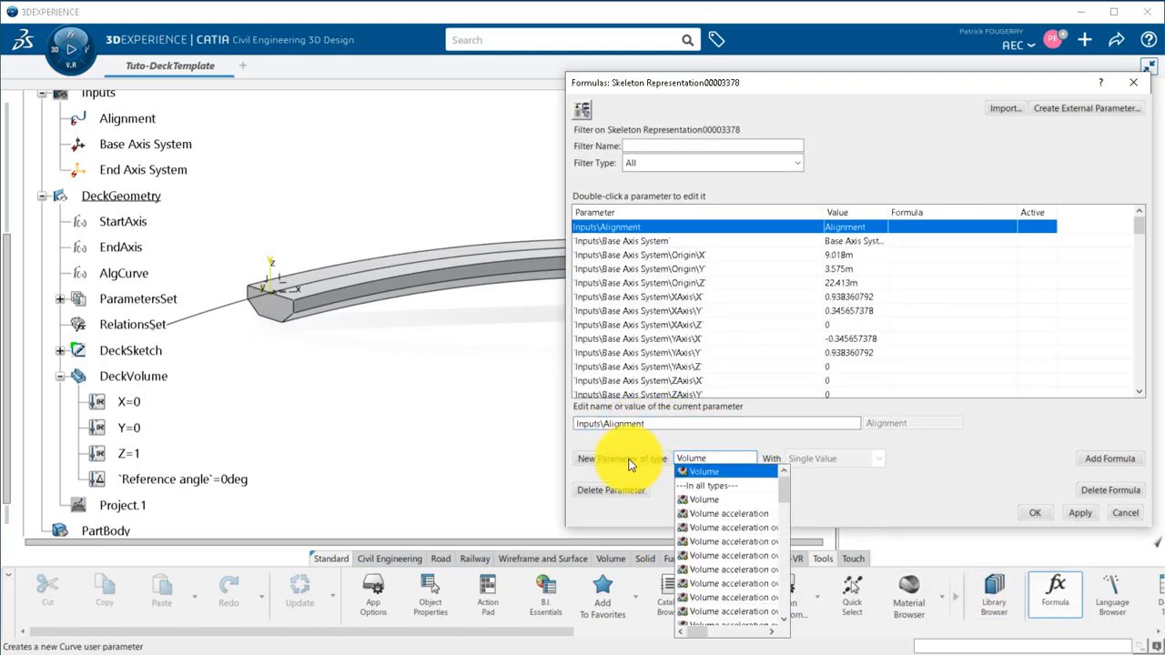
pyautogui.press('Return')
pyautogui.click(628, 458)
# Drive the new parameter with the formula volume(DeckGeometry\DeckVolume), accepting its update on global Update.
pyautogui.click(1109, 458)
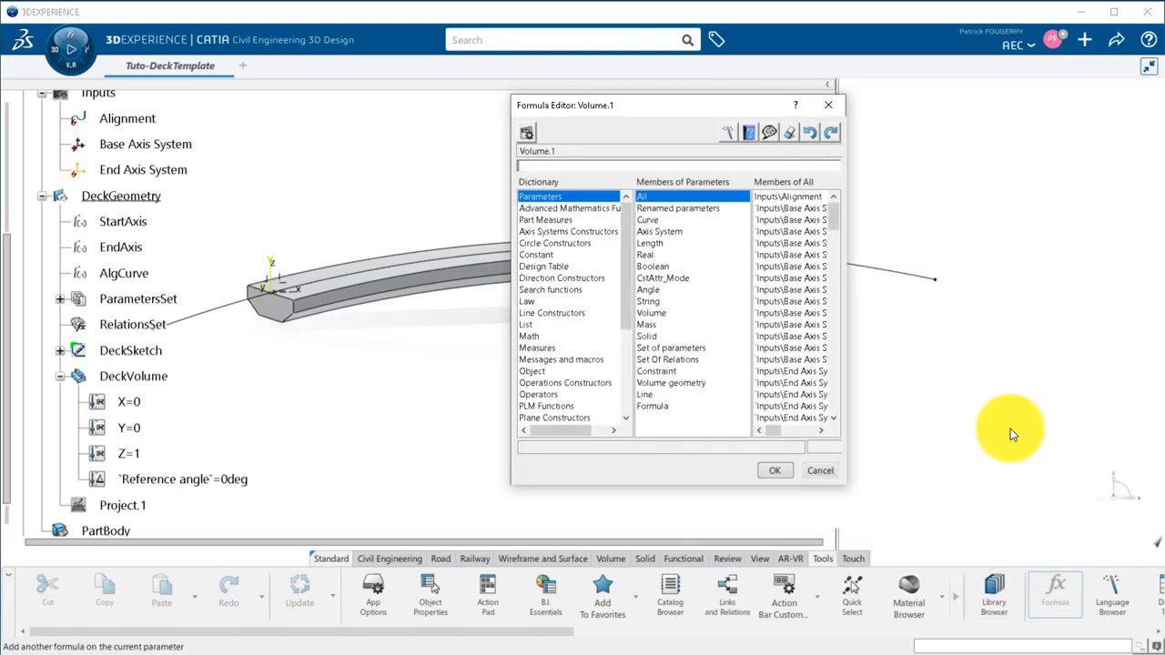
pyautogui.click(536, 348)
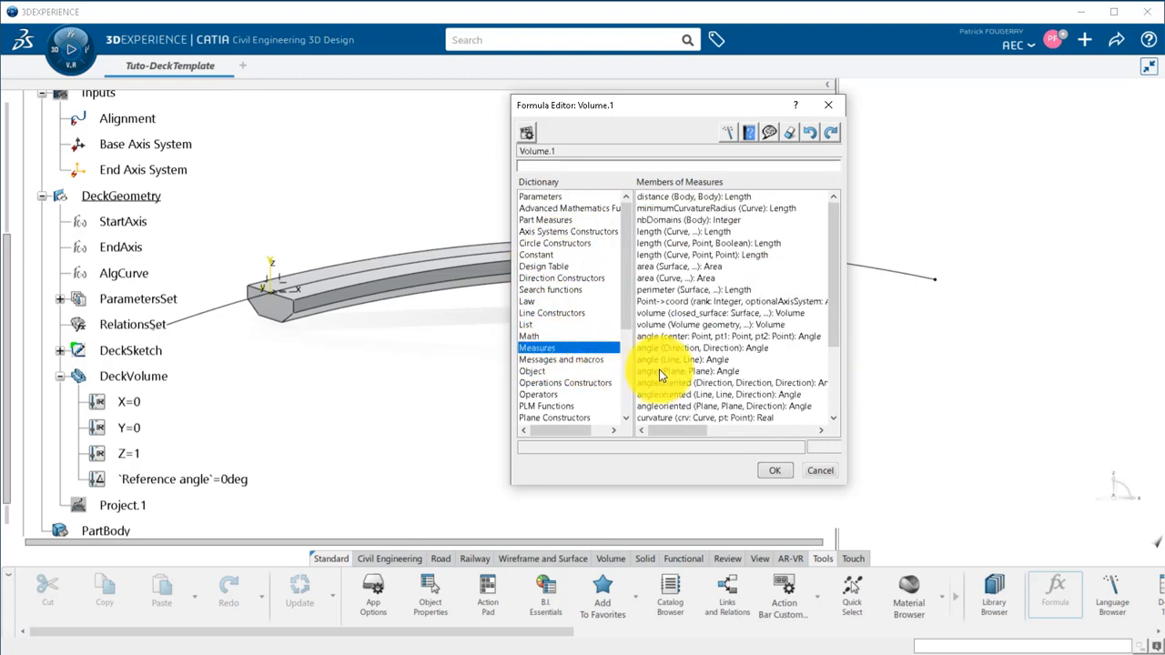
pyautogui.click(678, 325)
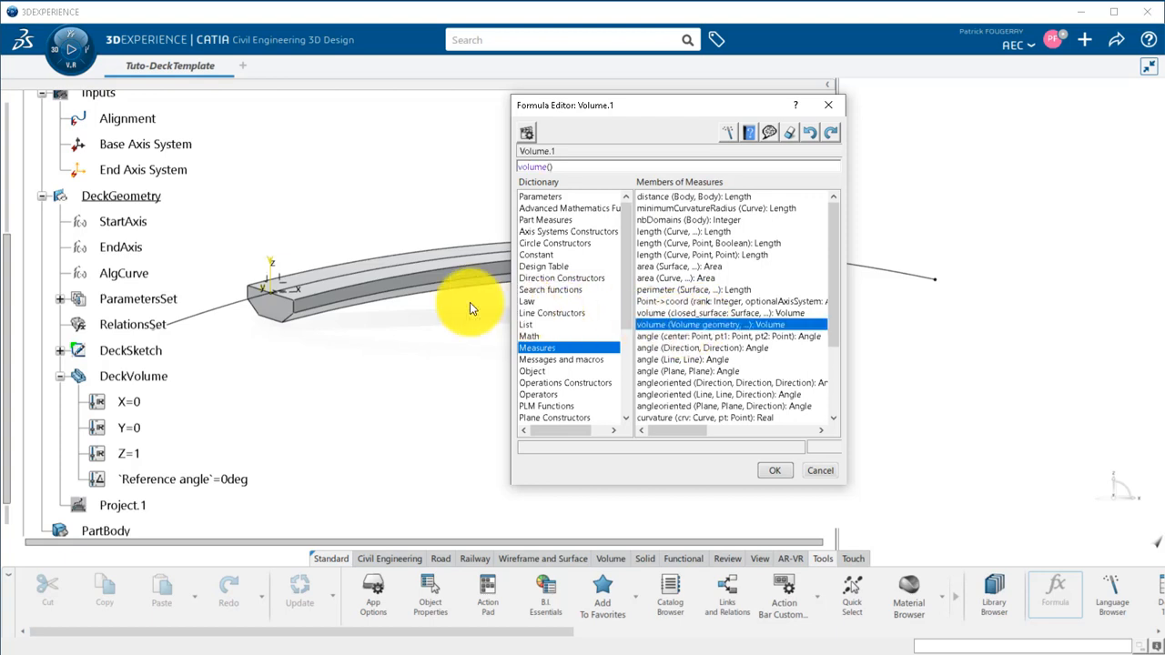
pyautogui.click(135, 376)
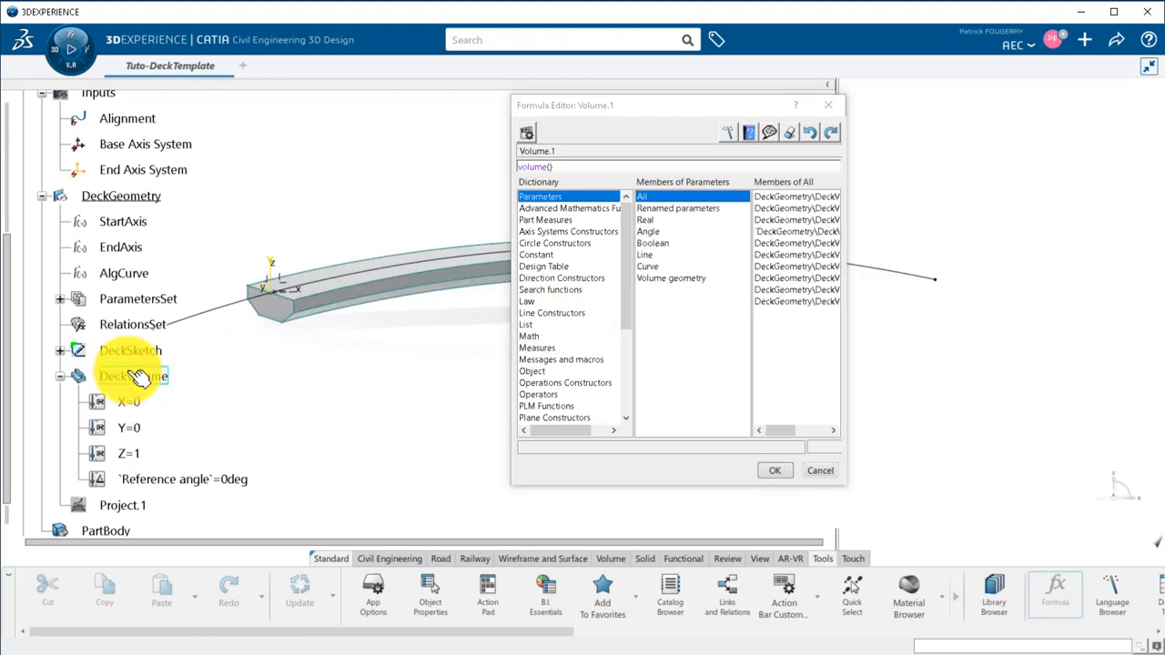
pyautogui.click(775, 472)
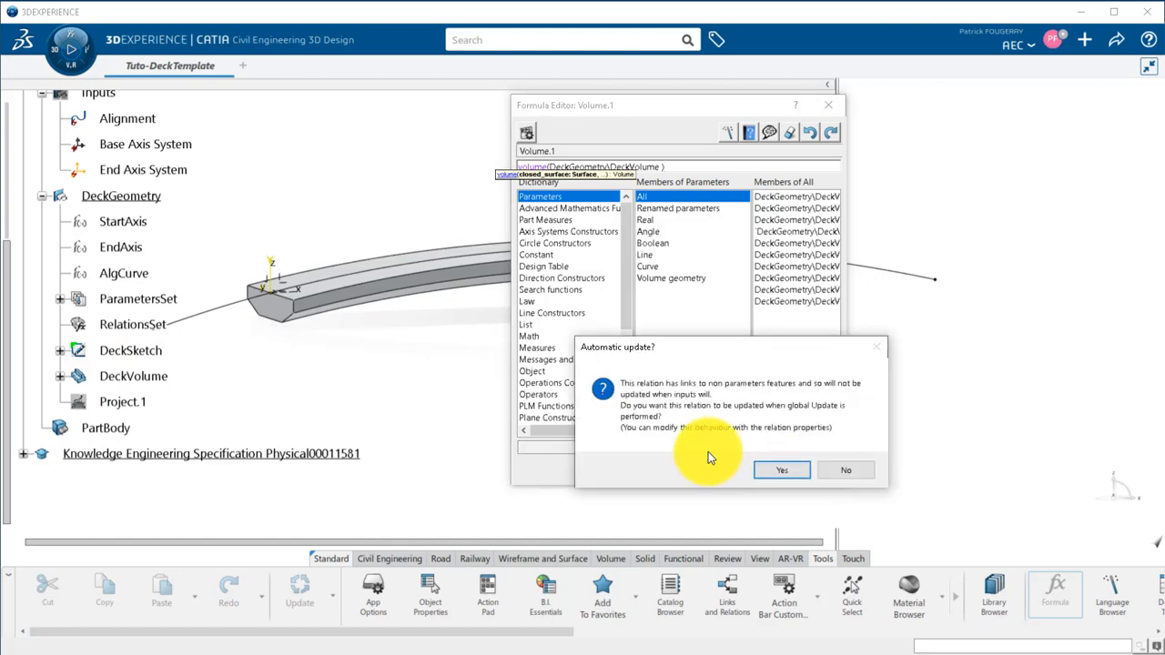
pyautogui.click(782, 470)
pyautogui.click(1035, 513)
# Move the Volume.1 parameter from Parameters into ParametersSet under DeckGeometry.
pyautogui.click(59, 299)
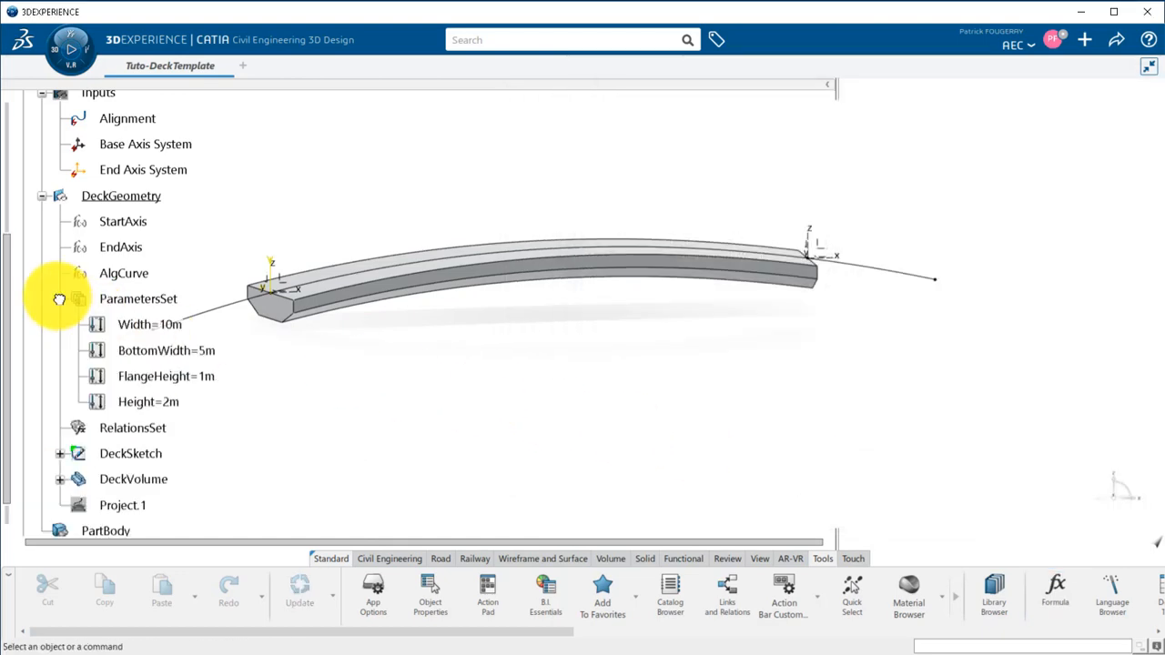
pyautogui.moveTo(15, 302); pyautogui.dragTo(13, 206)
pyautogui.click(42, 142)
pyautogui.click(123, 193)
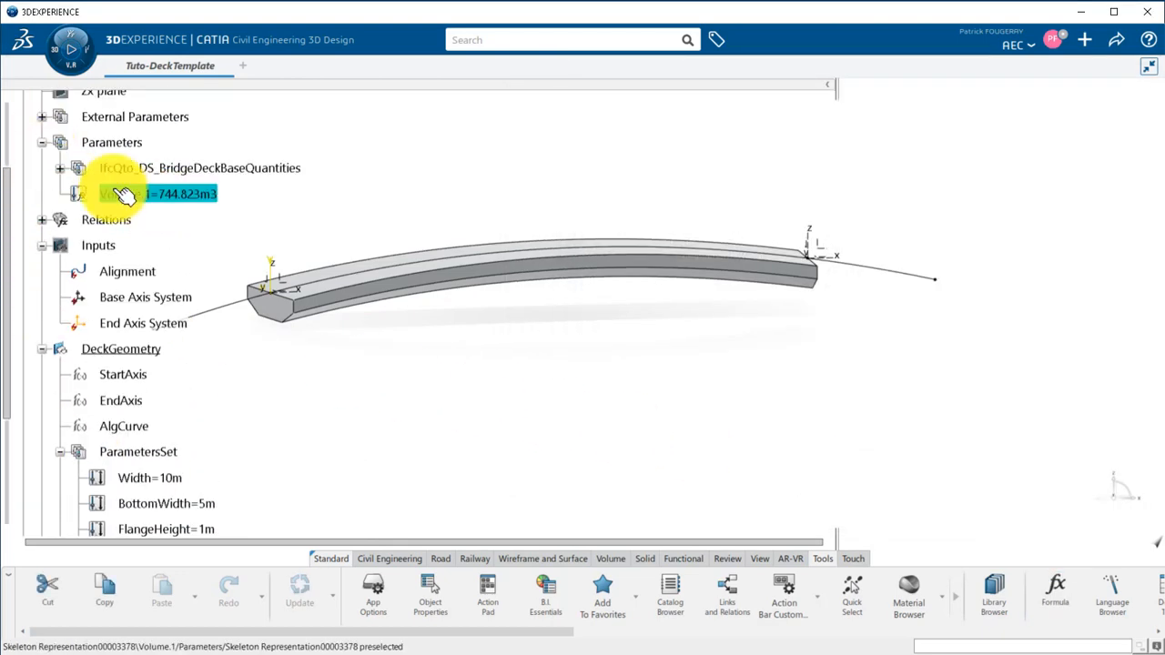
pyautogui.moveTo(127, 457); pyautogui.dragTo(128, 456)
pyautogui.scroll(-1, 173, 418)
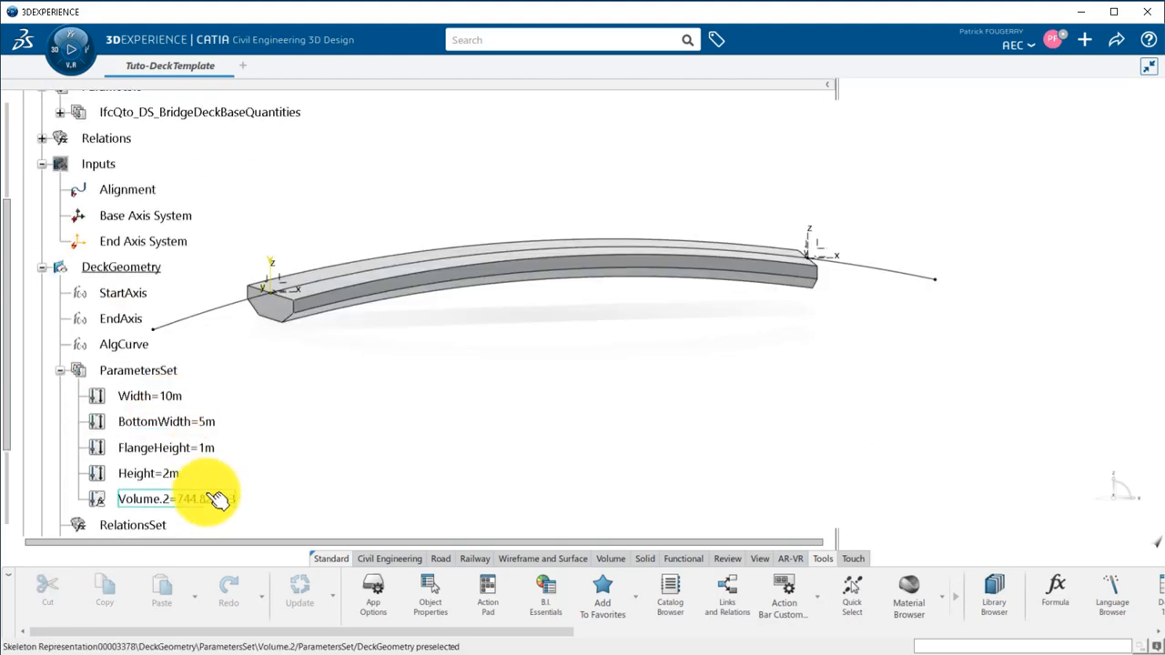
# Rename the moved volume parameter as Volume, in both its local name and its name.
pyautogui.rightClick(204, 503)
pyautogui.click(282, 188)
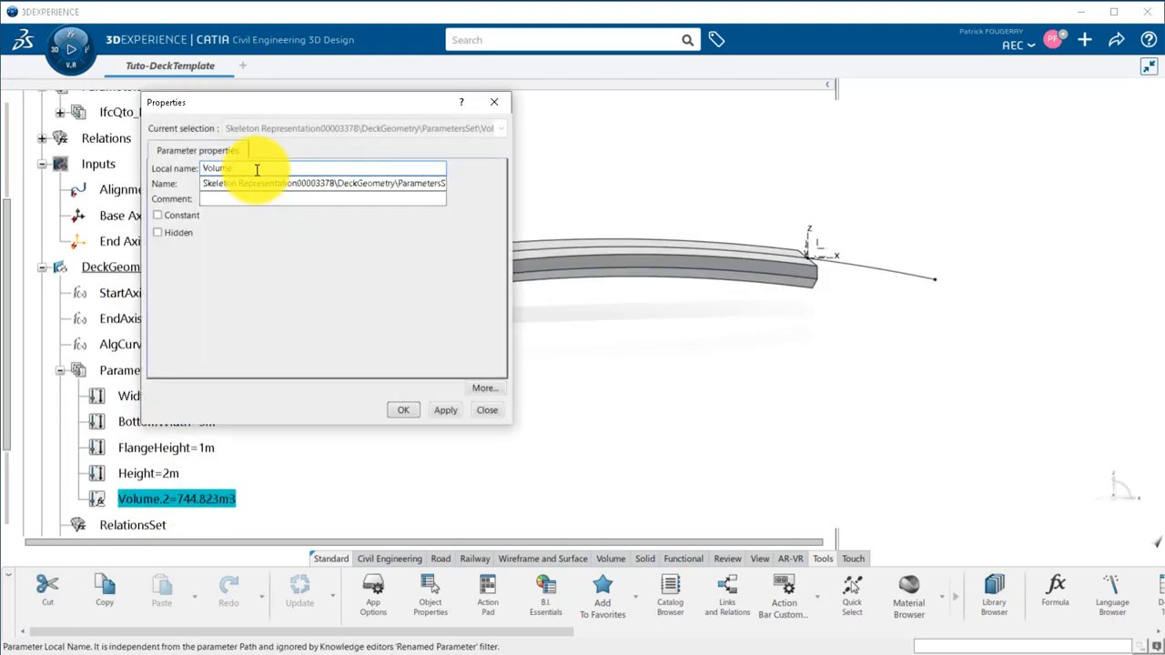
pyautogui.moveTo(257, 170); pyautogui.dragTo(507, 189)
pyautogui.hotkey('ctrl', 'c')
pyautogui.hotkey('ctrl', 'v')
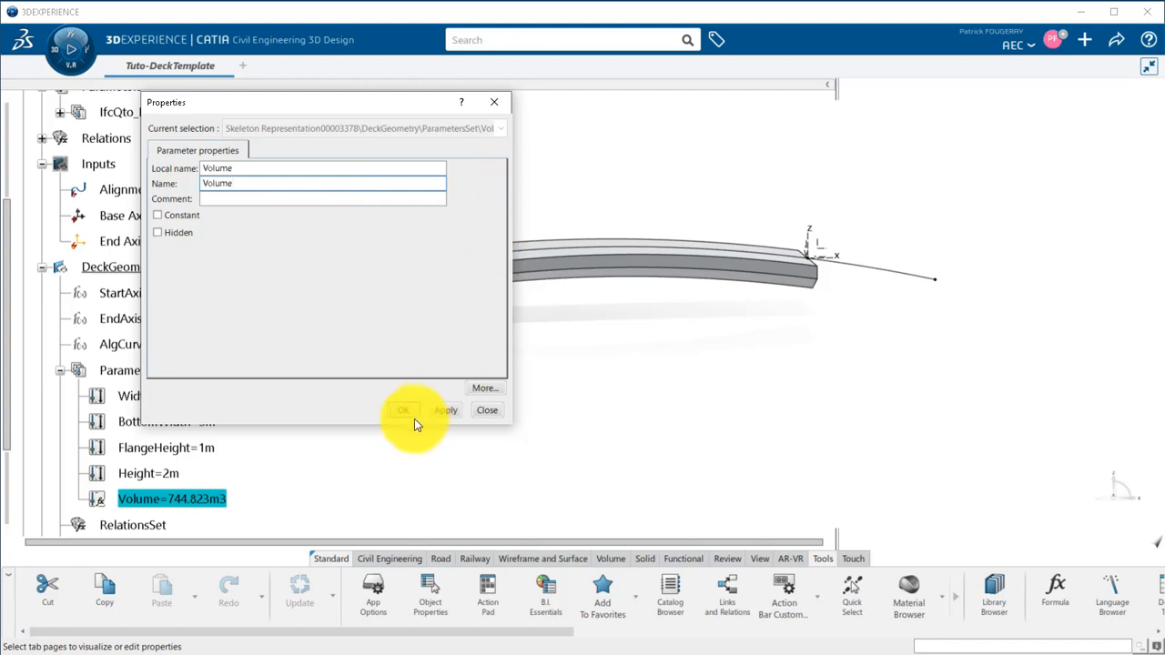
pyautogui.click(412, 414)
pyautogui.moveTo(409, 395)
pyautogui.mouseDown(button='middle')
pyautogui.moveTo(462, 380)
pyautogui.moveTo(386, 392)
pyautogui.mouseUp(button='middle')
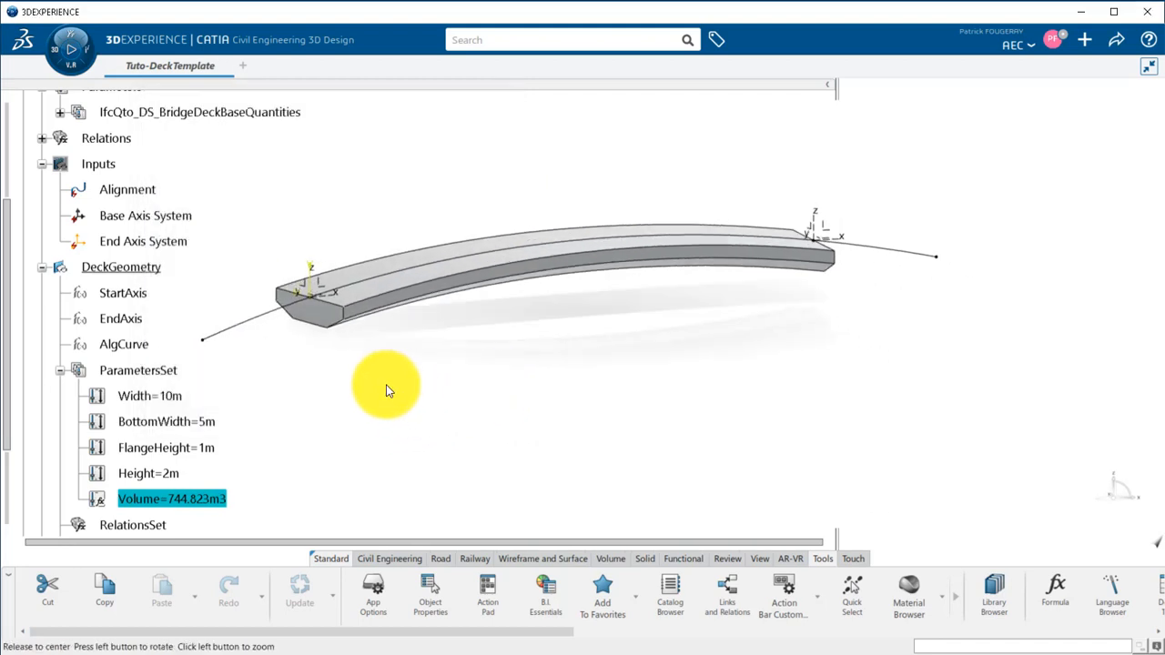
# Collapse ParametersSet, insert a geometrical set inside DeckGeometry and rename it Outputs.
pyautogui.click(59, 371)
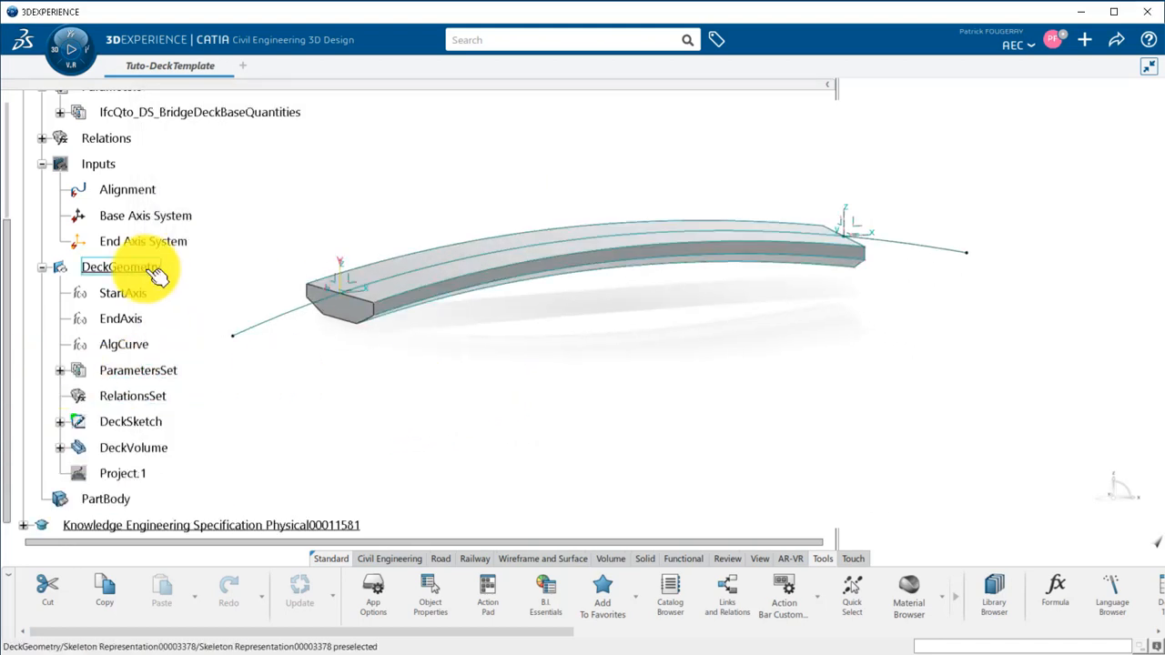
pyautogui.click(136, 267)
pyautogui.rightClick(137, 500)
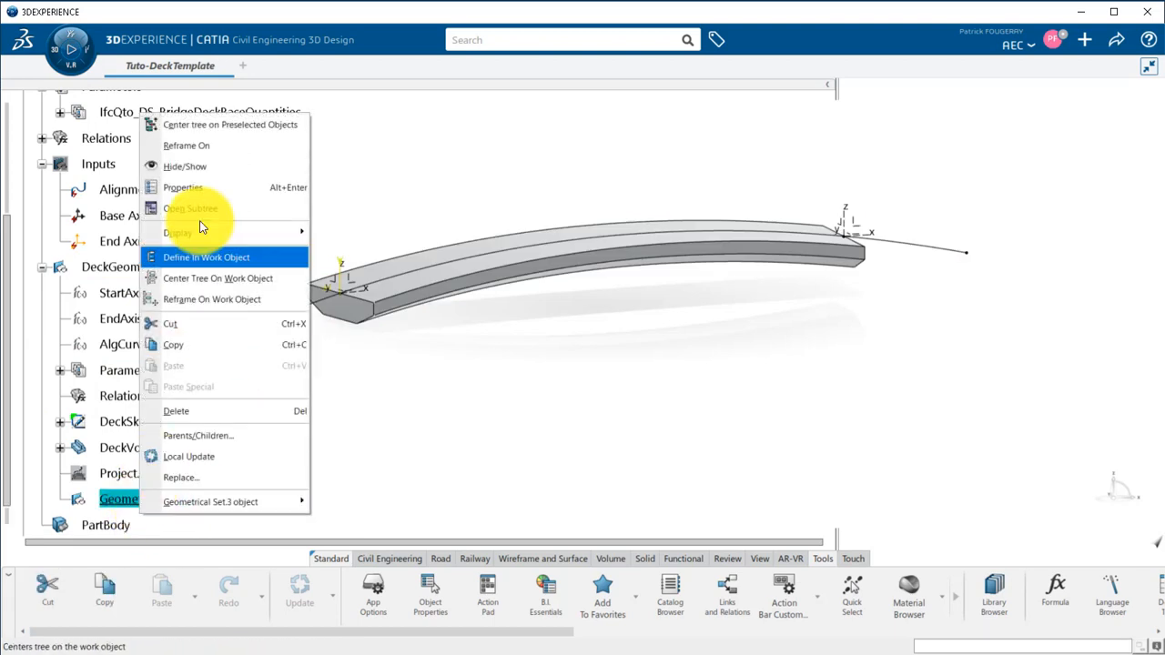
pyautogui.click(182, 187)
pyautogui.click(273, 150)
pyautogui.write('Output')
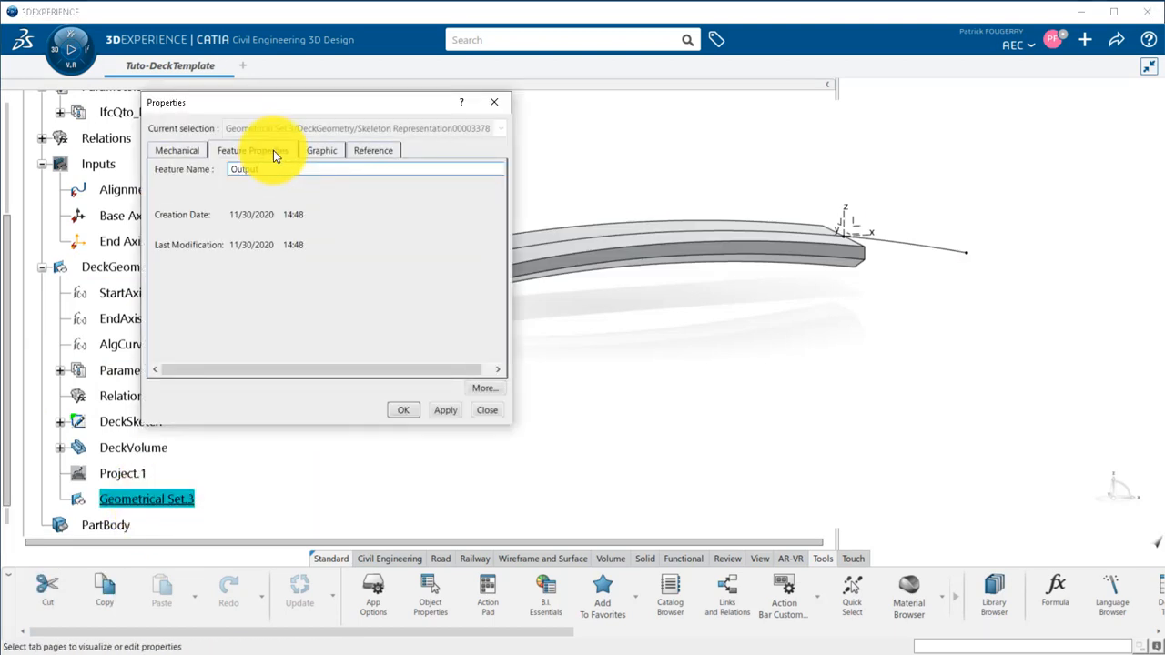
pyautogui.press('Return')
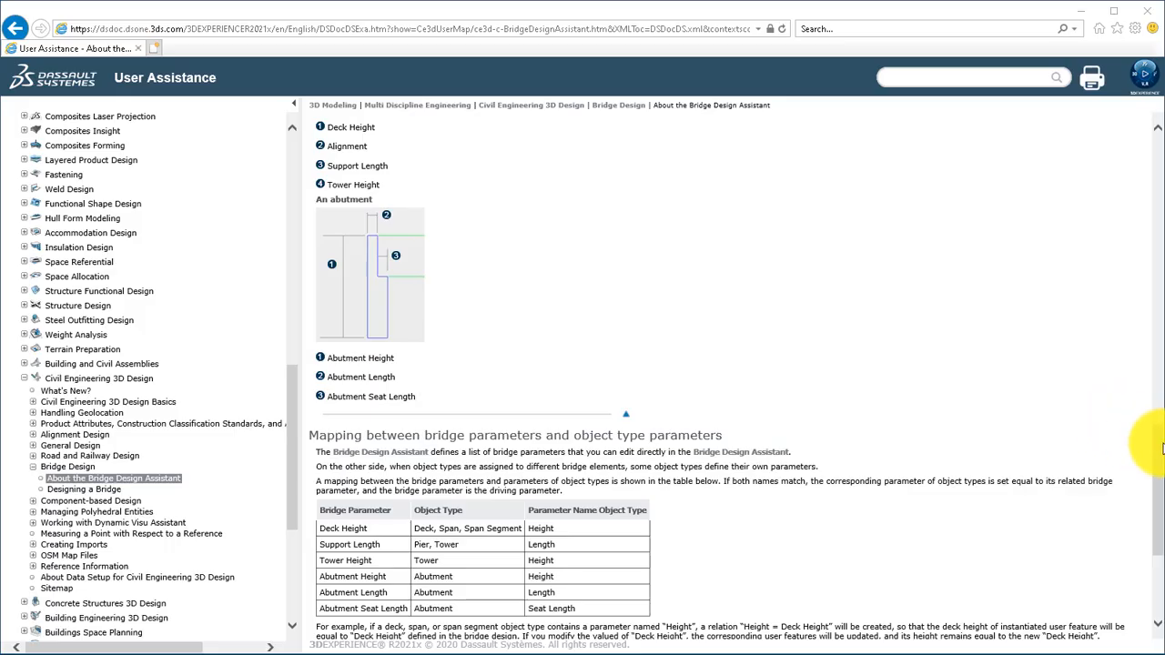
# Switch to the User Assistance page and examine the optional outputs for the Deck function, covering support axis systems and support system outputs.
pyautogui.moveTo(1153, 333); pyautogui.dragTo(1154, 228)
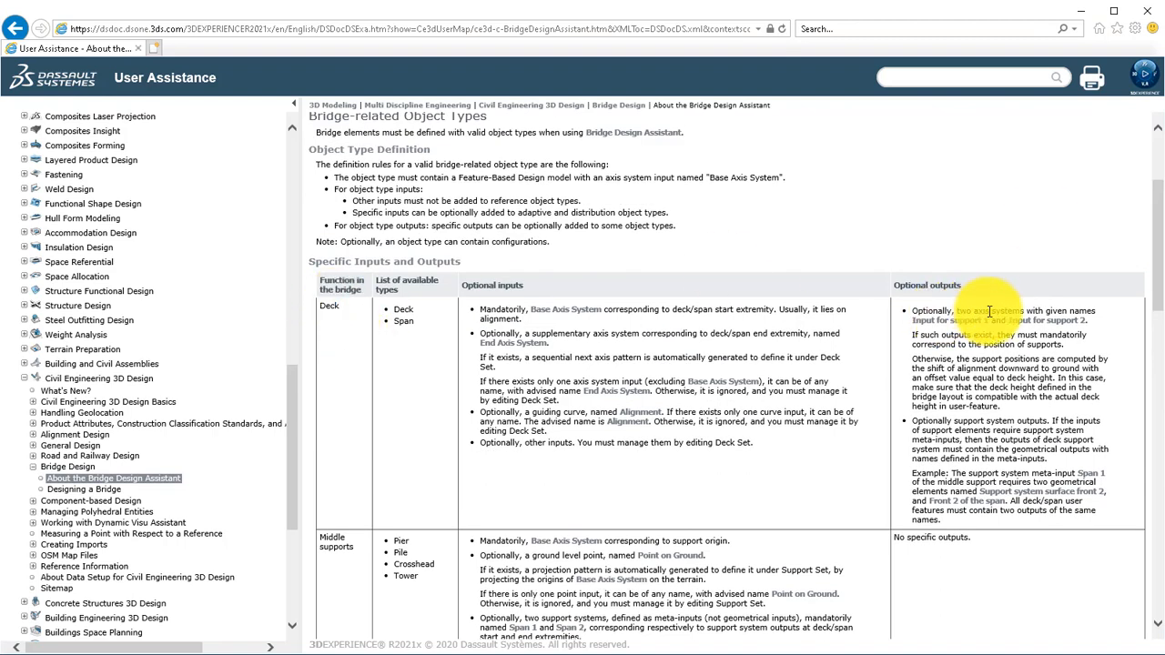
pyautogui.moveTo(960, 311); pyautogui.dragTo(1019, 313)
pyautogui.moveTo(912, 319); pyautogui.dragTo(945, 320)
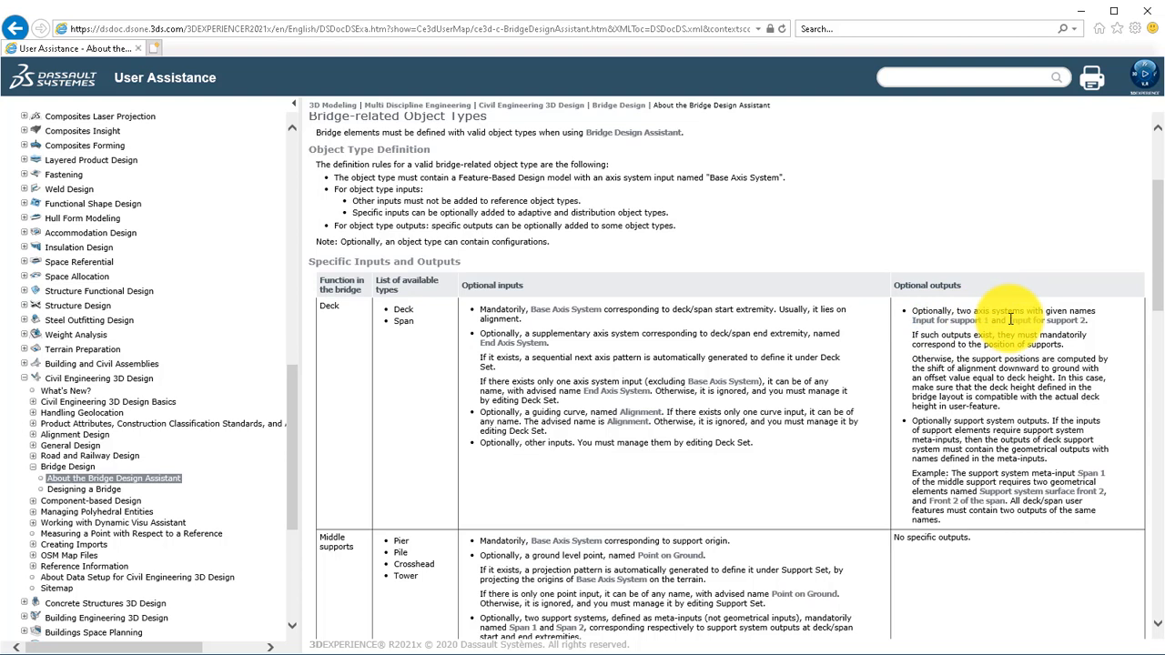
pyautogui.moveTo(1009, 319); pyautogui.dragTo(1077, 320)
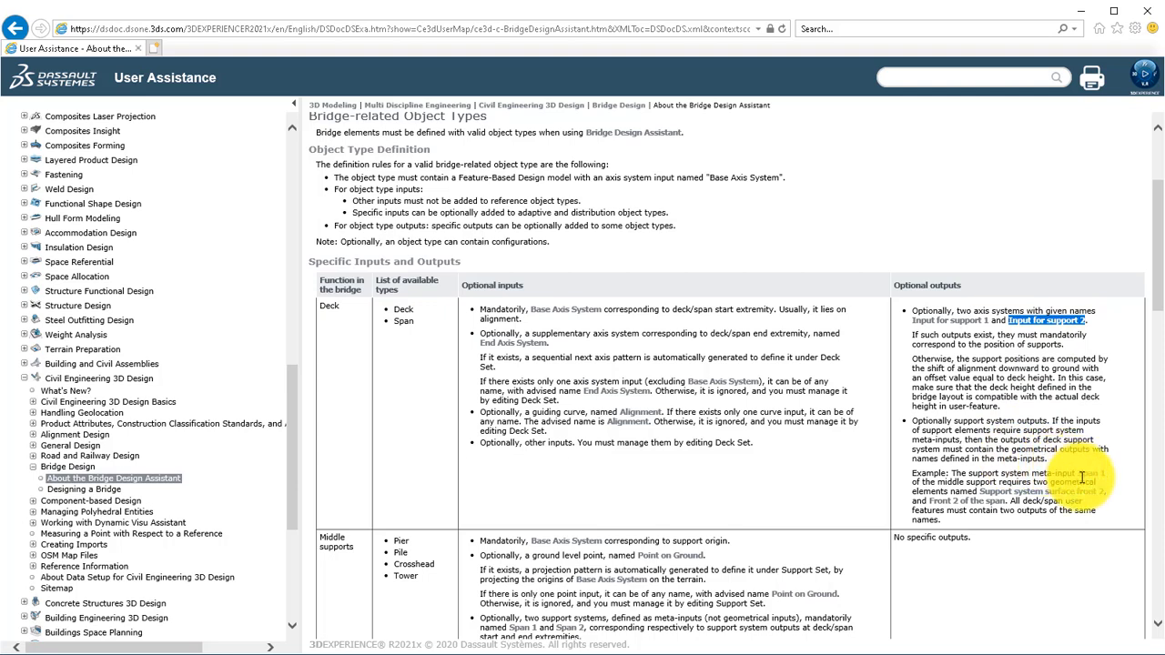
pyautogui.click(930, 489)
pyautogui.scroll(-1, 930, 488)
pyautogui.moveTo(962, 490); pyautogui.dragTo(1002, 490)
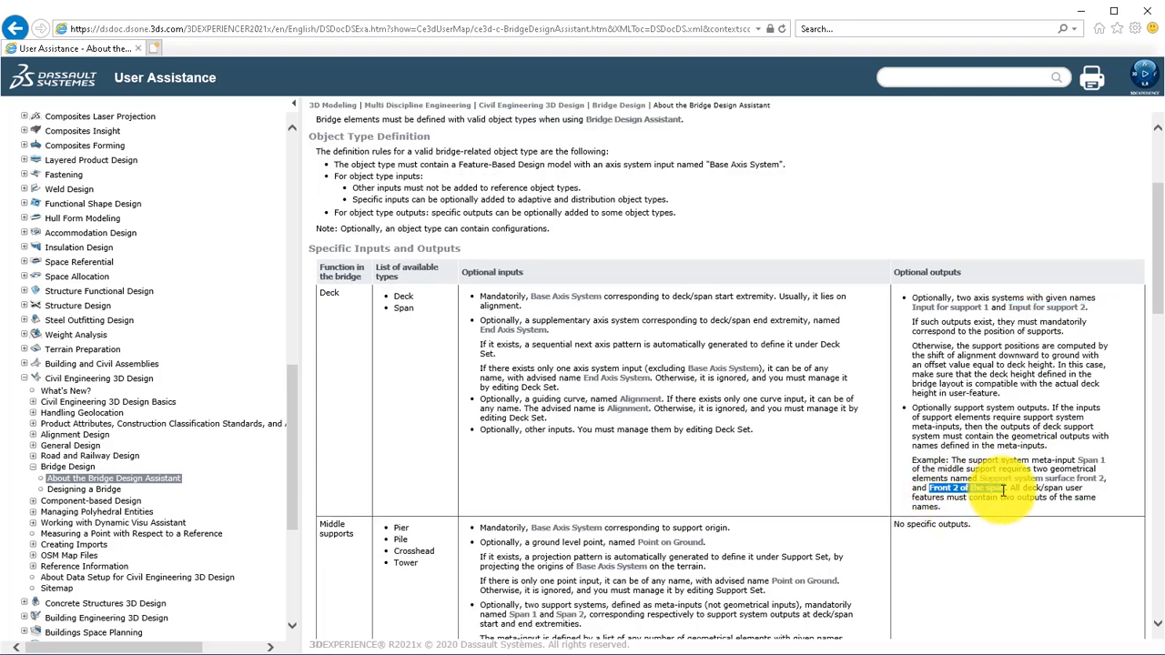
pyautogui.click(1052, 510)
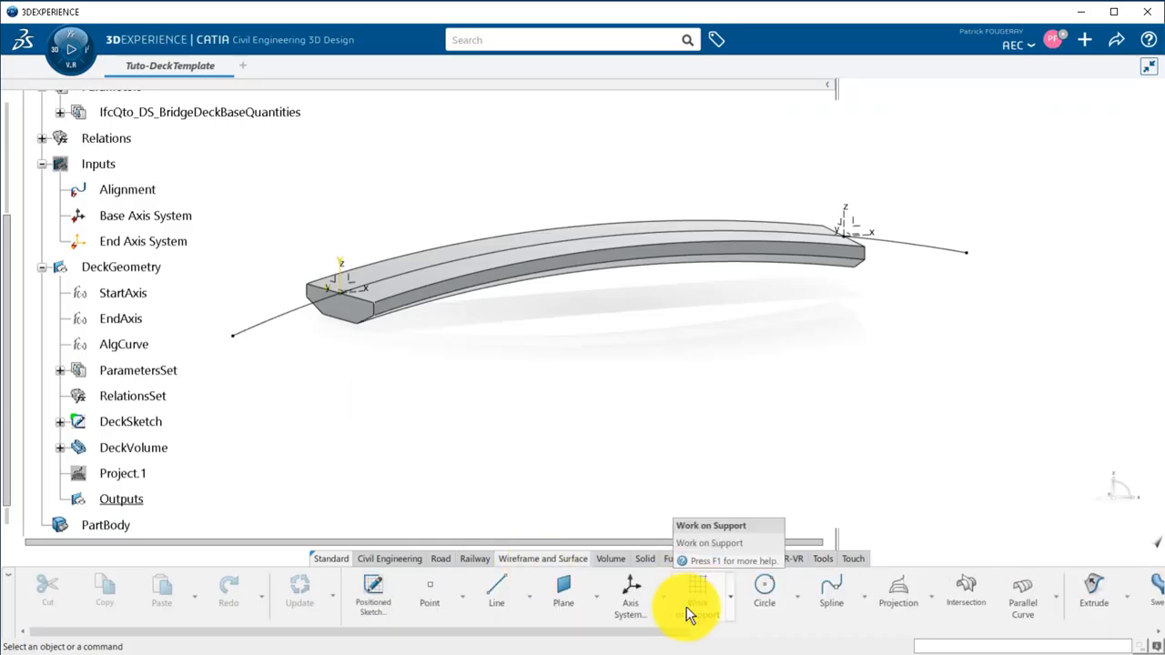
# Set up a Translate of AlgCurve in the Outputs set, using Z Component as direction.
pyautogui.moveTo(628, 630); pyautogui.dragTo(923, 632)
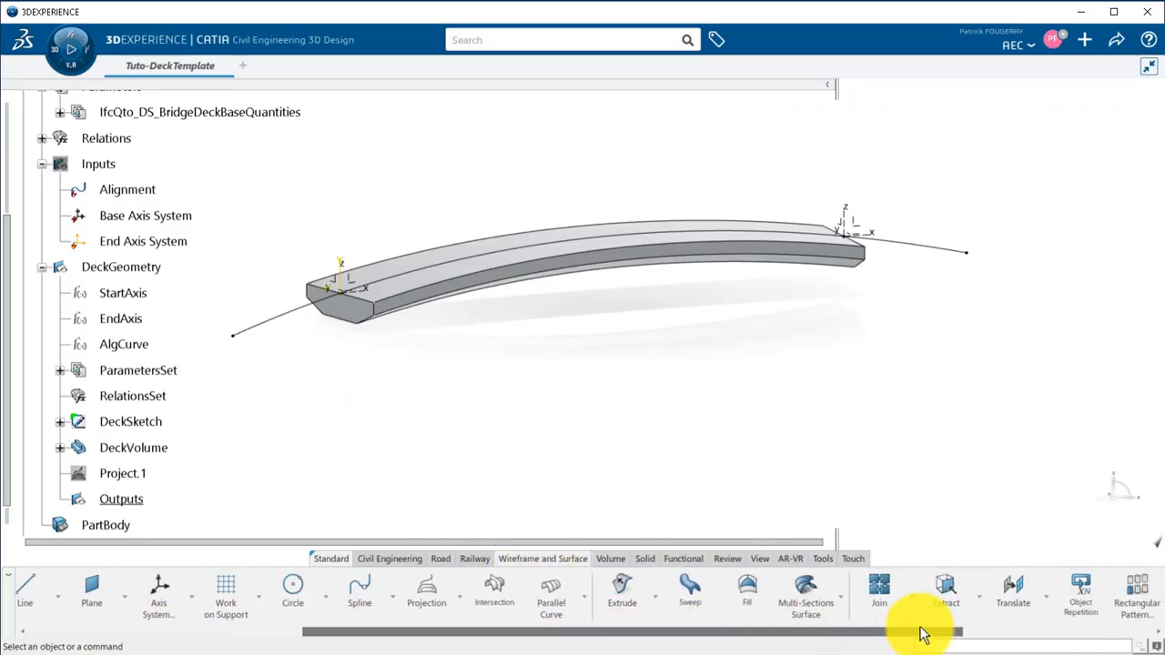
pyautogui.click(1021, 584)
pyautogui.click(275, 316)
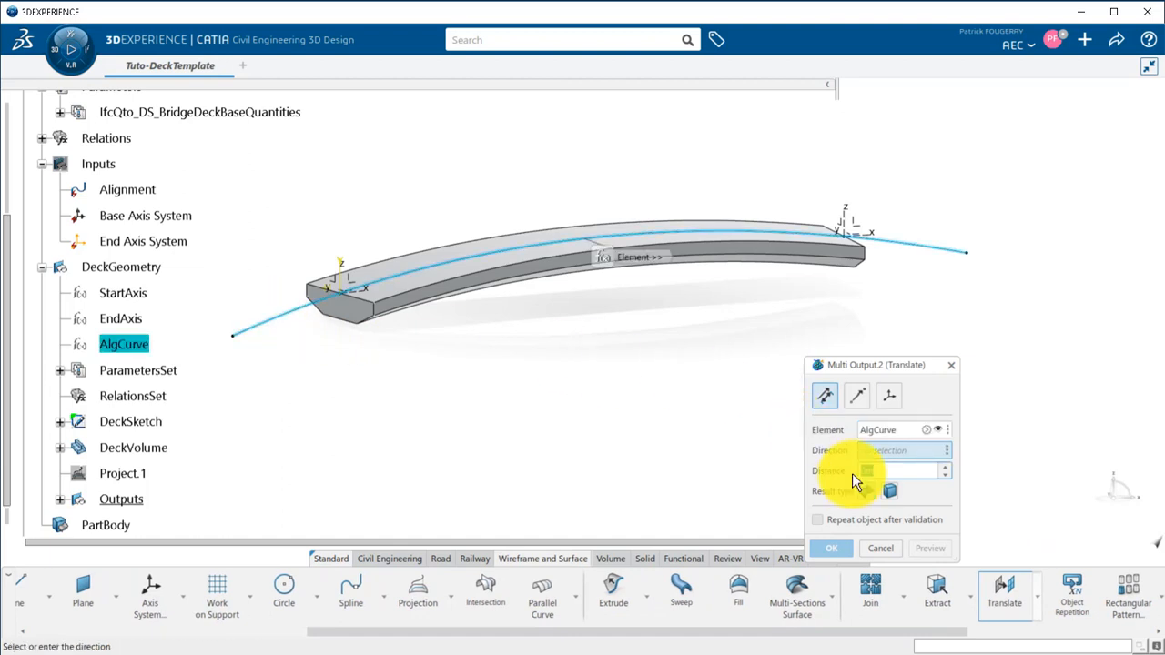
pyautogui.click(880, 450)
pyautogui.click(914, 518)
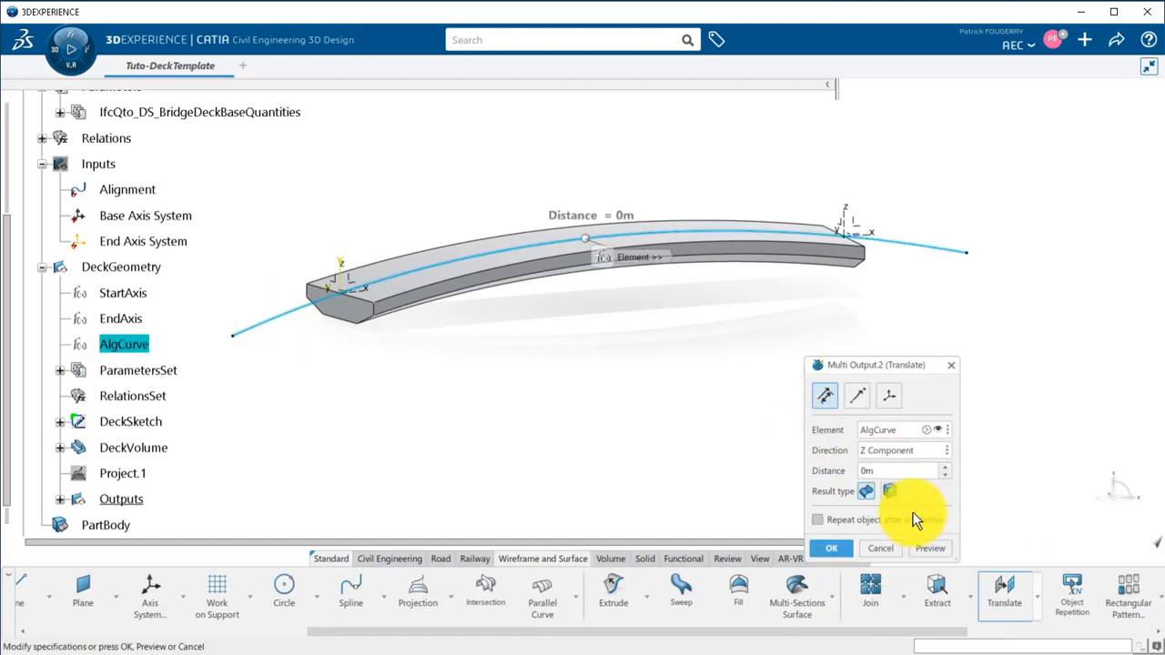
# Drive the Translate distance with the formula -Height from ParametersSet and create the translated alignment curve.
pyautogui.rightClick(874, 473)
pyautogui.click(939, 418)
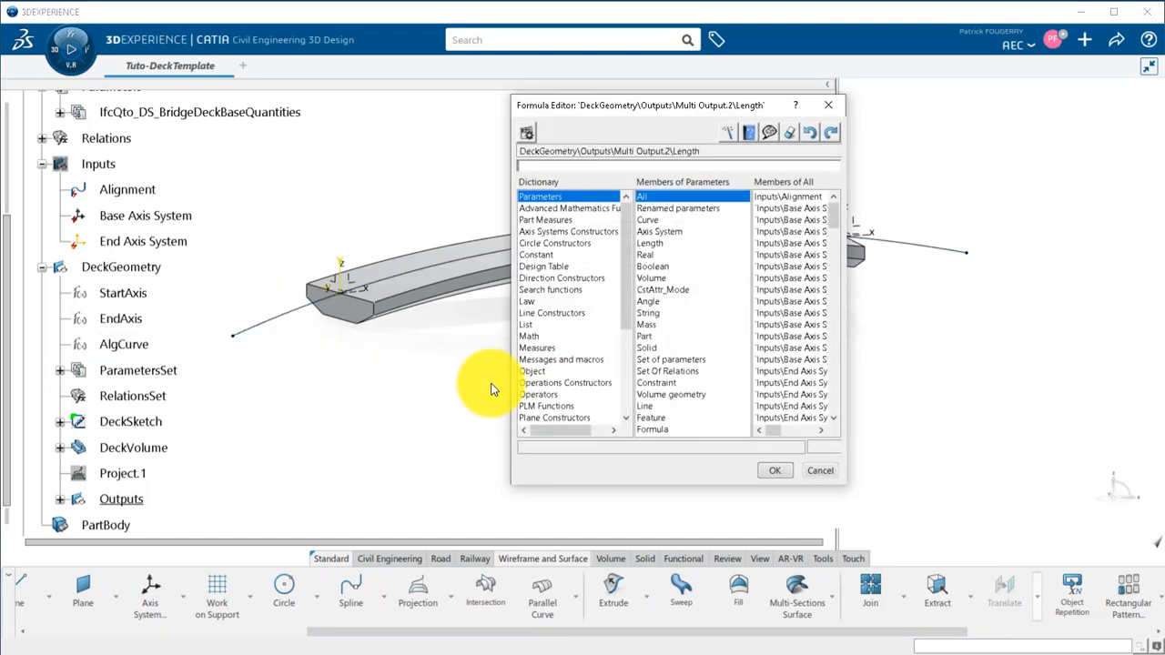
pyautogui.click(59, 372)
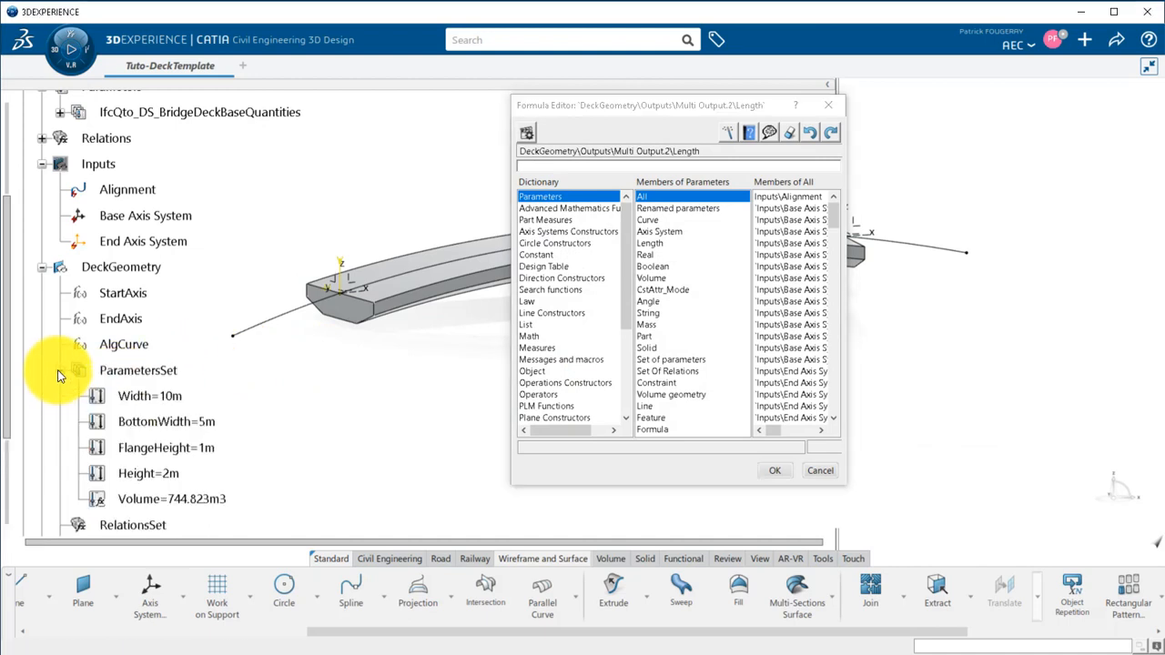
pyautogui.click(146, 473)
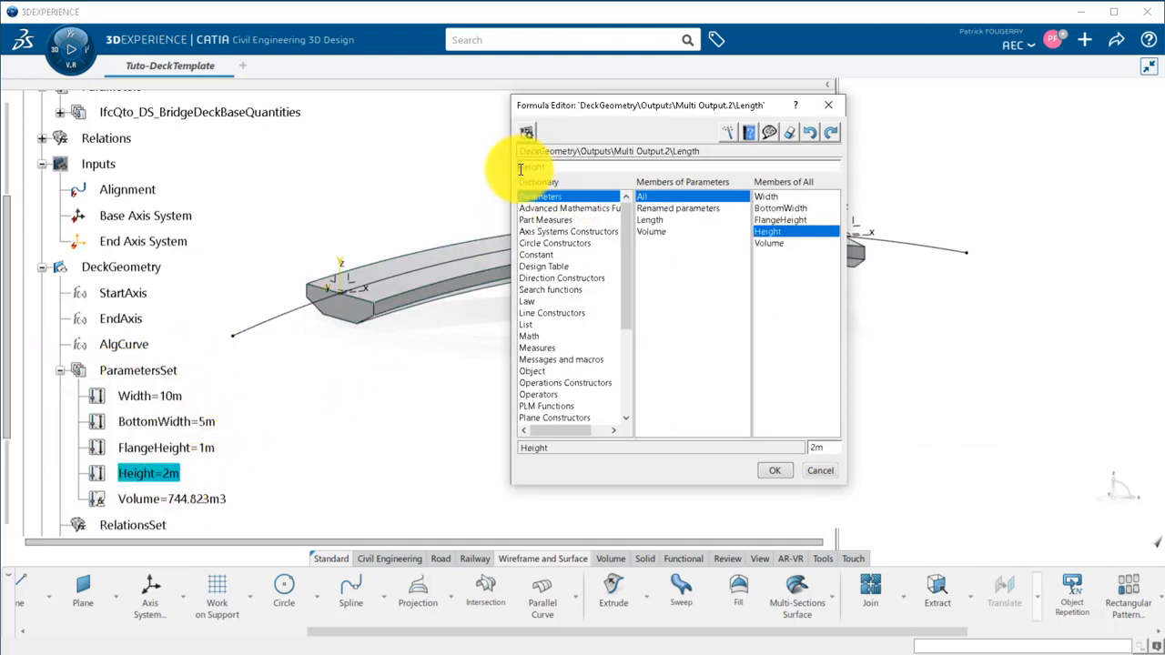
pyautogui.click(772, 472)
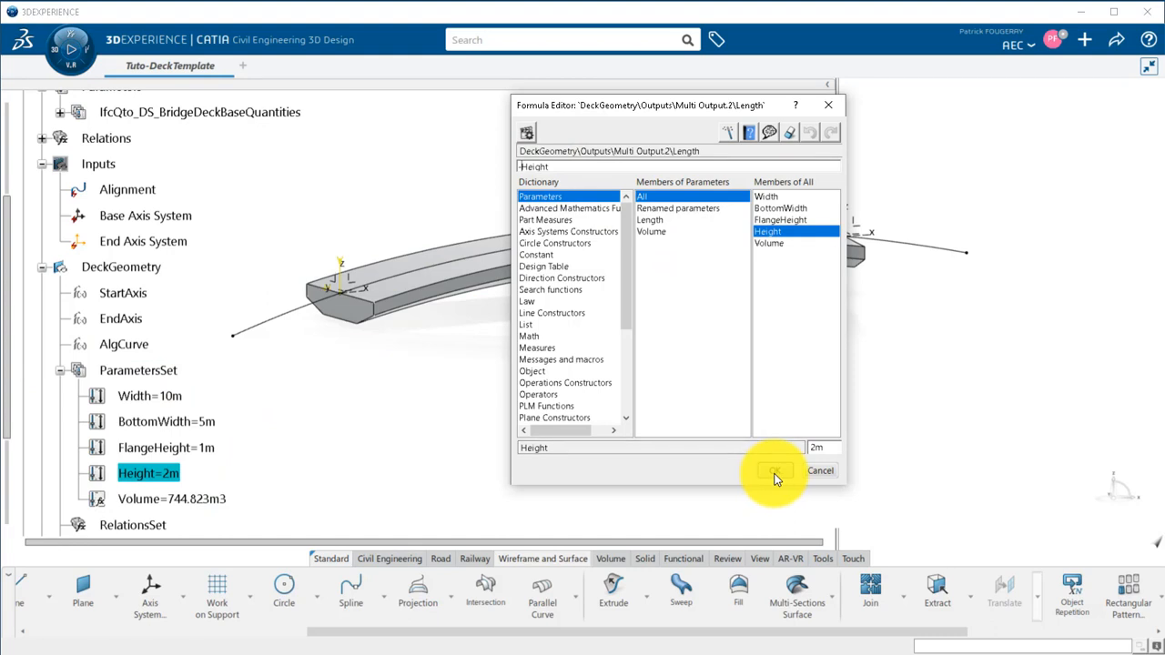
pyautogui.click(824, 539)
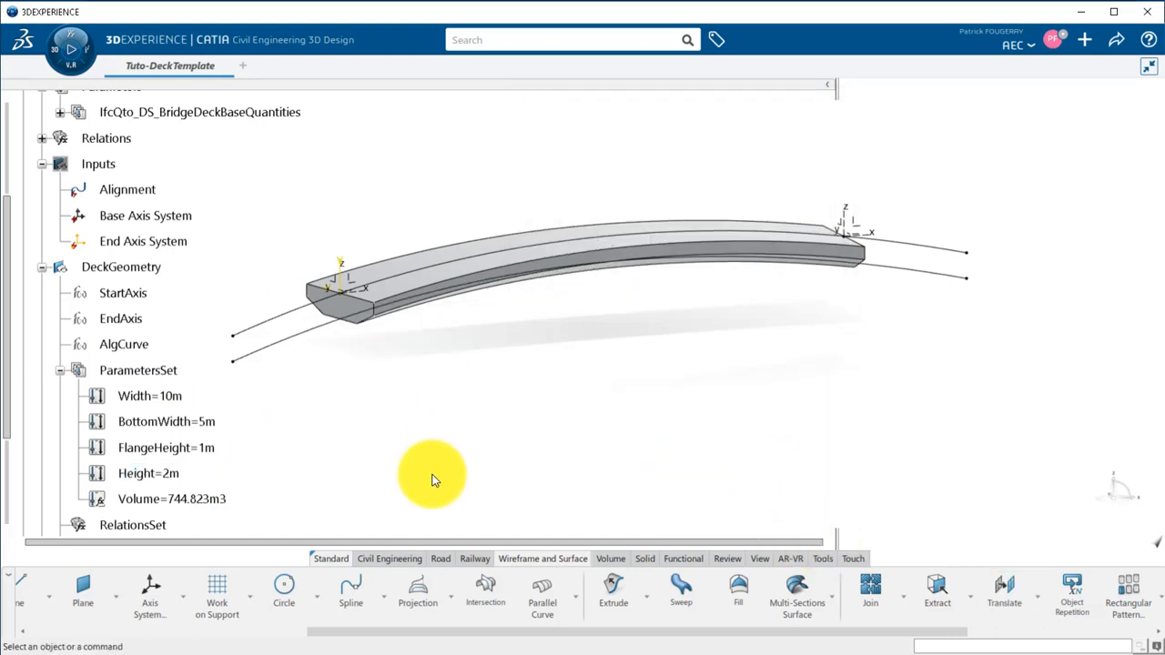
# Create an intersection between the YZ plane of StartAxis and the translated curve.
pyautogui.click(490, 596)
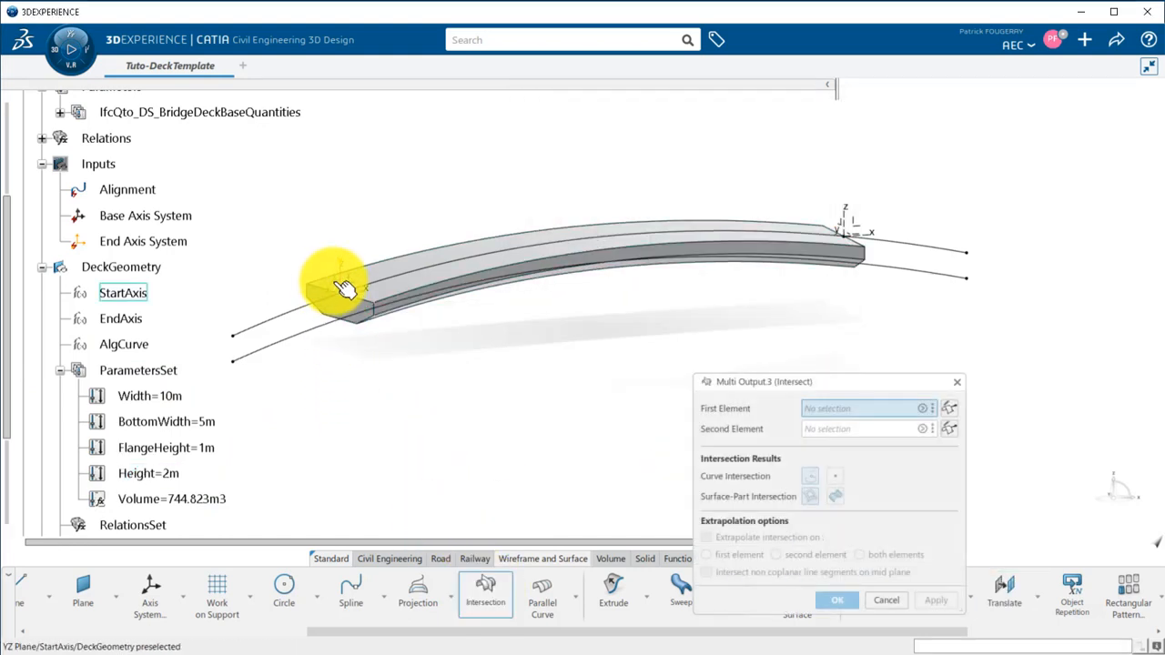
pyautogui.click(345, 288)
pyautogui.click(318, 337)
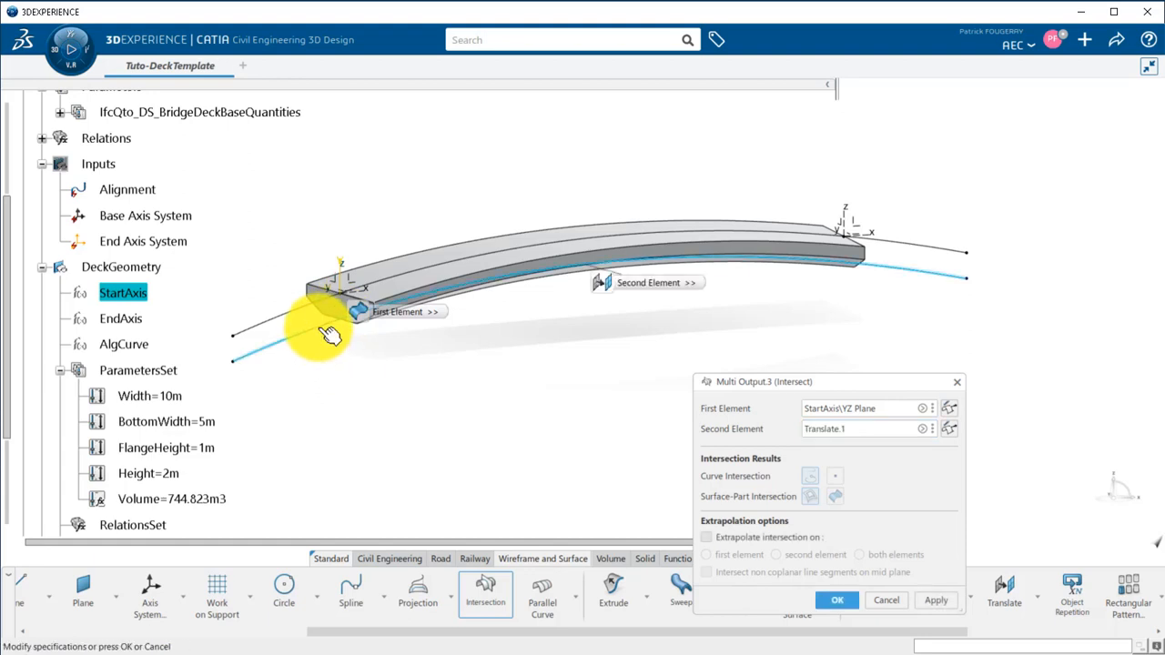
pyautogui.click(837, 600)
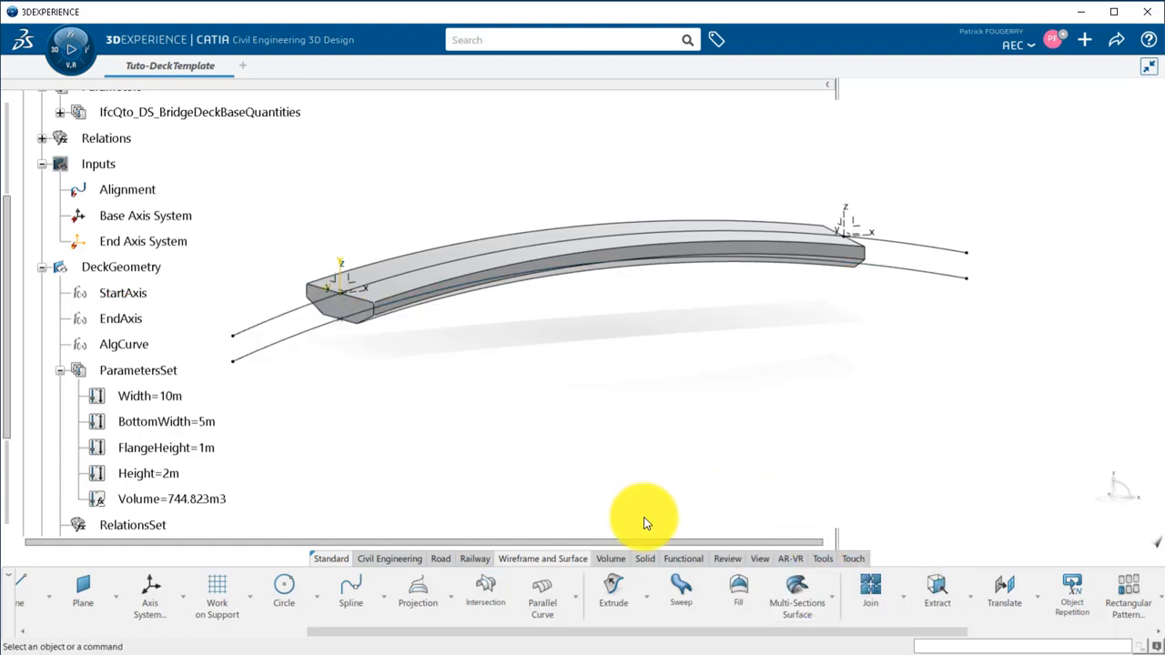
# Create an intersection between the translated curve and the YZ plane of EndAxis.
pyautogui.click(487, 593)
pyautogui.click(878, 270)
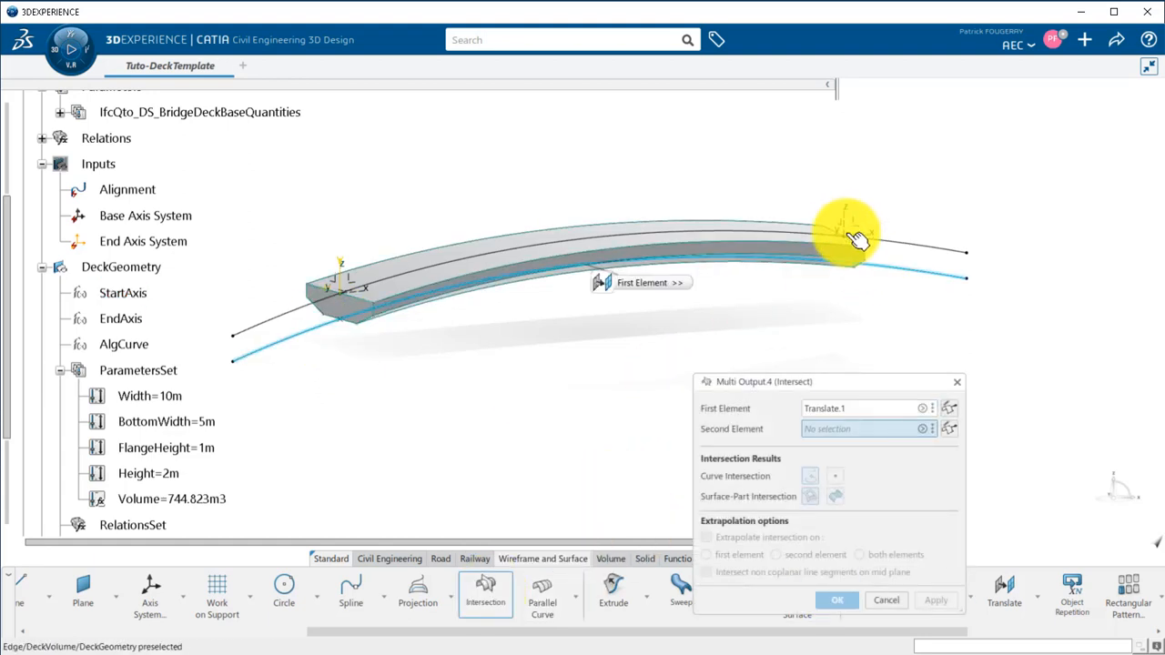
pyautogui.click(847, 227)
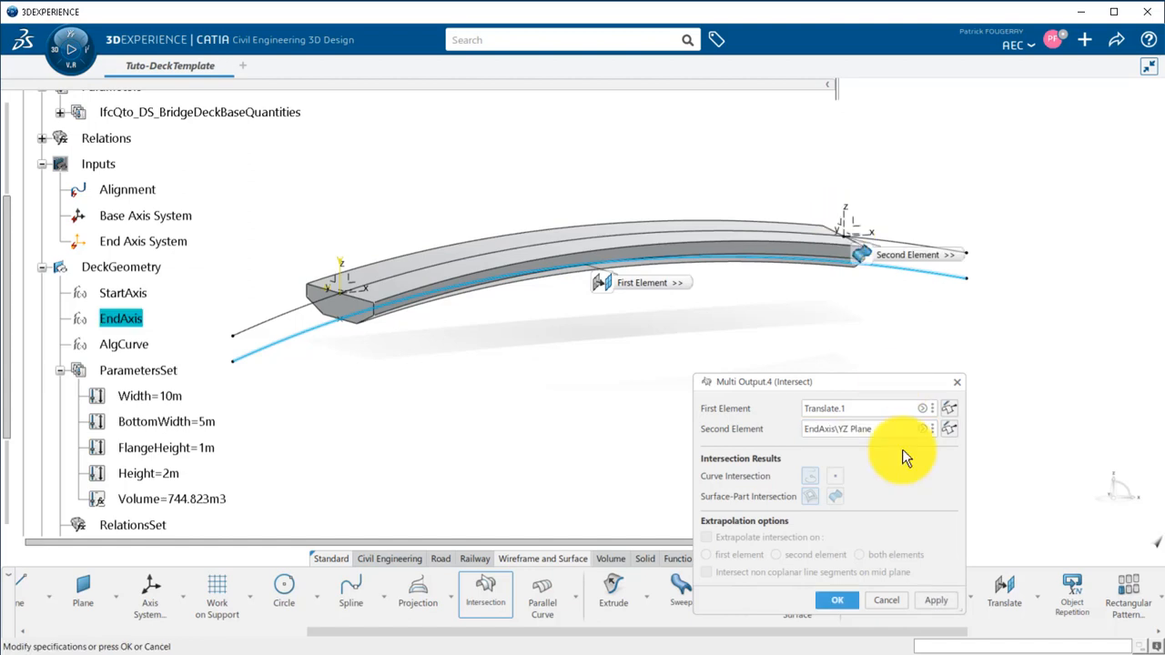
pyautogui.click(830, 596)
# Expand Outputs and create a standard axis system with origin Intersect.1, using the X and Z axes of StartAxis.
pyautogui.scroll(-3, 50, 355)
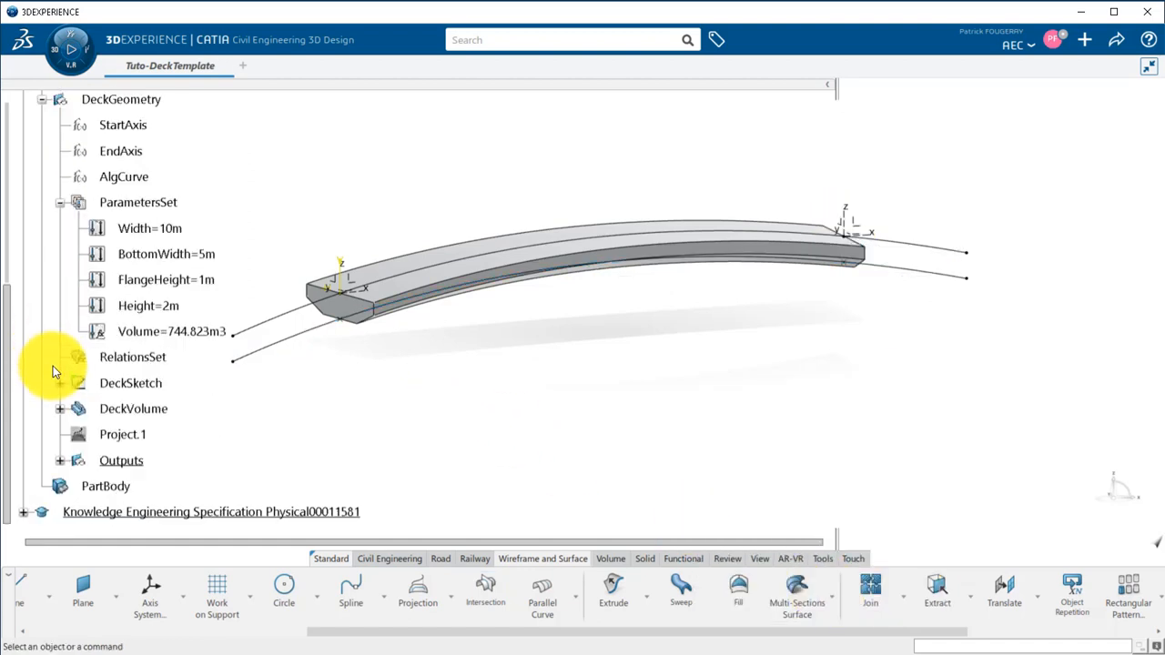
pyautogui.click(60, 461)
pyautogui.click(151, 590)
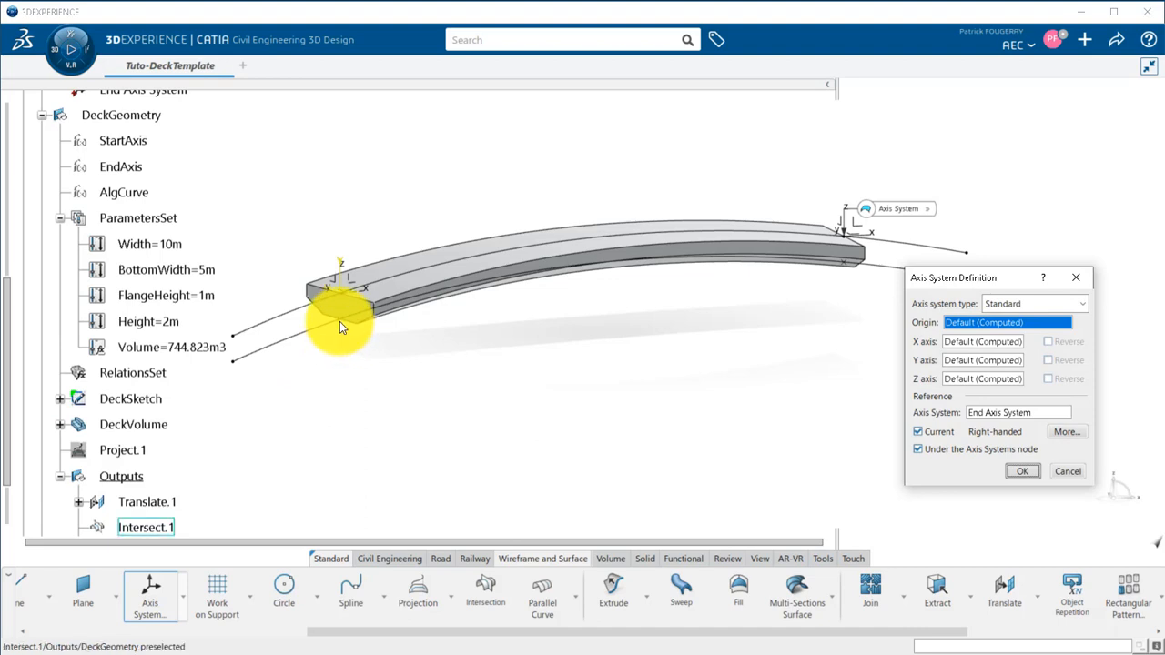
pyautogui.click(339, 321)
pyautogui.moveTo(391, 338); pyautogui.dragTo(351, 330, button='middle')
pyautogui.click(231, 177)
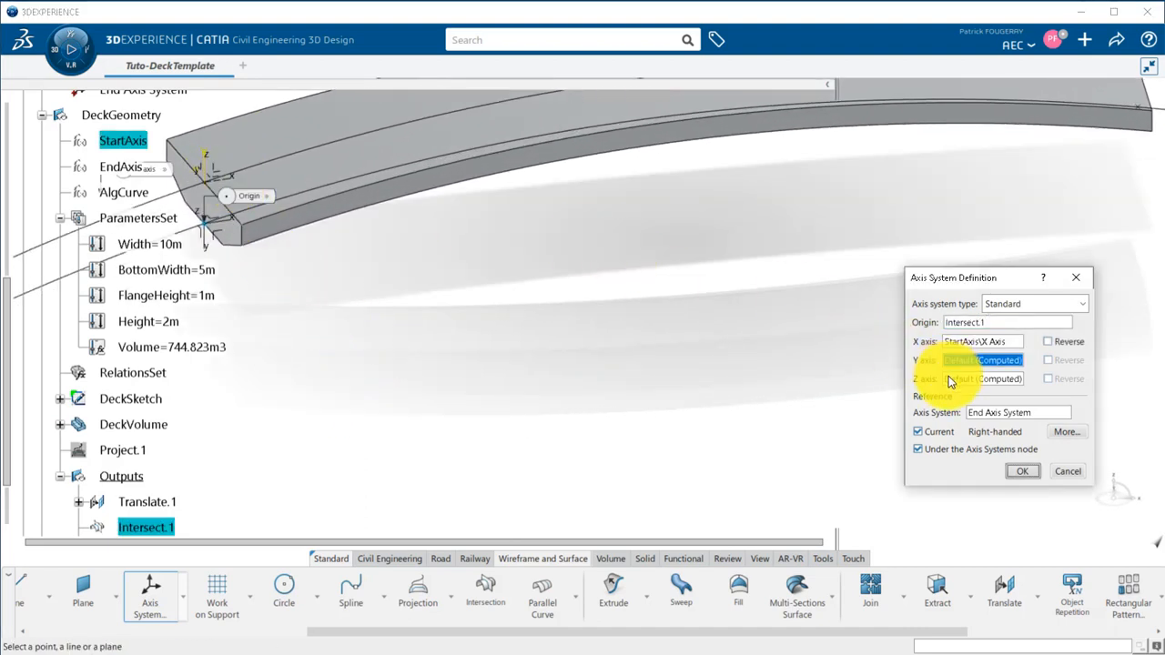
pyautogui.click(208, 157)
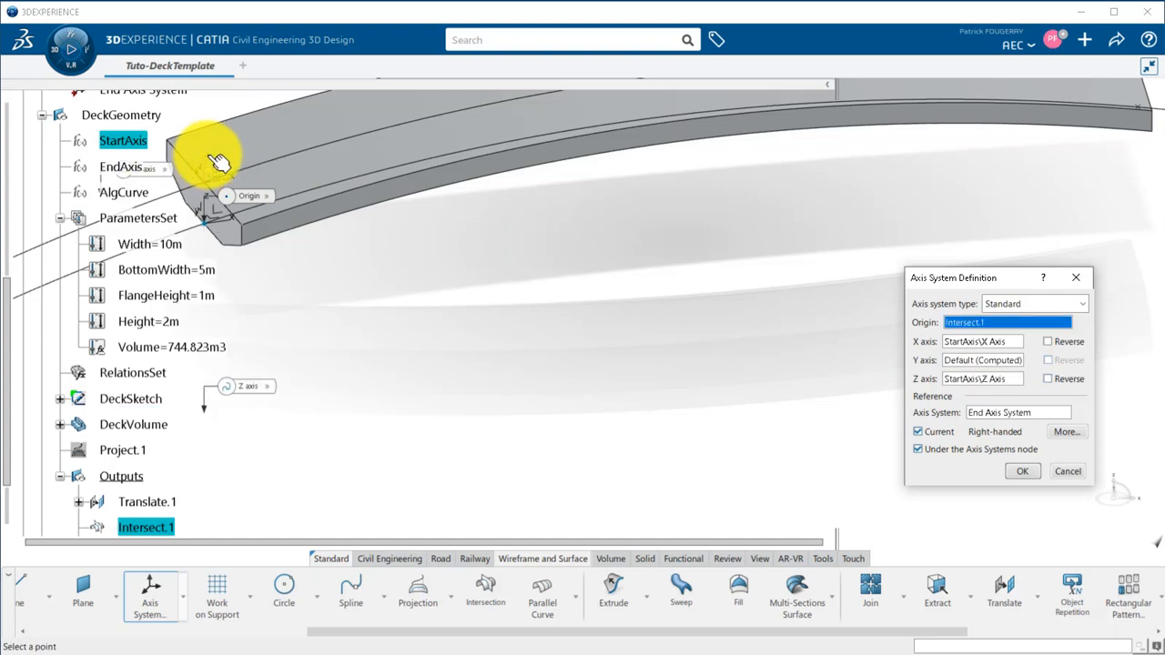
pyautogui.rightClick(136, 396)
pyautogui.click(471, 384)
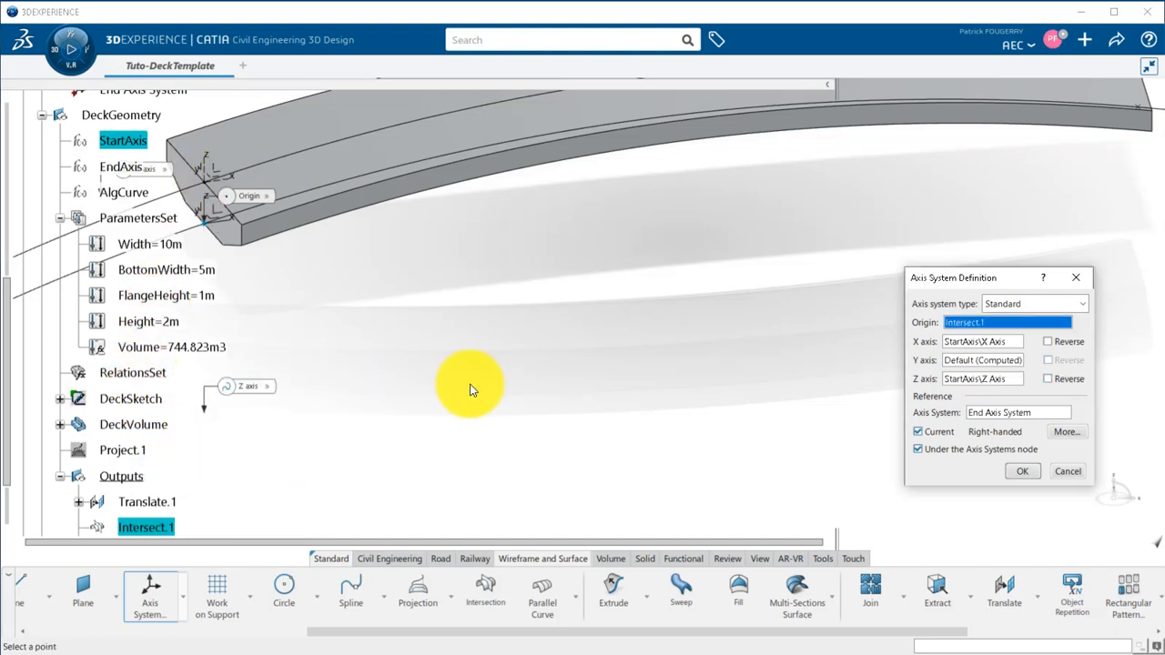
pyautogui.click(1022, 470)
# Create a standard axis system with origin Intersect.2, using the X and Z axes of EndAxis.
pyautogui.moveTo(686, 299); pyautogui.dragTo(733, 371, button='middle')
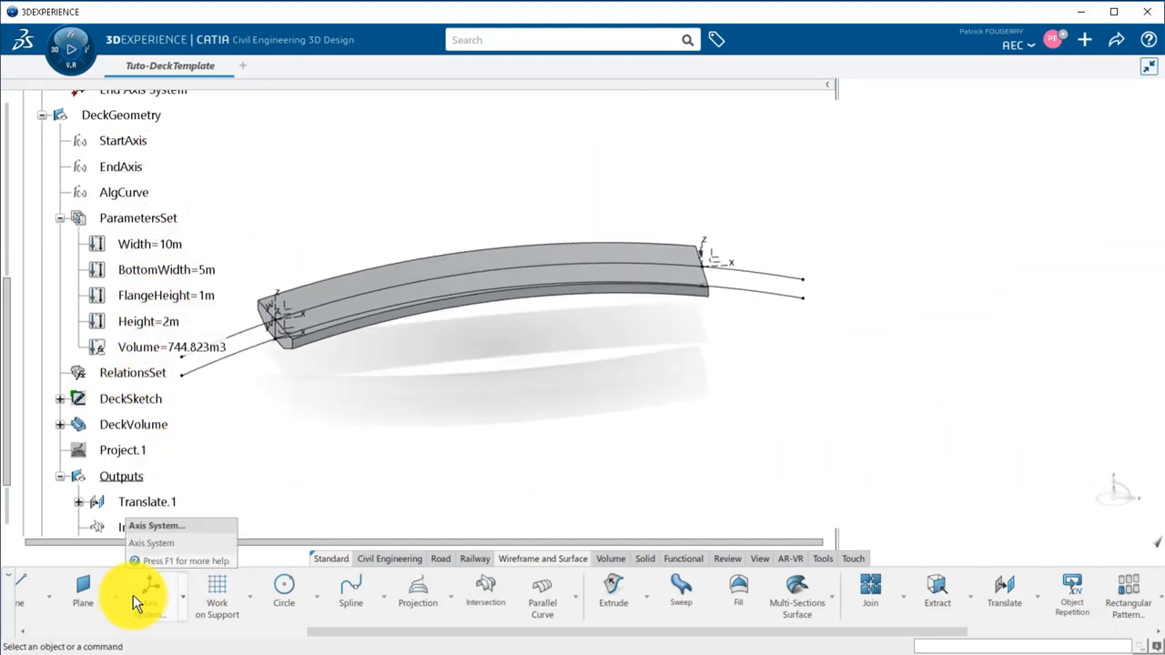
pyautogui.click(146, 593)
pyautogui.click(744, 290)
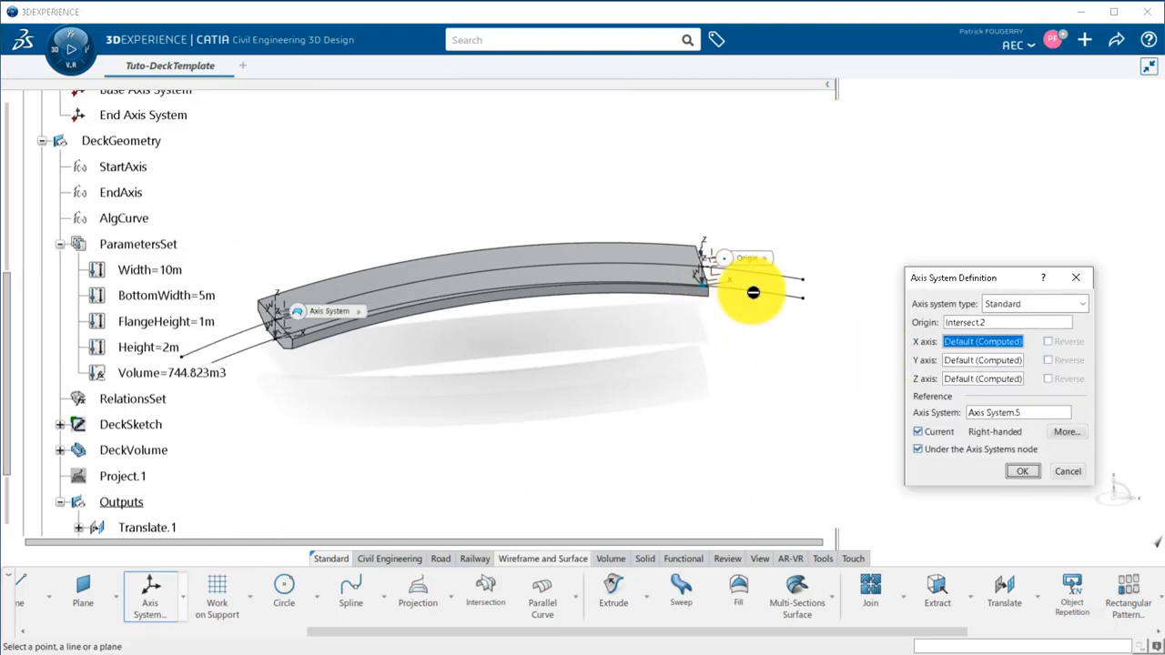
pyautogui.moveTo(752, 292); pyautogui.dragTo(696, 339, button='middle')
pyautogui.moveTo(592, 388); pyautogui.dragTo(665, 326)
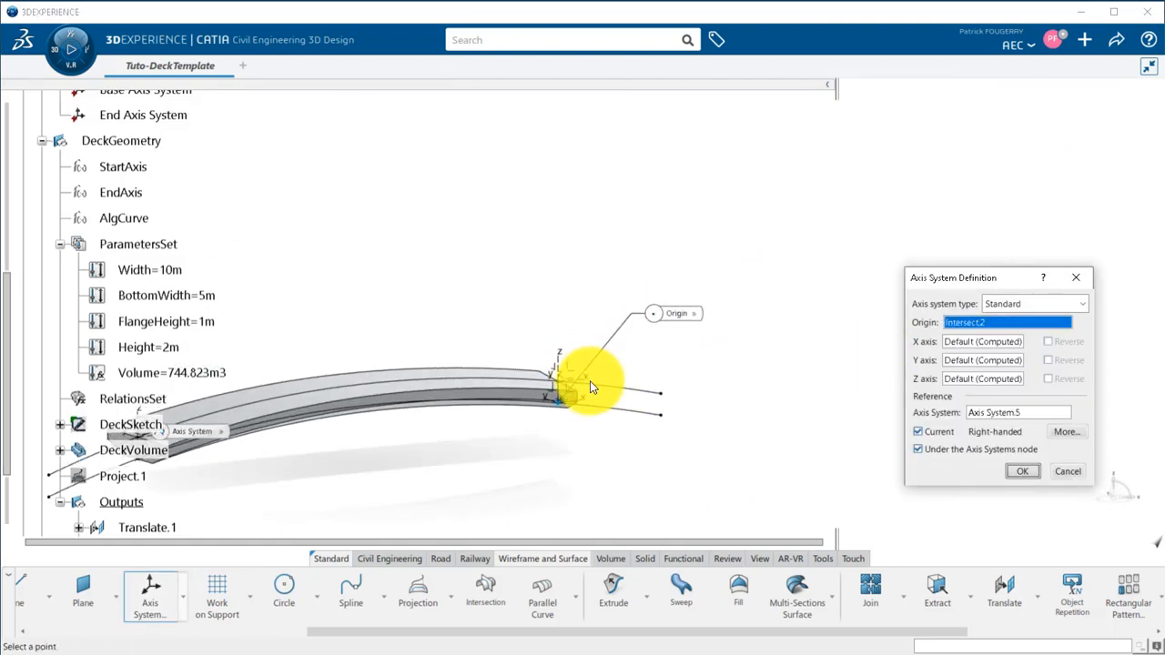
pyautogui.moveTo(624, 461); pyautogui.dragTo(620, 368, button='middle')
pyautogui.click(967, 343)
pyautogui.click(582, 220)
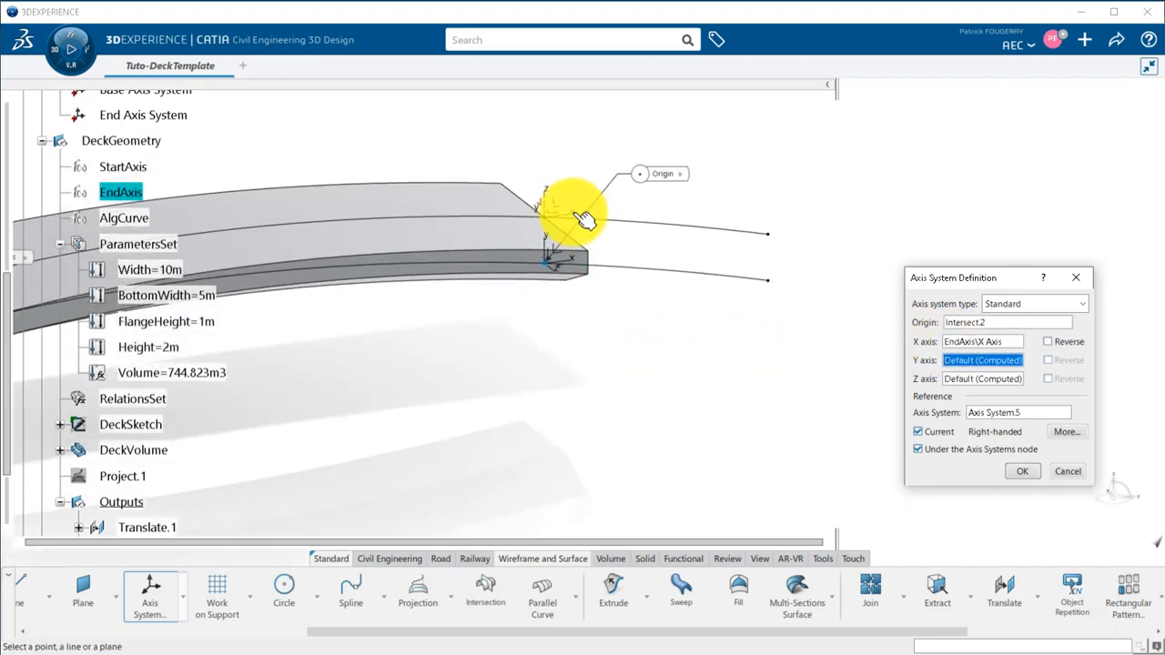
pyautogui.click(545, 195)
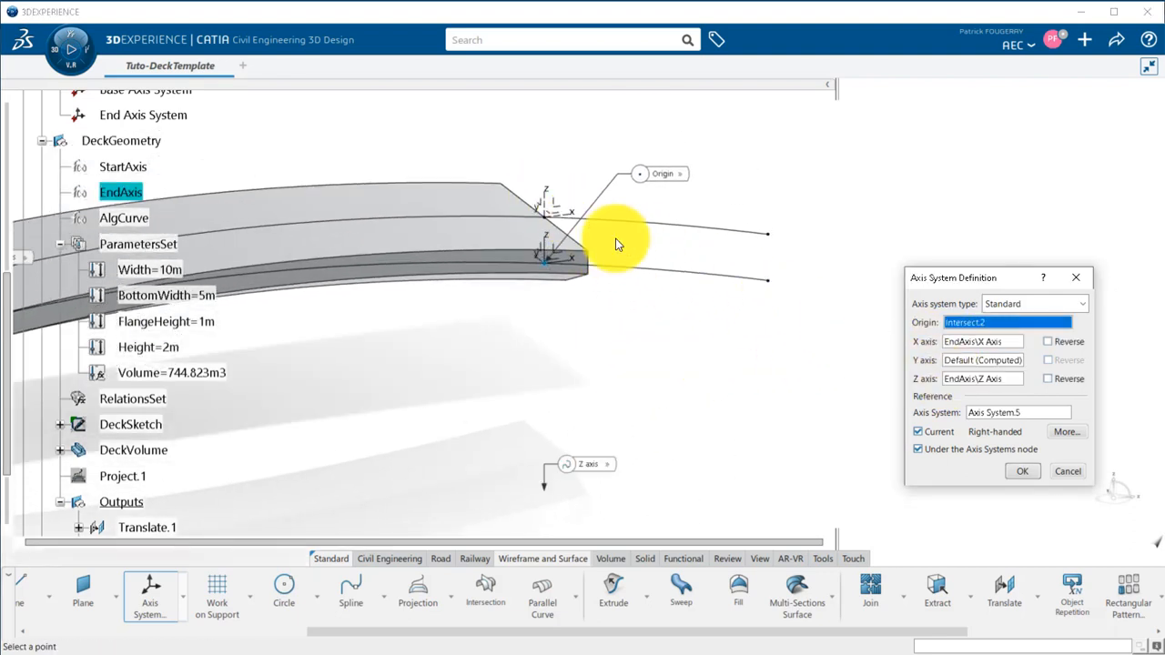
pyautogui.click(1023, 471)
# Move the two new axis systems from the Axis Systems node into the Outputs geometrical set.
pyautogui.scroll(-3, 154, 418)
pyautogui.click(144, 386)
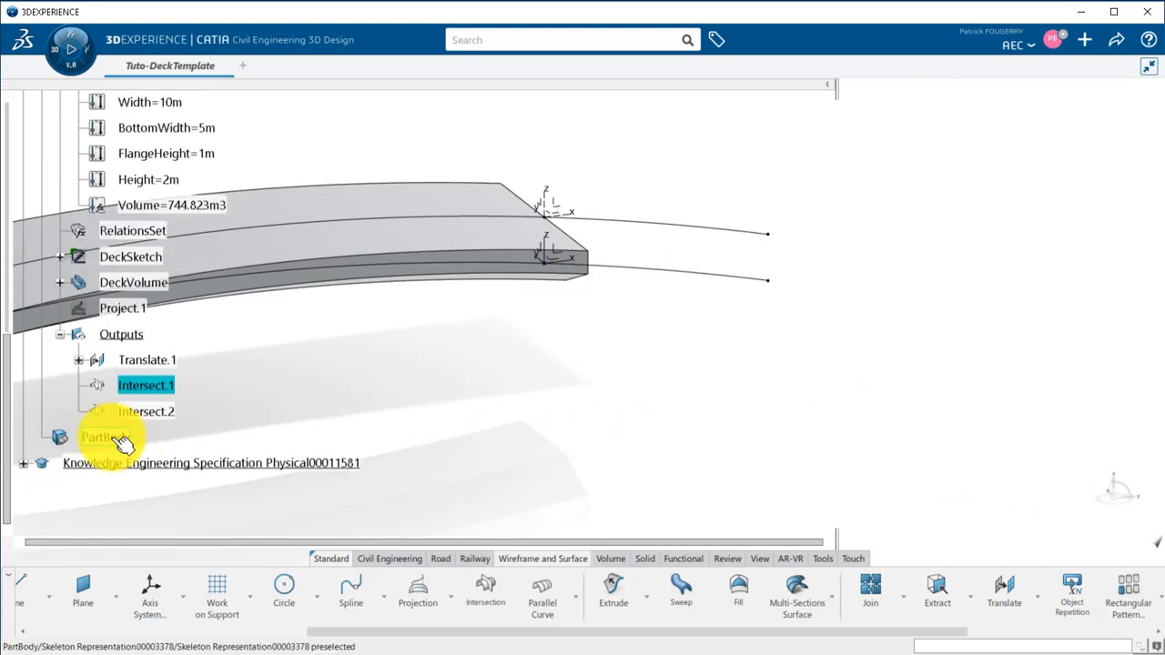
pyautogui.moveTo(10, 368); pyautogui.dragTo(10, 238)
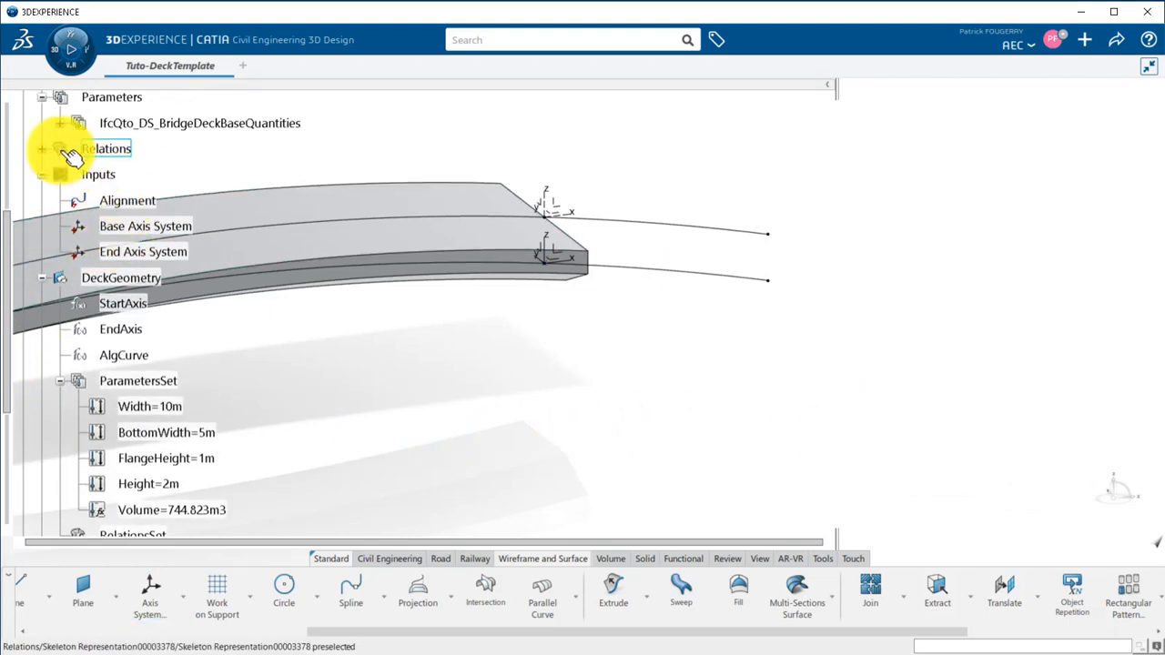
pyautogui.scroll(2, 91, 159)
pyautogui.click(136, 188)
pyautogui.keyDown('ctrl'); pyautogui.click(164, 212); pyautogui.keyUp('ctrl')
pyautogui.rightClick(162, 218)
pyautogui.moveTo(315, 612)
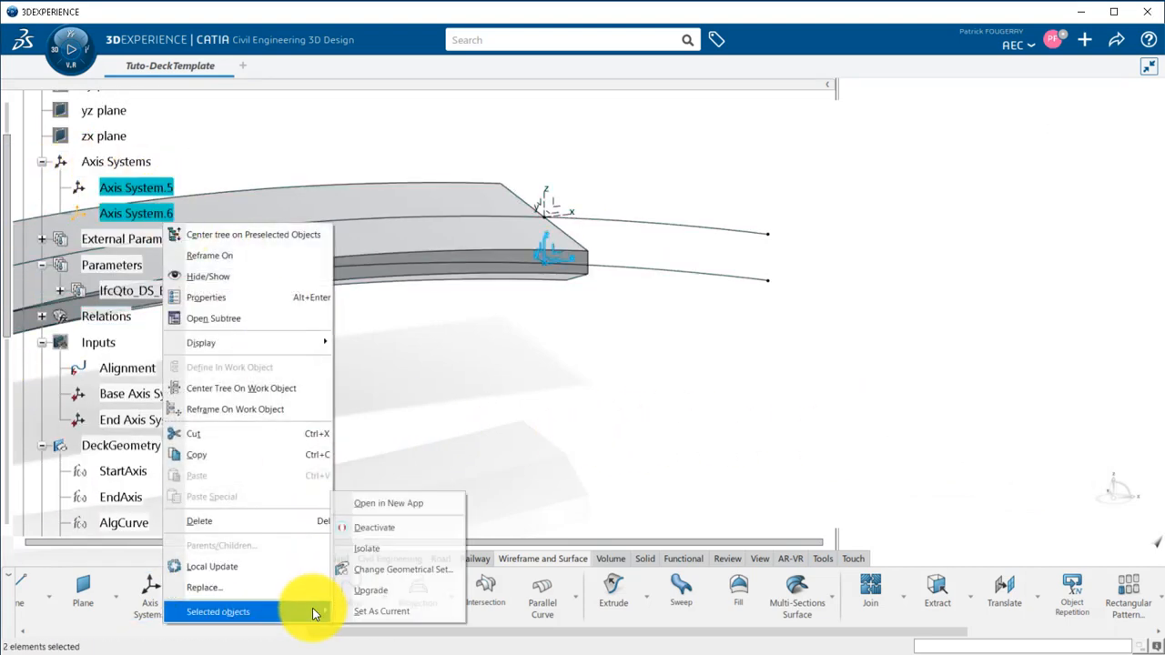
pyautogui.click(404, 572)
pyautogui.scroll(-5, 11, 317)
pyautogui.click(143, 445)
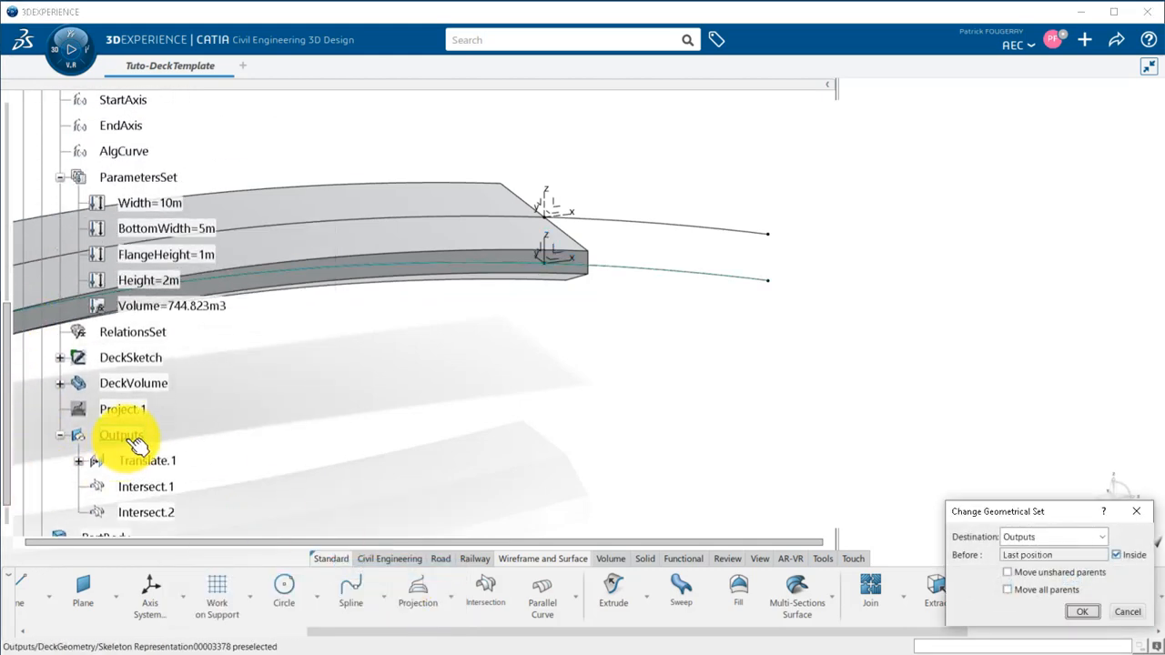
pyautogui.click(1081, 611)
# Rename the first axis system in Outputs as Input for support 1 and the second as Input for support 2.
pyautogui.rightClick(195, 464)
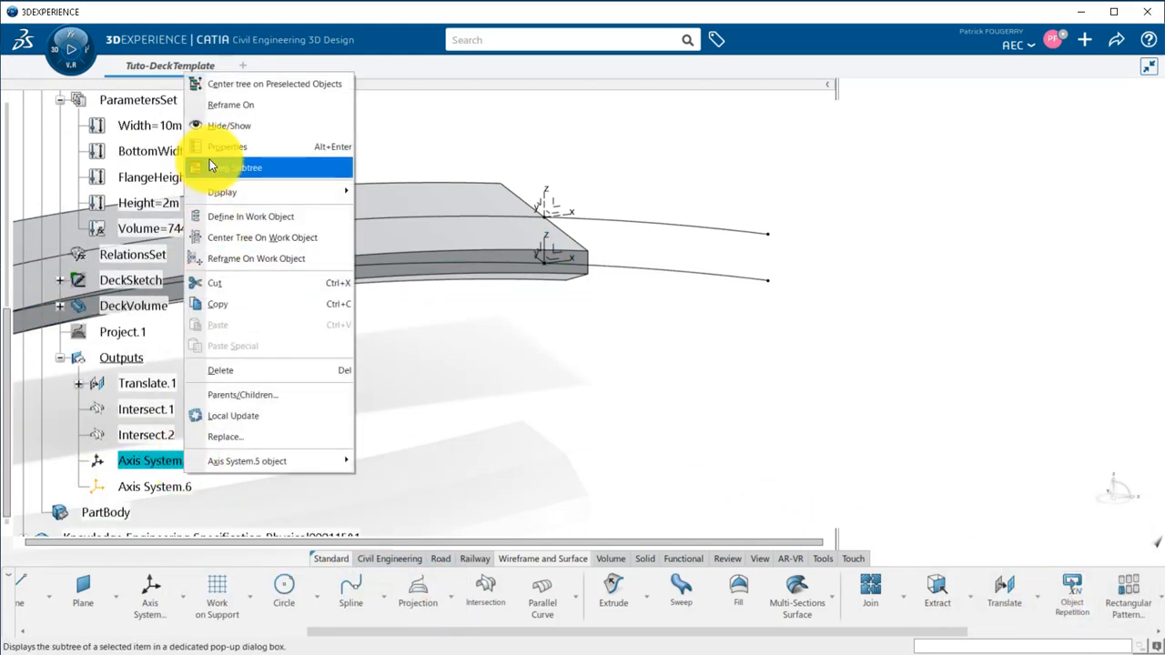
pyautogui.click(209, 161)
pyautogui.write('Input for support 1')
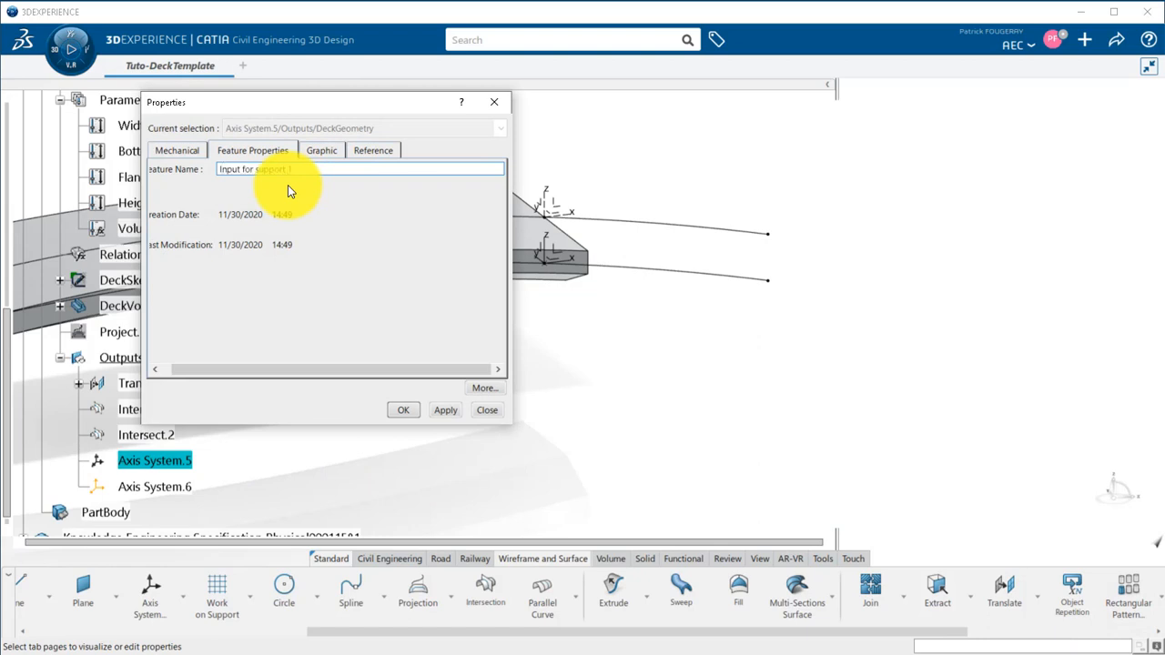
pyautogui.press('Return')
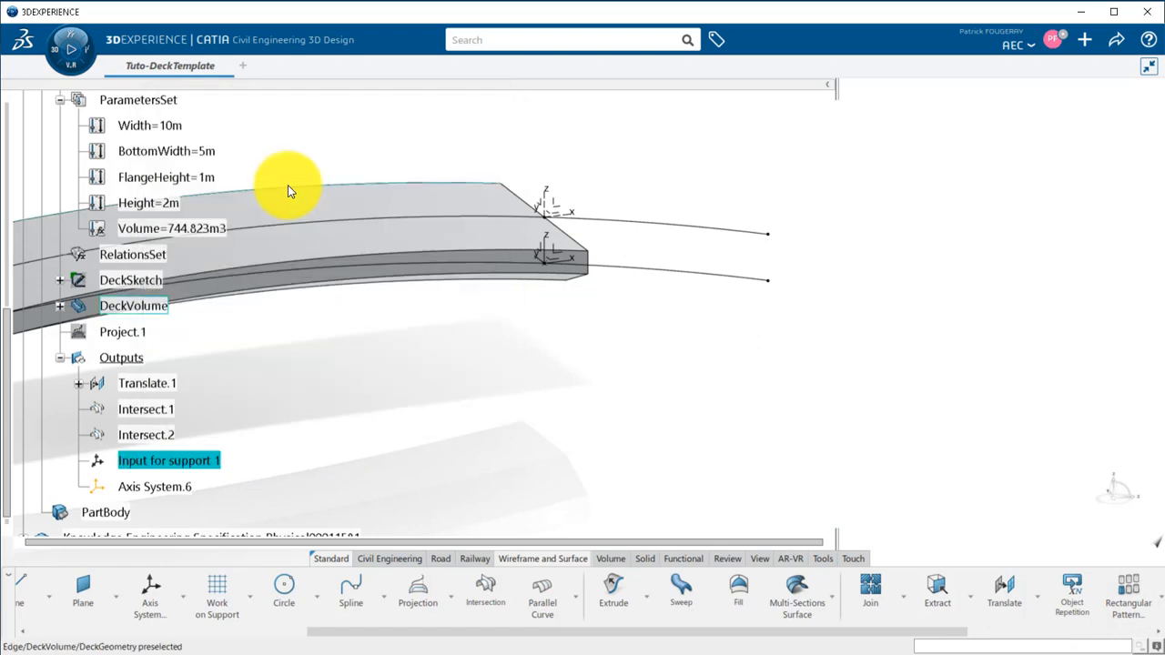
pyautogui.rightClick(160, 489)
pyautogui.click(219, 177)
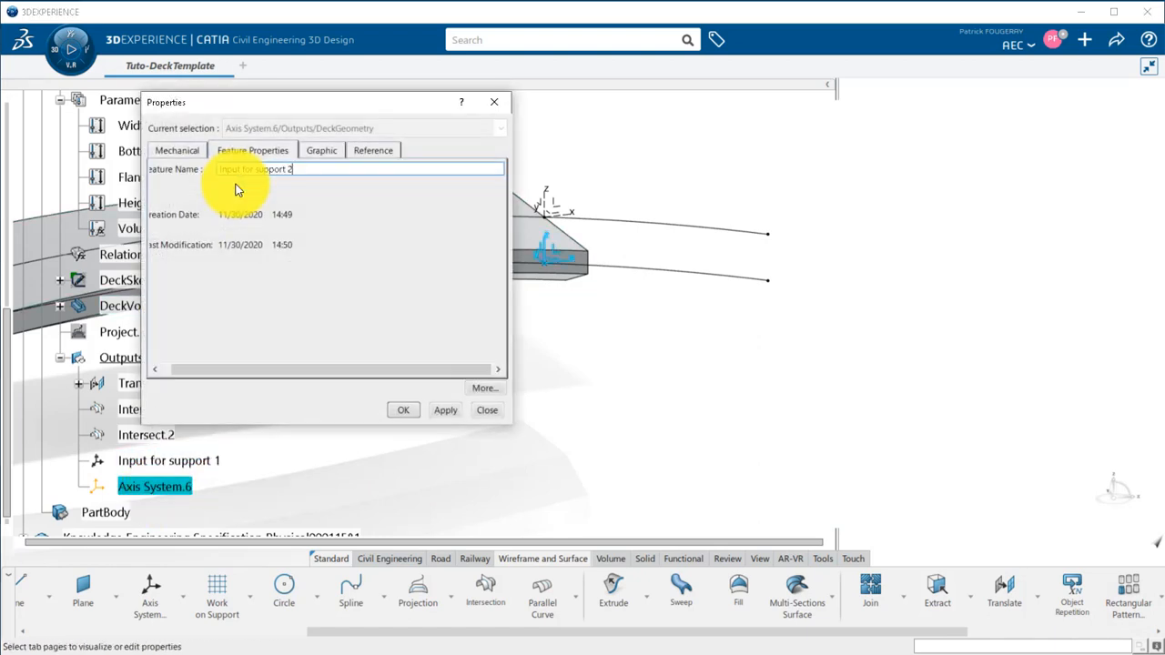
pyautogui.press('Return')
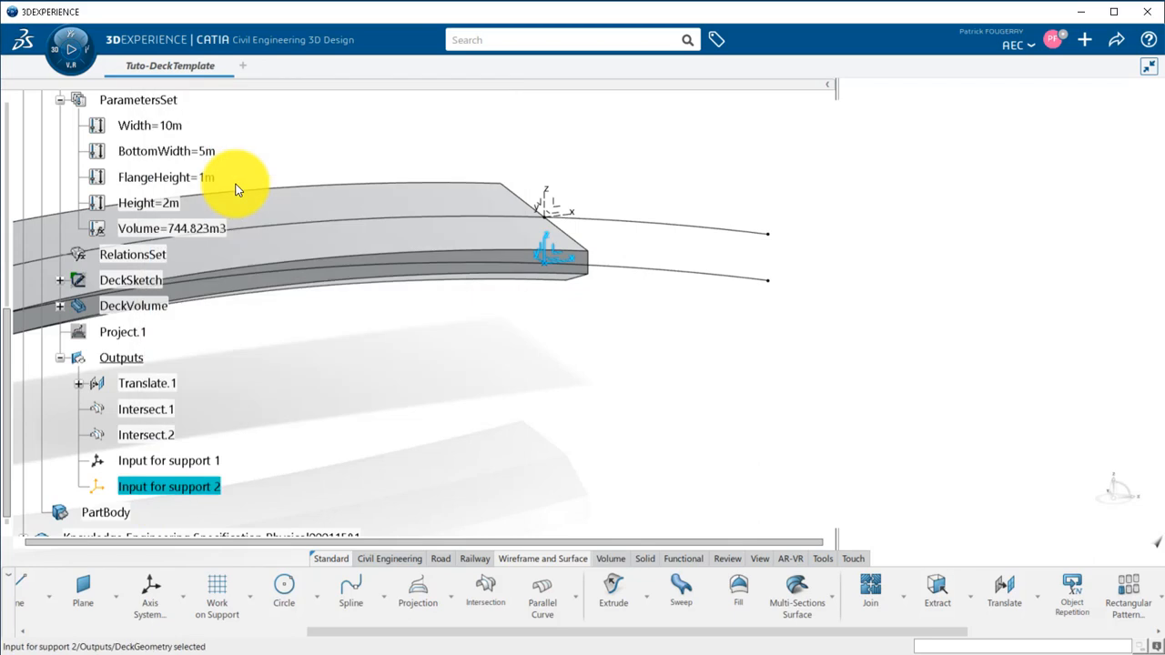
# Create a Fill surface in Outputs bounded by DeckSketch at the start of the deck.
pyautogui.moveTo(403, 356); pyautogui.dragTo(667, 480, button='middle')
pyautogui.click(740, 600)
pyautogui.click(145, 281)
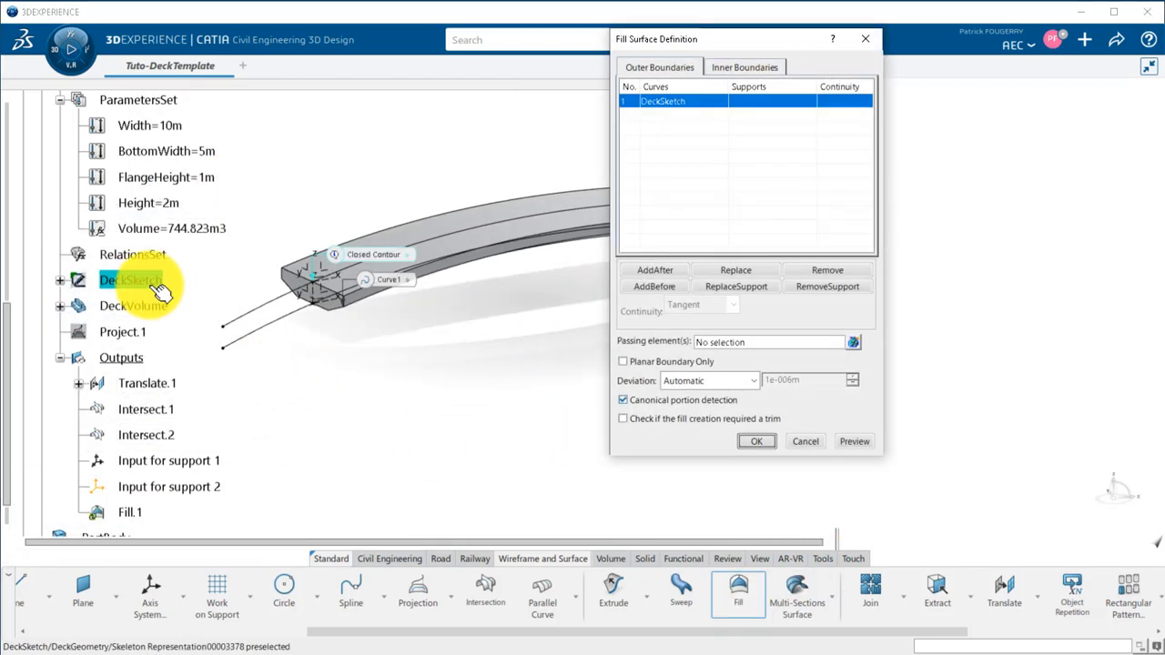
pyautogui.click(739, 441)
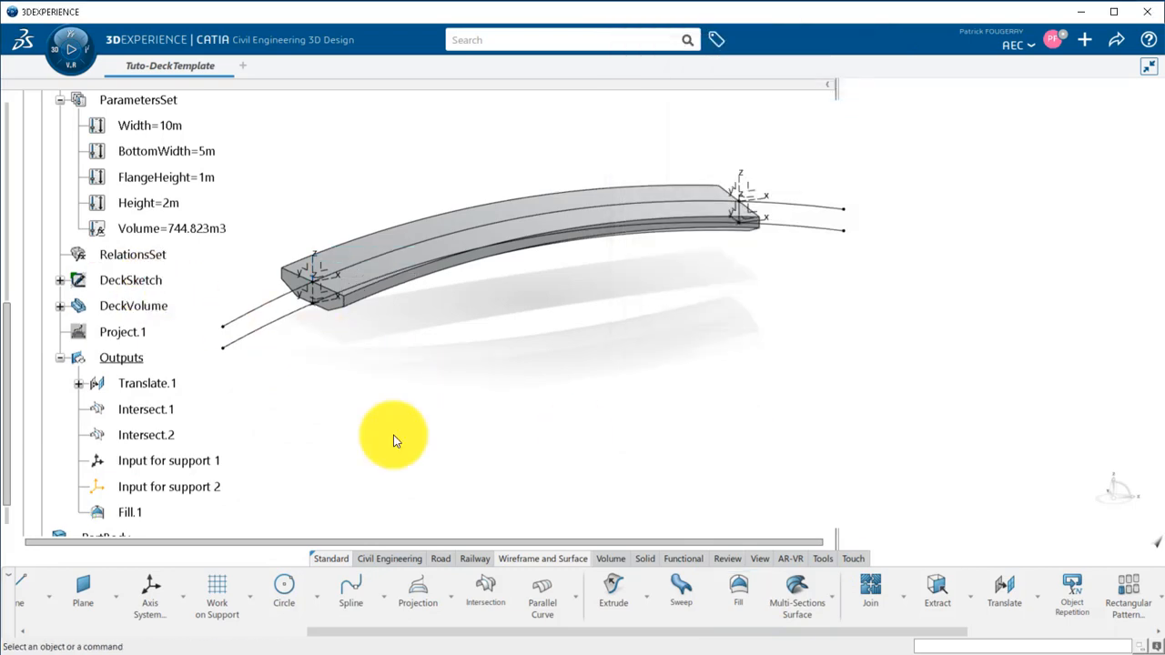
# Rename the fill surface in Outputs as Front 1 of the span.
pyautogui.rightClick(130, 512)
pyautogui.click(175, 202)
pyautogui.write('Front 1 of the span')
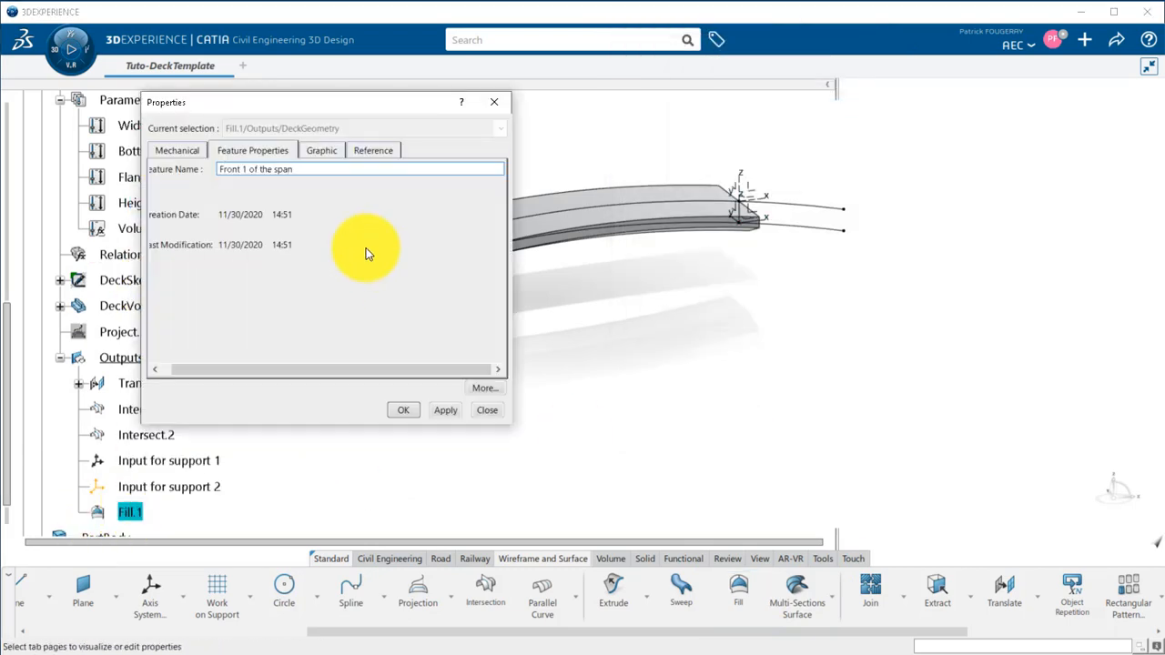
pyautogui.press('Return')
pyautogui.click(337, 382)
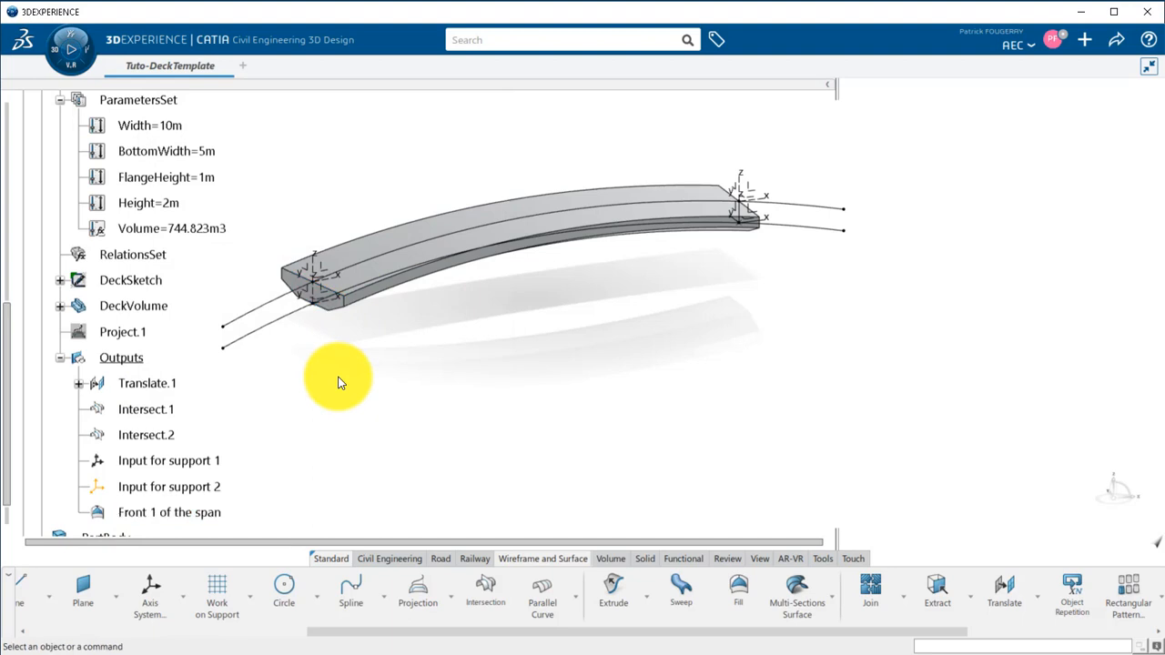
# Copy DeckSketch into the Outputs geometrical set with Paste Special, as specified in Part document.
pyautogui.rightClick(155, 284)
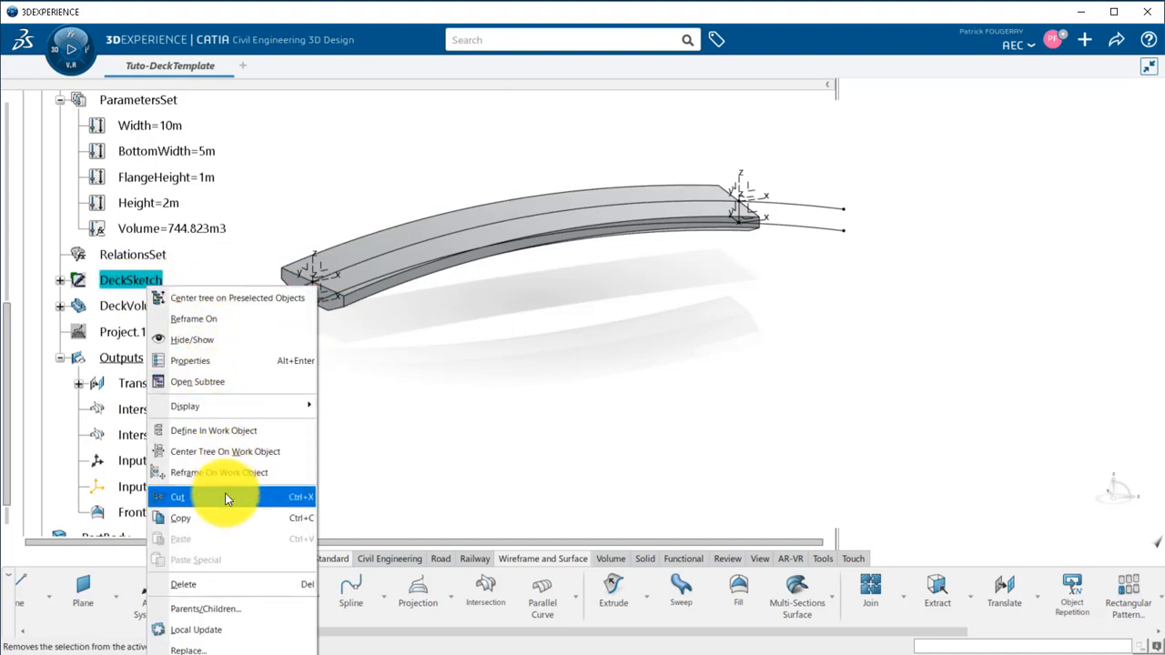
pyautogui.click(222, 519)
pyautogui.moveTo(7, 331); pyautogui.dragTo(13, 400)
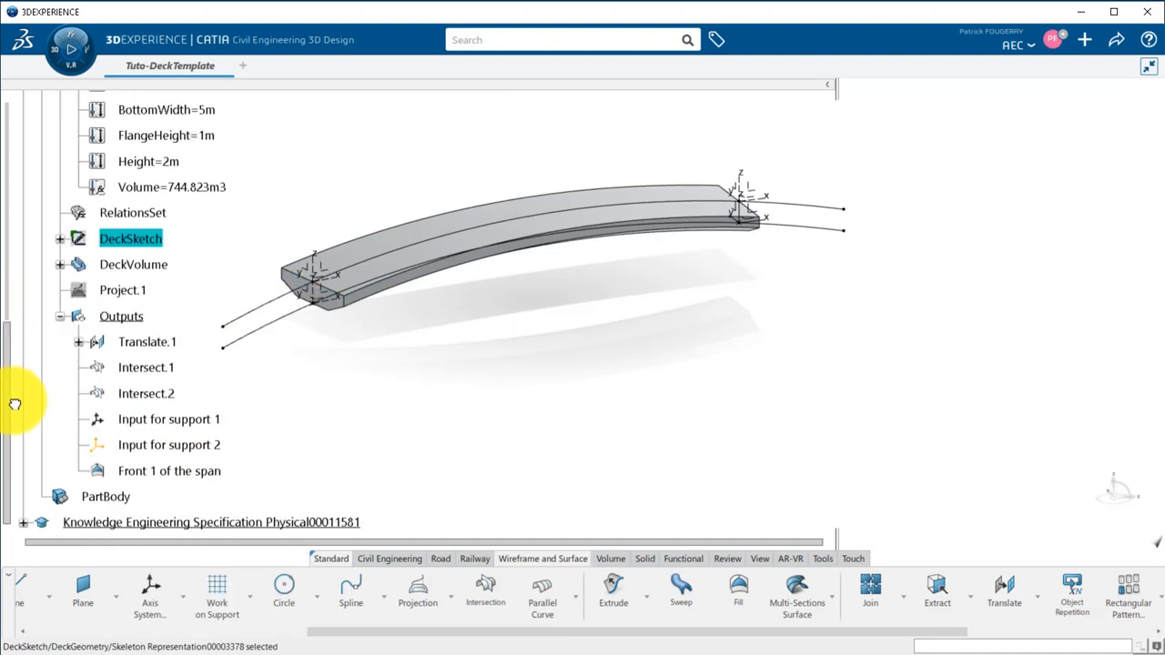
pyautogui.rightClick(129, 320)
pyautogui.click(223, 200)
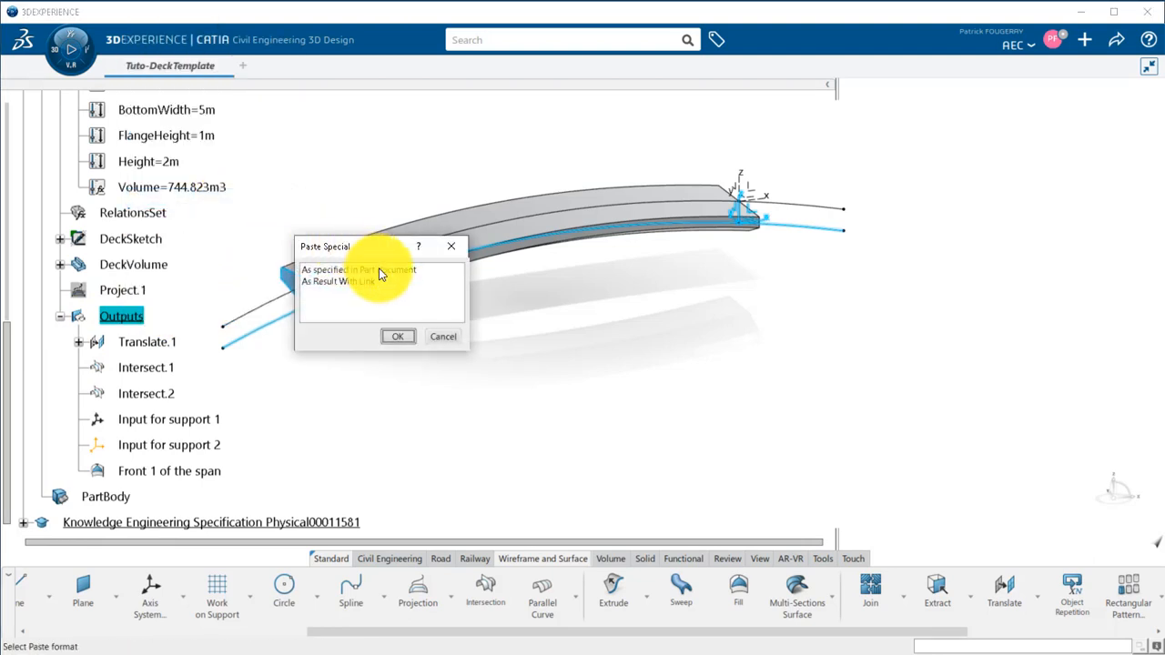
pyautogui.click(397, 336)
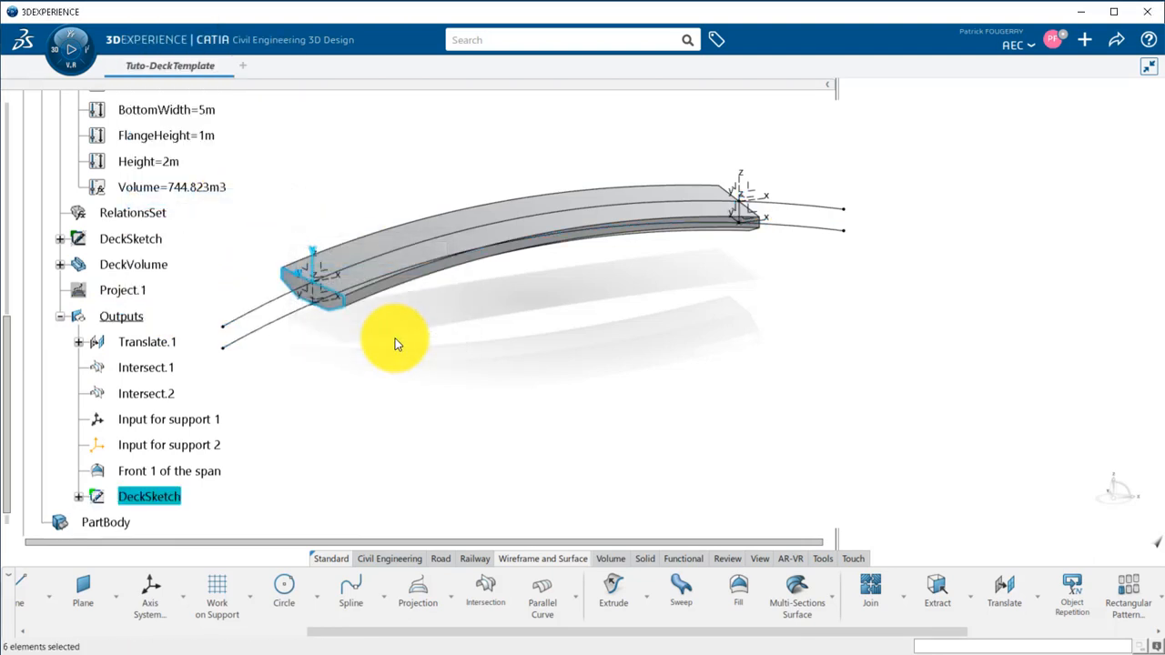
# Change the support of the DeckSketch copy in Outputs to the YZ plane of EndAxis.
pyautogui.rightClick(169, 499)
pyautogui.moveTo(219, 498)
pyautogui.click(400, 544)
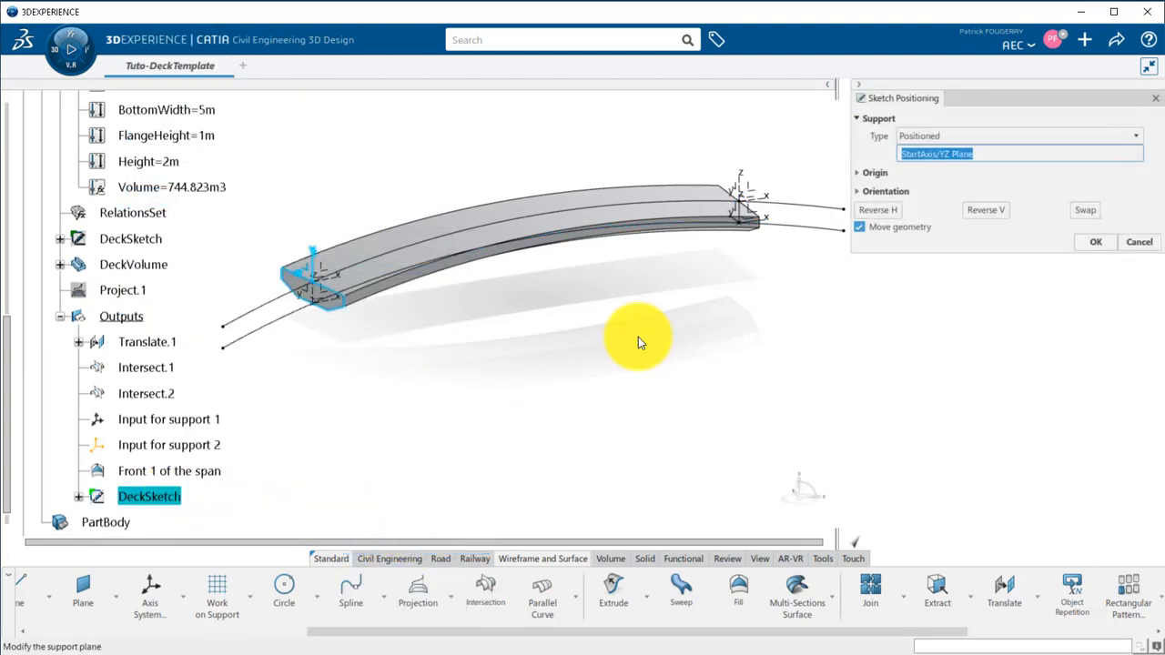
pyautogui.click(744, 194)
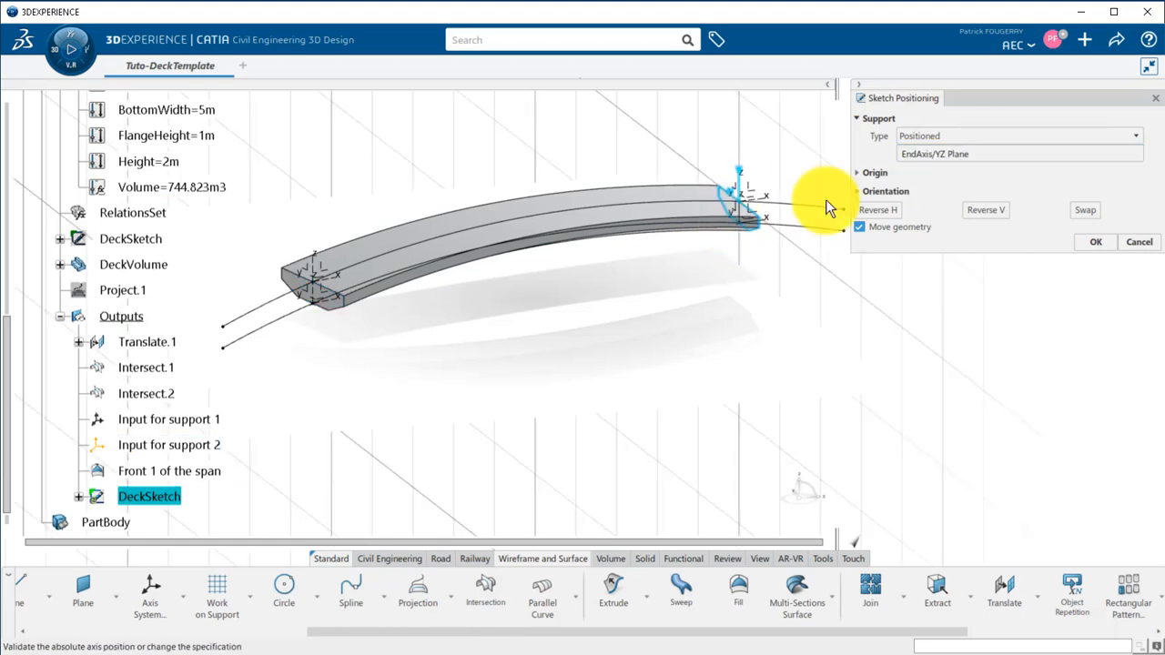
pyautogui.click(1095, 242)
# Create a Fill surface bounded by the DeckSketch copy in Outputs and rename it Front 2 of the span.
pyautogui.click(735, 590)
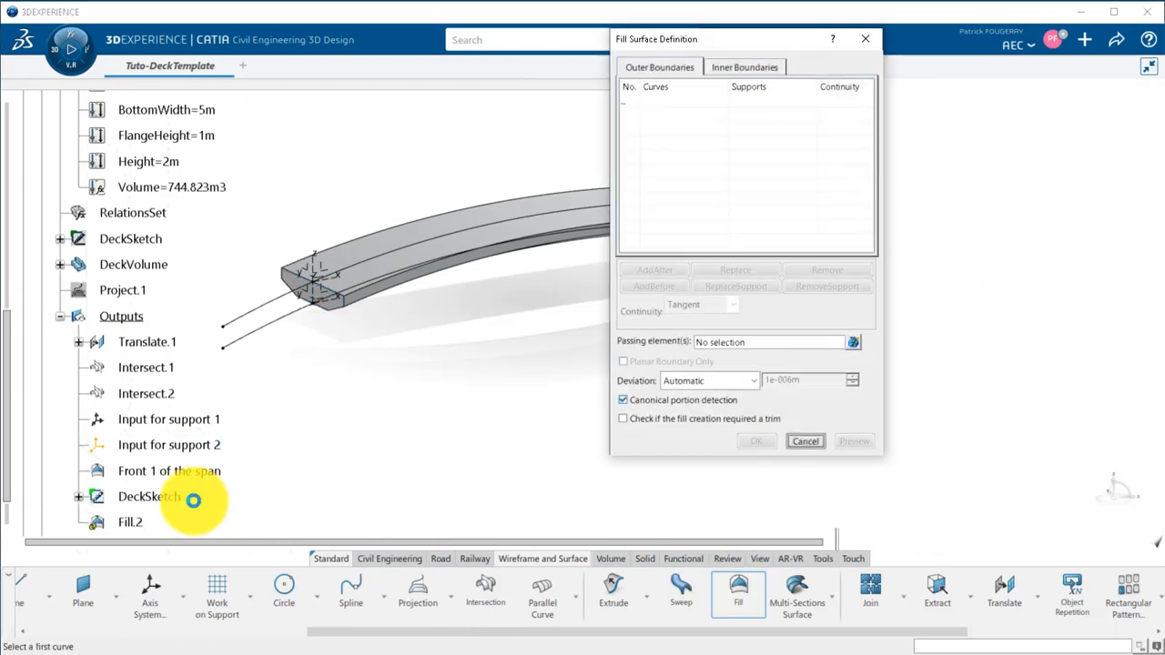
pyautogui.click(180, 503)
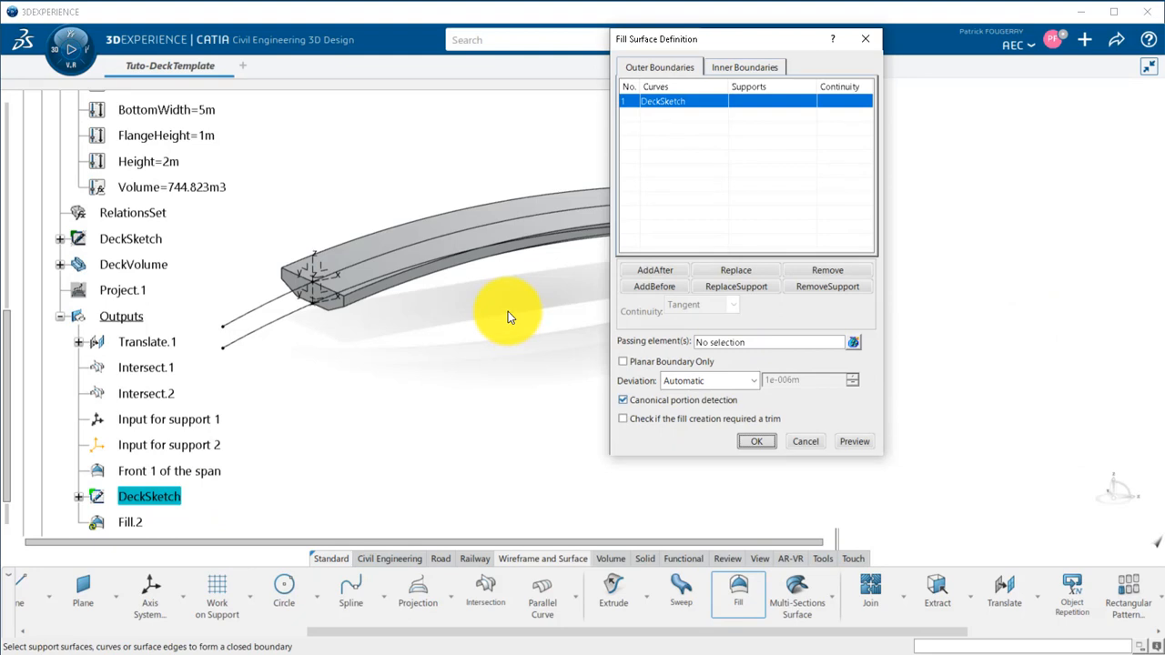
pyautogui.moveTo(508, 311); pyautogui.dragTo(299, 386, button='middle')
pyautogui.click(766, 444)
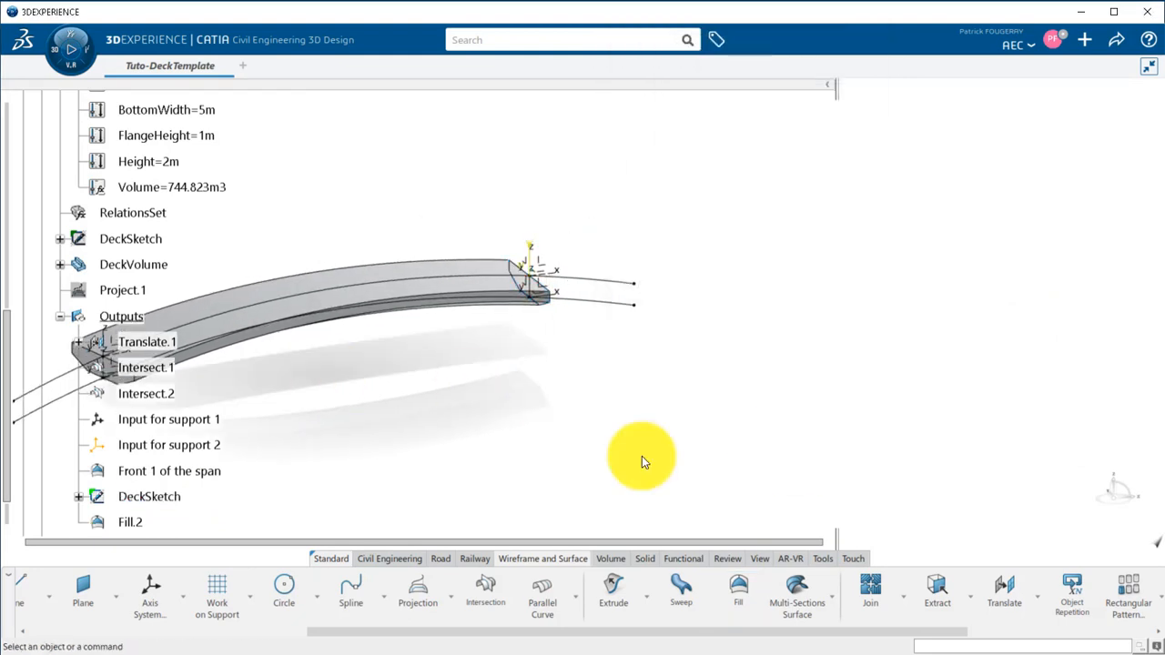
pyautogui.rightClick(145, 522)
pyautogui.click(232, 210)
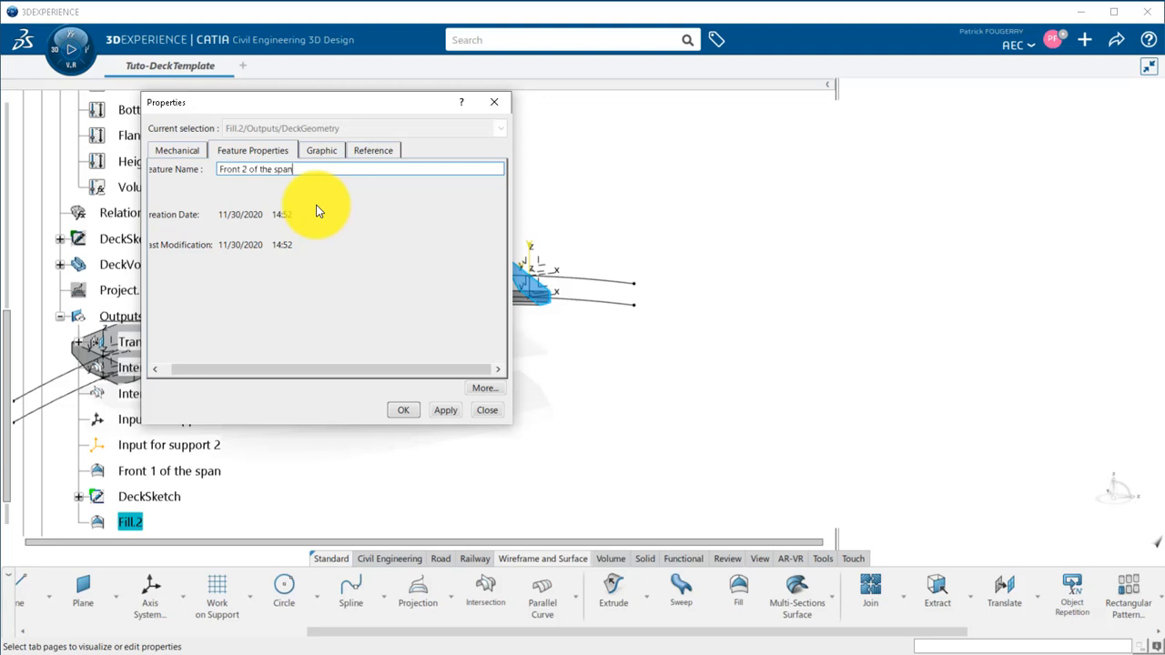
pyautogui.click(406, 410)
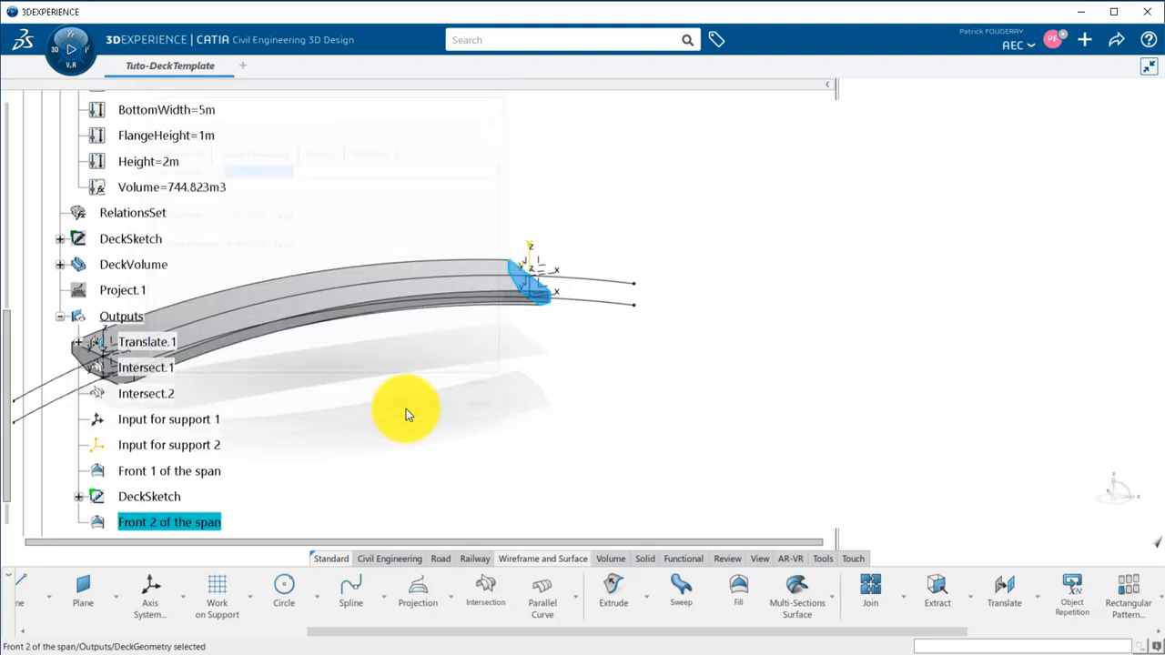
# Hide Translate.1, Intersect.1 and Intersect.2 in Outputs, along with the alignment curve on the deck.
pyautogui.click(166, 399)
pyautogui.keyDown('shift'); pyautogui.click(167, 345); pyautogui.keyUp('shift')
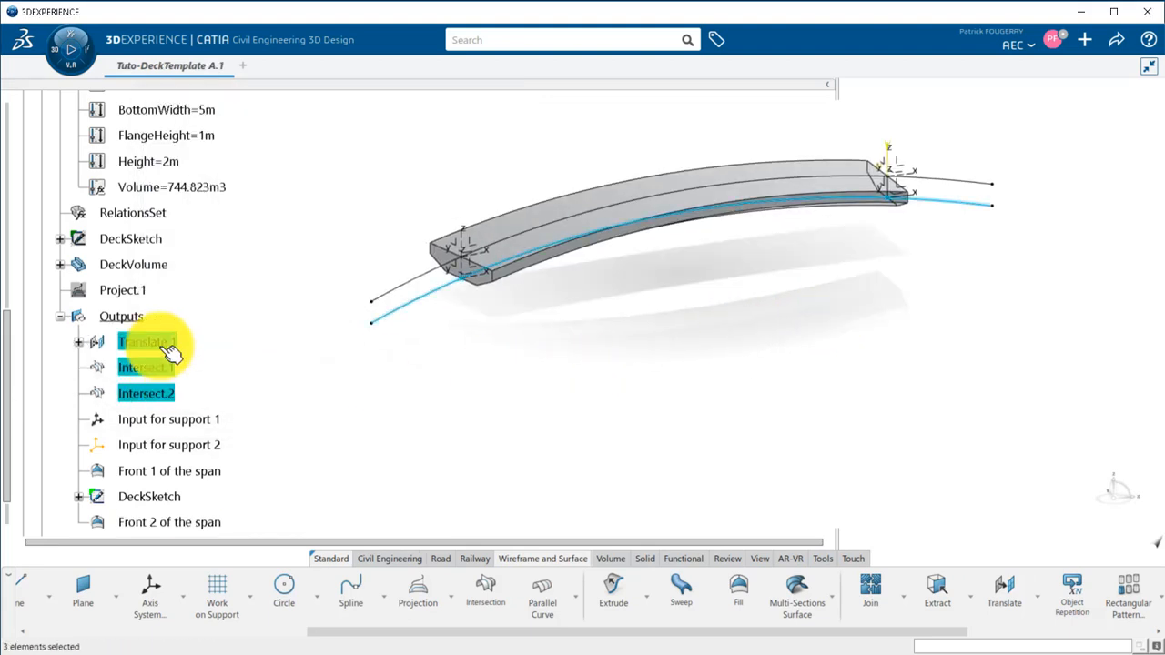
pyautogui.rightClick(163, 346)
pyautogui.click(251, 11)
pyautogui.rightClick(418, 281)
pyautogui.click(460, 345)
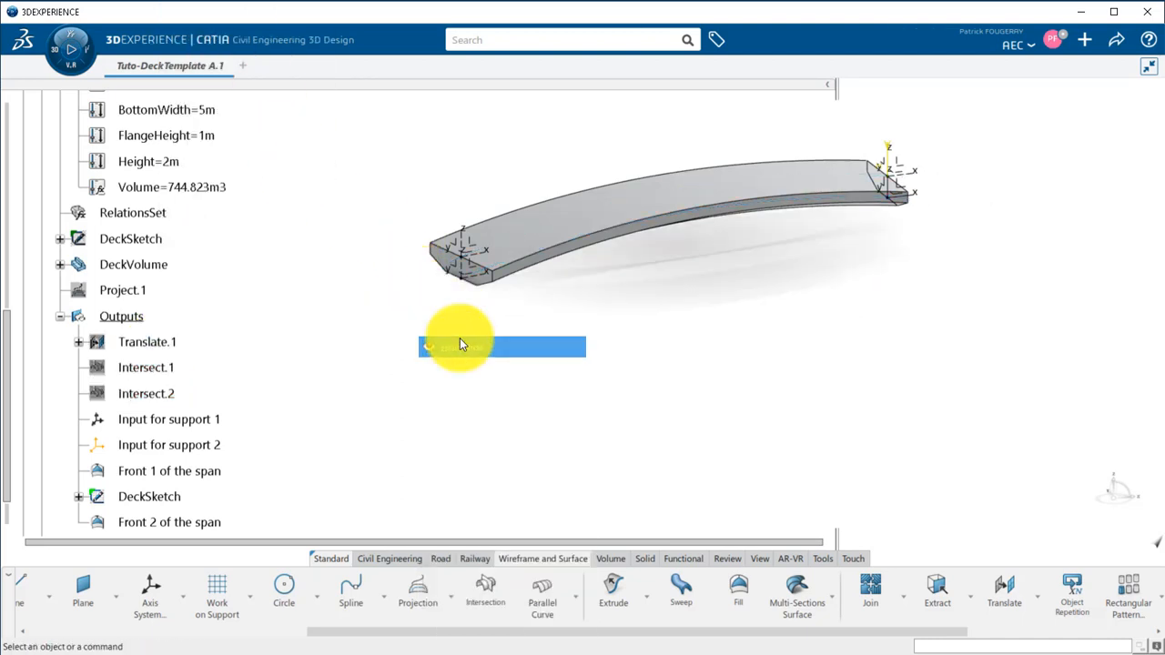
# Hide both support axis systems, both span fronts and the DeckSketch copy in Outputs.
pyautogui.moveTo(193, 419); pyautogui.dragTo(178, 498)
pyautogui.keyDown('ctrl'); pyautogui.click(171, 523); pyautogui.keyUp('ctrl')
pyautogui.rightClick(171, 524)
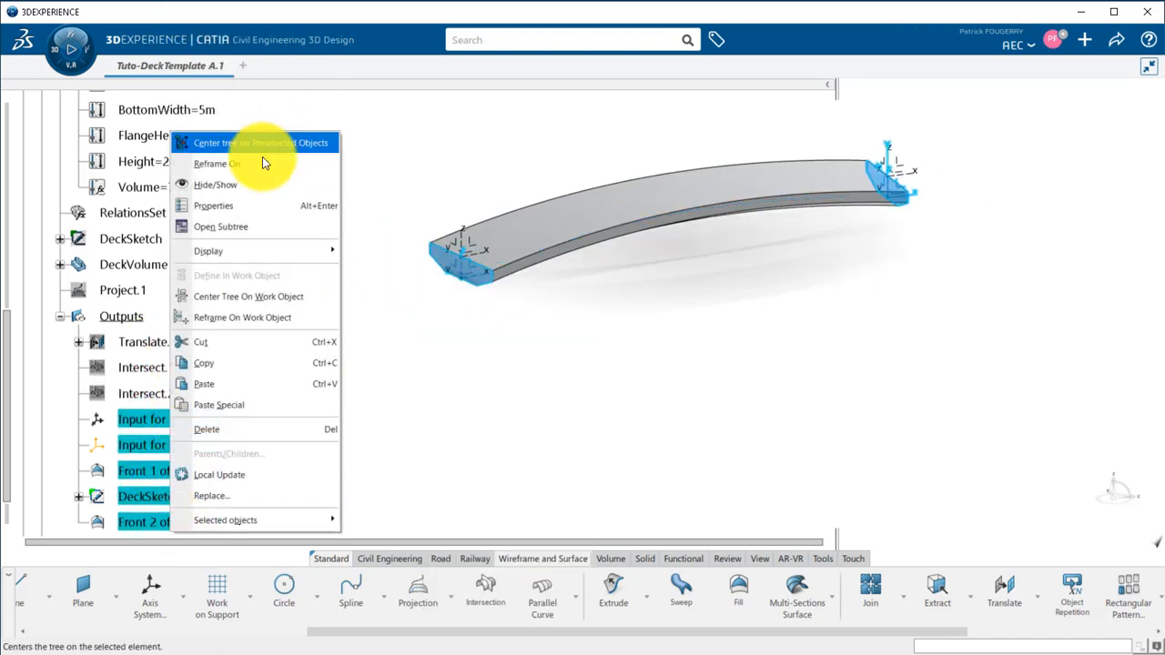
pyautogui.click(248, 185)
# Hide the StartAxis and EndAxis axis systems in DeckGeometry.
pyautogui.moveTo(9, 344); pyautogui.dragTo(9, 244)
pyautogui.click(133, 212)
pyautogui.keyDown('ctrl'); pyautogui.click(146, 239); pyautogui.keyUp('ctrl')
pyautogui.rightClick(145, 239)
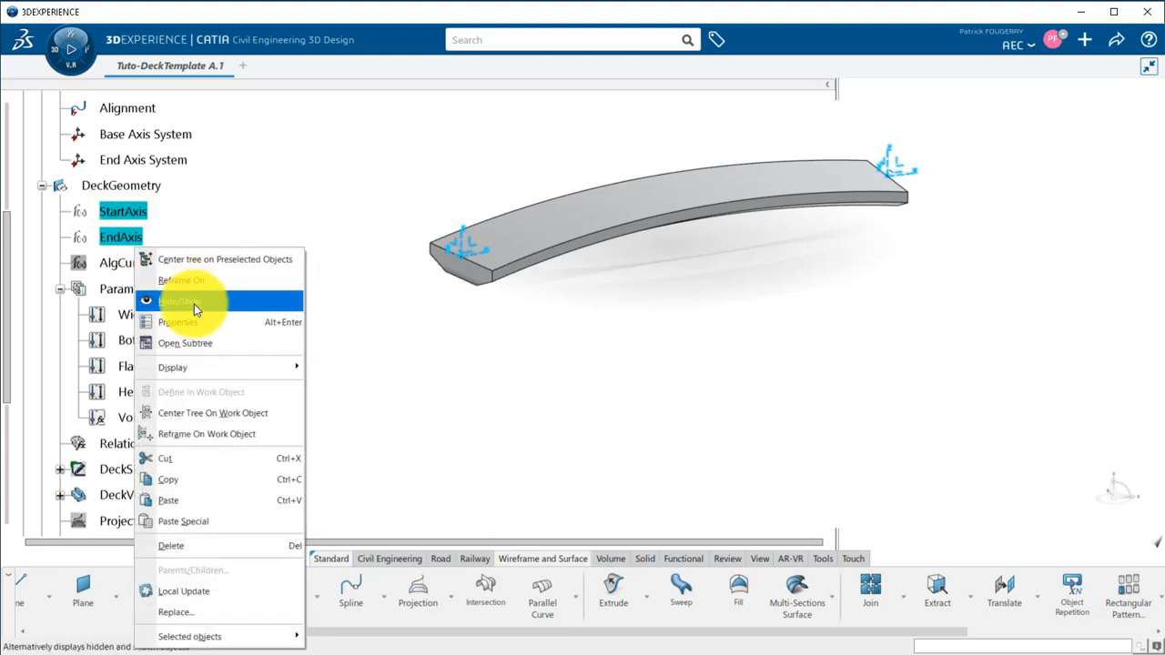
pyautogui.click(195, 306)
# Move all the formulas from the Relations node into the RelationsSet of DeckGeometry.
pyautogui.click(823, 557)
pyautogui.click(60, 289)
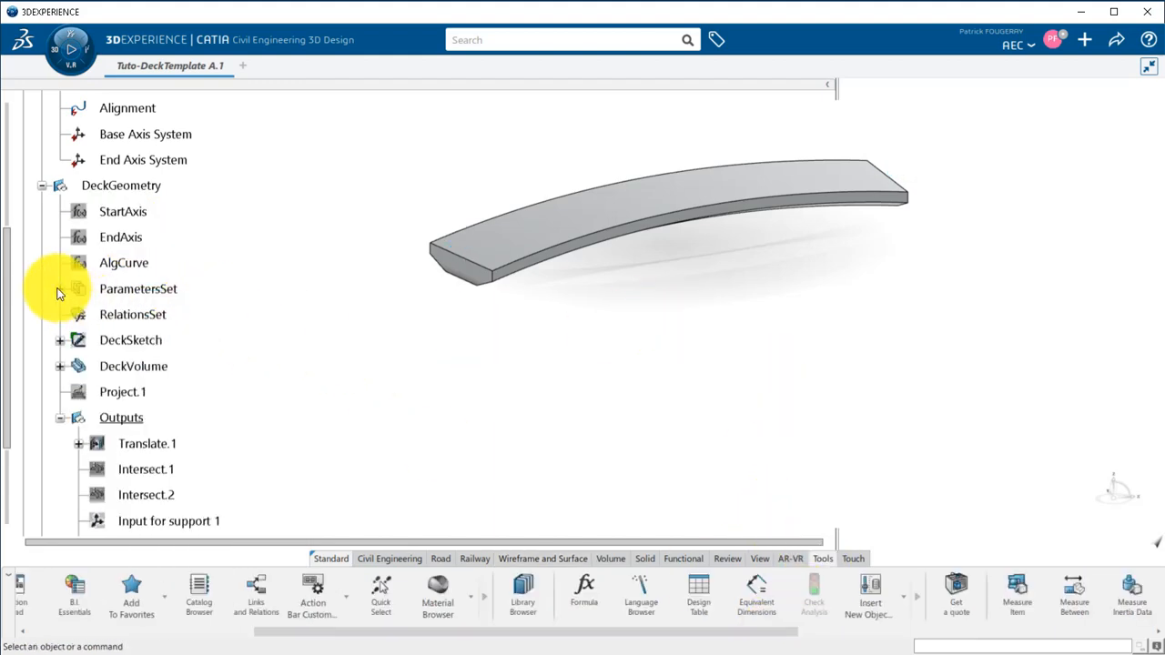
pyautogui.moveTo(9, 263); pyautogui.dragTo(10, 188)
pyautogui.click(46, 216)
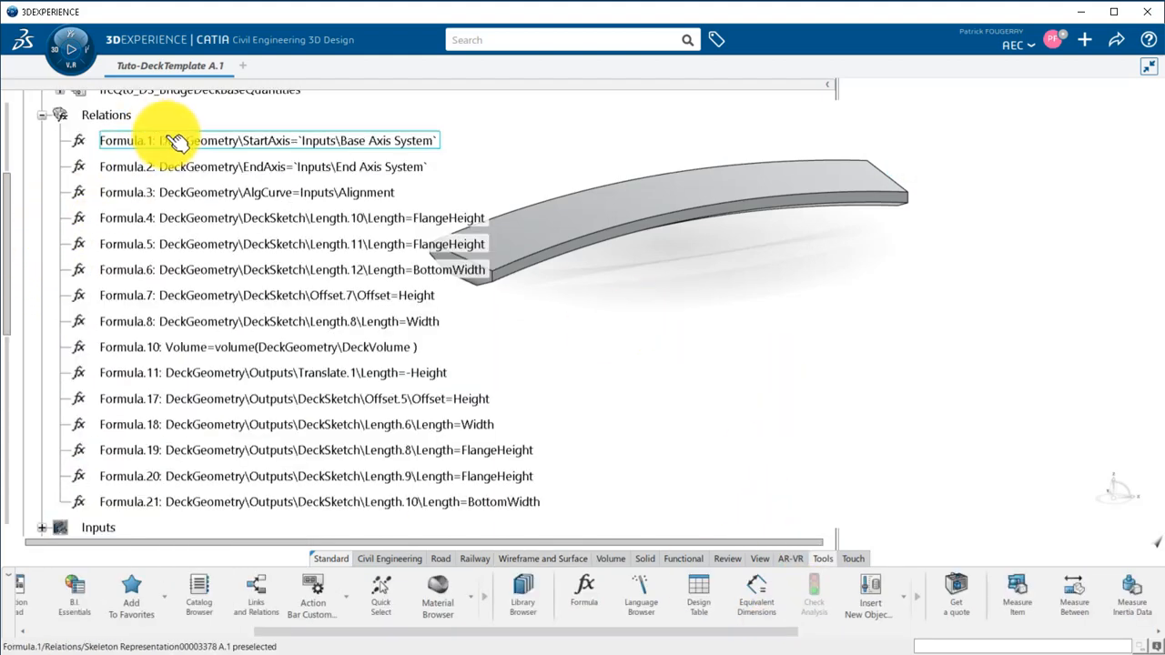
pyautogui.click(176, 142)
pyautogui.moveTo(10, 239); pyautogui.dragTo(10, 346)
pyautogui.keyDown('shift'); pyautogui.click(133, 172); pyautogui.keyUp('shift')
pyautogui.moveTo(133, 172); pyautogui.dragTo(159, 354)
pyautogui.scroll(4, 153, 332)
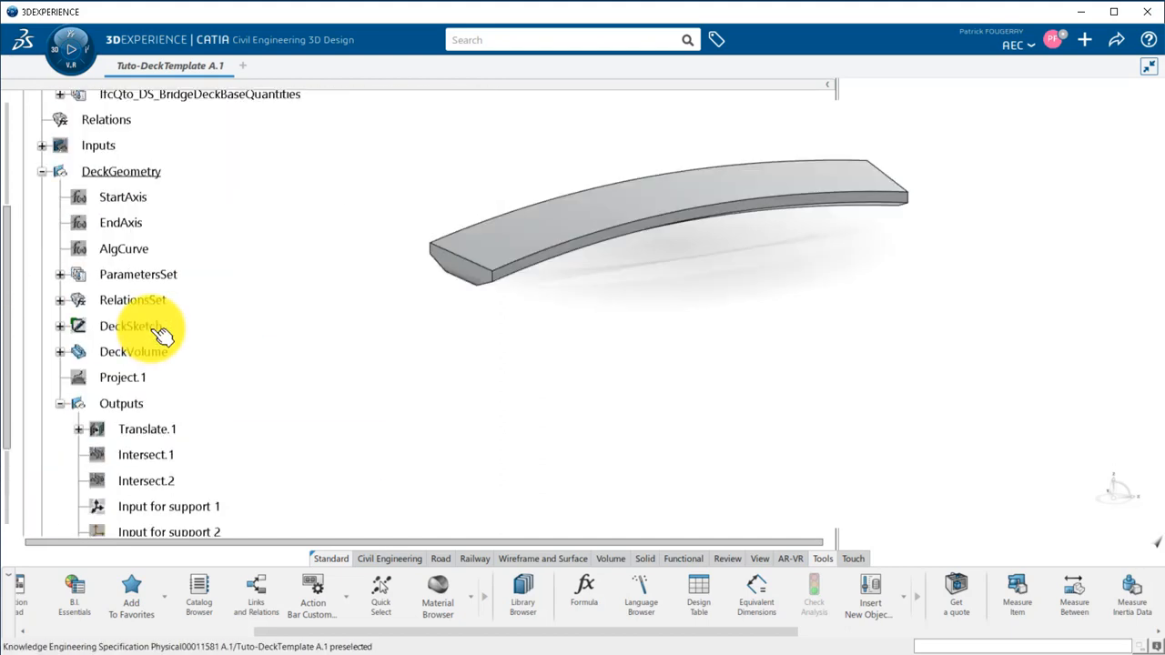
# Collapse the Outputs set and start defining a User Feature from the deck geometry.
pyautogui.click(60, 403)
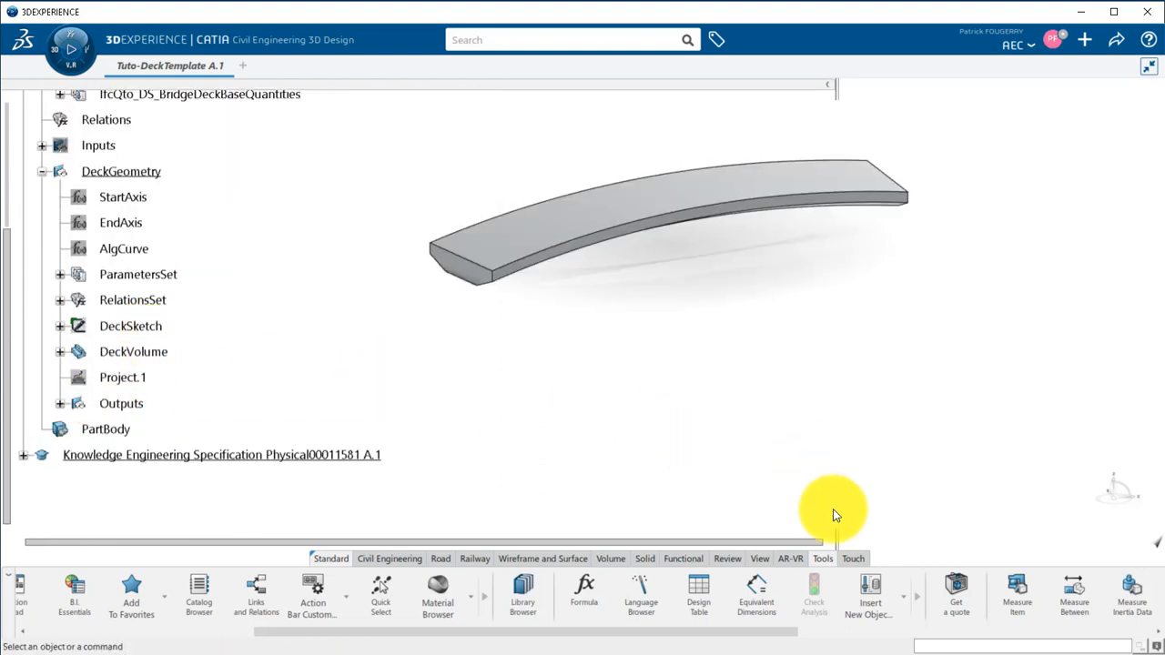
pyautogui.moveTo(745, 632); pyautogui.dragTo(1060, 634)
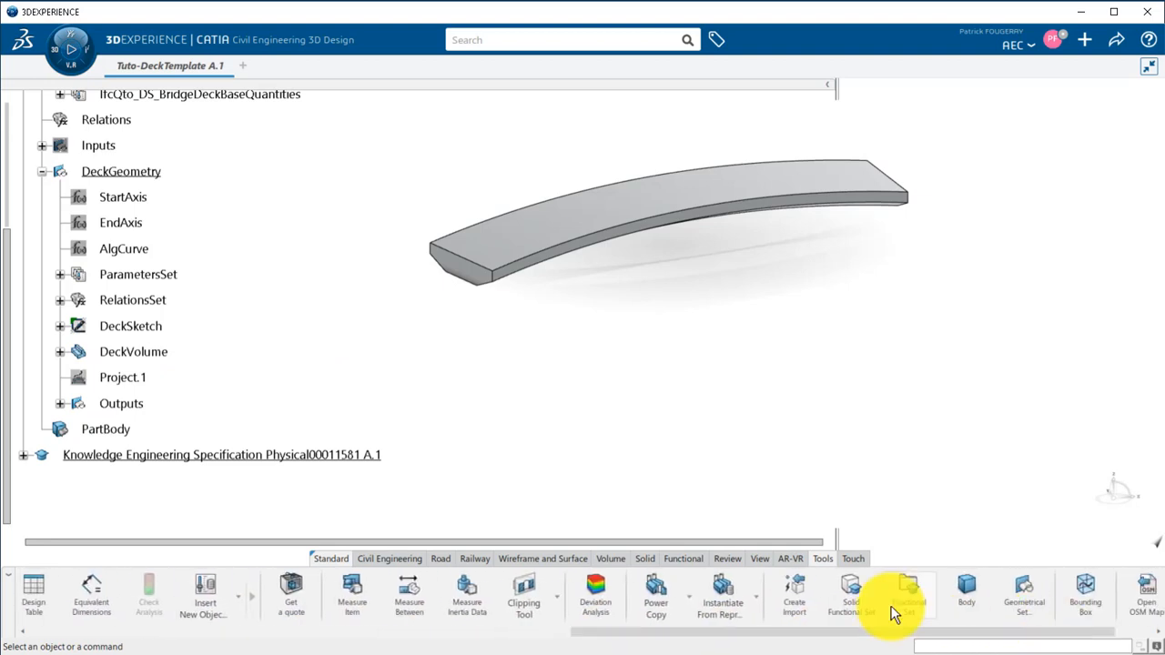
pyautogui.click(691, 594)
pyautogui.click(678, 554)
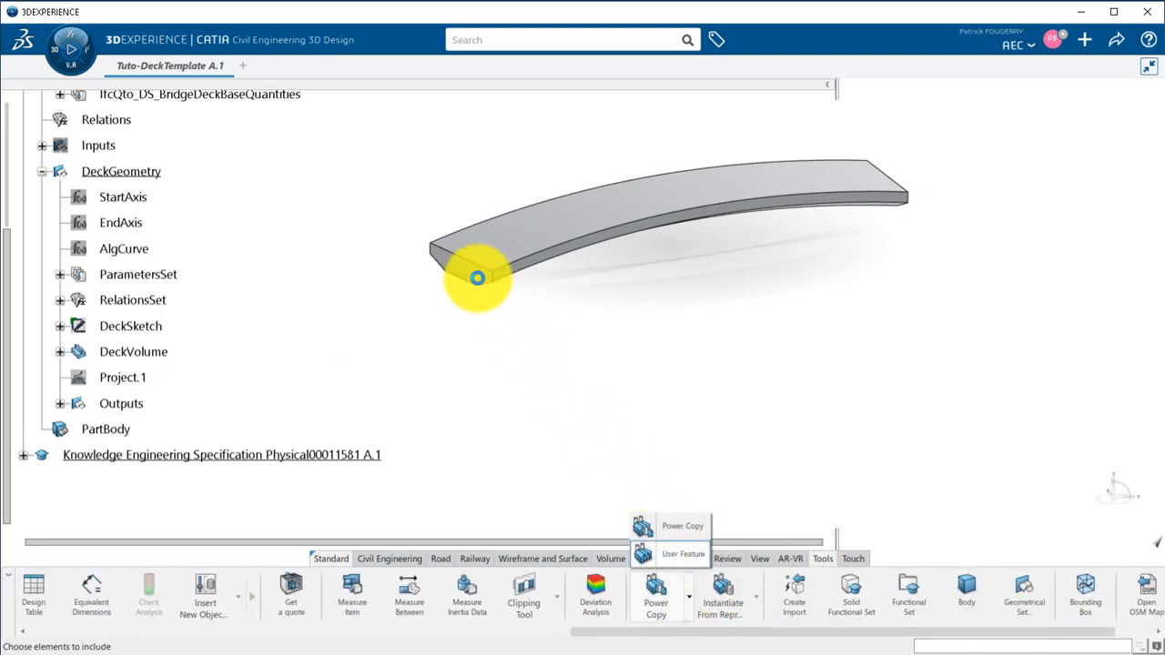
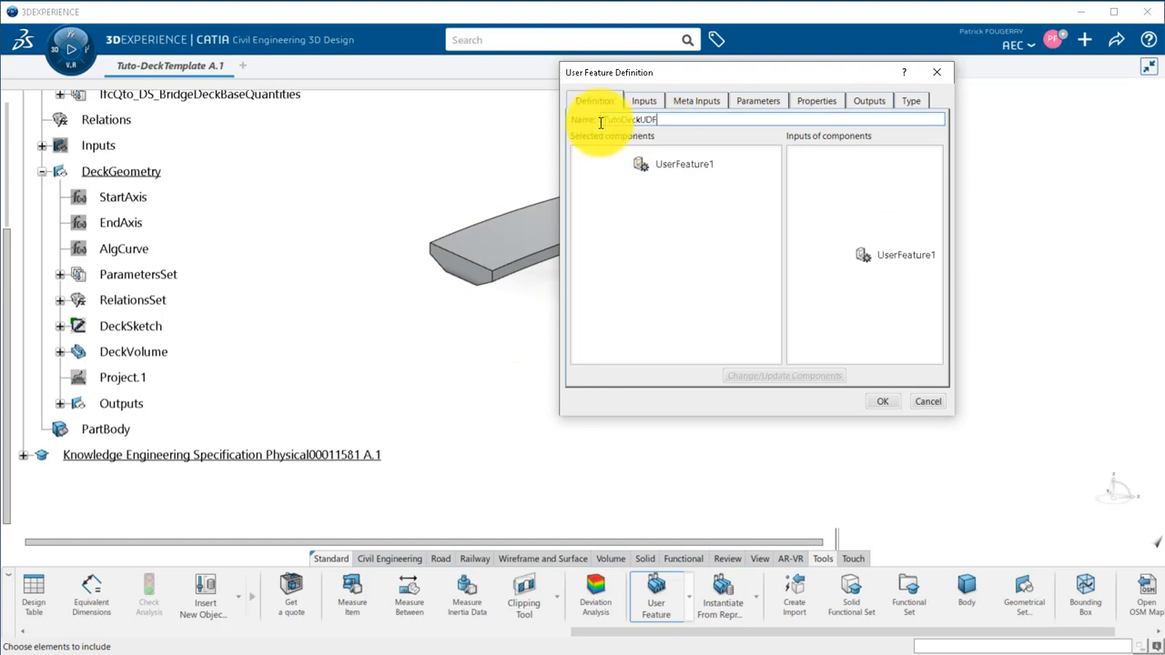
# Add DeckGeometry as the component of the TutoDeckUDF user feature and check its required inputs.
pyautogui.click(134, 171)
pyautogui.moveTo(561, 341); pyautogui.dragTo(391, 340)
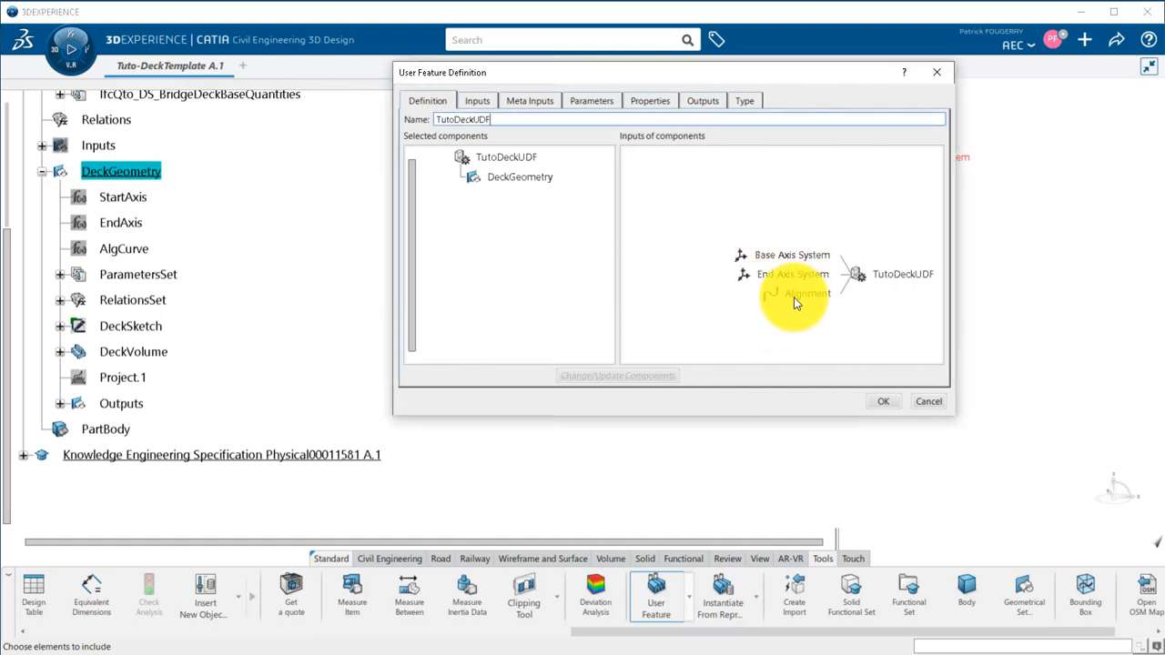
pyautogui.click(492, 103)
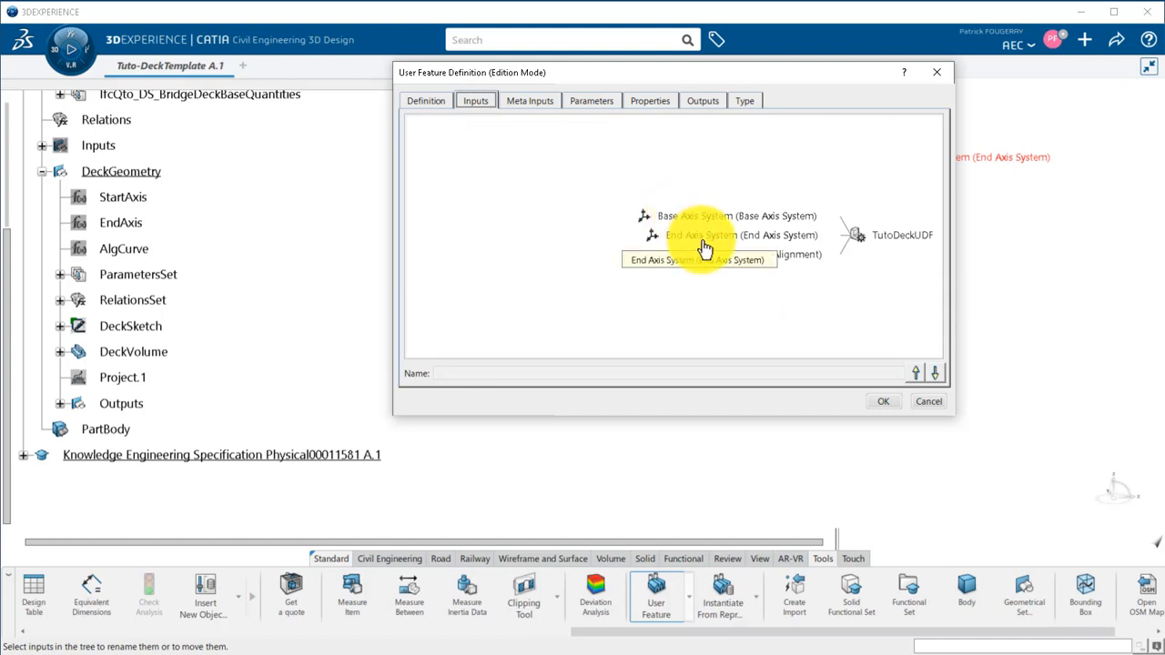
# Publish the Width, BottomWidth, FlangeHeight, Height and Volume parameters of the user feature.
pyautogui.click(597, 103)
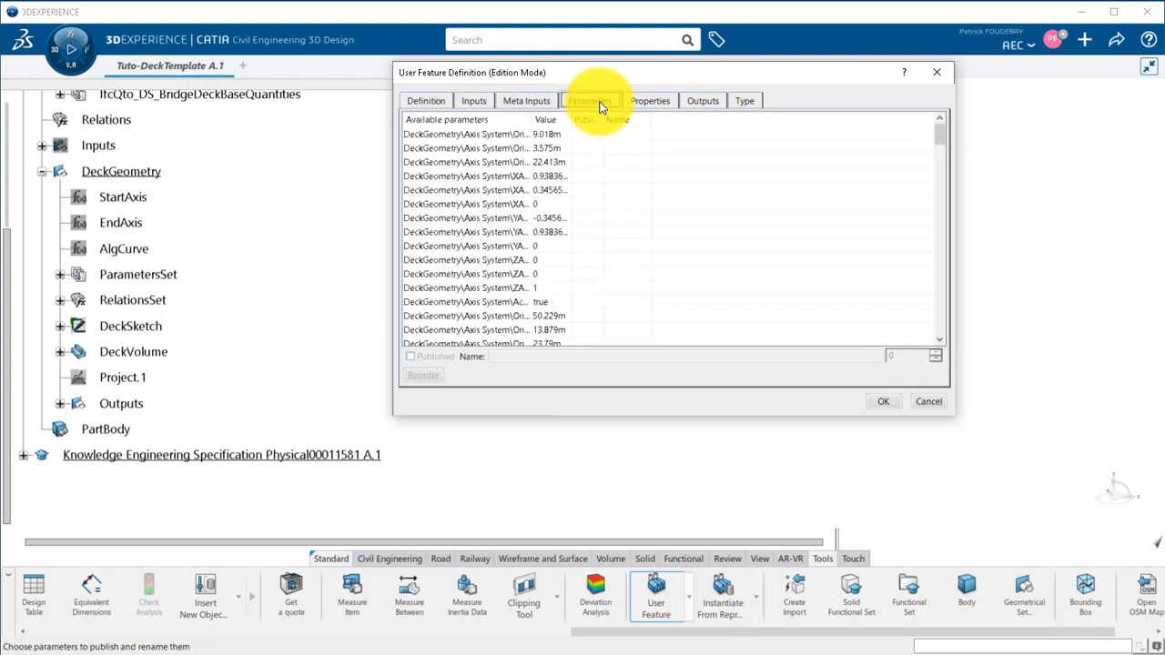
pyautogui.moveTo(592, 128); pyautogui.dragTo(630, 128)
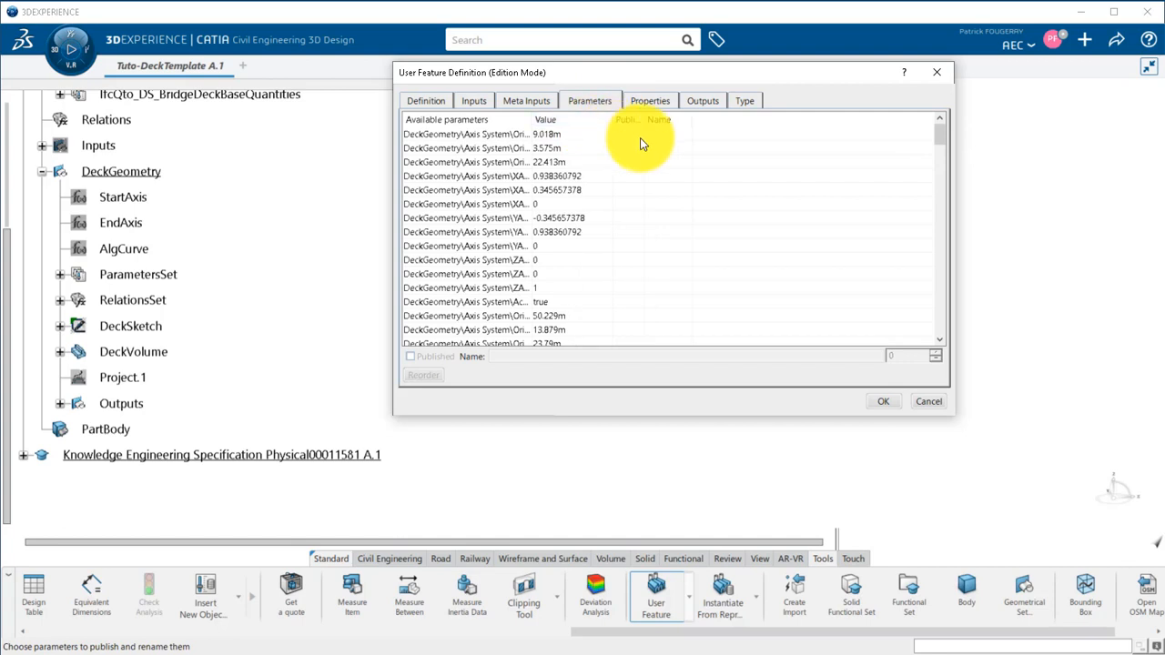
pyautogui.moveTo(939, 133); pyautogui.dragTo(939, 158)
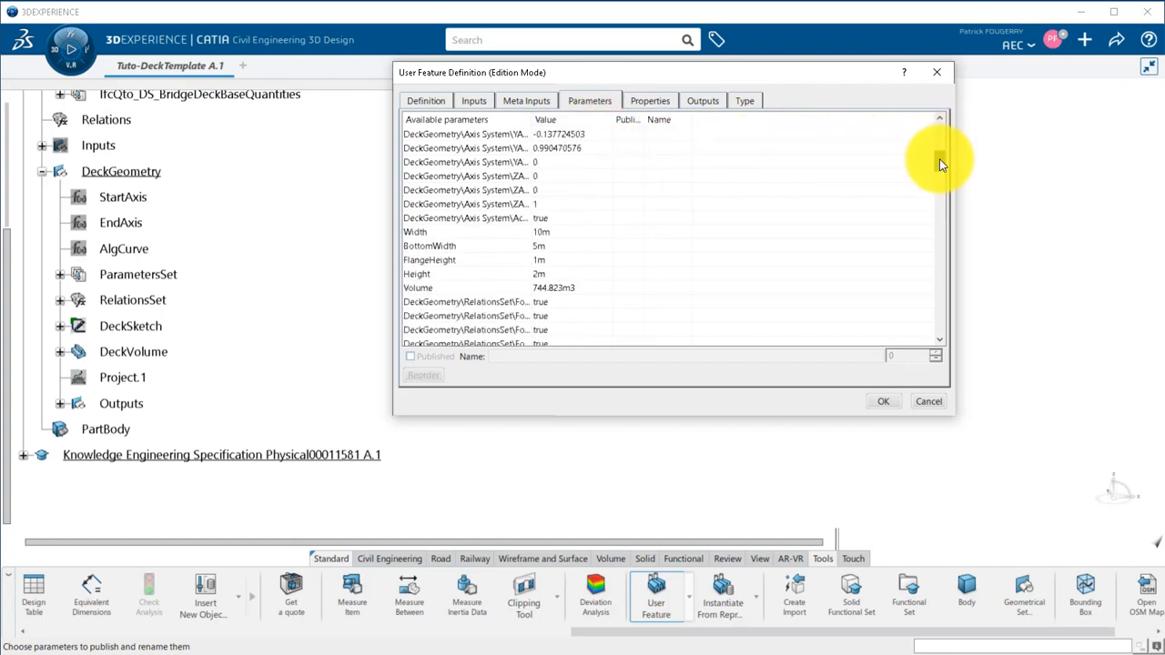
pyautogui.doubleClick(631, 234)
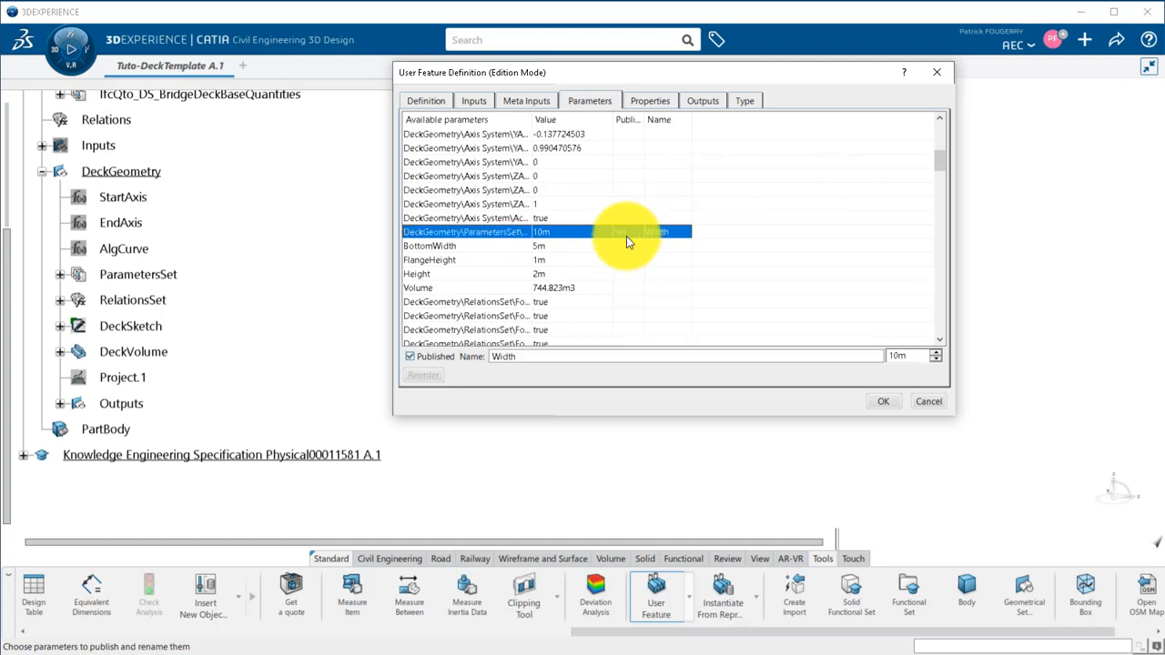
pyautogui.doubleClick(626, 244)
pyautogui.doubleClick(626, 259)
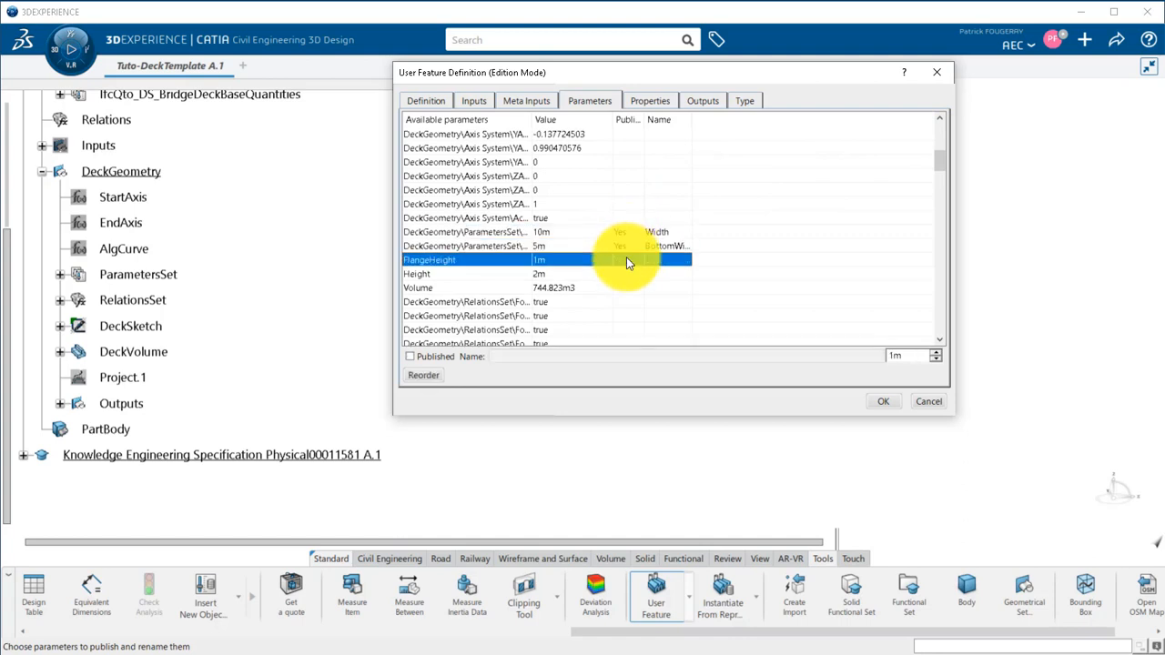
pyautogui.doubleClick(629, 274)
pyautogui.doubleClick(629, 287)
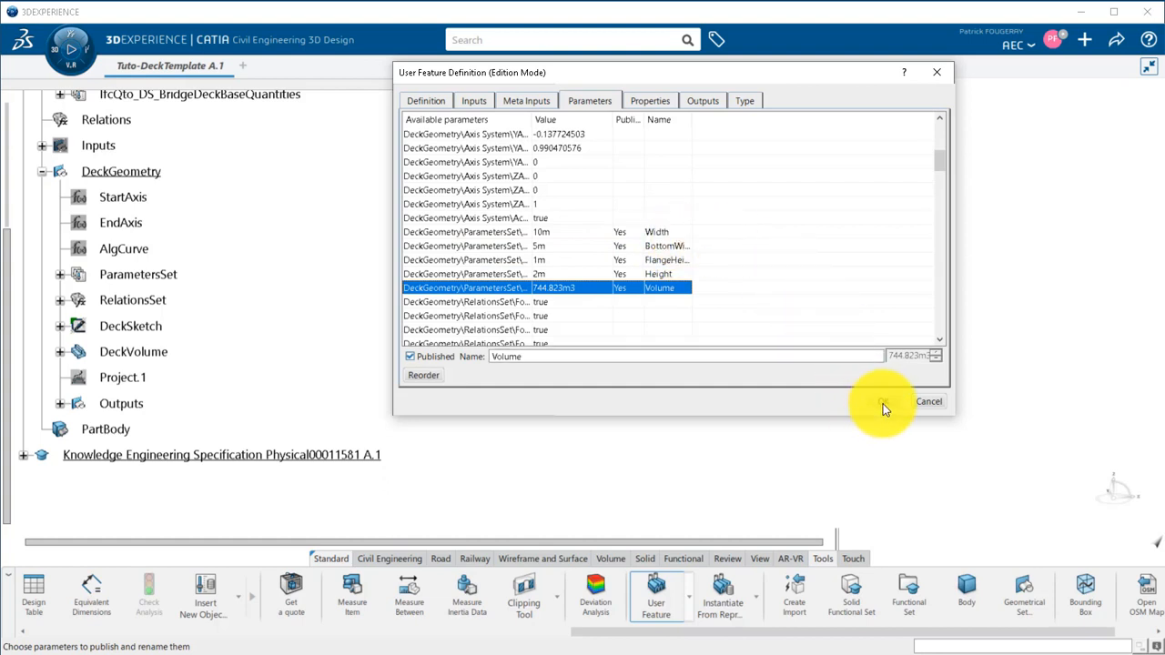
# Add Input for support 1 and 2 and Front 1 and 2 of the span as user feature outputs, and save the template.
pyautogui.click(703, 101)
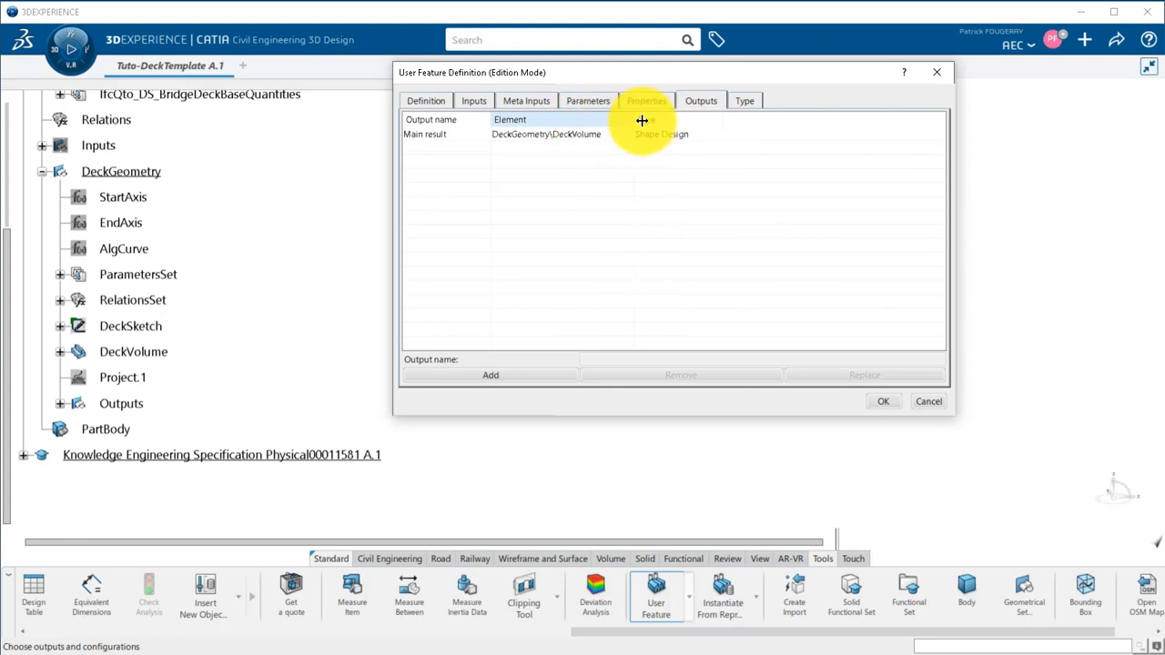
pyautogui.click(616, 137)
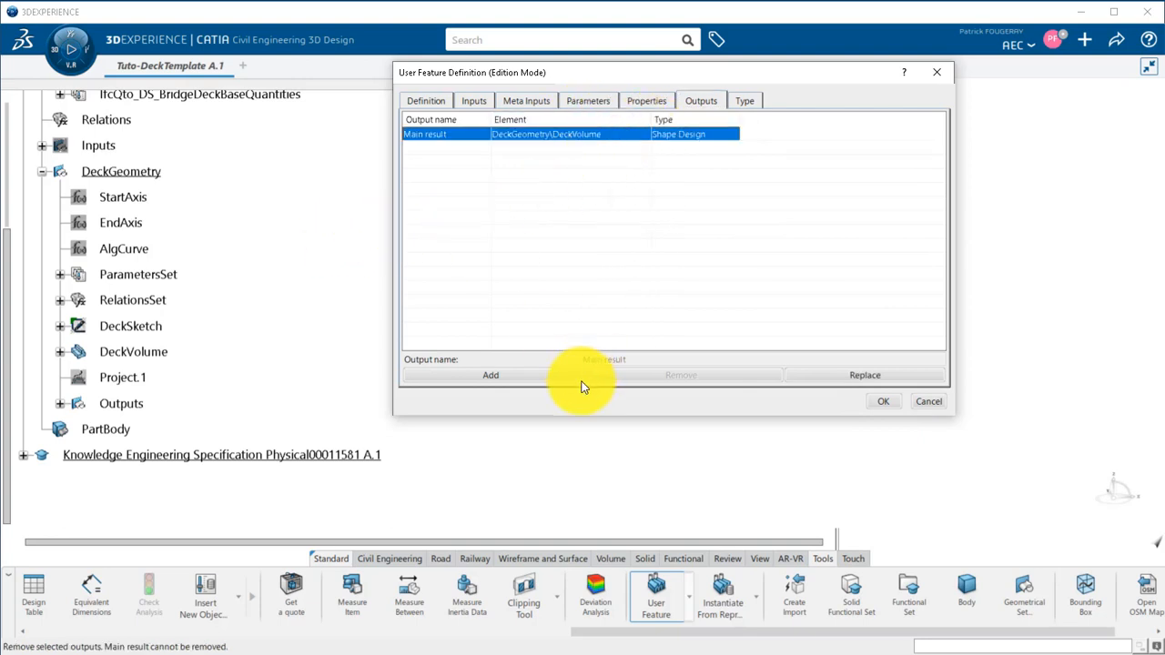
pyautogui.click(538, 377)
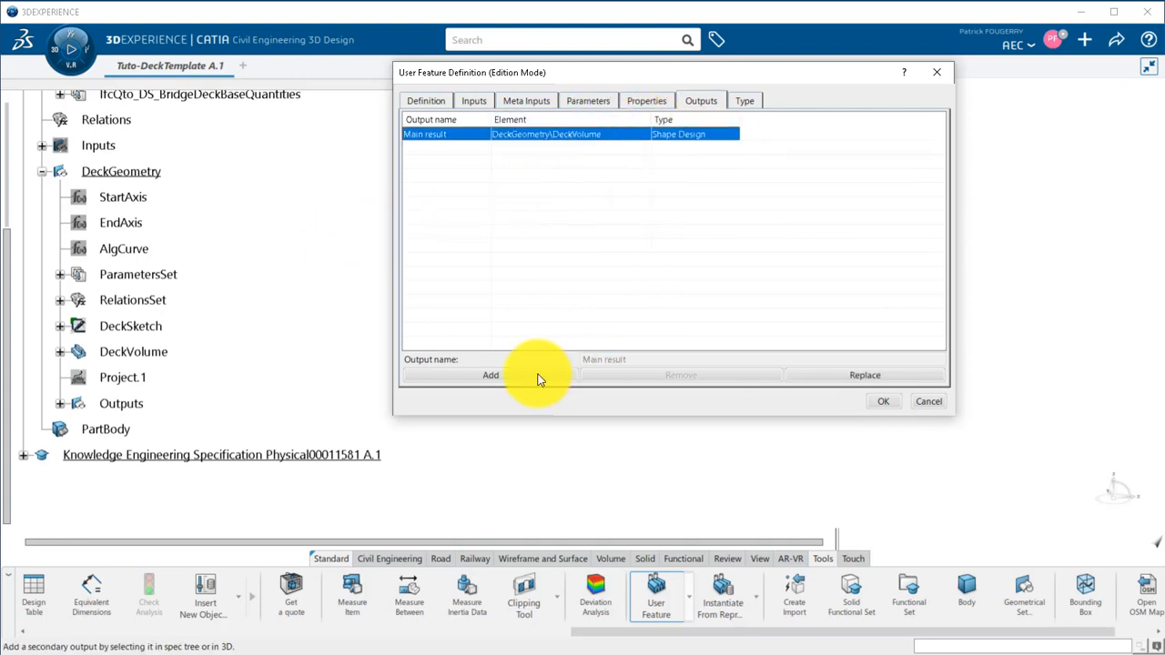
pyautogui.click(59, 403)
pyautogui.click(168, 403)
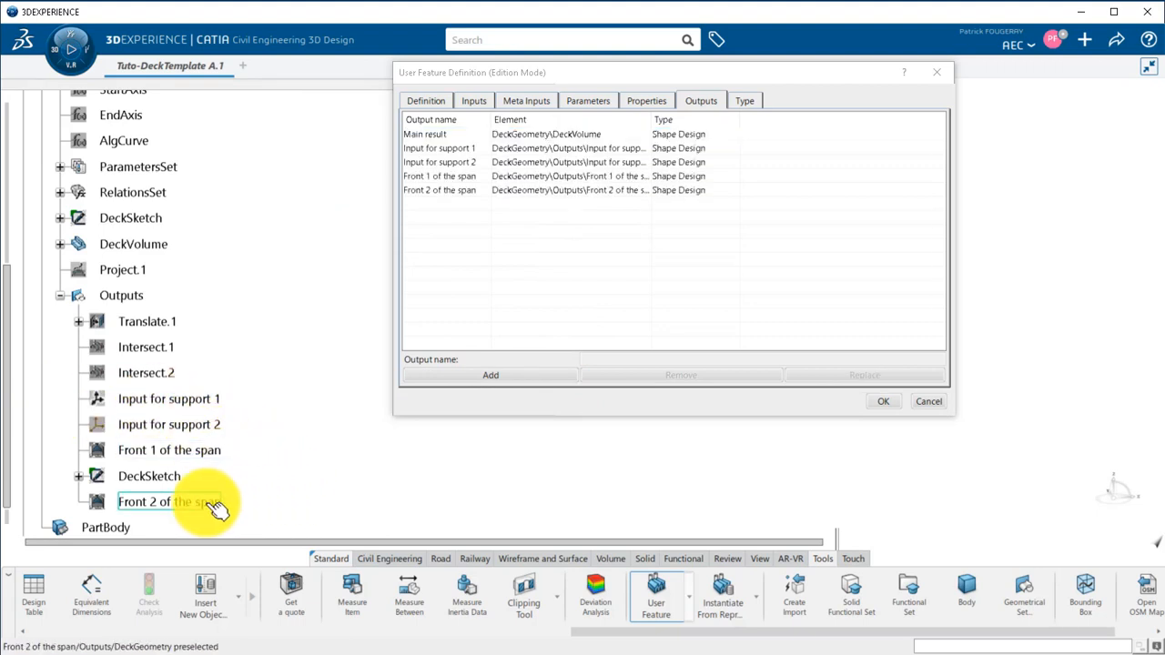
pyautogui.click(878, 406)
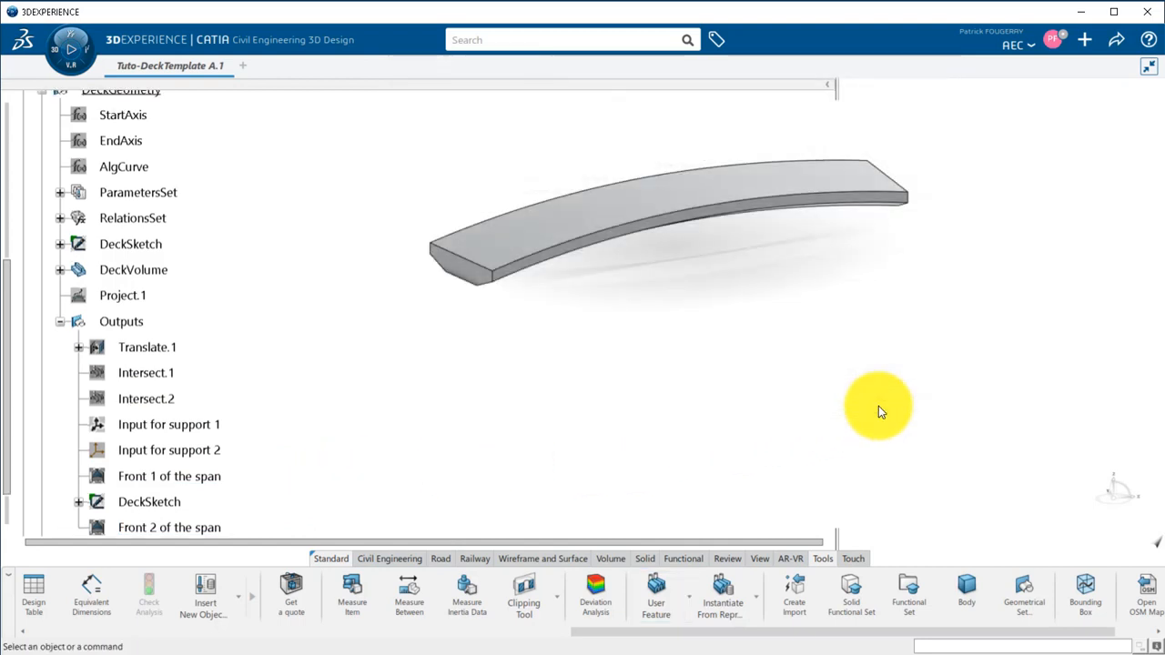
pyautogui.click(1115, 41)
pyautogui.click(1038, 65)
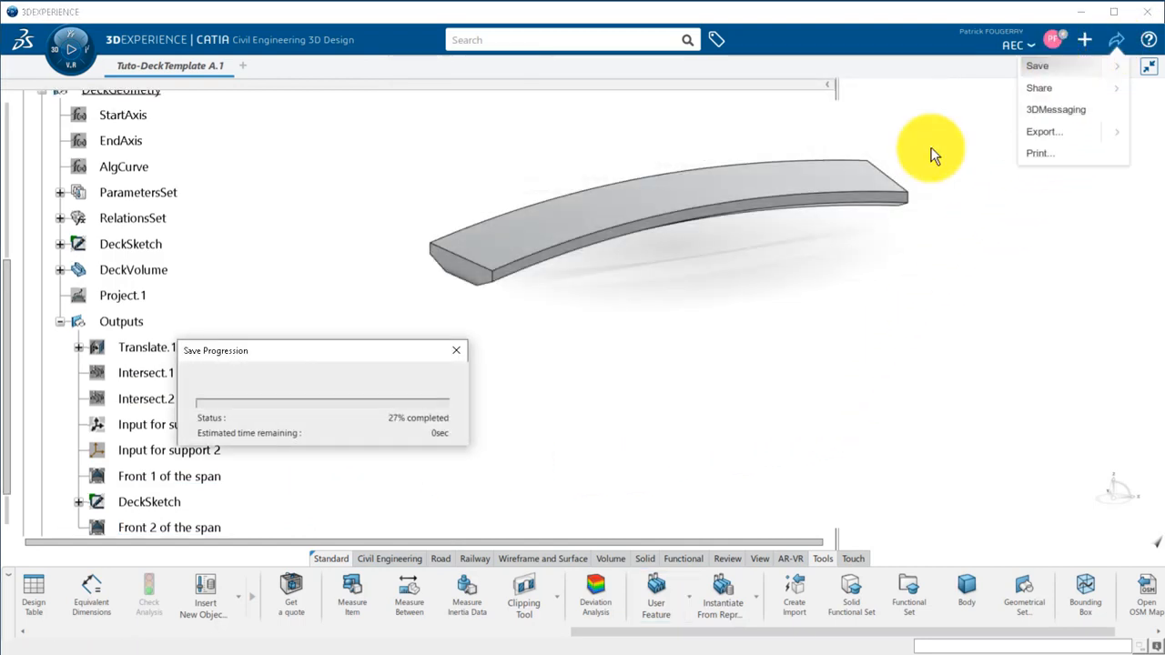
# Create a Deck type titled Tutu-Deck-OT with the Adaptive product instantiation method.
pyautogui.click(1085, 42)
pyautogui.click(1055, 66)
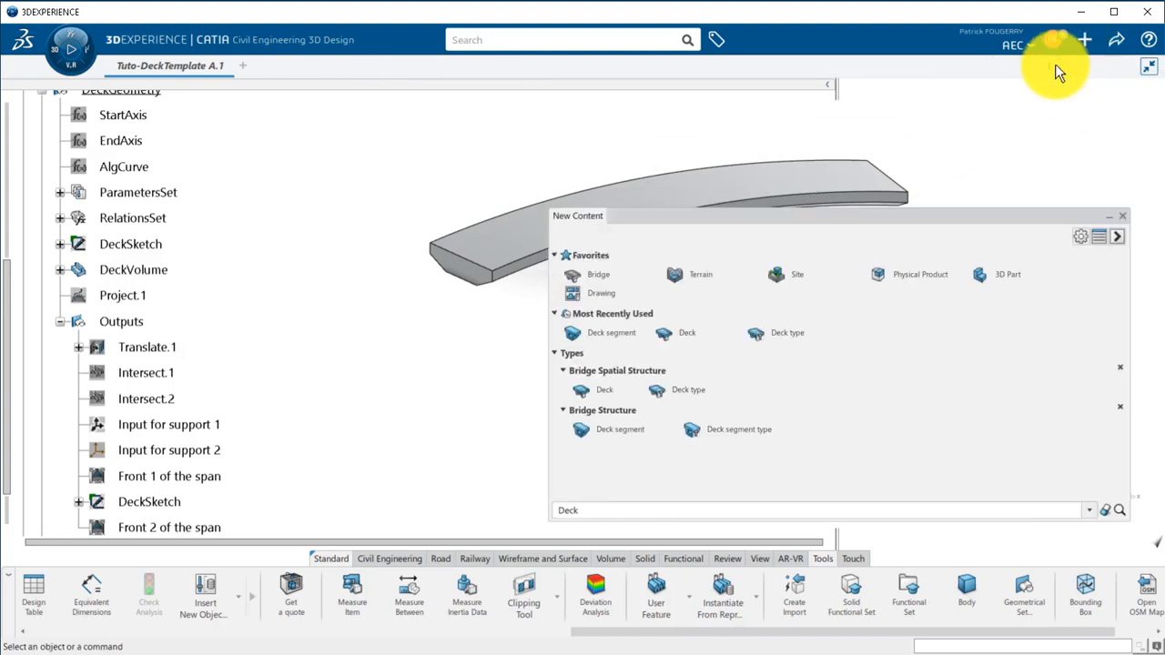
pyautogui.click(668, 391)
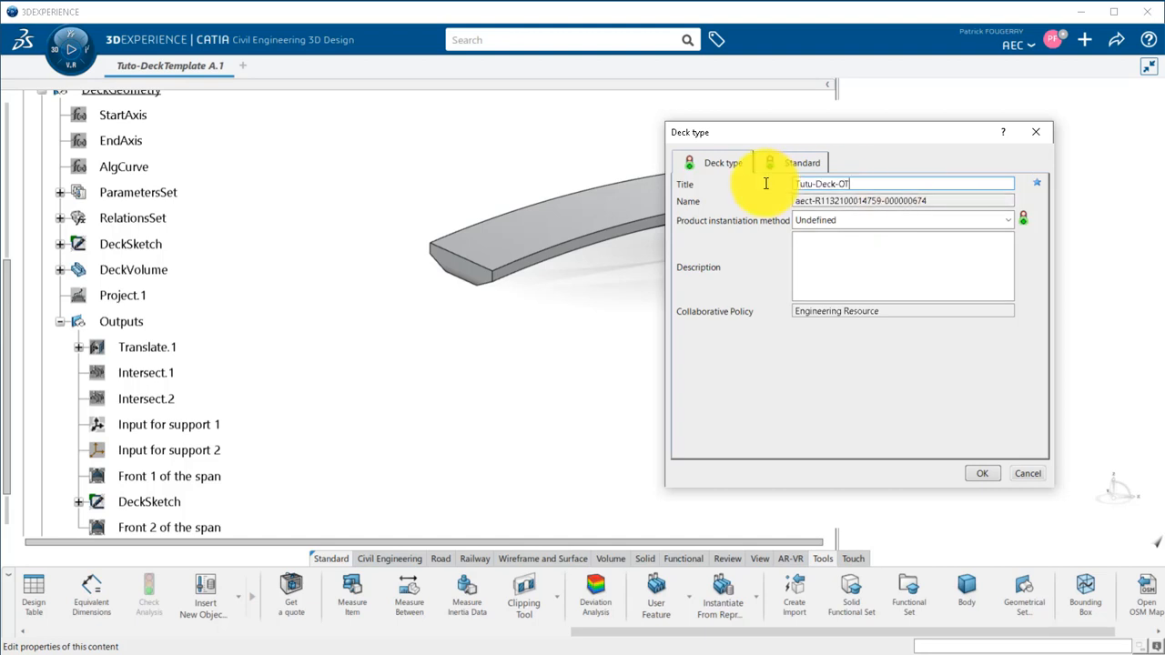
pyautogui.click(865, 220)
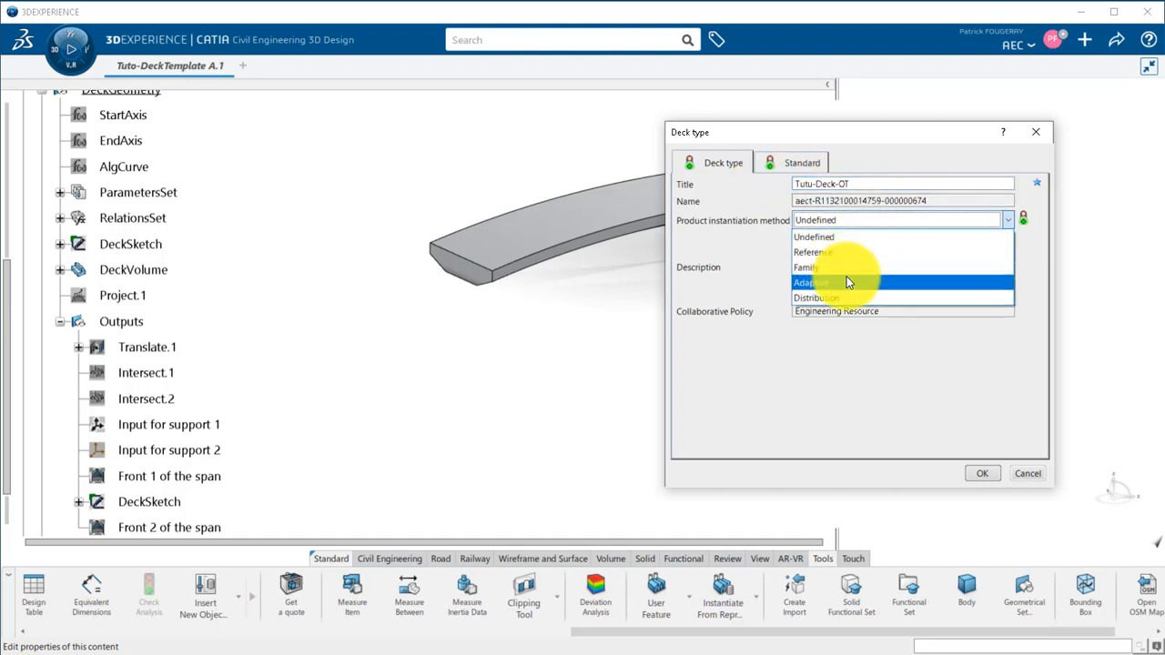
pyautogui.click(847, 283)
pyautogui.click(983, 474)
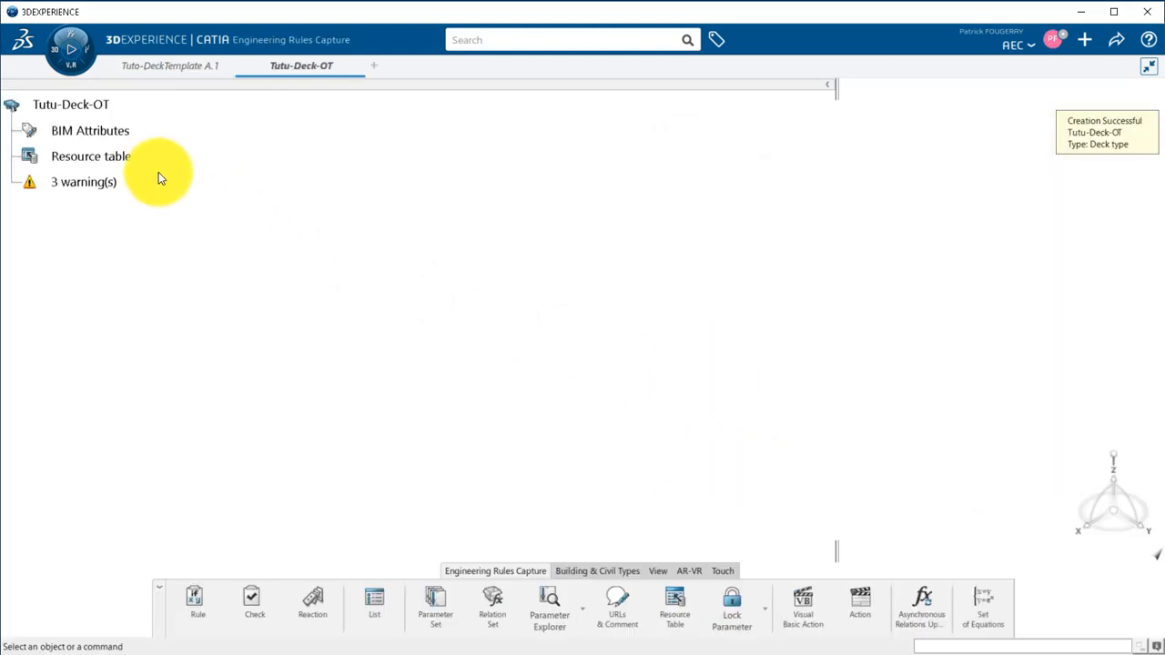
# Assign TutoDeckUDF from Tuto-DeckTemplate as the Feature-based Design user feature in the Tutu-Deck-OT resource table, and save the deck type.
pyautogui.doubleClick(120, 158)
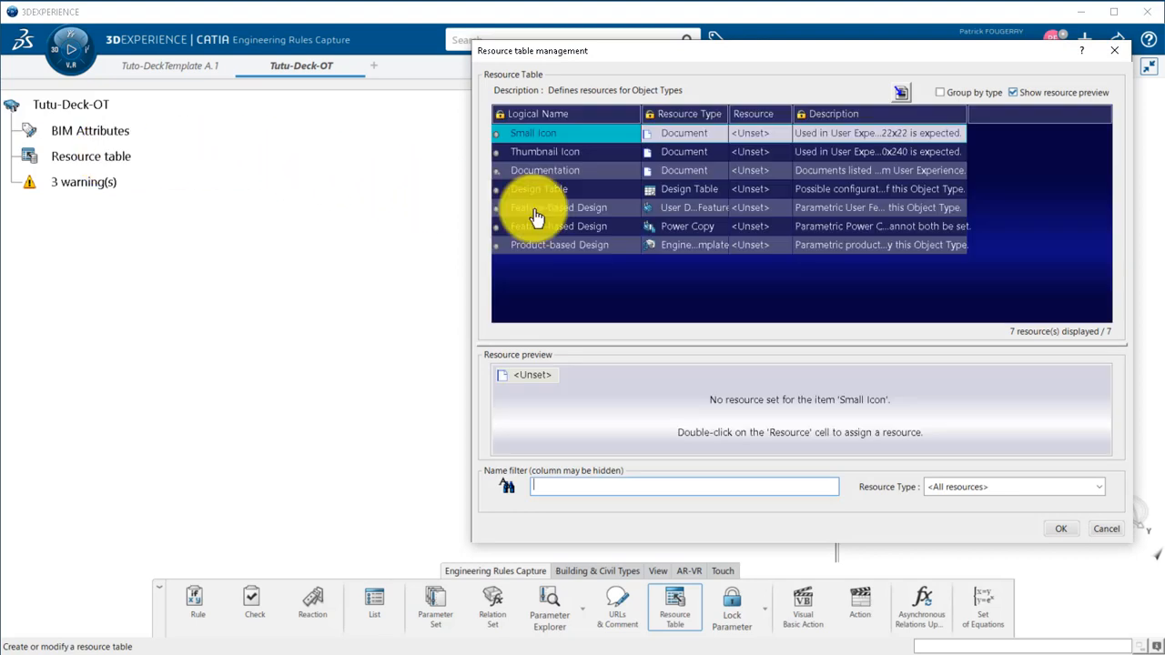
pyautogui.click(756, 212)
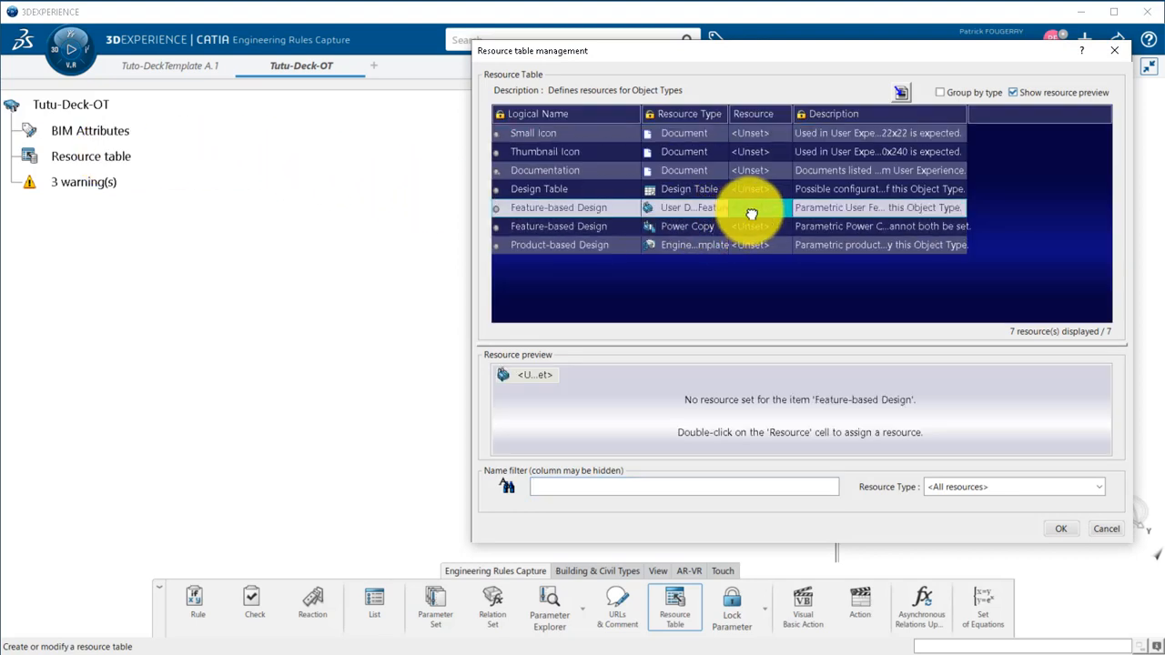
pyautogui.rightClick(761, 209)
pyautogui.click(797, 212)
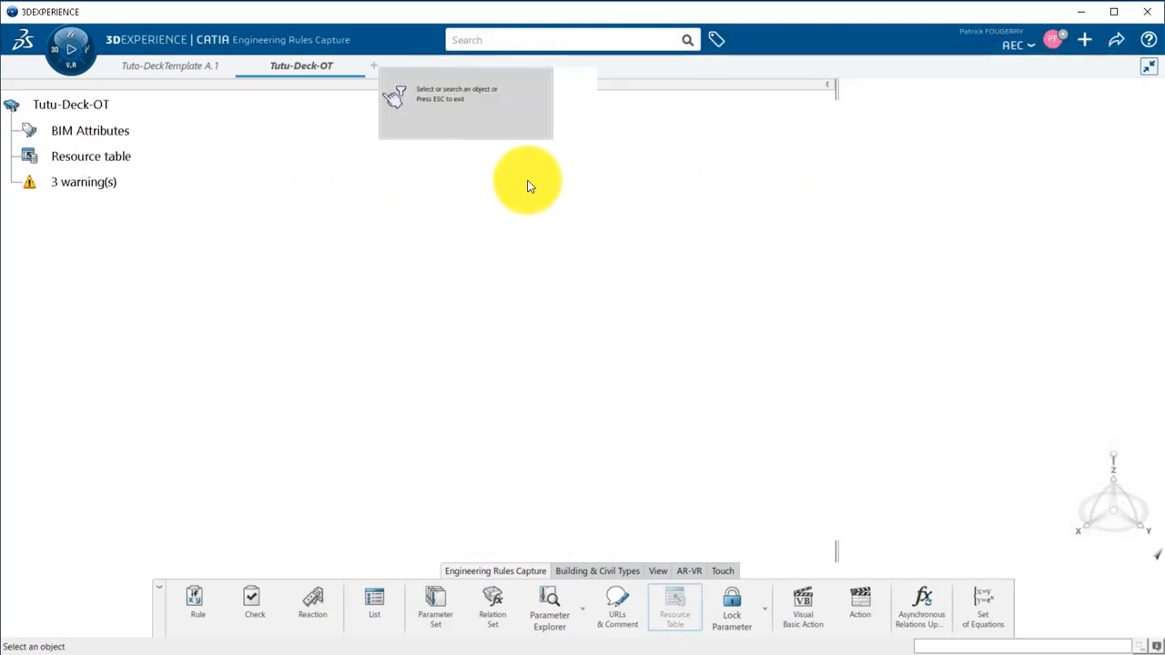
pyautogui.click(153, 77)
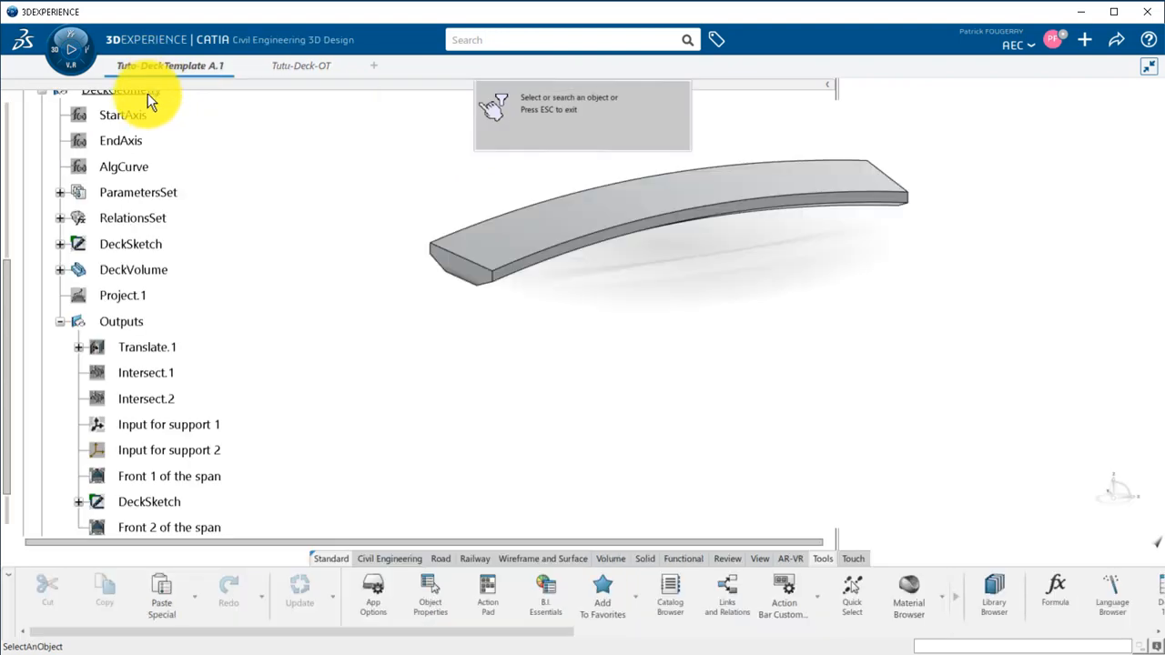
pyautogui.moveTo(9, 268); pyautogui.dragTo(9, 117)
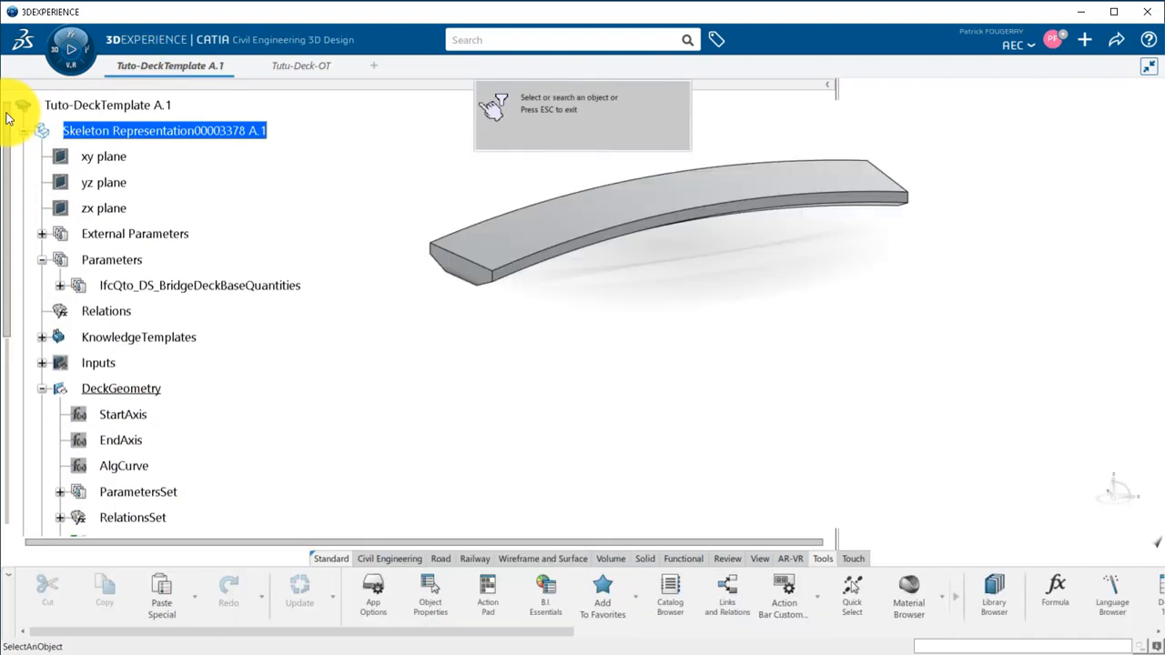
pyautogui.click(42, 337)
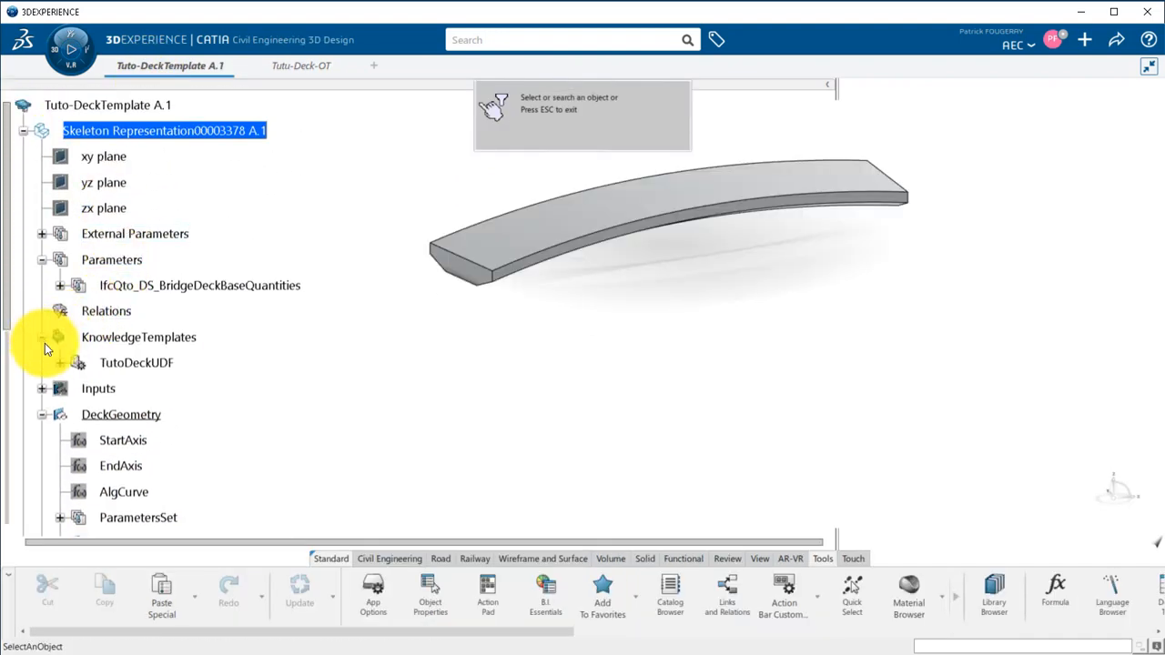
pyautogui.click(137, 363)
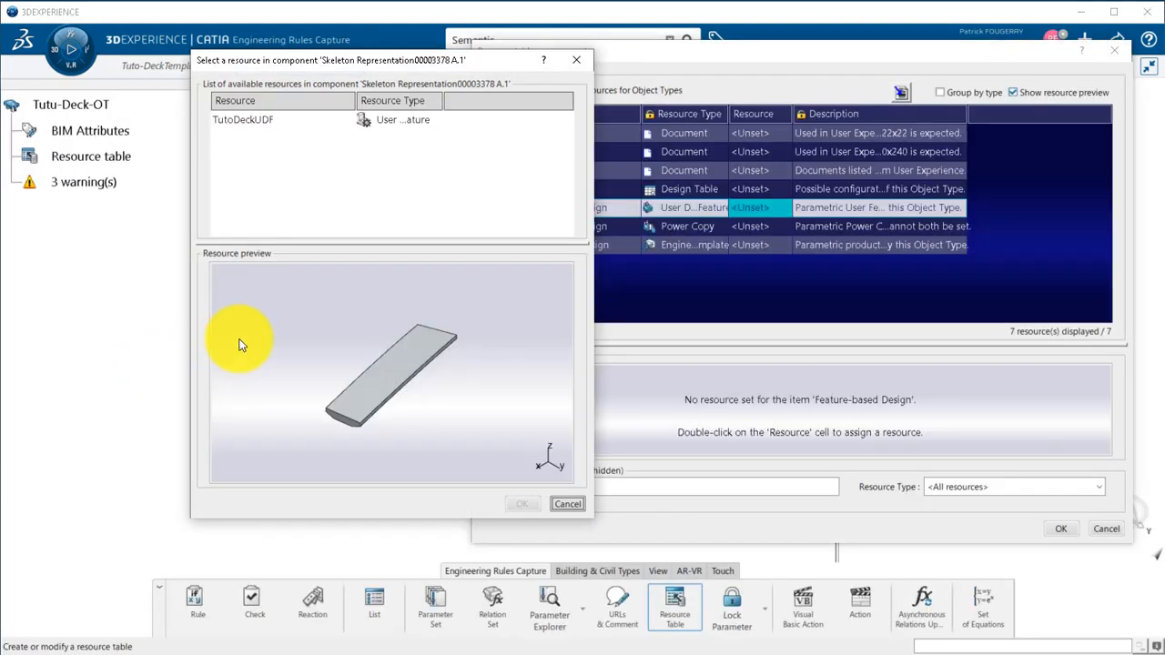
pyautogui.click(380, 121)
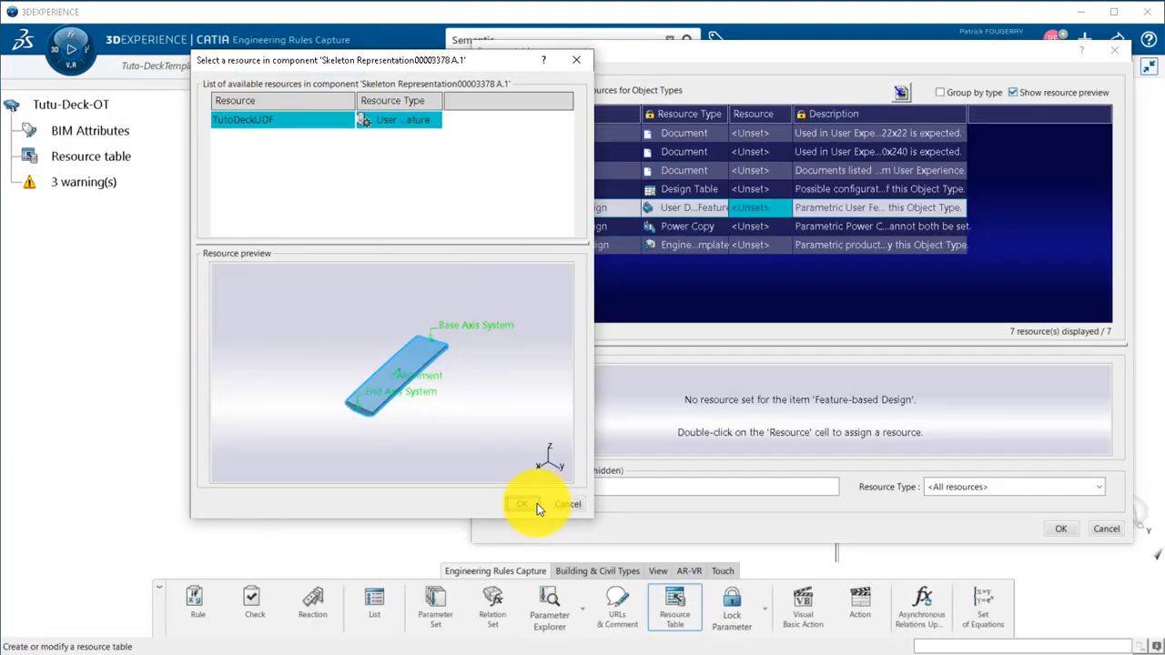
pyautogui.click(521, 505)
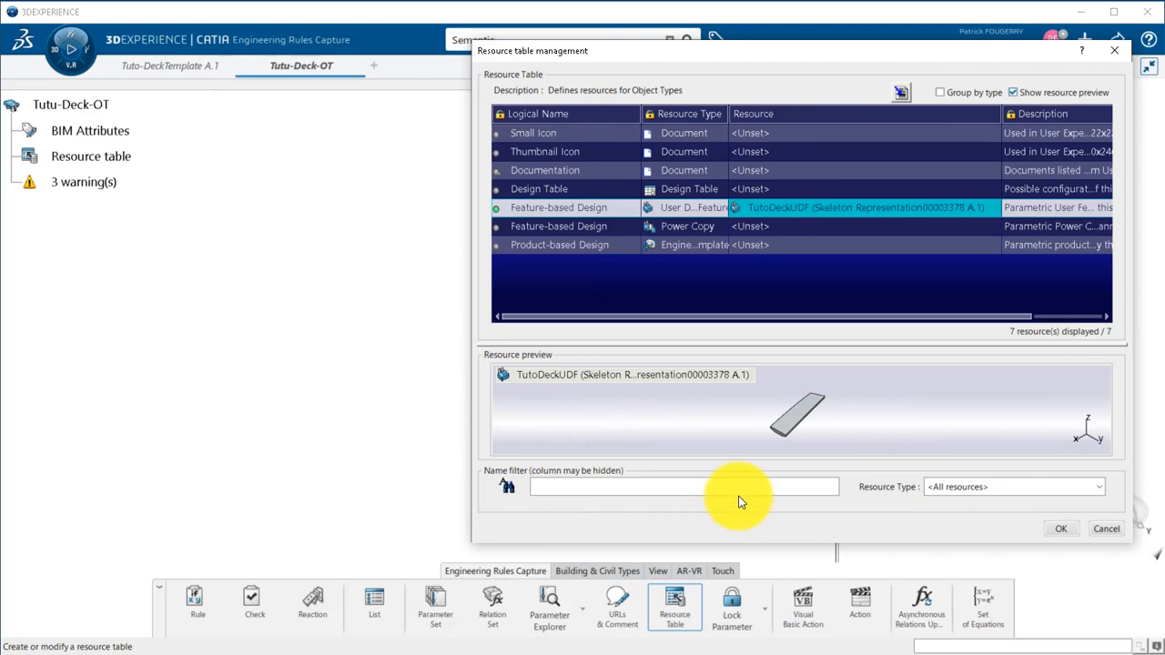
pyautogui.click(1064, 529)
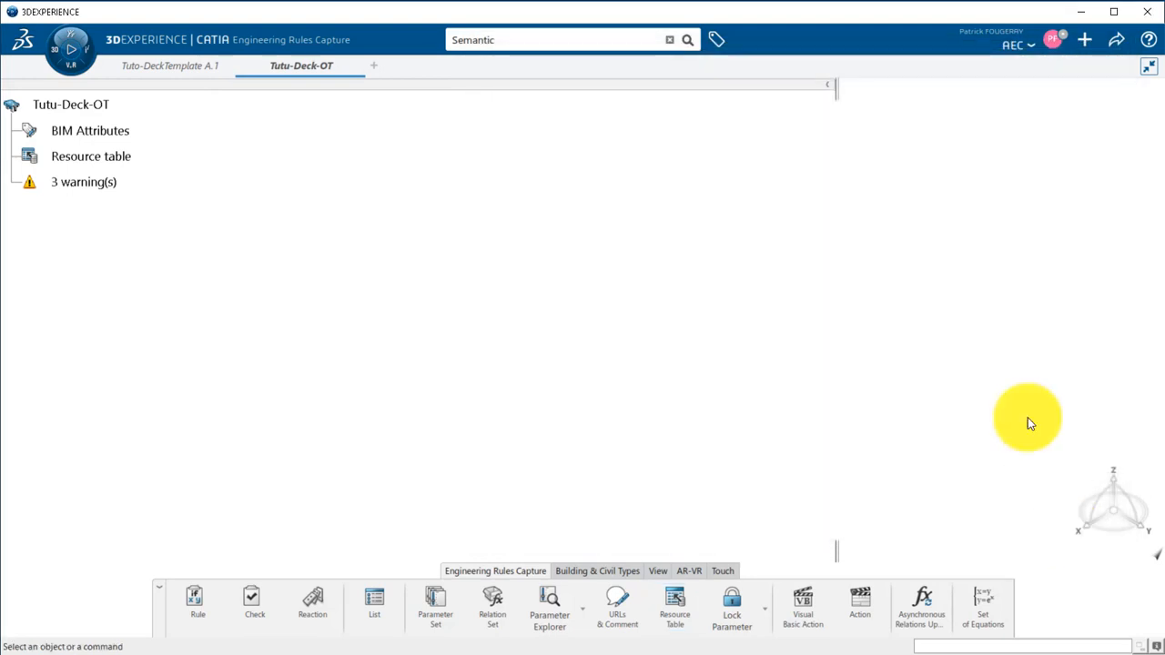
pyautogui.click(1100, 45)
pyautogui.click(1066, 64)
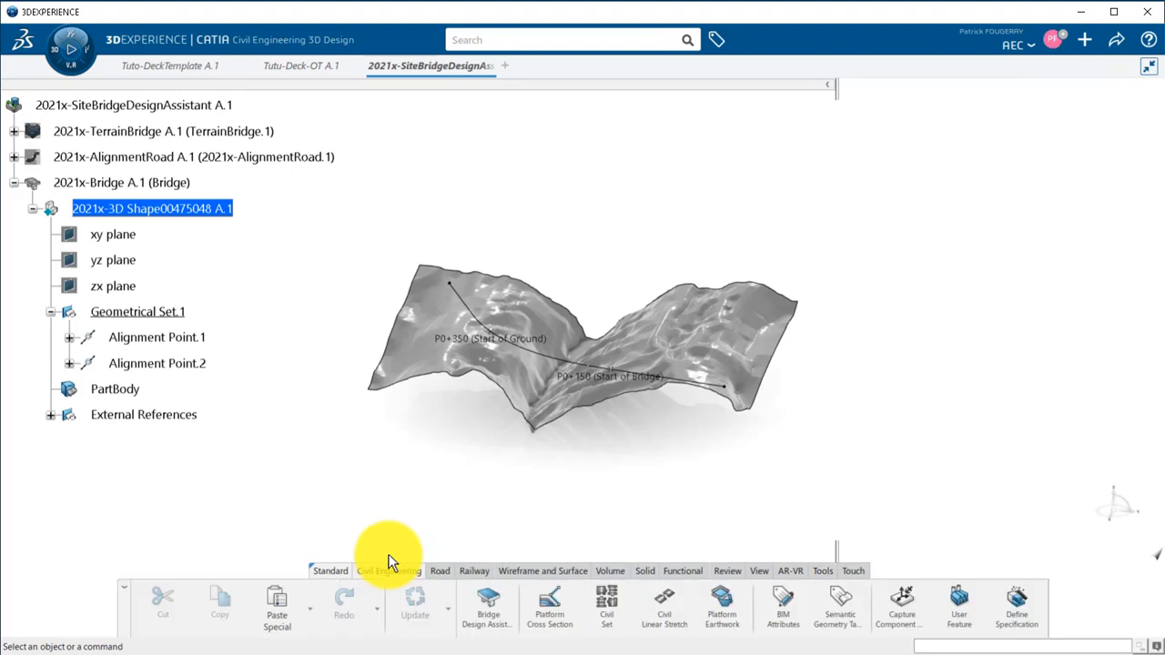
# Start the Bridge Design Assistant in the site model, using 3D Alignment.1 as the alignment and the terrain surface as Terrain.
pyautogui.click(483, 601)
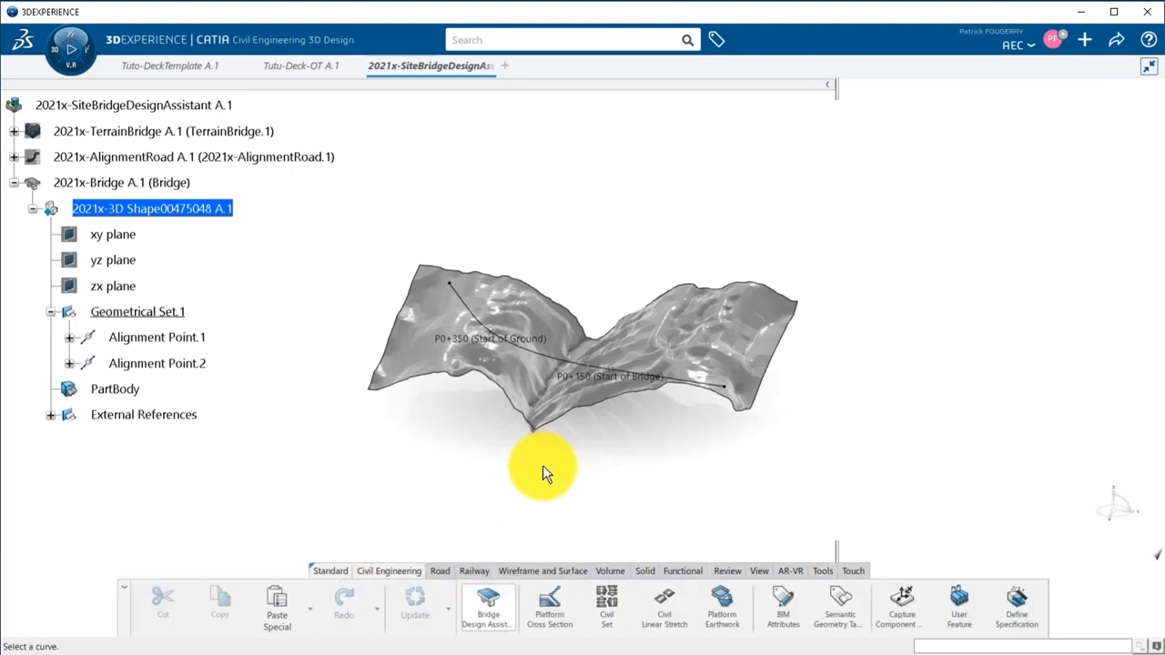
pyautogui.doubleClick(1119, 353)
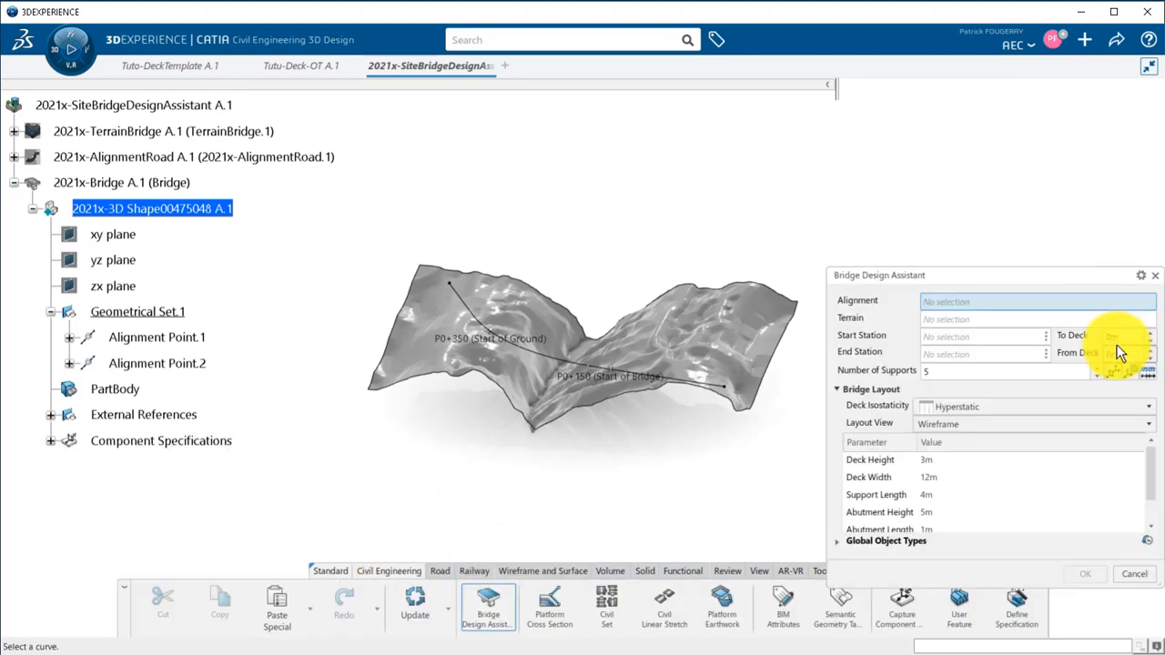
pyautogui.click(542, 358)
pyautogui.click(737, 344)
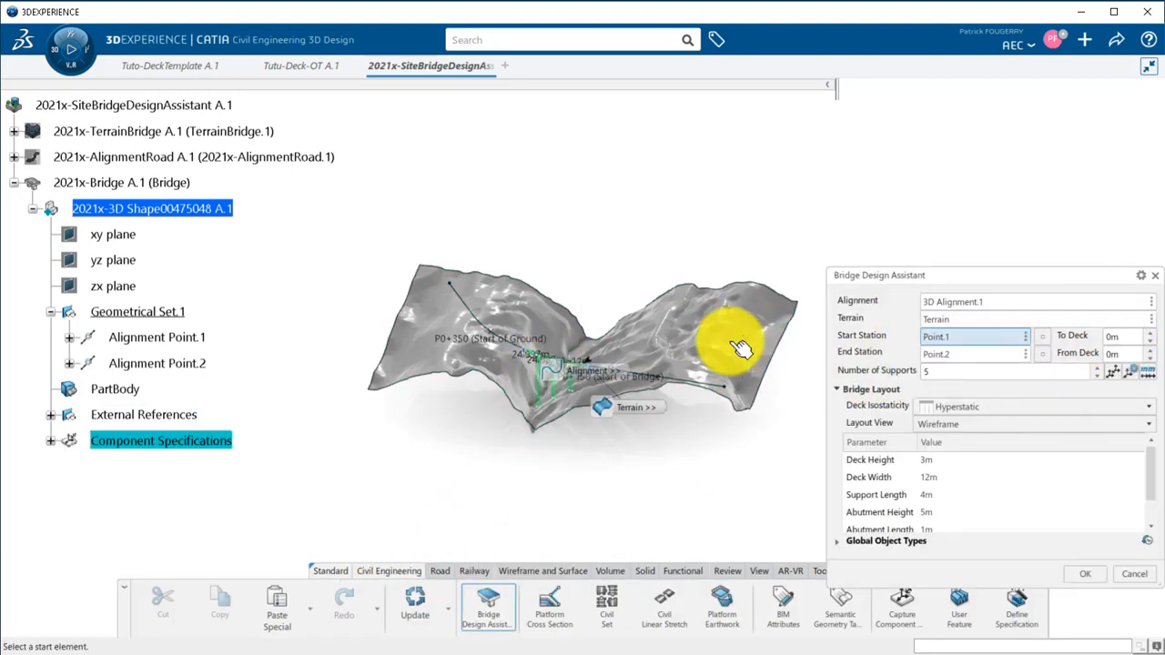
# Set the bridge's start station to Alignment Point.1 and its end station to Alignment Point.2.
pyautogui.moveTo(592, 439); pyautogui.dragTo(616, 390, button='middle')
pyautogui.click(637, 397)
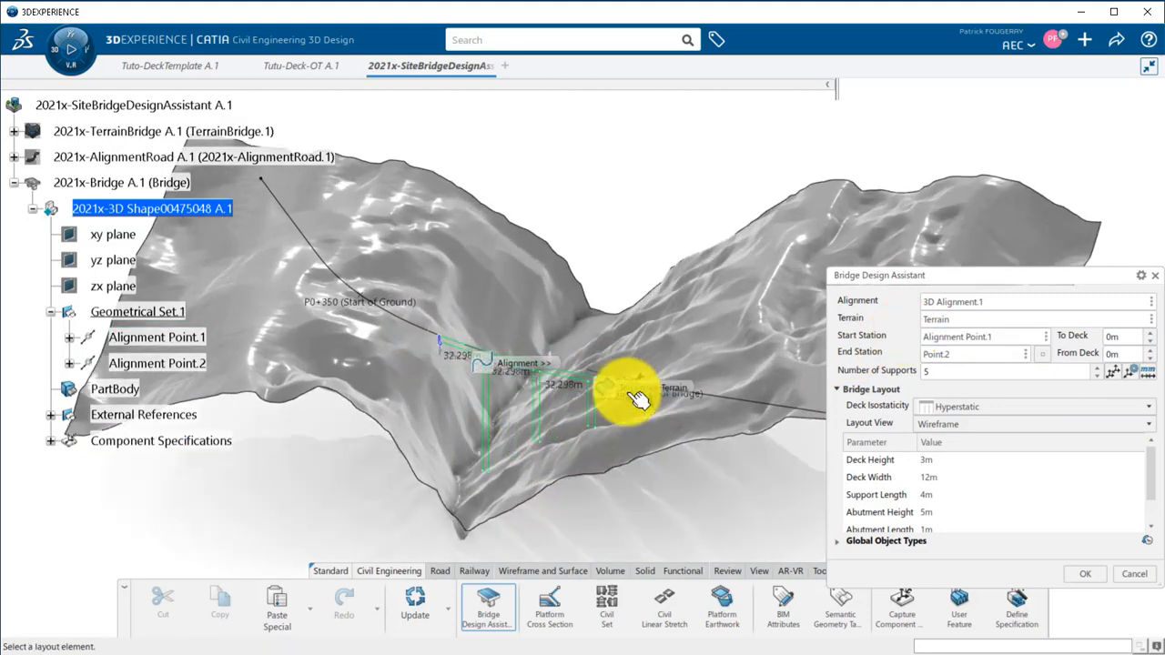
pyautogui.click(922, 358)
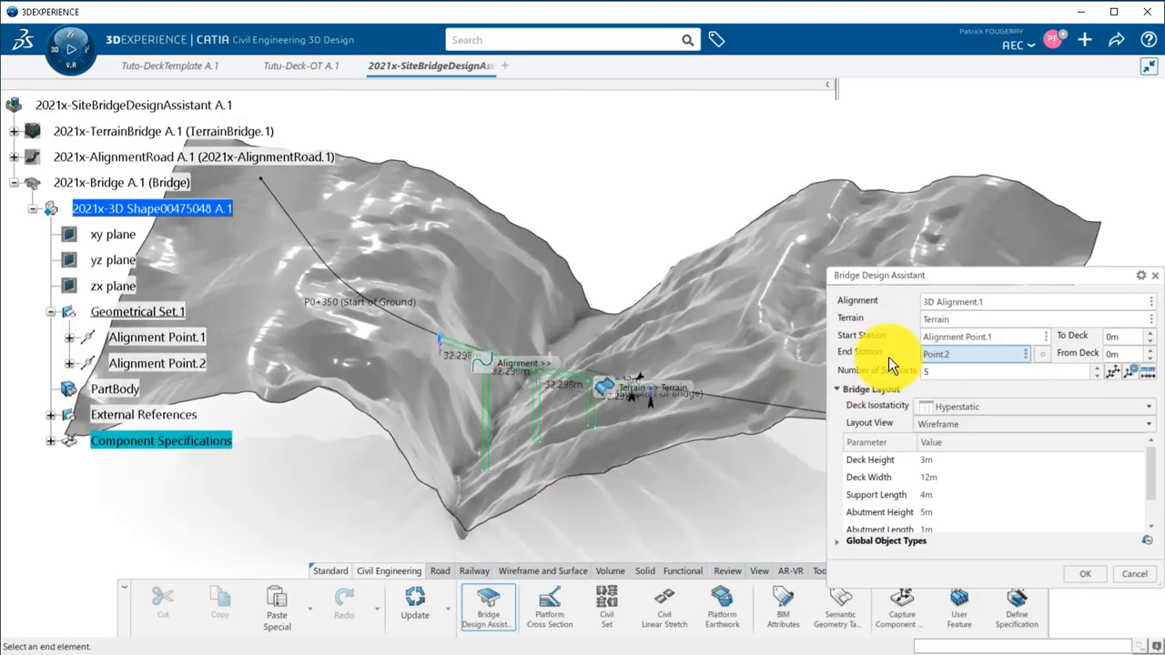
pyautogui.click(354, 306)
# Set the bridge layout's deck isostaticity to Isostatic.
pyautogui.moveTo(525, 461); pyautogui.dragTo(583, 451, button='middle')
pyautogui.click(973, 405)
pyautogui.click(954, 423)
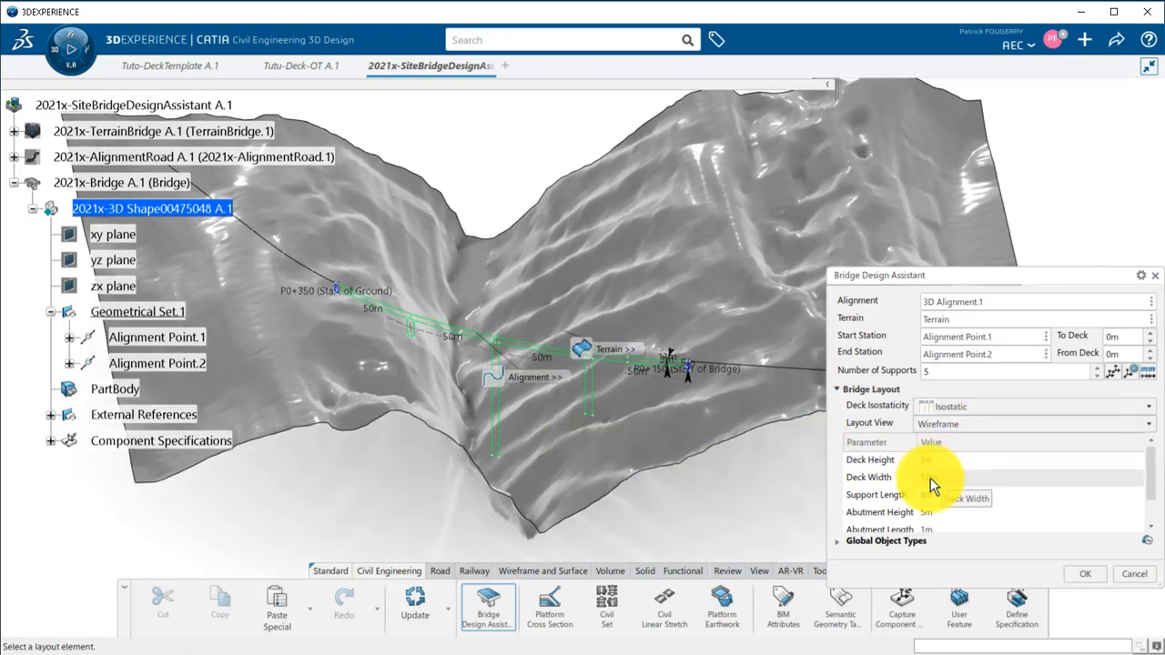
# Assign the Tutu-Deck-OT object type to the Deck function in the bridge's global object types.
pyautogui.click(840, 543)
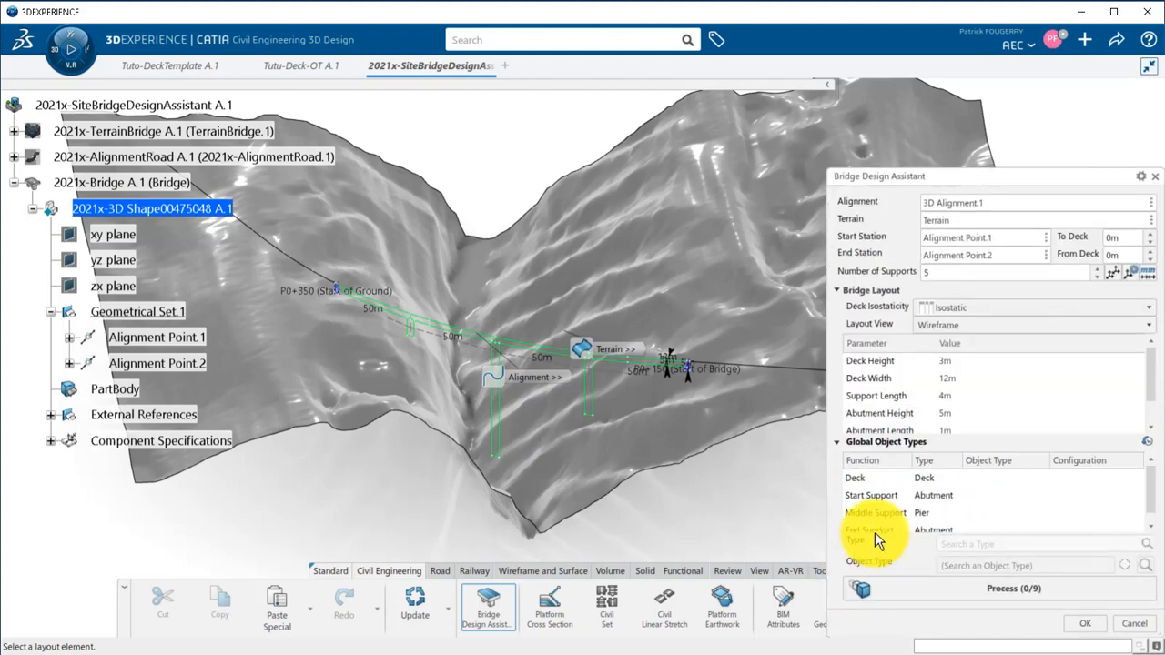
pyautogui.click(1005, 475)
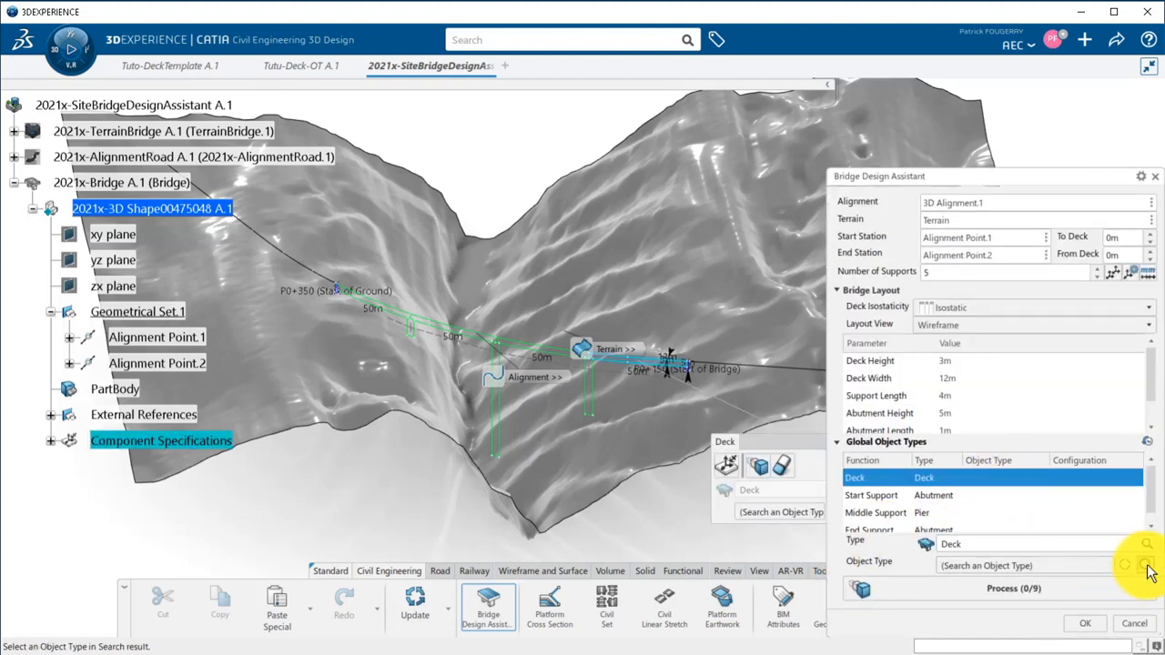
pyautogui.click(1144, 565)
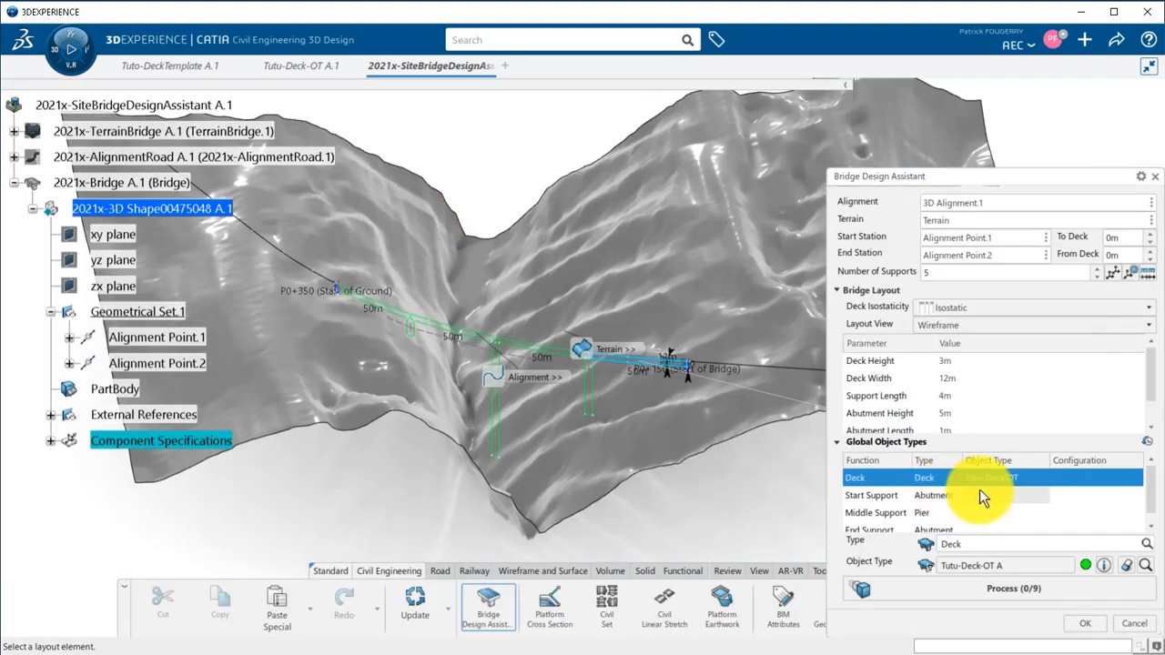
# Assign the BDA-Beginning simple abutment to the Start Support and the BDA-Rectangular crosshead pier with only base axis system to the Middle Support.
pyautogui.click(979, 495)
pyautogui.click(993, 497)
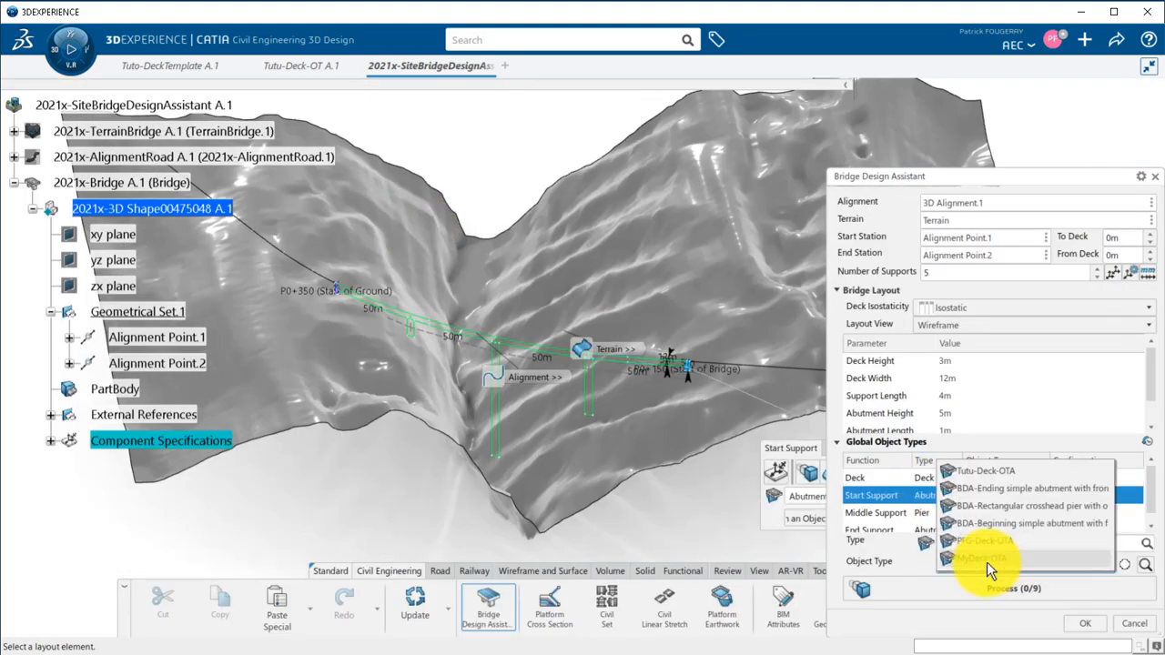
pyautogui.click(1012, 519)
pyautogui.click(1012, 514)
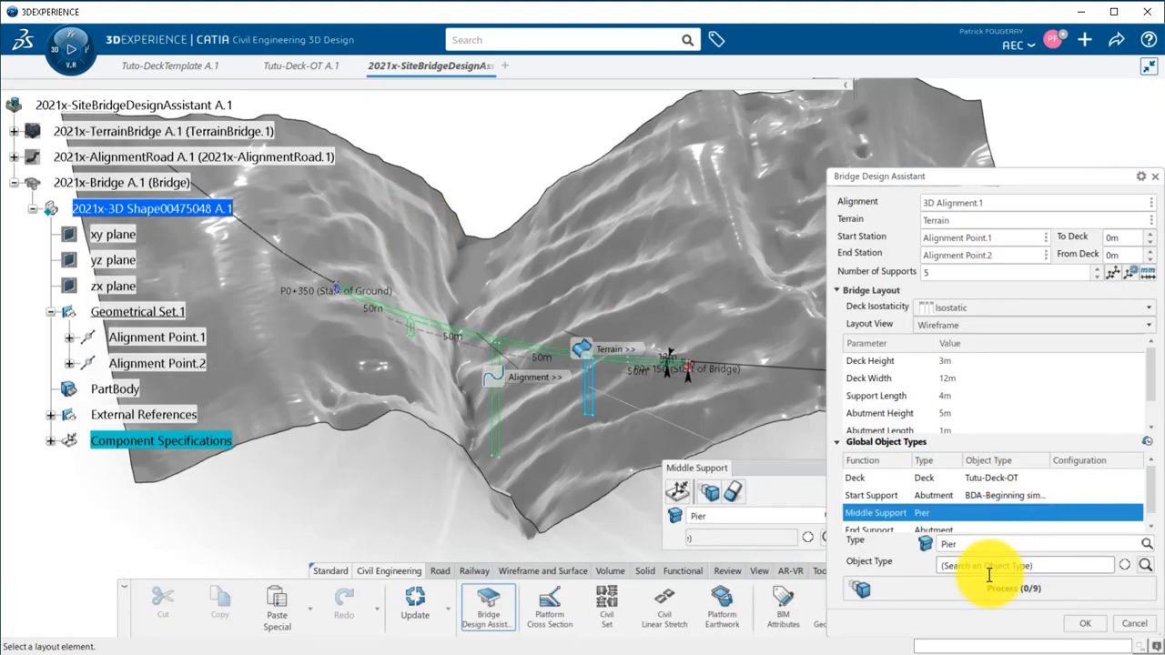
pyautogui.click(989, 565)
pyautogui.click(1009, 490)
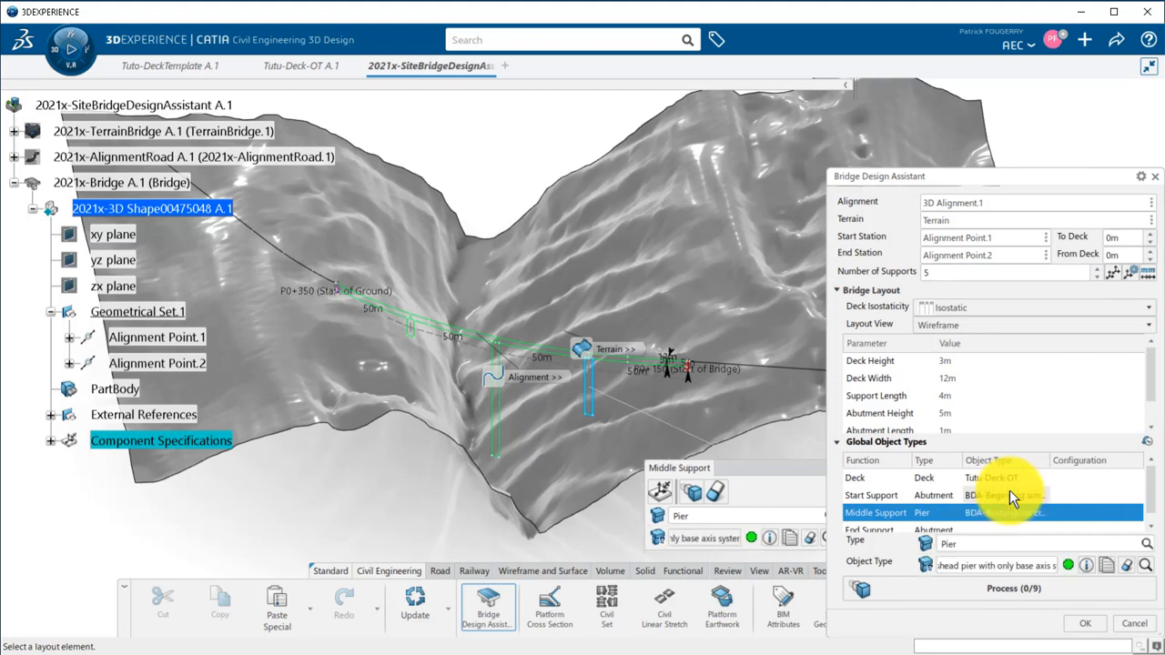
# Assign the BDA-Ending simple abutment with front of the span to the End Support, and process the bridge components.
pyautogui.click(993, 529)
pyautogui.click(980, 564)
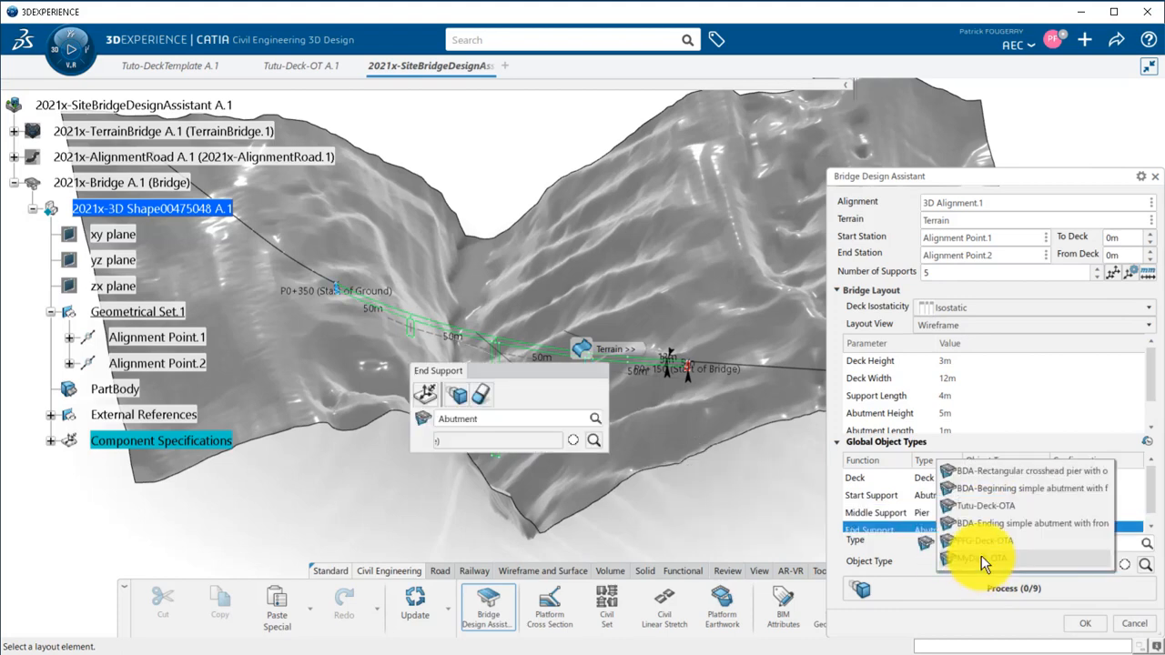
pyautogui.click(1001, 525)
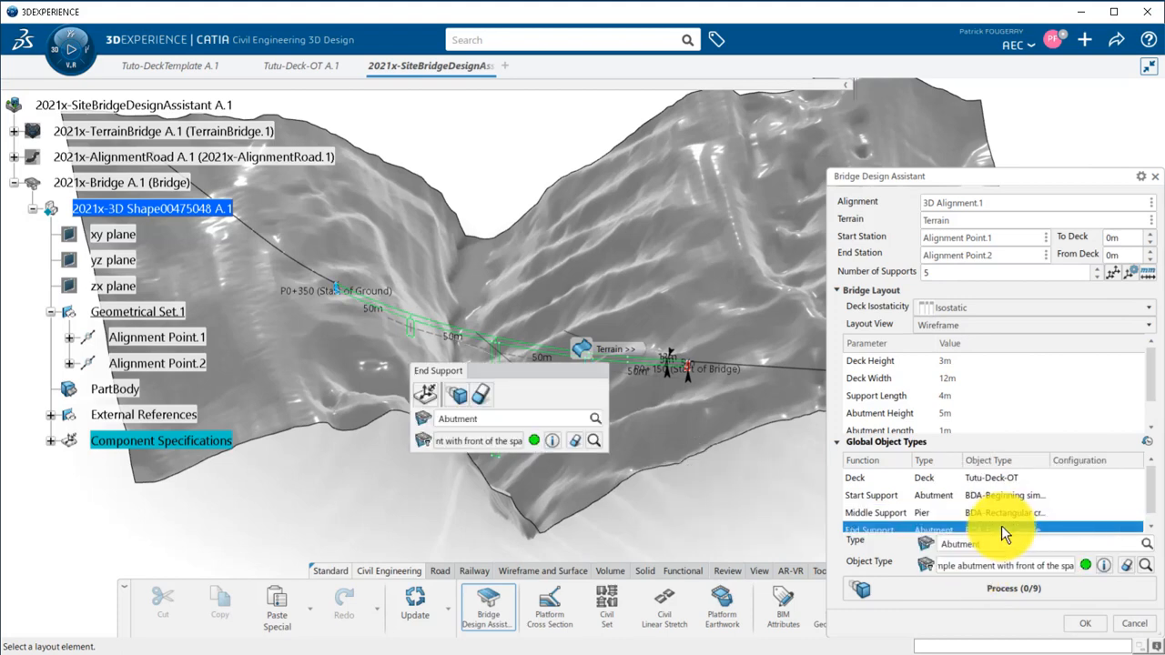
pyautogui.moveTo(534, 374); pyautogui.dragTo(310, 464)
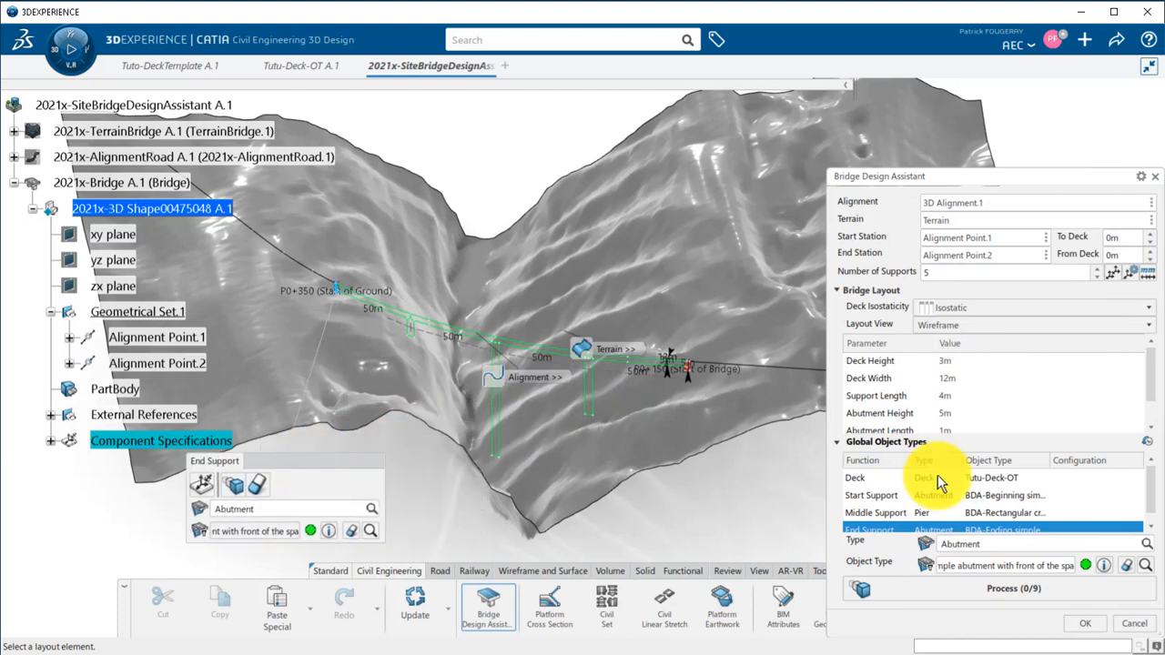
pyautogui.click(953, 586)
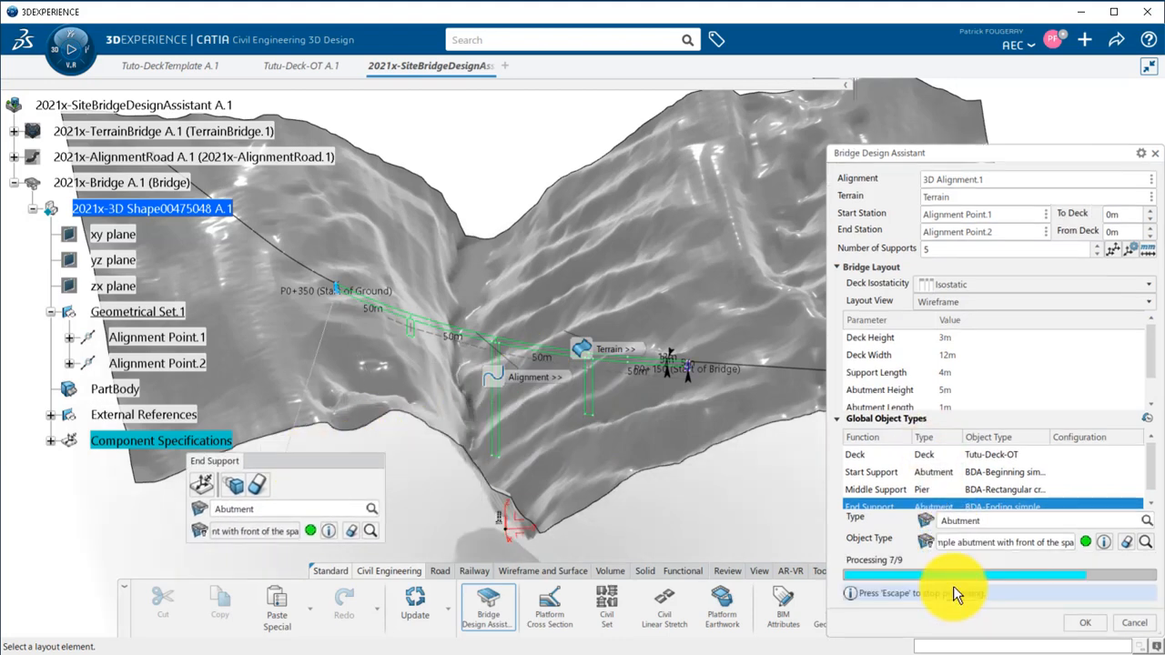
# Reposition two intermediate supports in the curvilinear pattern, about 41 m after the start support and about 63 m before the end support.
pyautogui.moveTo(650, 470); pyautogui.dragTo(555, 450, button='middle')
pyautogui.click(1111, 249)
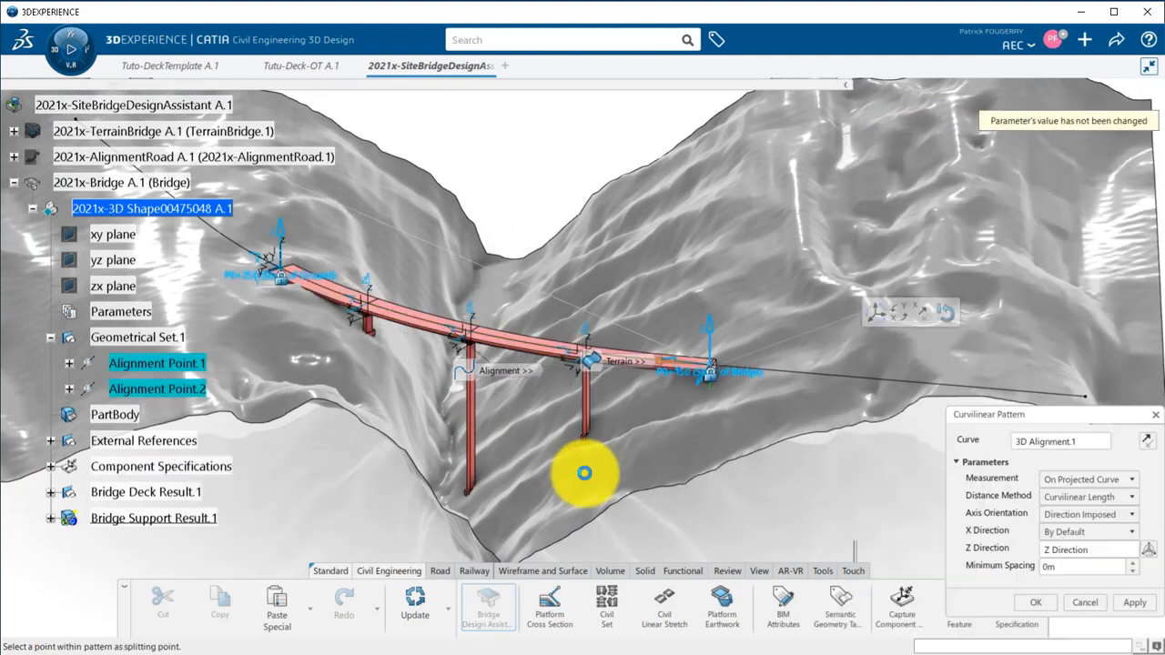
pyautogui.click(581, 353)
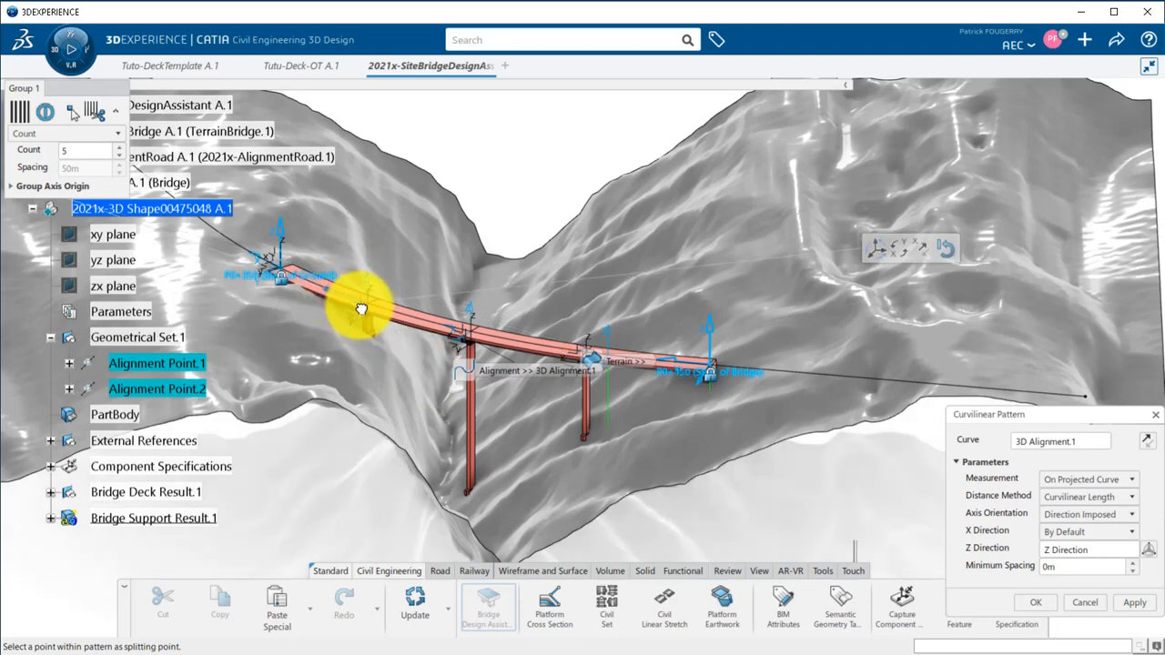
pyautogui.click(368, 312)
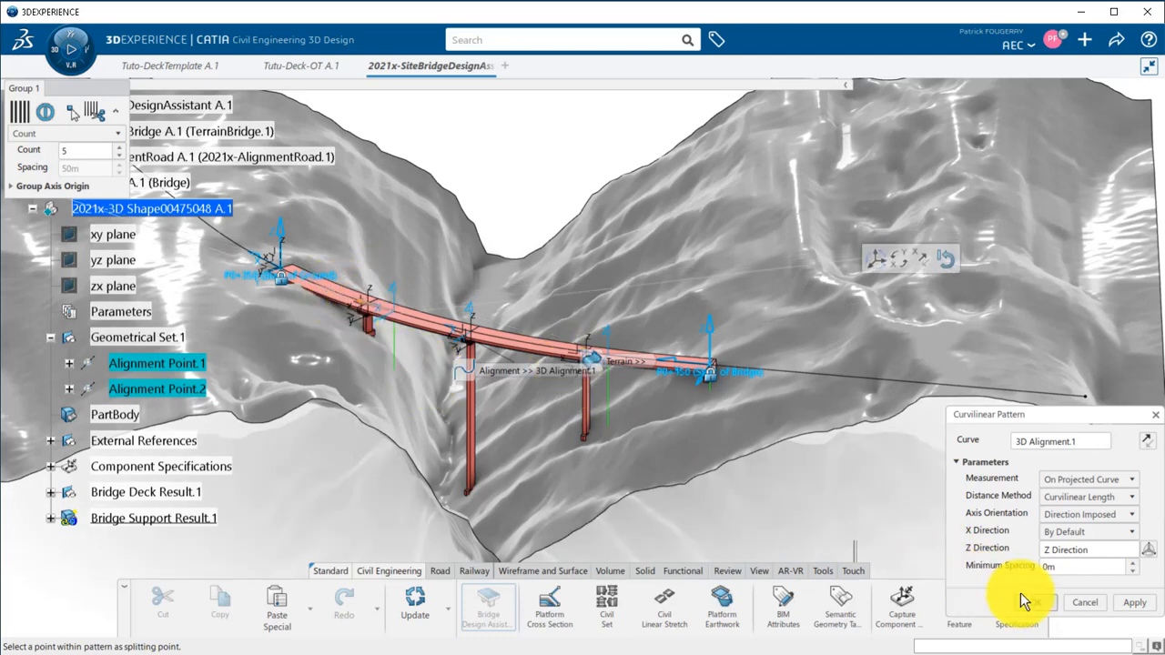
pyautogui.click(1028, 598)
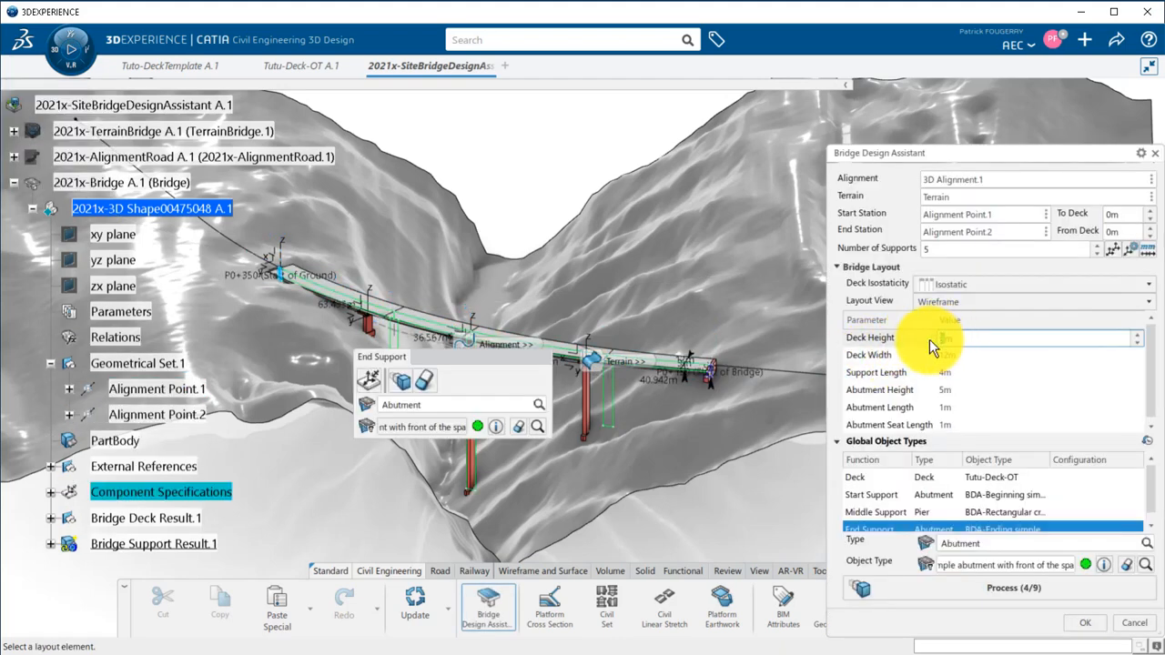
# Set Deck Height to 4 m and Deck Width to 15 m, reprocess the bridge components, and validate the Bridge Design Assistant.
pyautogui.click(949, 355)
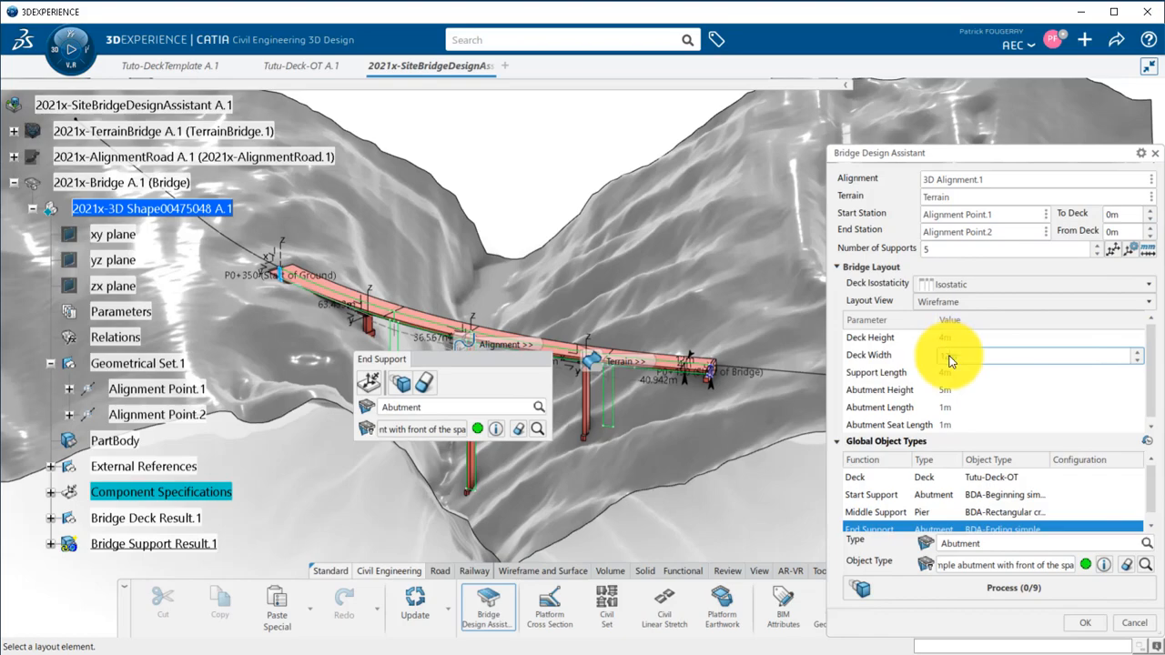
pyautogui.write('15')
pyautogui.press('Return')
pyautogui.moveTo(693, 478); pyautogui.dragTo(696, 253, button='middle')
pyautogui.click(1017, 589)
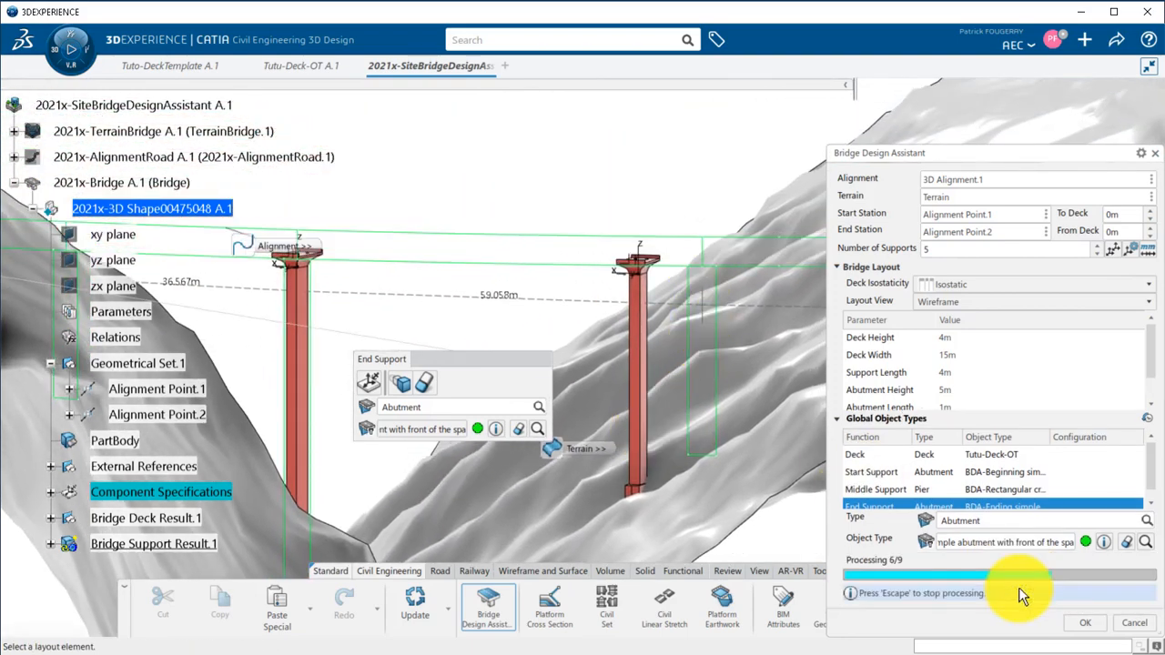
pyautogui.click(1087, 624)
# Examine the width, height and volume parameters of Deck.1 and Deck.2 under Bridge Deck Result.1.
pyautogui.moveTo(665, 337); pyautogui.dragTo(702, 234, button='middle')
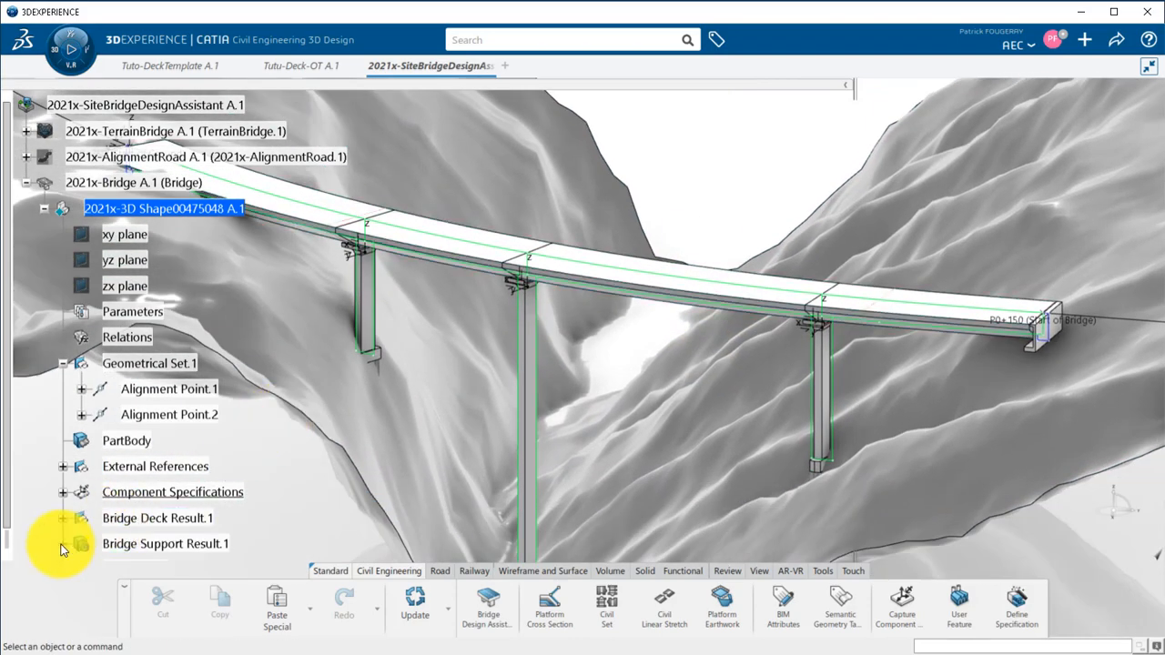
pyautogui.click(61, 549)
pyautogui.click(63, 395)
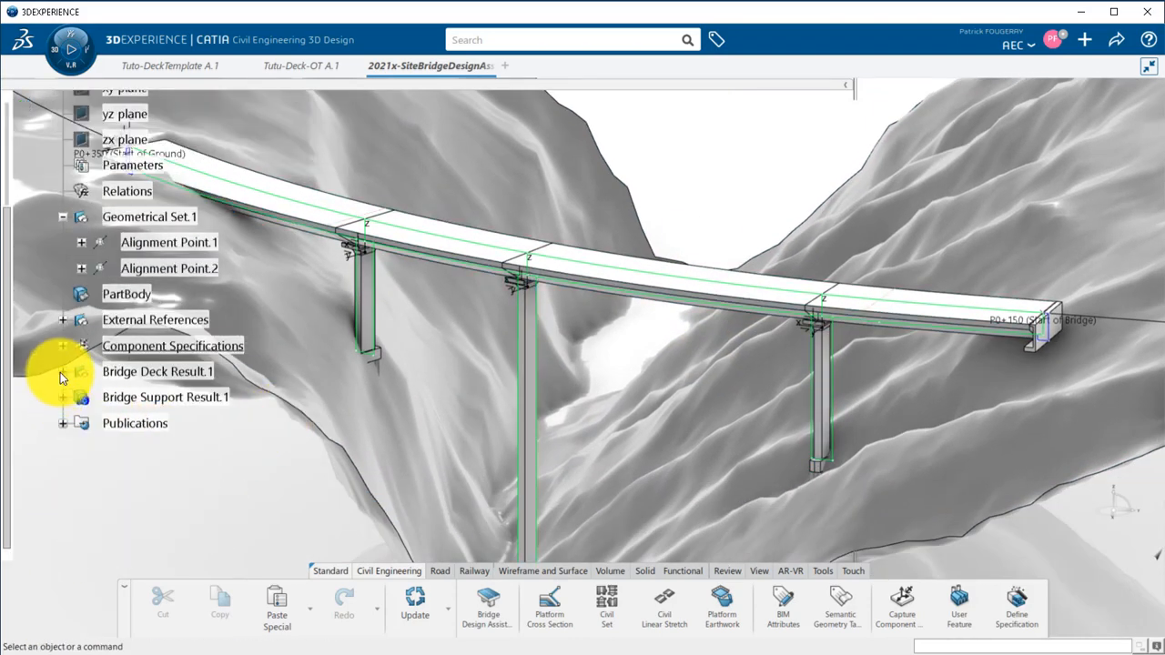
pyautogui.click(61, 371)
pyautogui.click(83, 396)
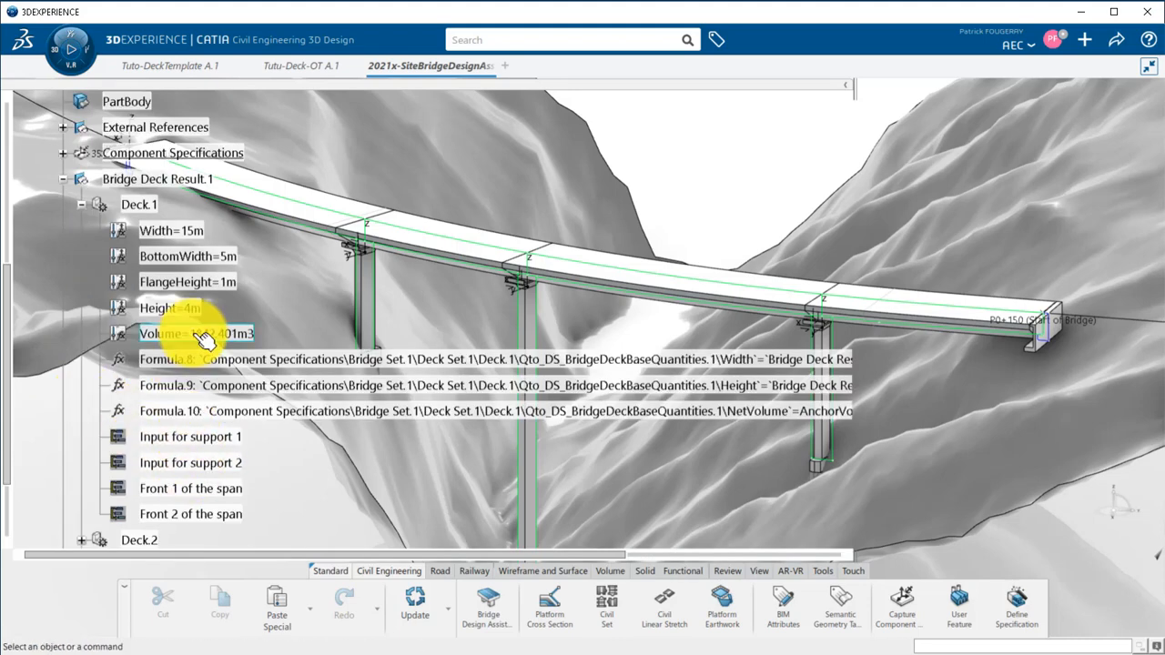
pyautogui.click(81, 205)
pyautogui.click(82, 230)
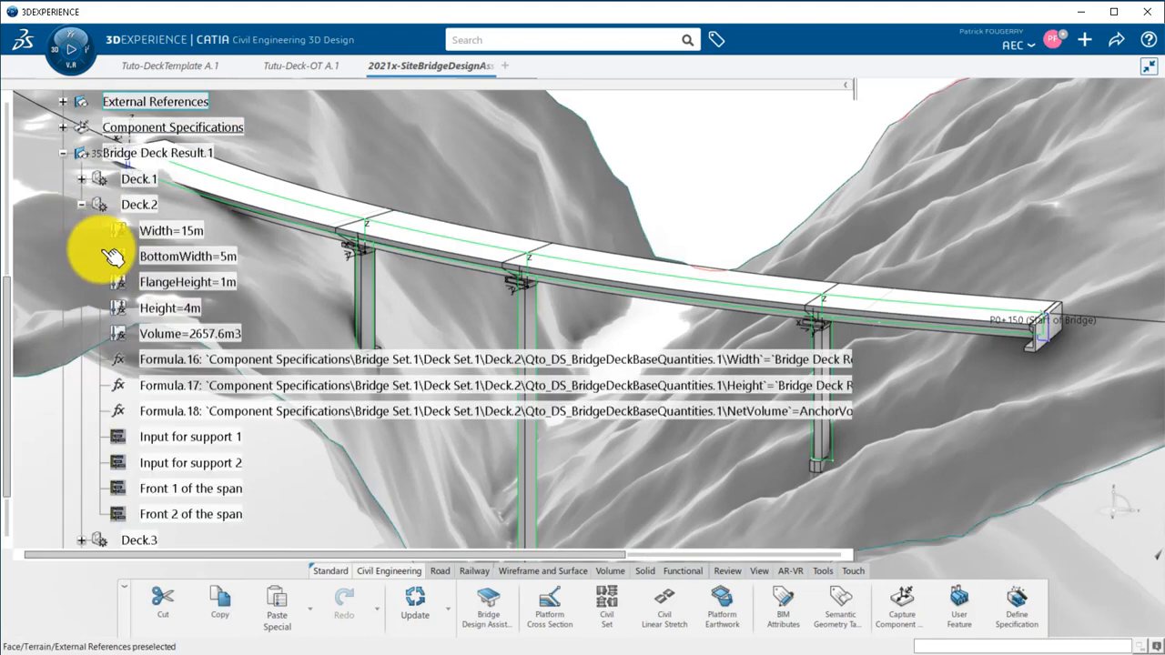
pyautogui.click(82, 205)
pyautogui.scroll(3, 420, 323)
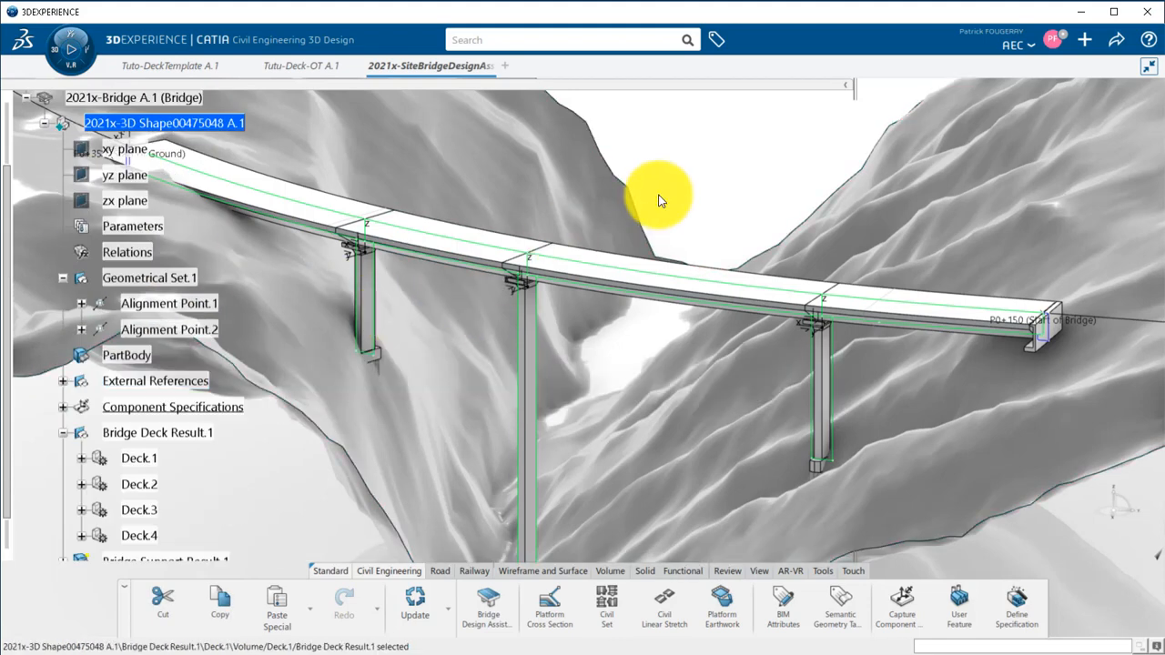
# Search for "Concrete", select the Concrete Volume Report template, and generate the report on all objects in session.
pyautogui.click(1114, 41)
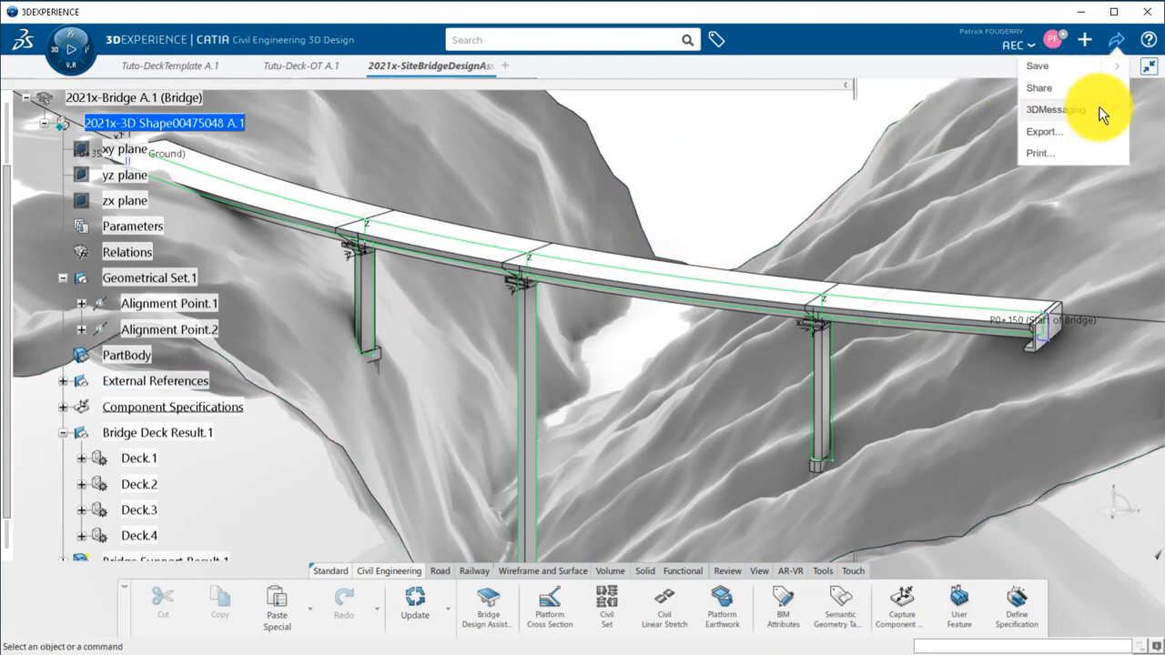
pyautogui.click(1106, 131)
pyautogui.click(1067, 95)
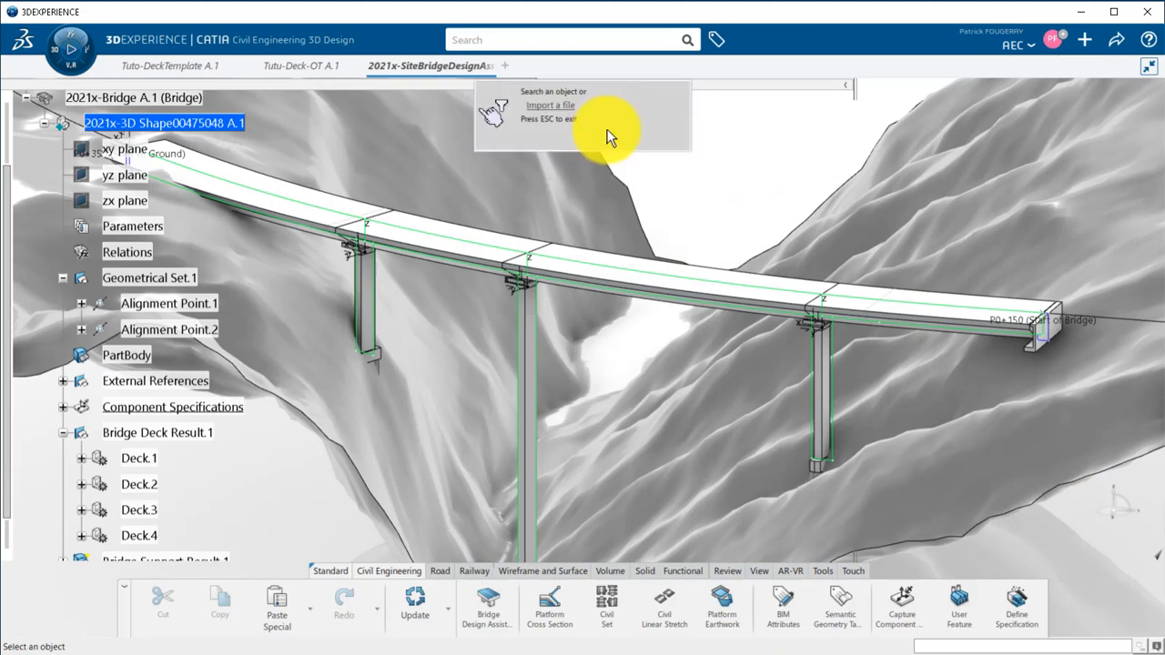
pyautogui.click(540, 40)
pyautogui.write('Con')
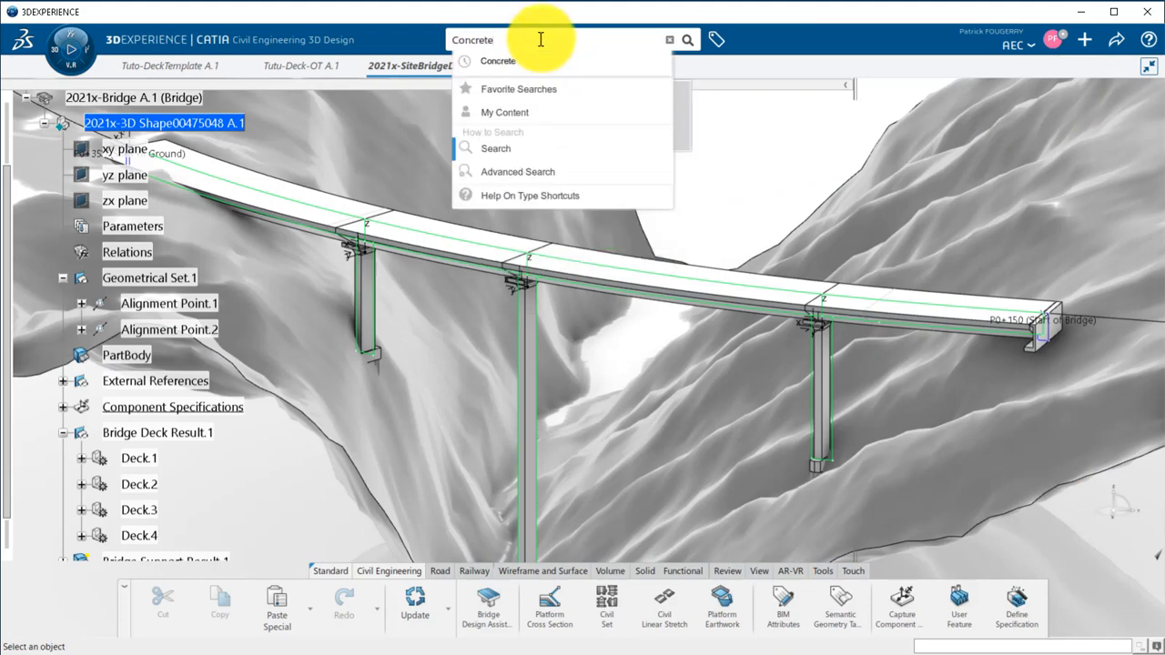
pyautogui.write('crete')
pyautogui.click(538, 61)
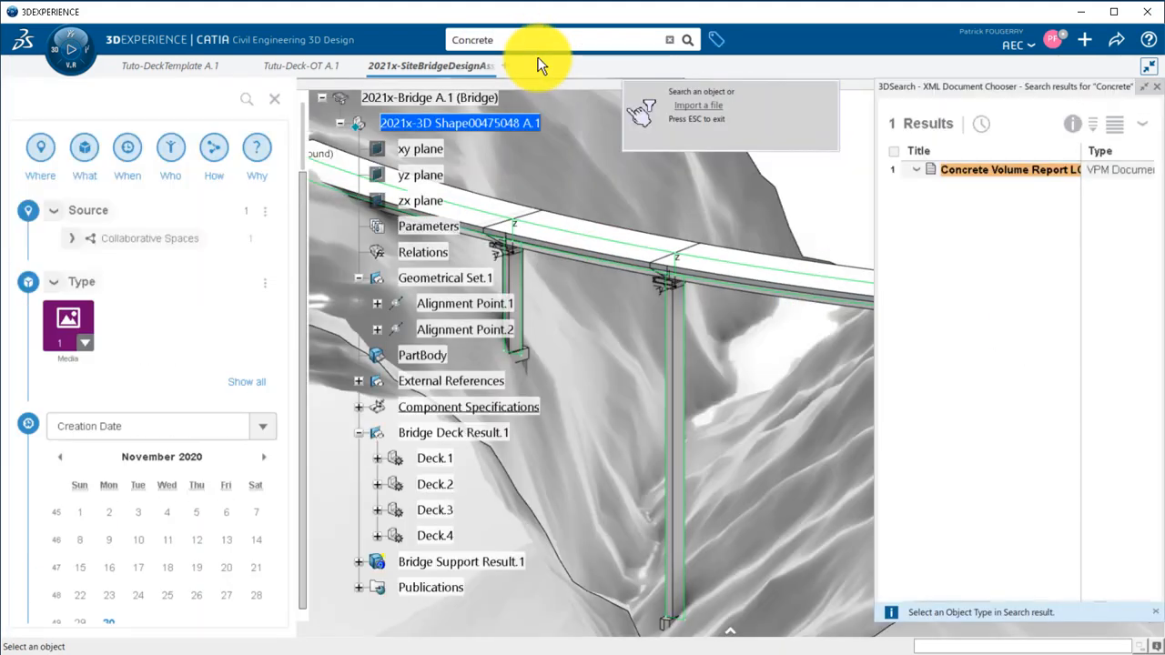
pyautogui.click(899, 177)
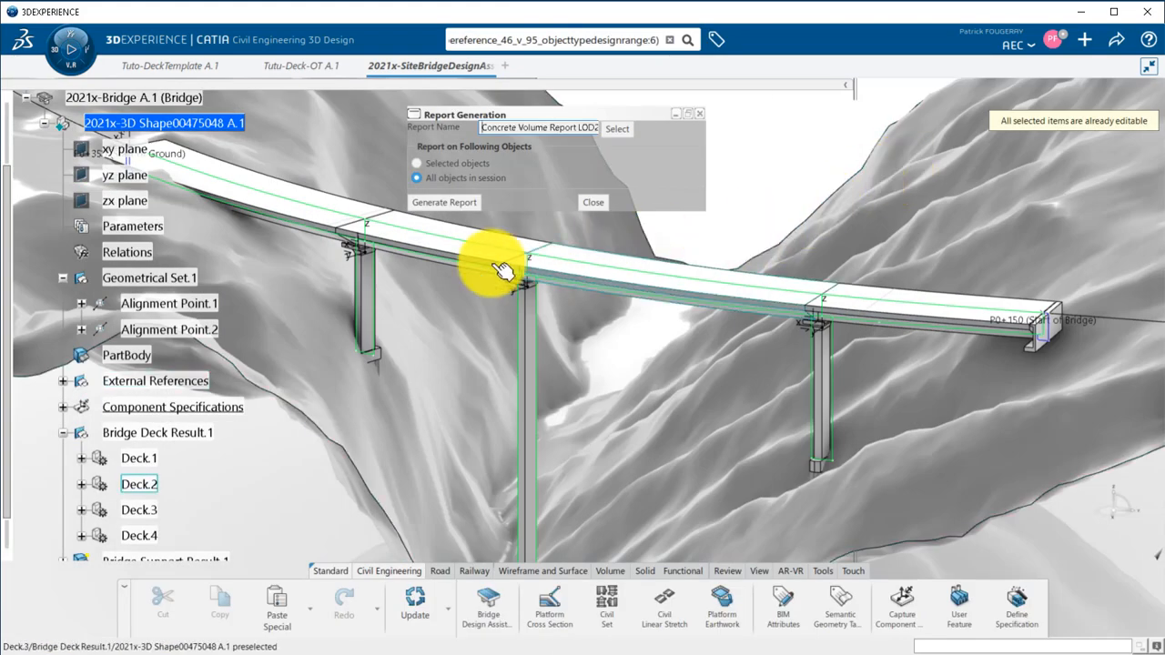
pyautogui.click(443, 202)
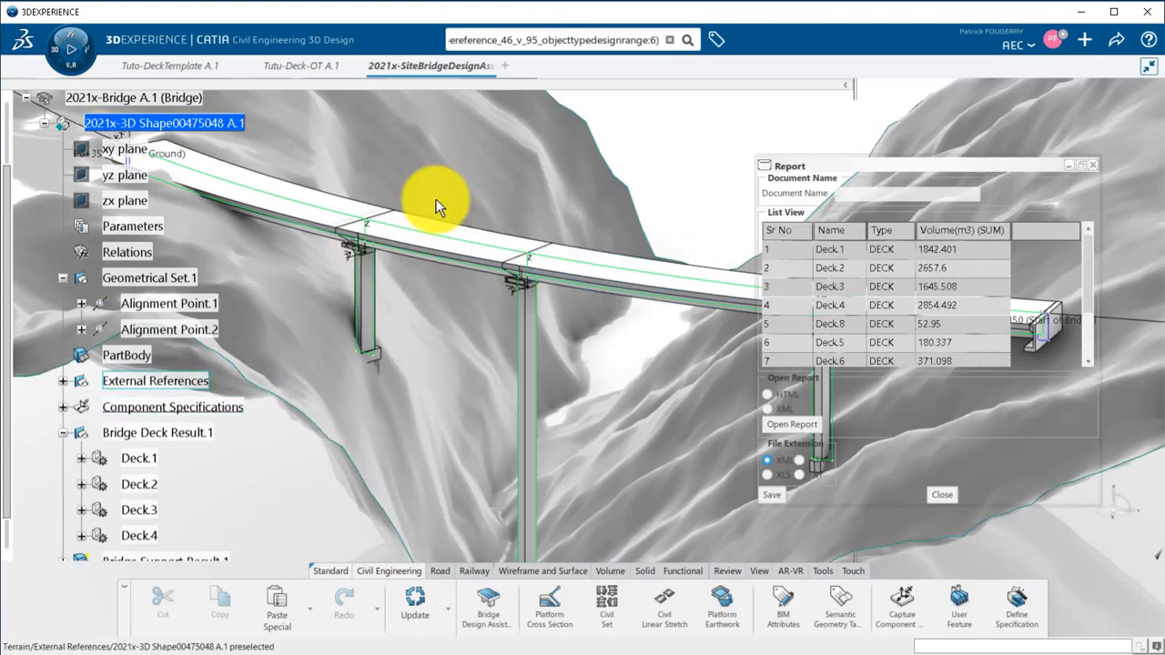
# Compare Deck.2's volume in the report with its Volume parameter in the model tree, and close the report.
pyautogui.click(950, 267)
pyautogui.click(953, 287)
pyautogui.click(955, 303)
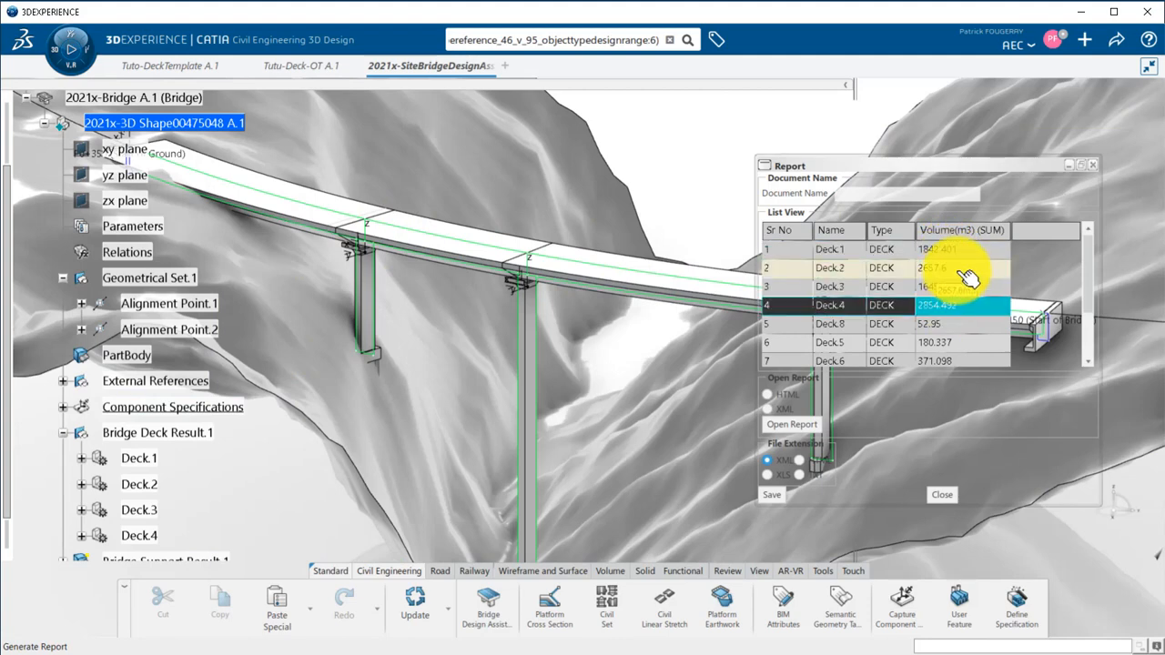
pyautogui.click(967, 271)
pyautogui.click(82, 484)
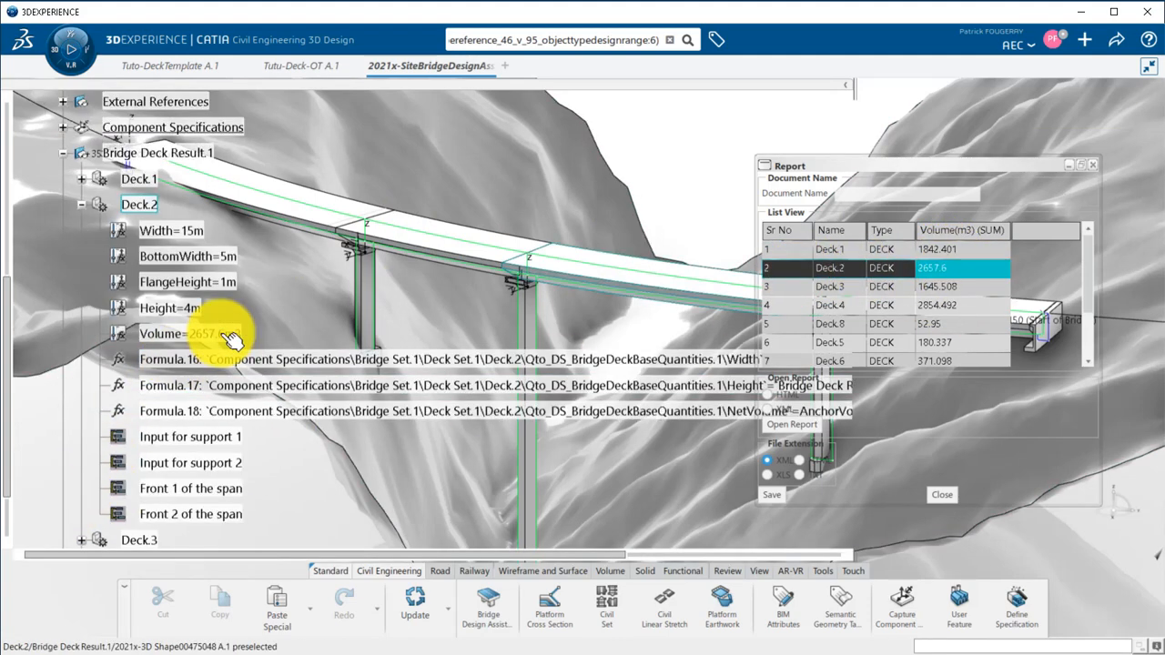
pyautogui.click(939, 493)
pyautogui.click(668, 201)
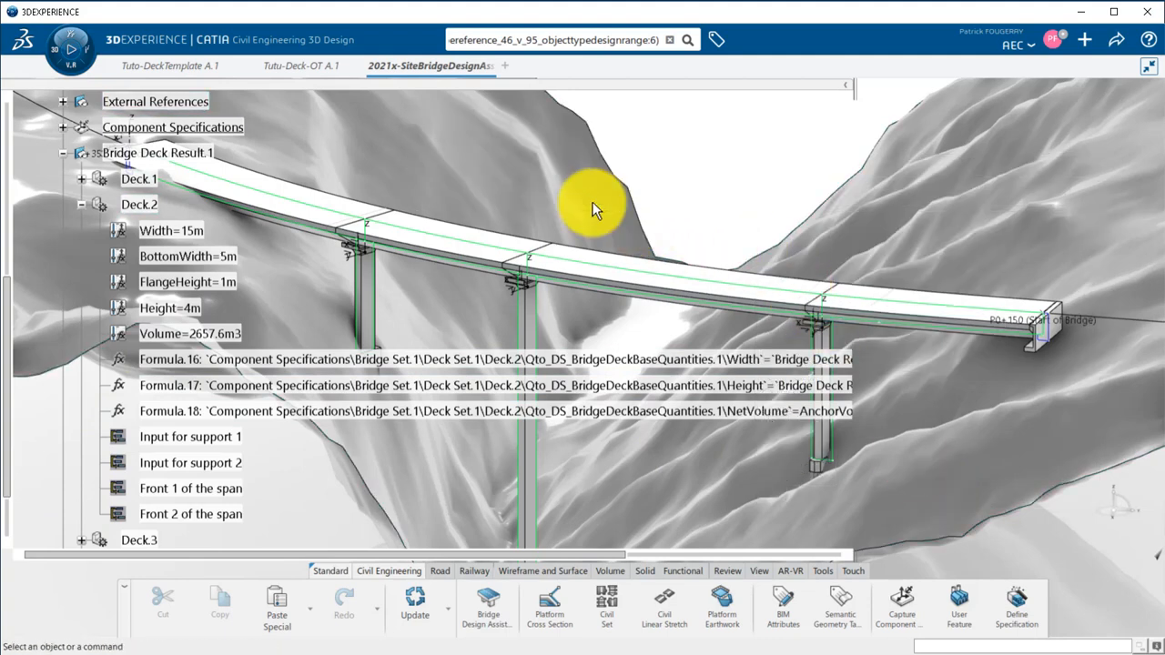
pyautogui.click(63, 152)
# Save the site model with the generated bridge.
pyautogui.click(1114, 48)
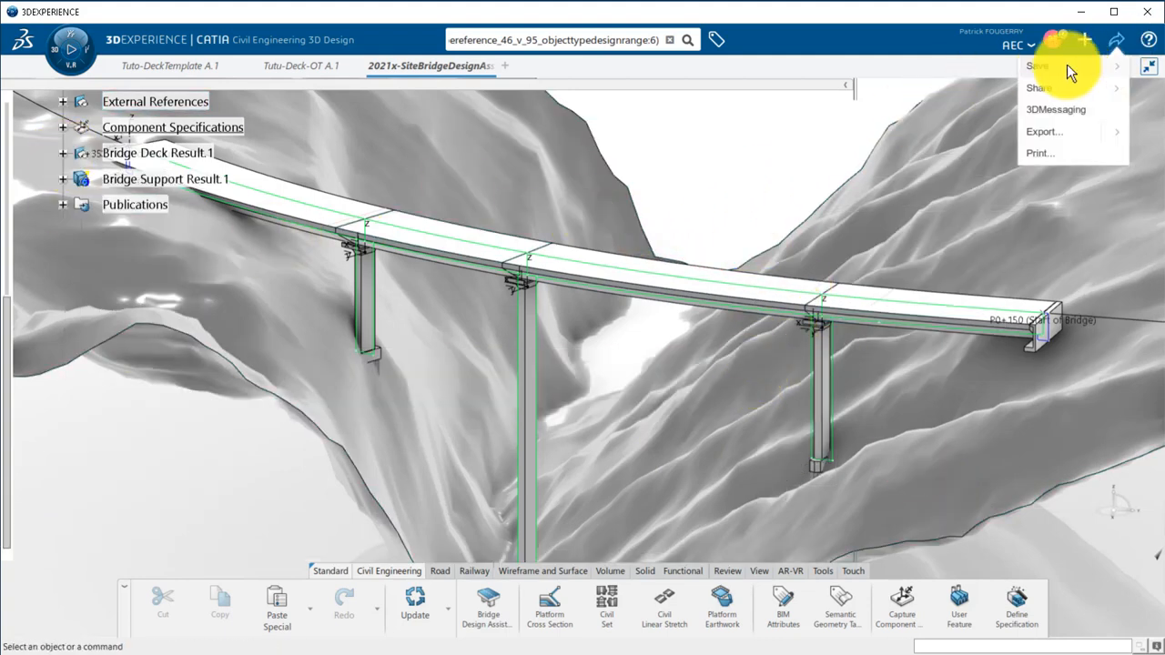
pyautogui.click(1067, 65)
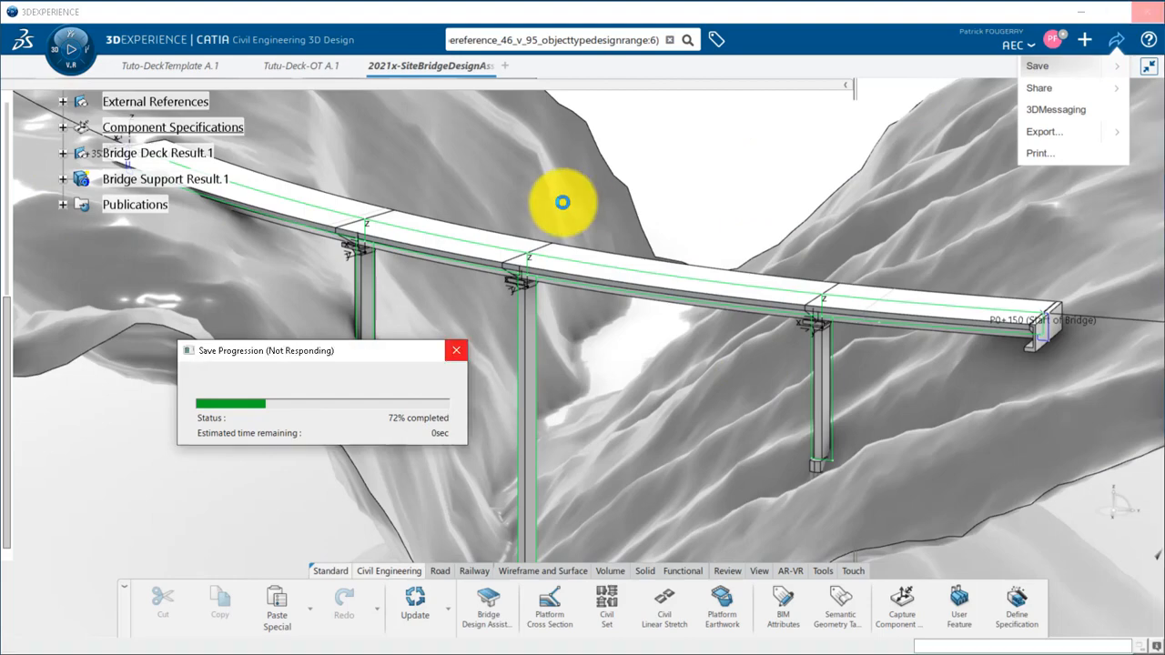
pyautogui.moveTo(707, 188); pyautogui.dragTo(333, 498, button='middle')
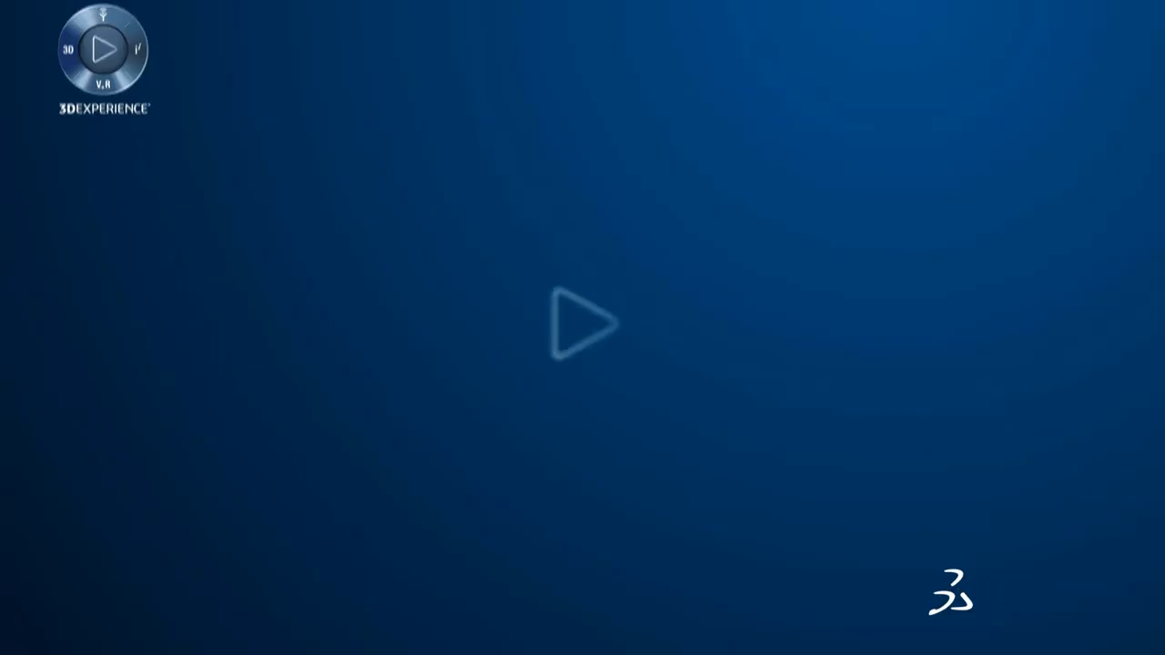